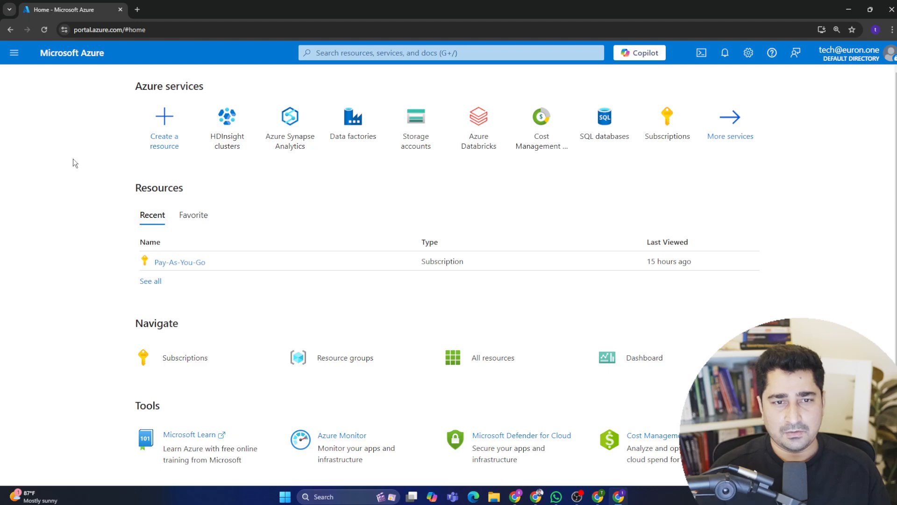
Step: Select and scroll around the Azure portal home page
left_click_drag(73, 159, 79, 411)
left_click(93, 285)
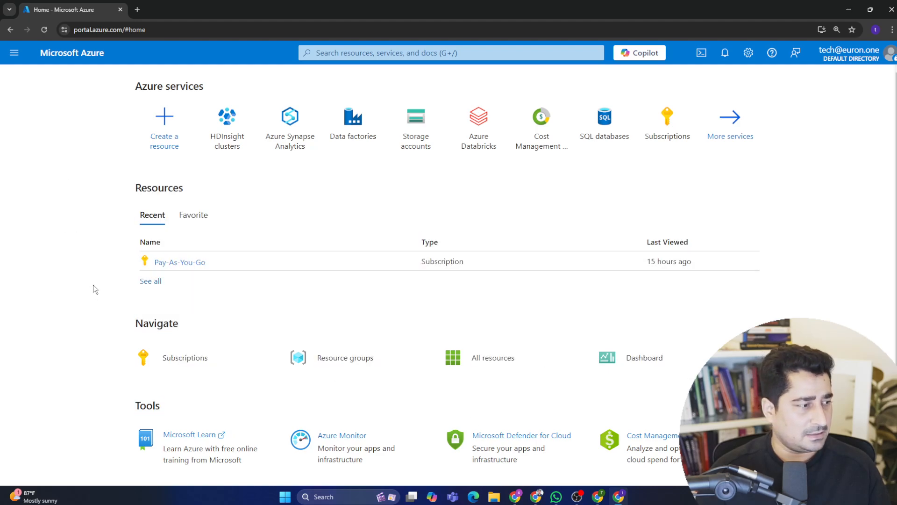
mouse_move(486, 345)
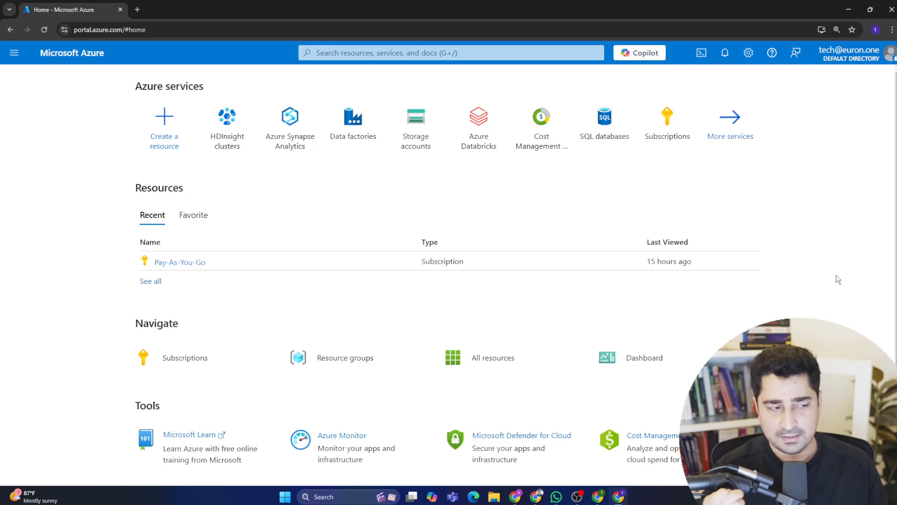
scroll(735, 287, "down", 2)
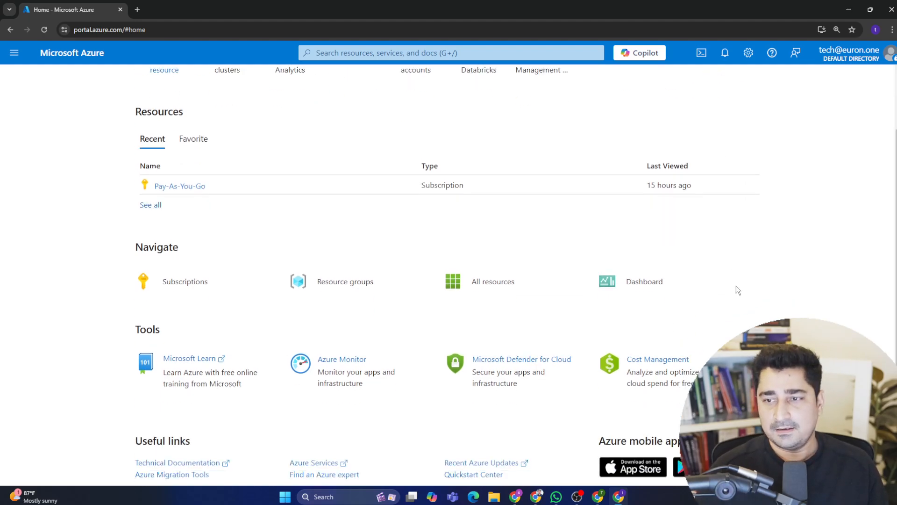
scroll(738, 289, "up", 2)
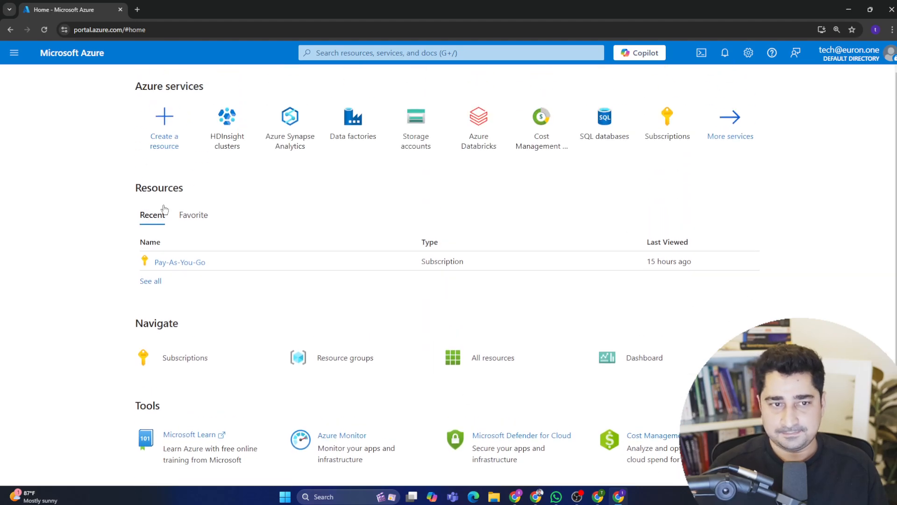
left_click_drag(90, 99, 730, 447)
left_click(738, 411)
scroll(743, 397, "down", 3)
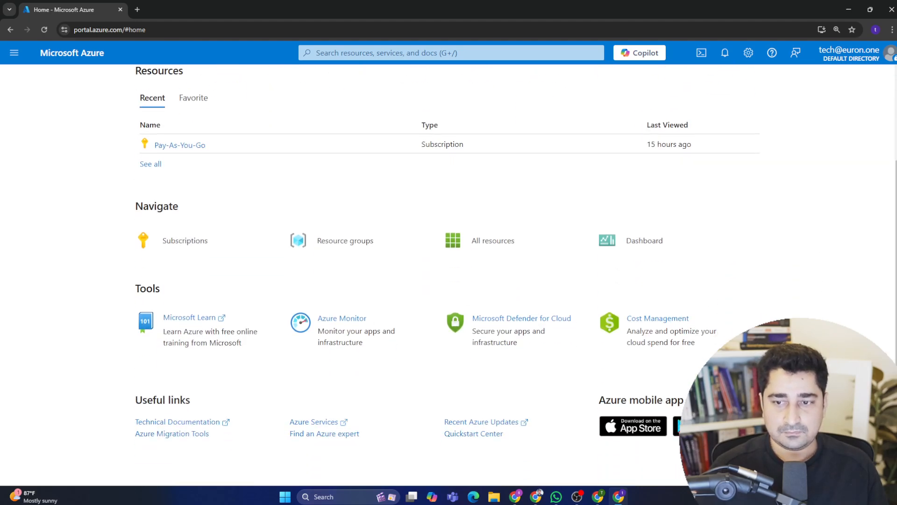
scroll(823, 298, "up", 3)
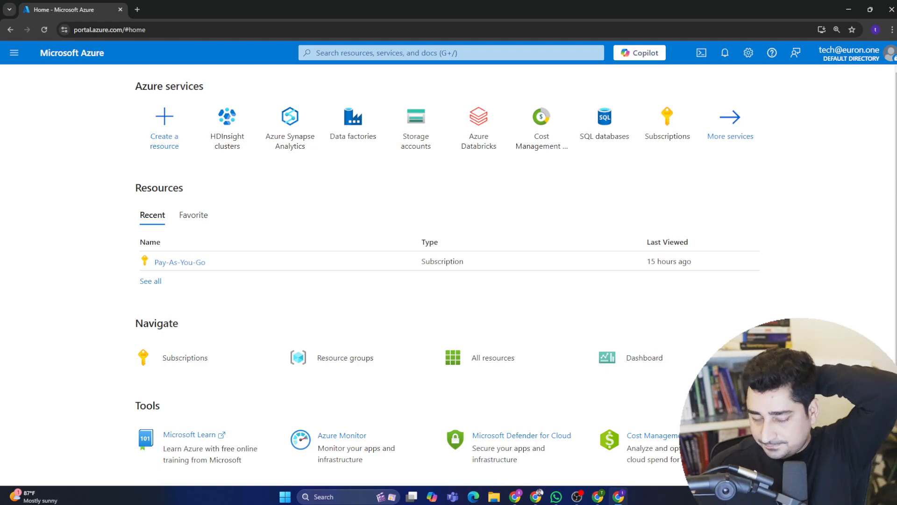
Step: Launch Epic Pen from Windows search ('epi') and move its toolbar to the right edge
key("super")
type("epi")
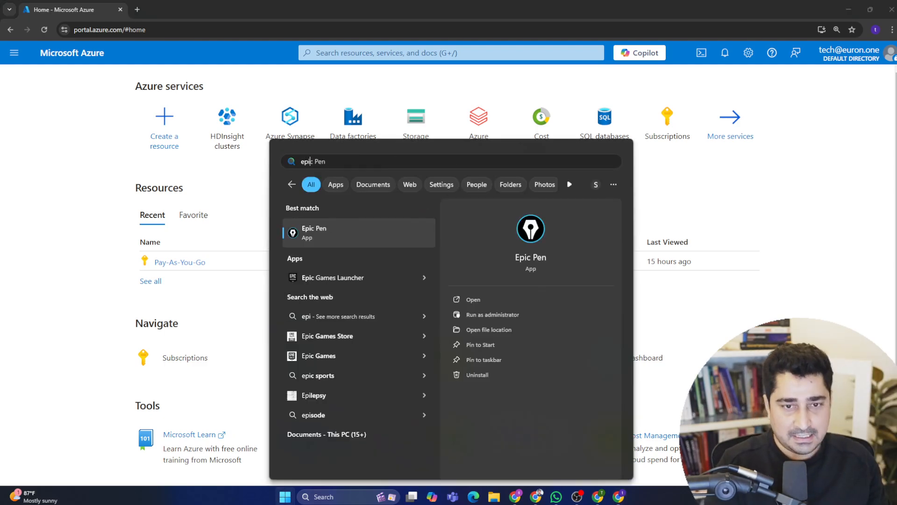
key("Return")
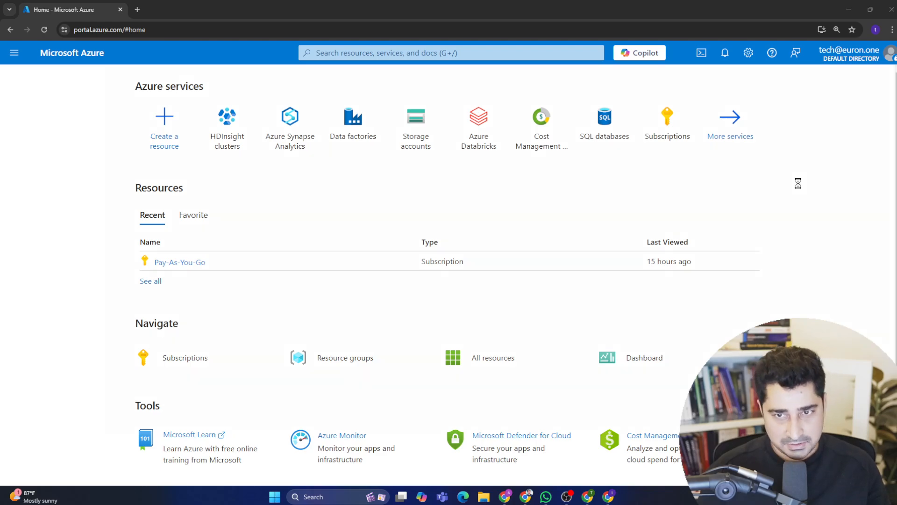
left_click_drag(369, 74, 883, 337)
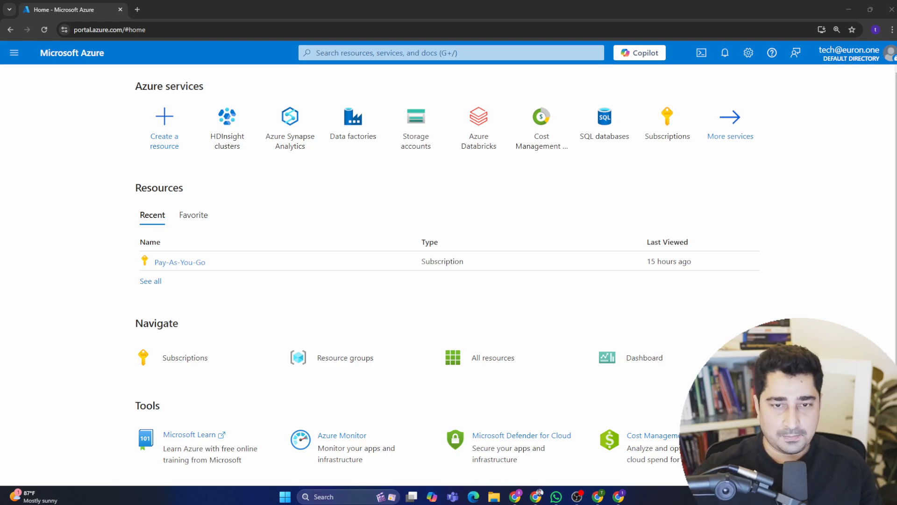
Step: Draw a red box around DL, an arrow, and a second box labelled ADF
mouse_move(260, 241)
left_mouse_down()
mouse_move(267, 178)
mouse_move(347, 184)
mouse_move(275, 230)
mouse_move(303, 220)
mouse_move(422, 217)
mouse_move(413, 223)
mouse_move(434, 234)
left_mouse_up()
left_click(434, 191)
mouse_move(434, 191)
left_mouse_down()
mouse_move(486, 234)
mouse_move(446, 233)
left_mouse_up()
mouse_move(456, 223)
left_mouse_down()
mouse_move(460, 208)
mouse_move(469, 223)
left_mouse_up()
left_click_drag(457, 218, 480, 224)
mouse_move(480, 209)
left_mouse_down()
mouse_move(481, 225)
mouse_move(499, 227)
left_mouse_up()
left_click_drag(501, 210, 573, 217)
Step: Draw an arrow from ADF to a third box labelled SQL, and redraw ADF's left side
mouse_move(562, 210)
left_mouse_down()
mouse_move(563, 226)
mouse_move(592, 230)
left_mouse_up()
left_click(592, 198)
left_click_drag(591, 199, 666, 234)
left_click_drag(666, 236, 594, 240)
mouse_move(619, 213)
left_mouse_down()
mouse_move(606, 228)
mouse_move(626, 211)
mouse_move(636, 224)
left_mouse_up()
left_click_drag(647, 210, 660, 226)
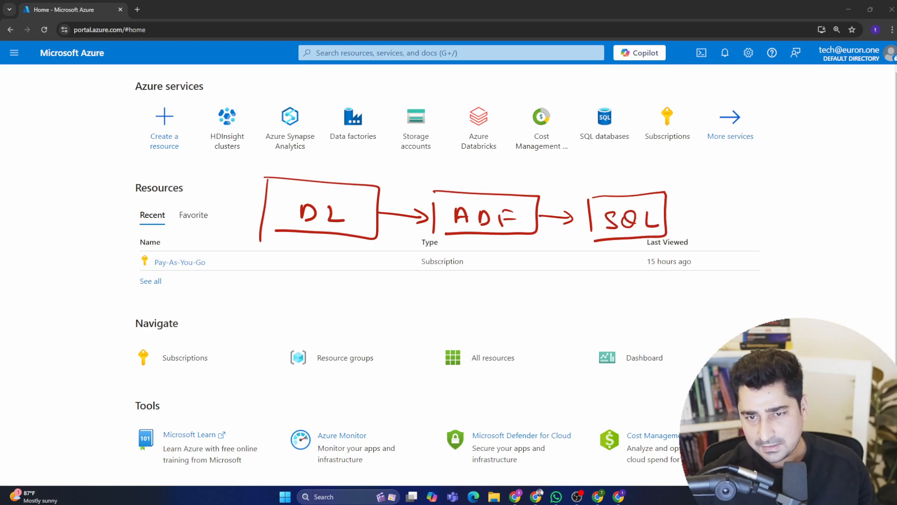
mouse_move(432, 189)
left_mouse_down()
mouse_move(434, 229)
mouse_move(448, 233)
left_mouse_up()
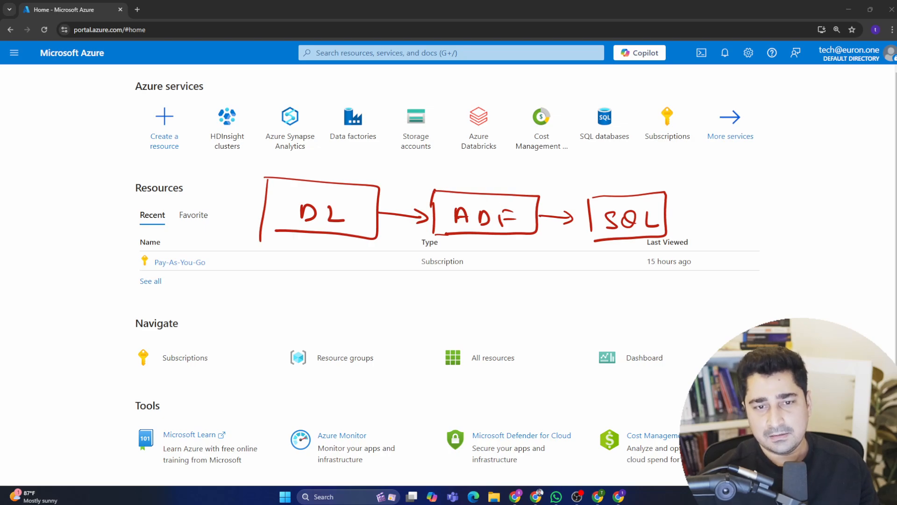
Step: Add small marks after DL and ADF and fix the DL and SQL box corners
left_click_drag(345, 228, 355, 223)
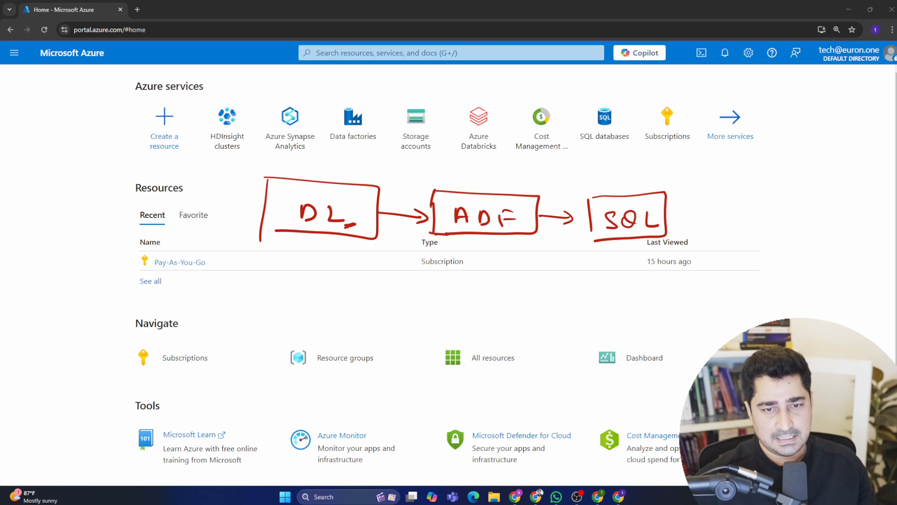
left_click_drag(260, 231, 279, 231)
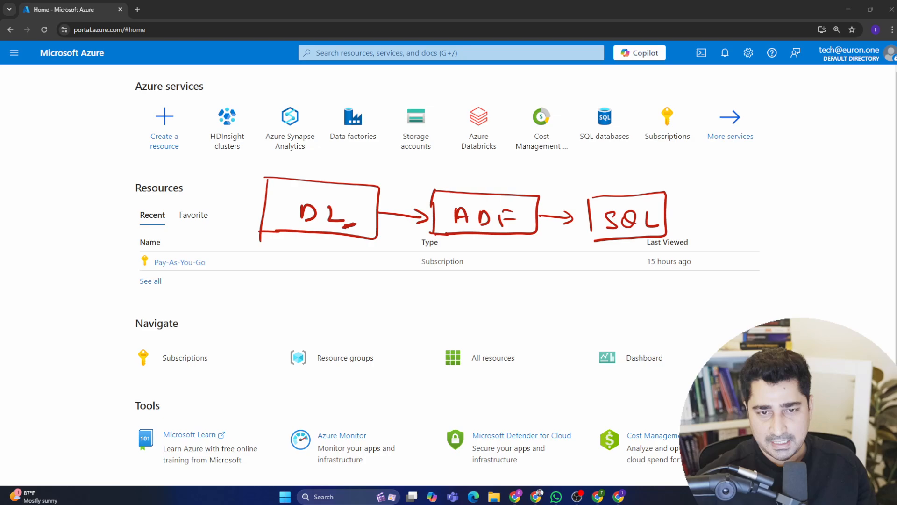
mouse_move(591, 196)
left_mouse_down()
mouse_move(602, 197)
mouse_move(592, 243)
left_mouse_up()
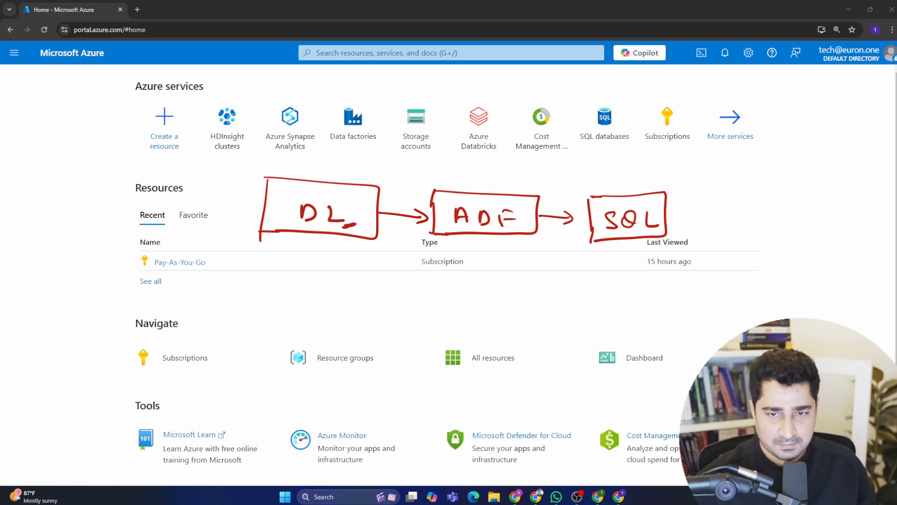
left_click_drag(519, 228, 526, 224)
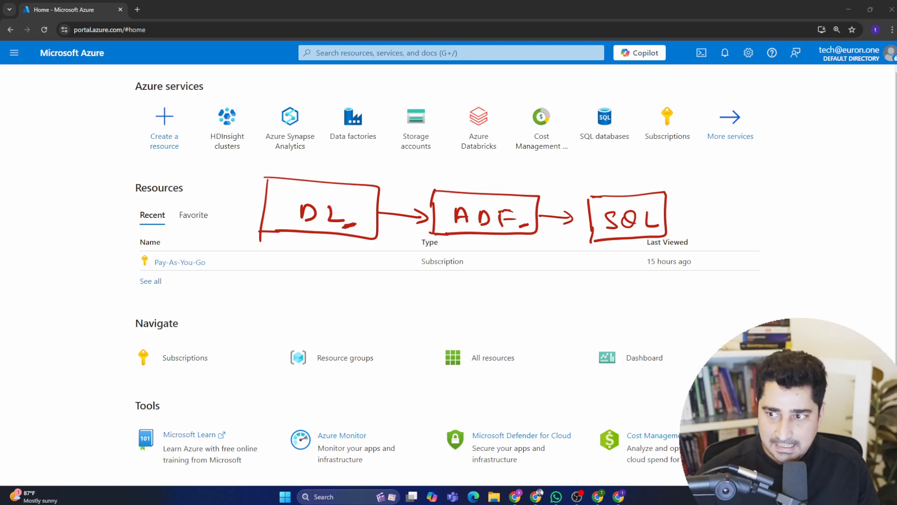
Step: Clear the drawings, search the portal for 'data sto' and open Storage accounts
key("Escape")
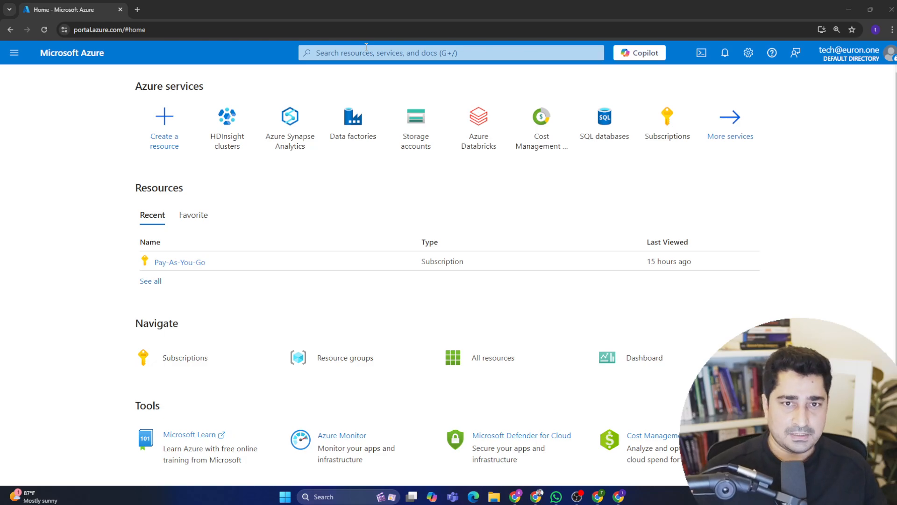
left_click(391, 48)
type("azure data")
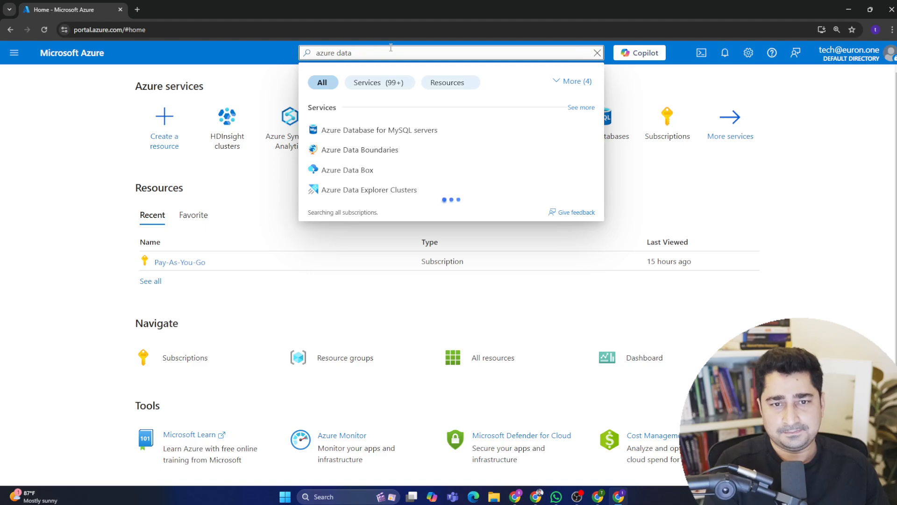
key("BackSpace")
key("BackSpace")
key("BackSpace")
key("BackSpace")
key("BackSpace")
key("BackSpace")
key("BackSpace")
key("BackSpace")
key("BackSpace")
key("BackSpace")
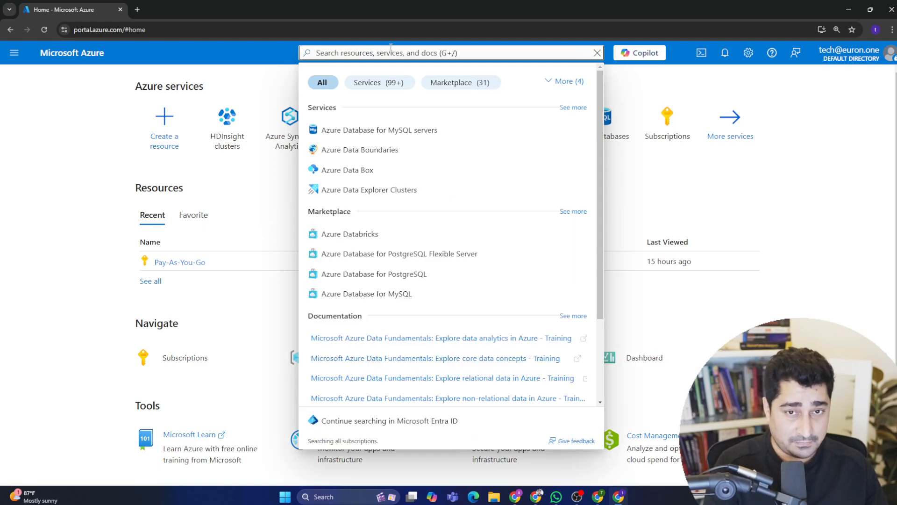
type("lake")
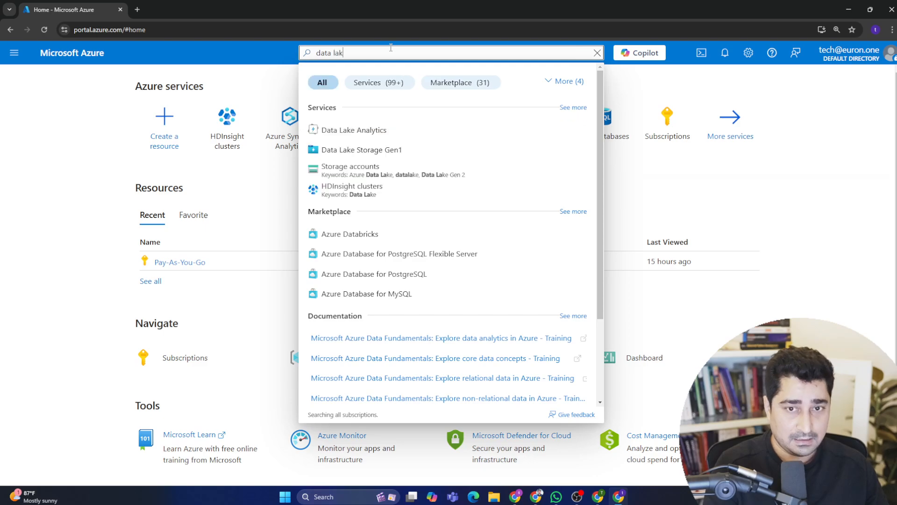
key("BackSpace")
key("BackSpace")
key("BackSpace")
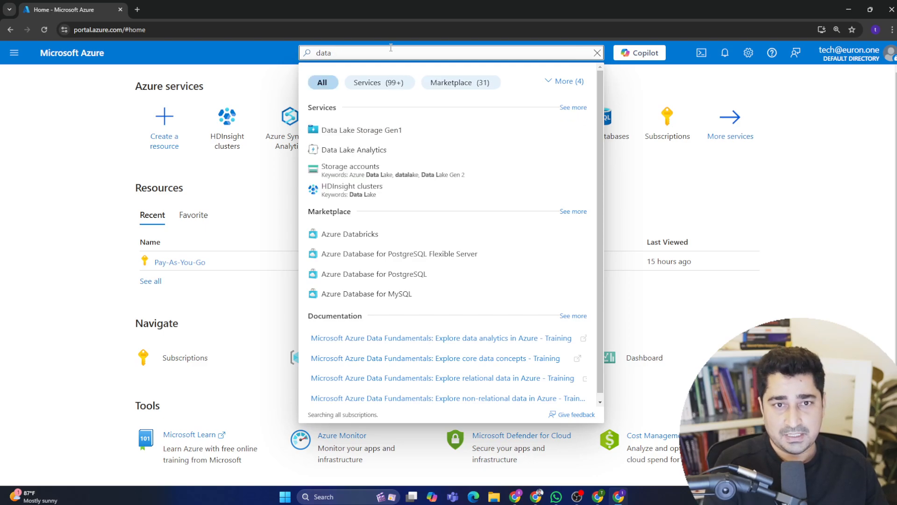
type("sto")
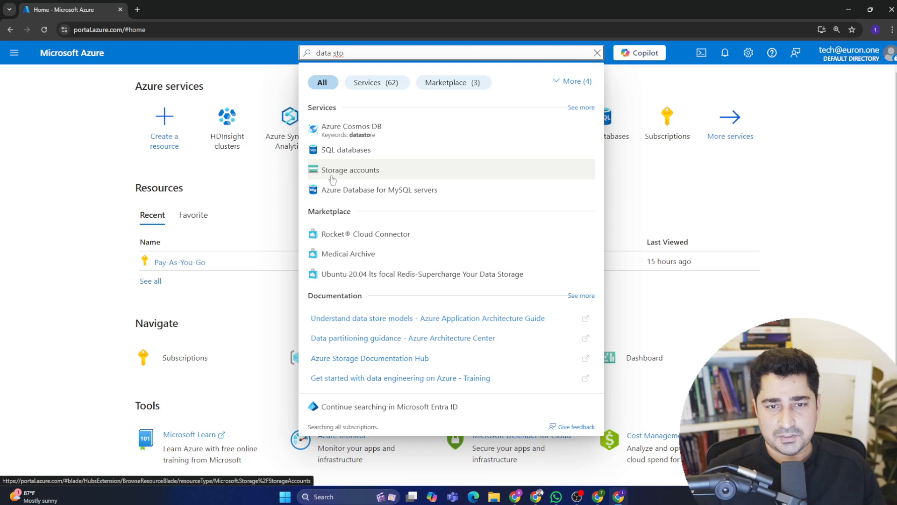
left_click(380, 174)
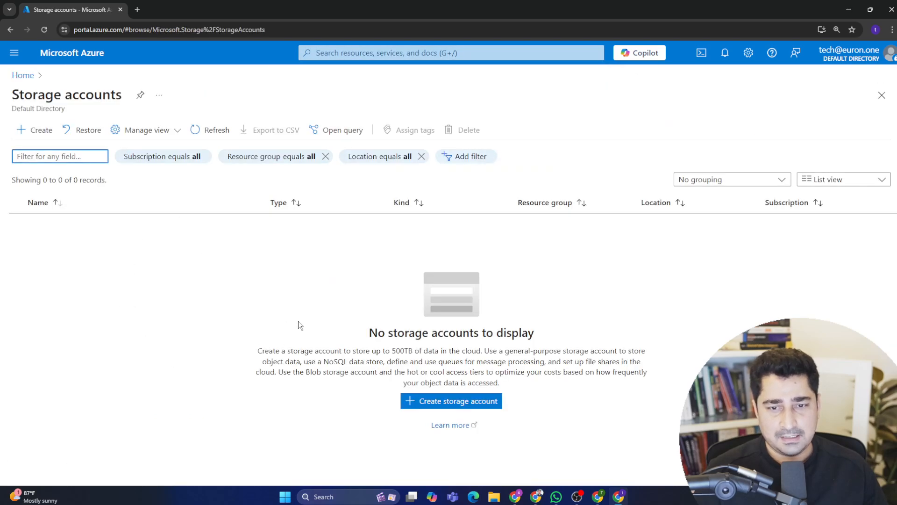
Step: Start a new storage account and check the empty resource group list
left_click(475, 402)
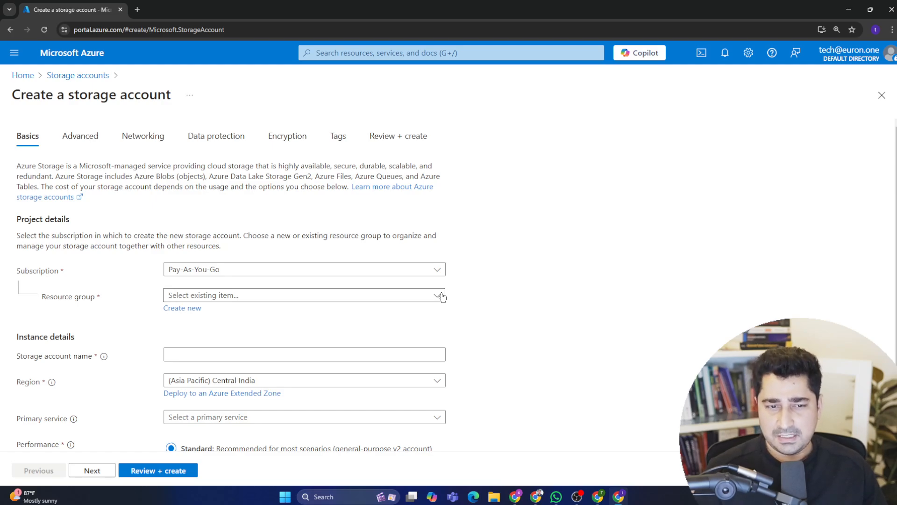
left_click(441, 296)
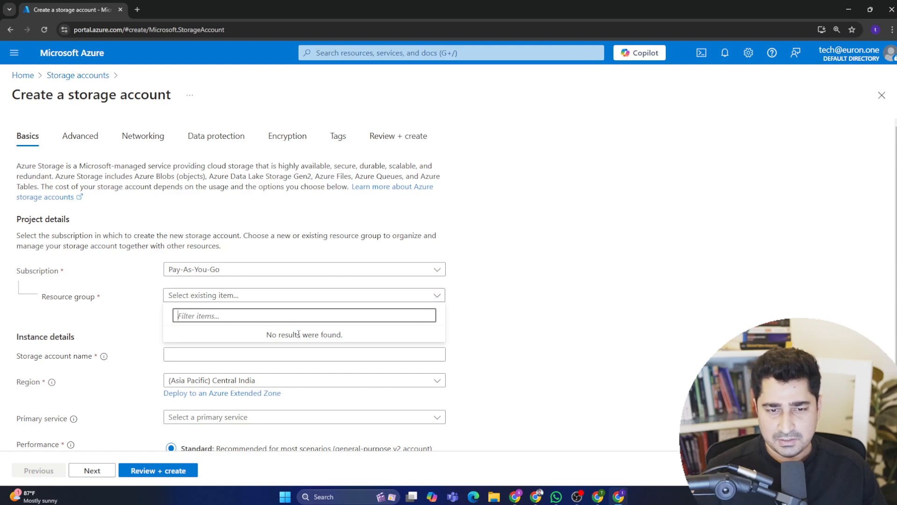
left_click(534, 323)
Step: Create a new resource group named euronadfresourcegroup for the account
left_click(192, 309)
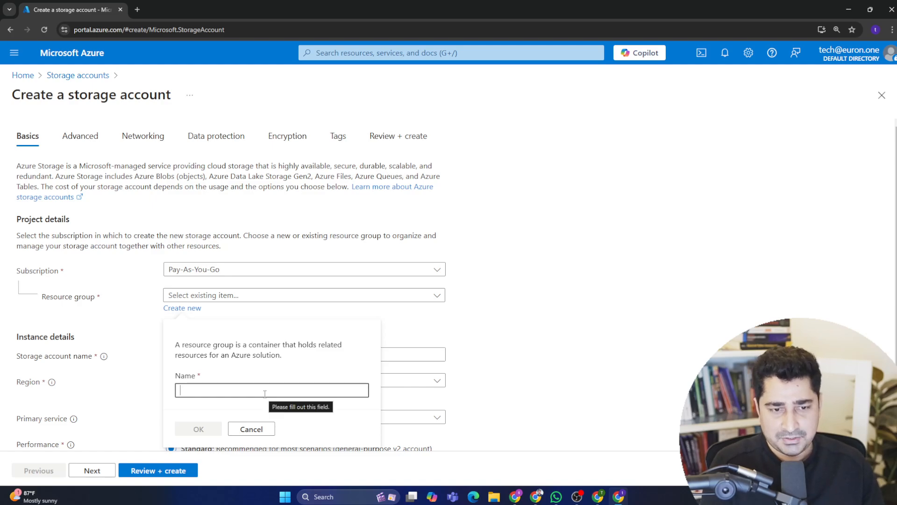
type("euronafd")
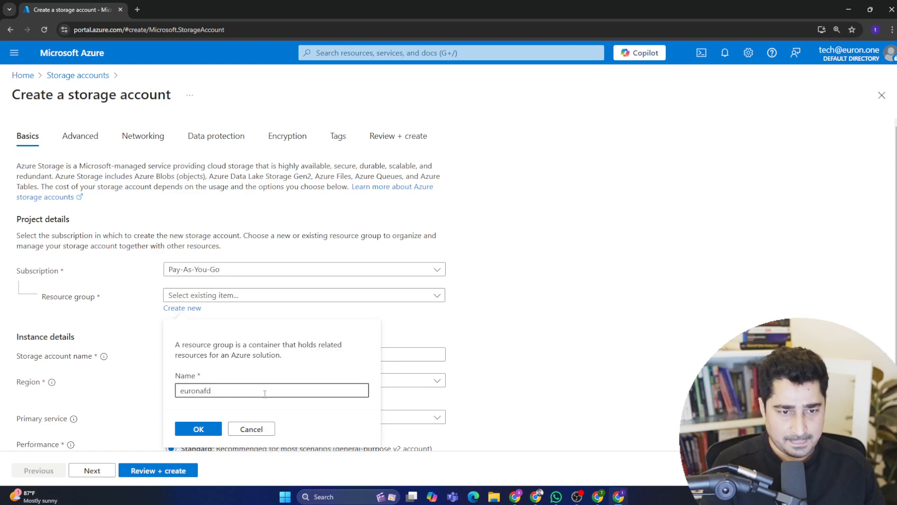
key("BackSpace")
key("BackSpace")
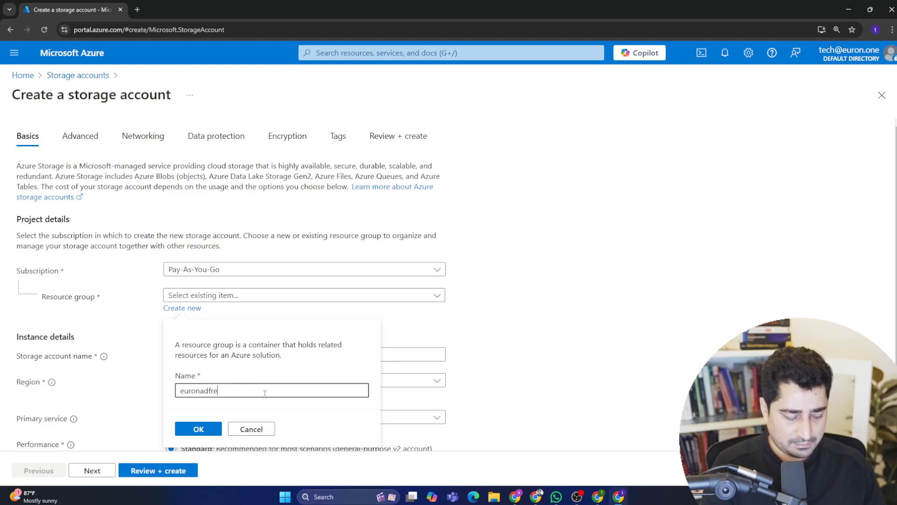
type("adfresource")
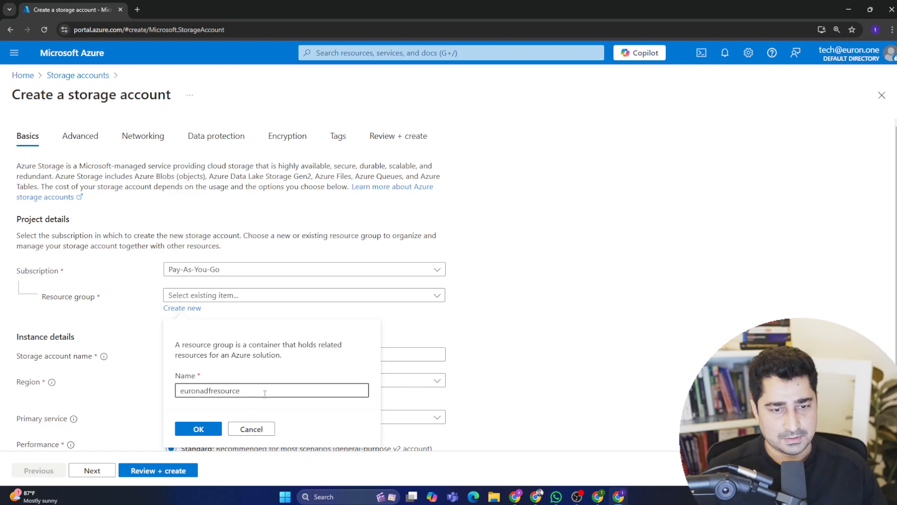
type("group")
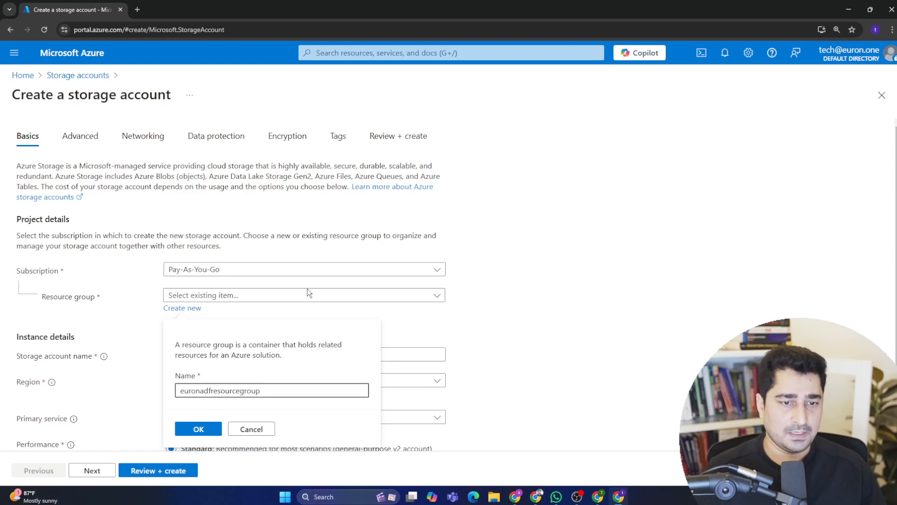
scroll(221, 228, "down", 2)
left_click(187, 215)
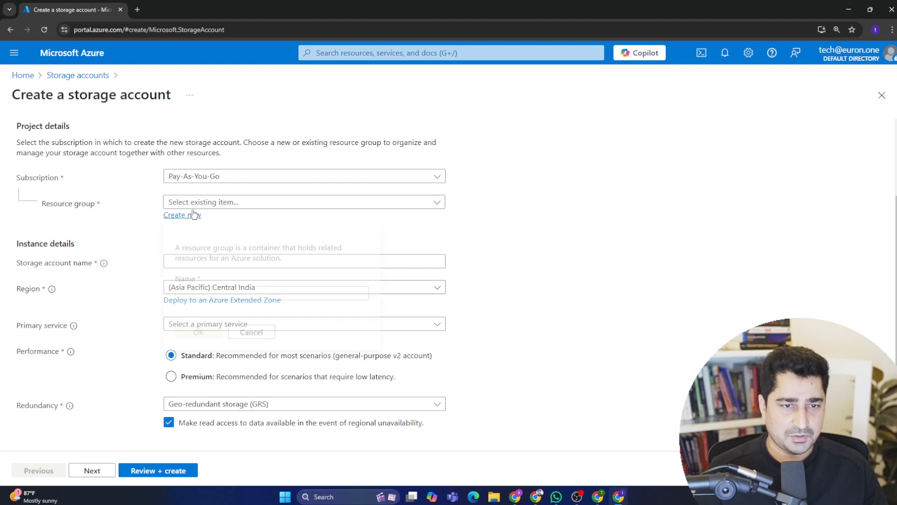
type("euronadfresourcegroup")
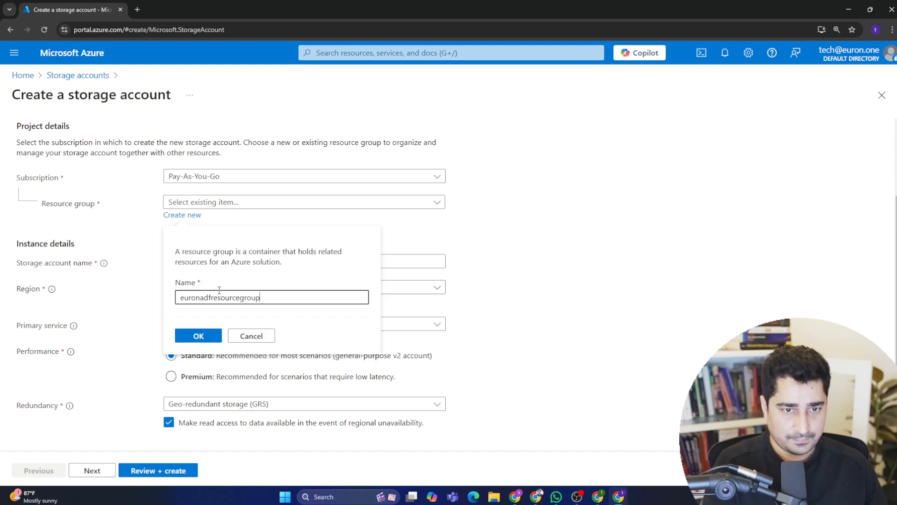
left_click(212, 339)
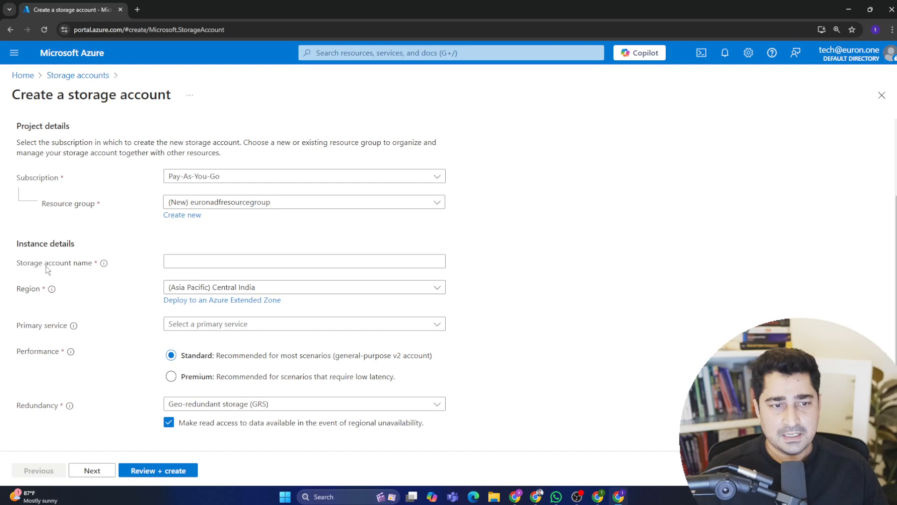
left_click_drag(15, 265, 104, 265)
Step: Enter azurestoragedatalakegen2 as the storage account name, then continue to Advanced
left_click(204, 260)
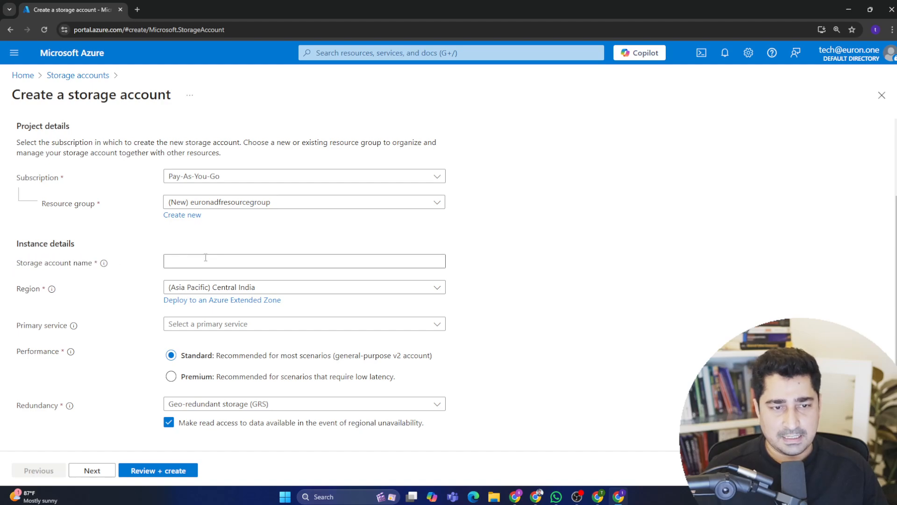
type("azure")
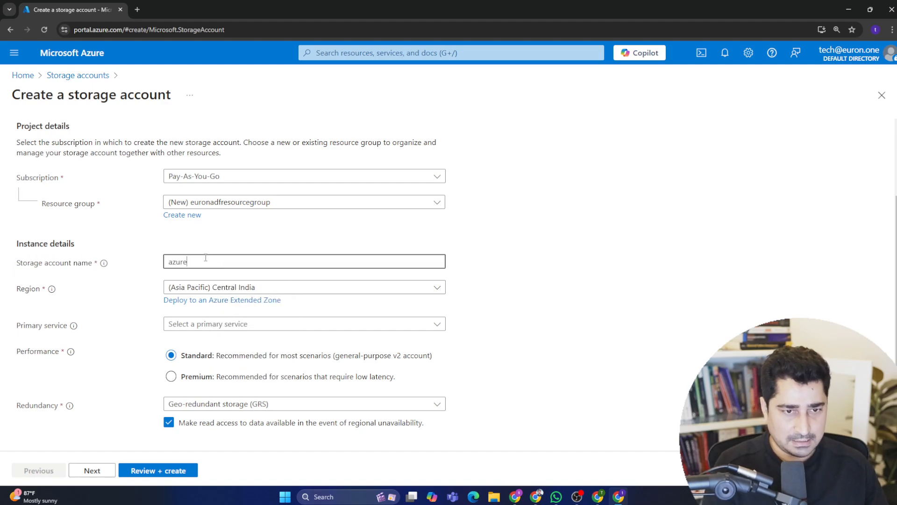
type("storaged")
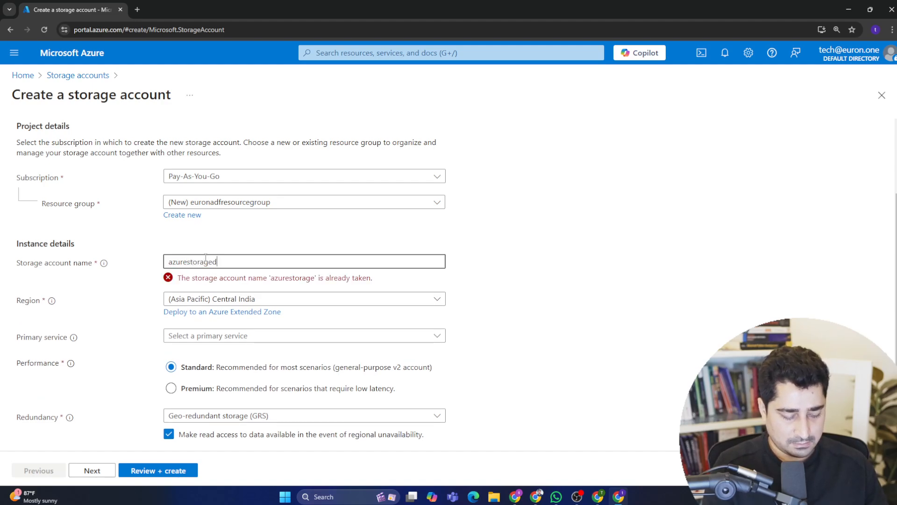
type("atalakeg")
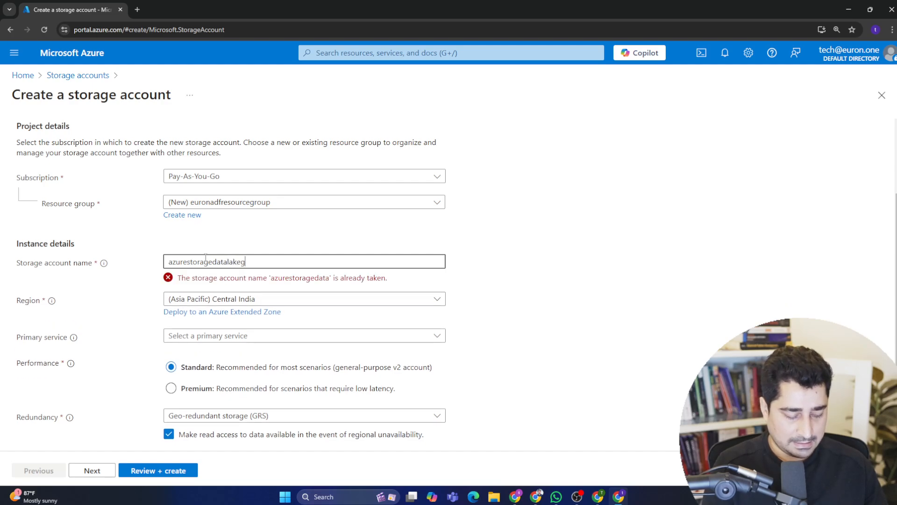
type("en2")
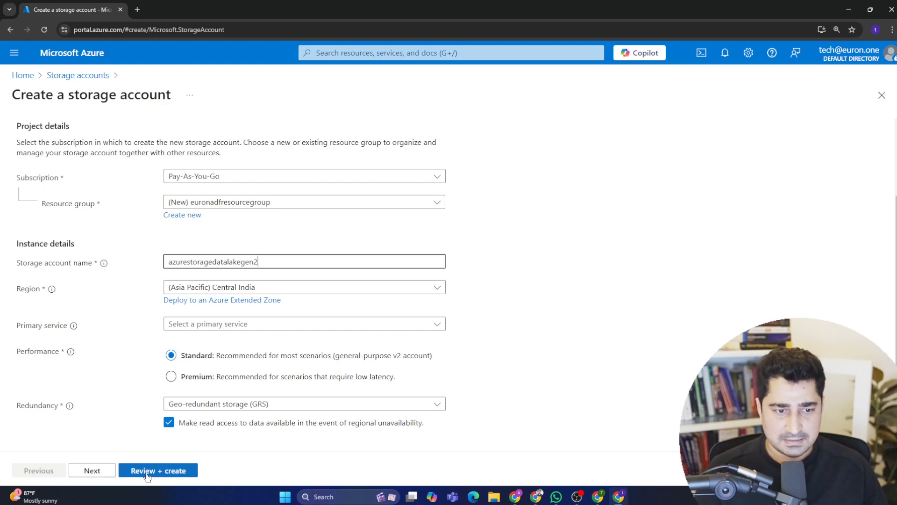
left_click(100, 470)
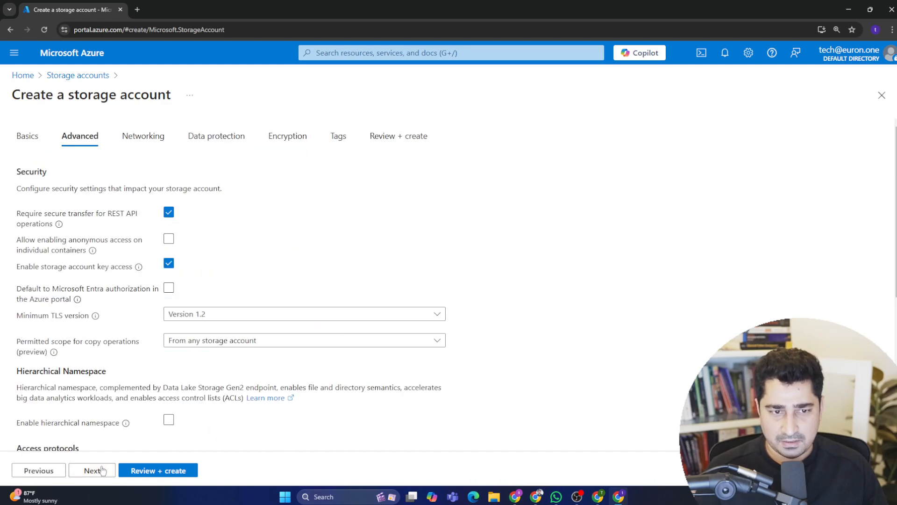
Step: Page through the Networking, Data protection and Encryption settings
left_click(102, 470)
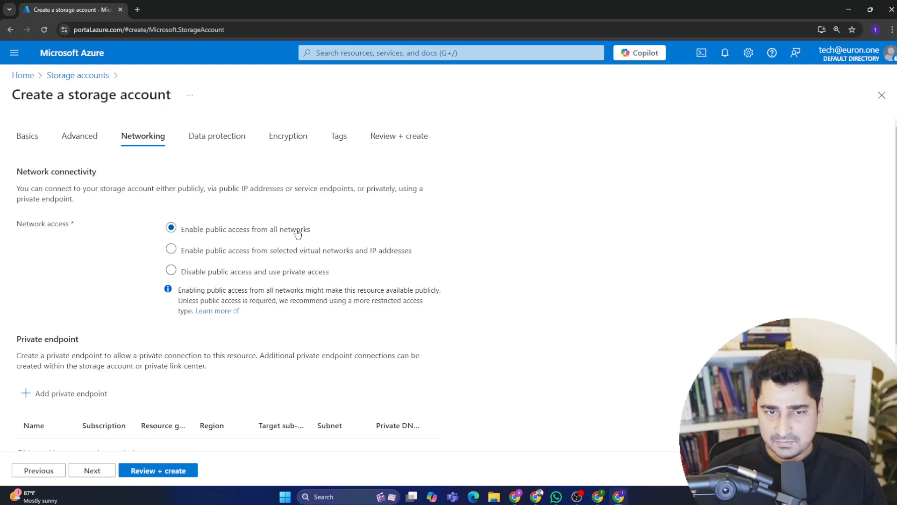
scroll(155, 363, "down", 3)
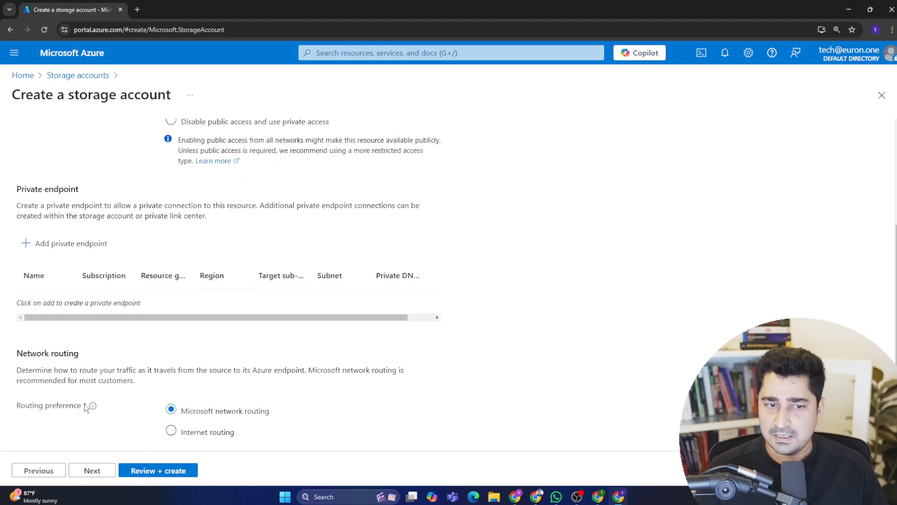
left_click(89, 469)
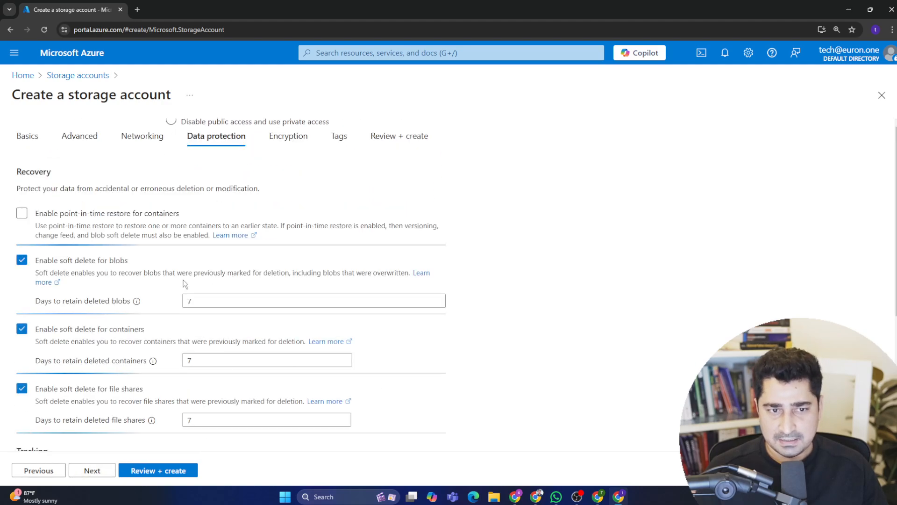
scroll(161, 246, "down", 5)
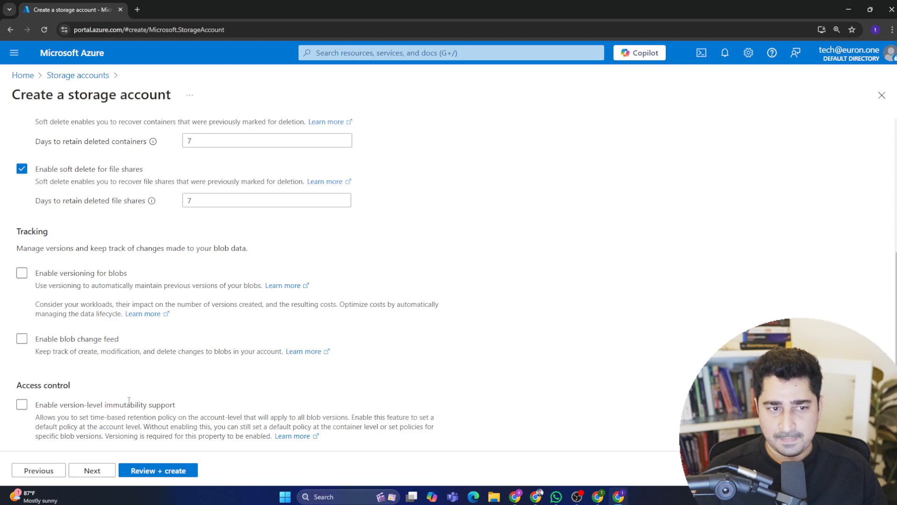
scroll(129, 383, "down", 1)
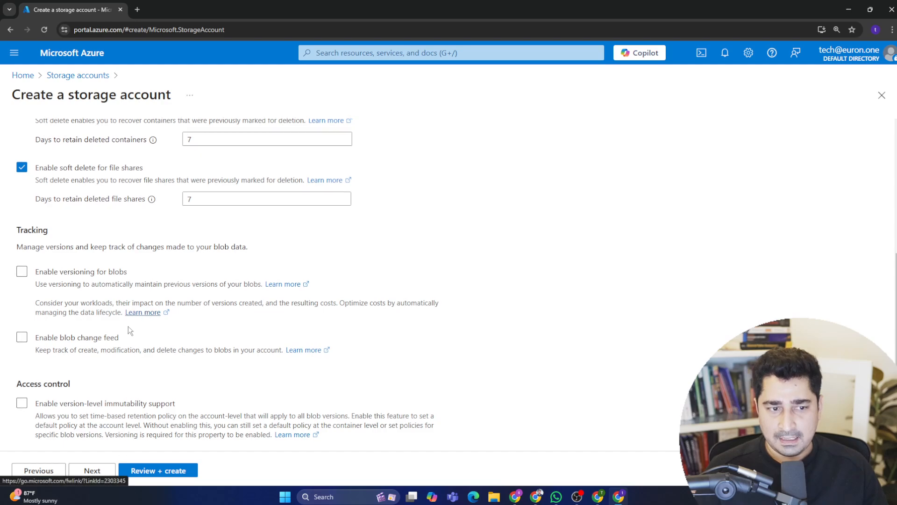
left_click(86, 470)
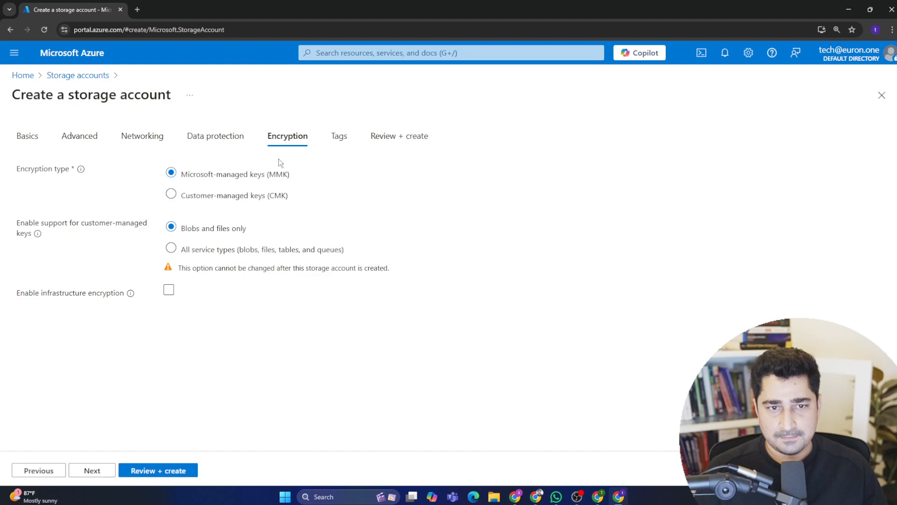
Step: Return to the Basics tab and open the Redundancy options
left_click(28, 135)
scroll(198, 253, "down", 2)
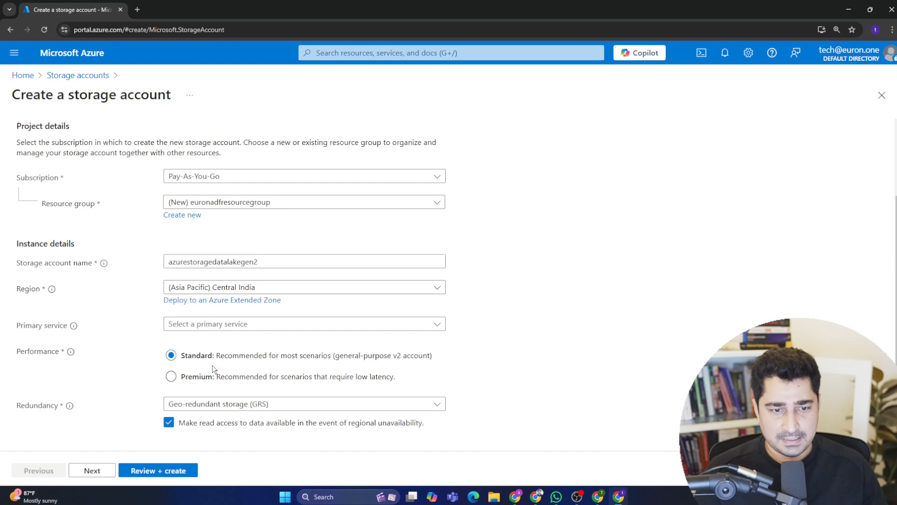
left_click(321, 407)
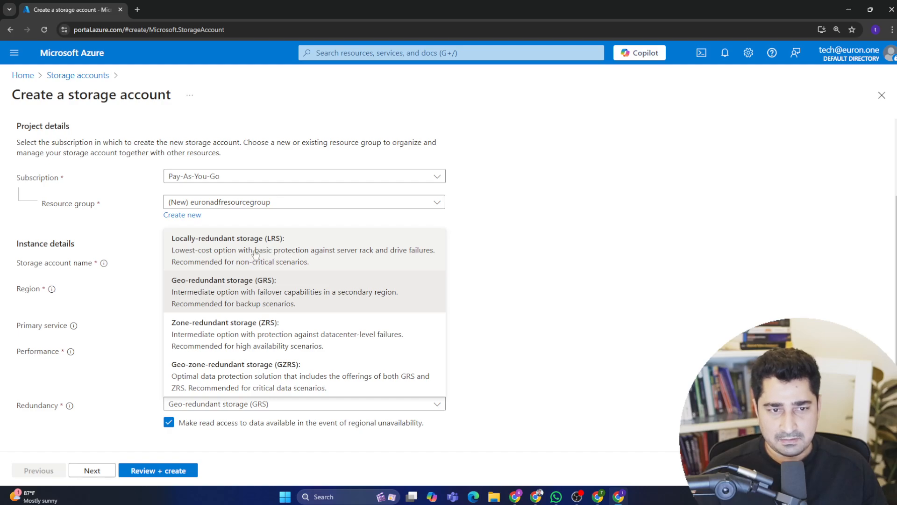
Step: Set redundancy to Locally-redundant storage (LRS) and return to the Advanced tab
left_click(282, 250)
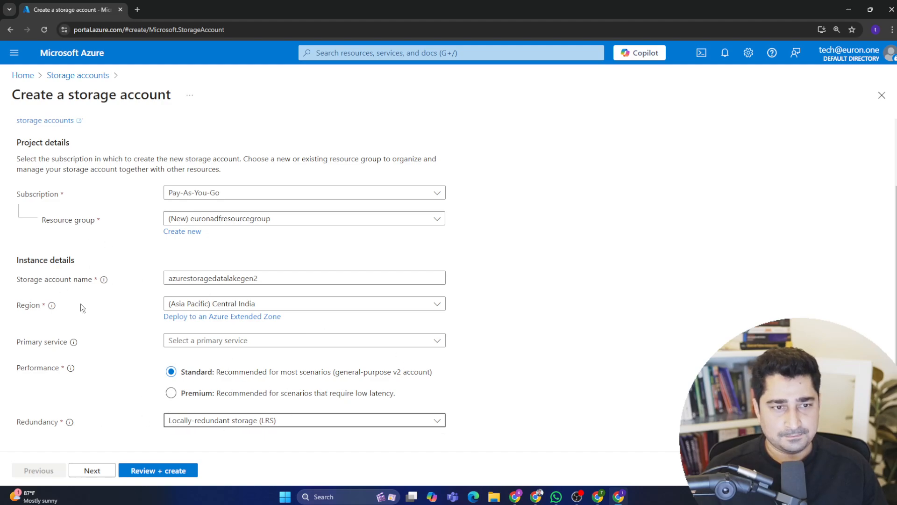
scroll(161, 343, "up", 3)
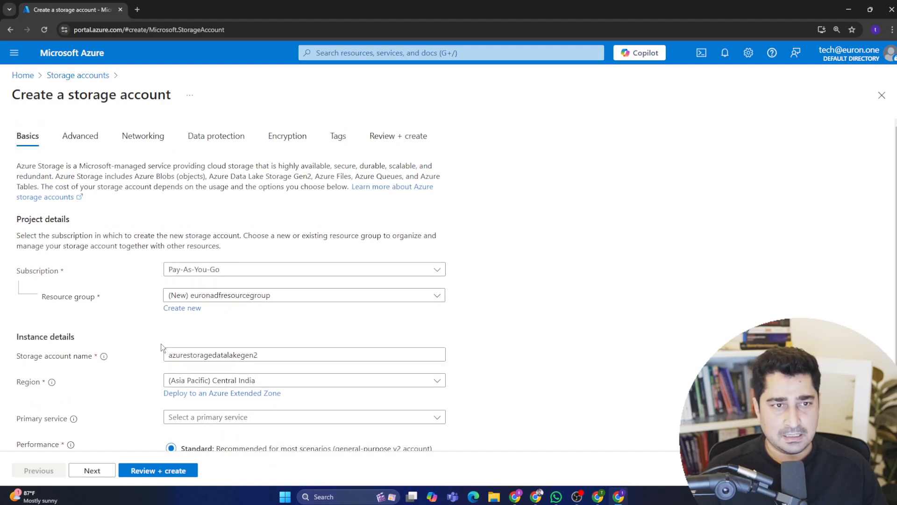
left_click(89, 134)
Step: Enable hierarchical namespace for Data Lake Storage Gen2 and run Review + create
scroll(232, 277, "down", 5)
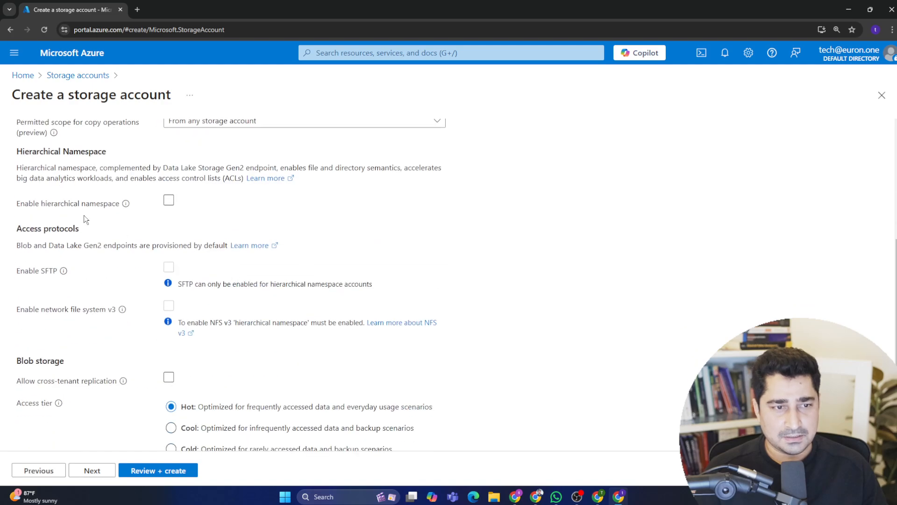
left_click_drag(20, 204, 117, 206)
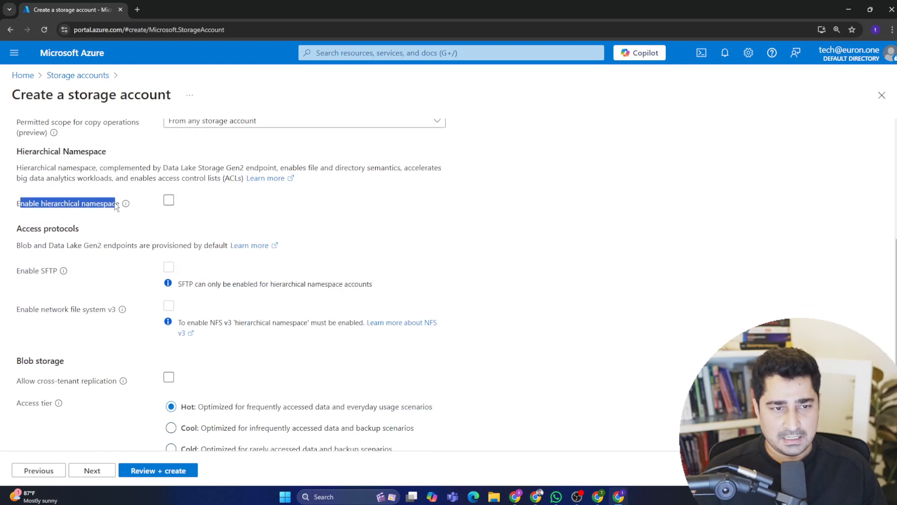
left_click(83, 204)
left_click(170, 203)
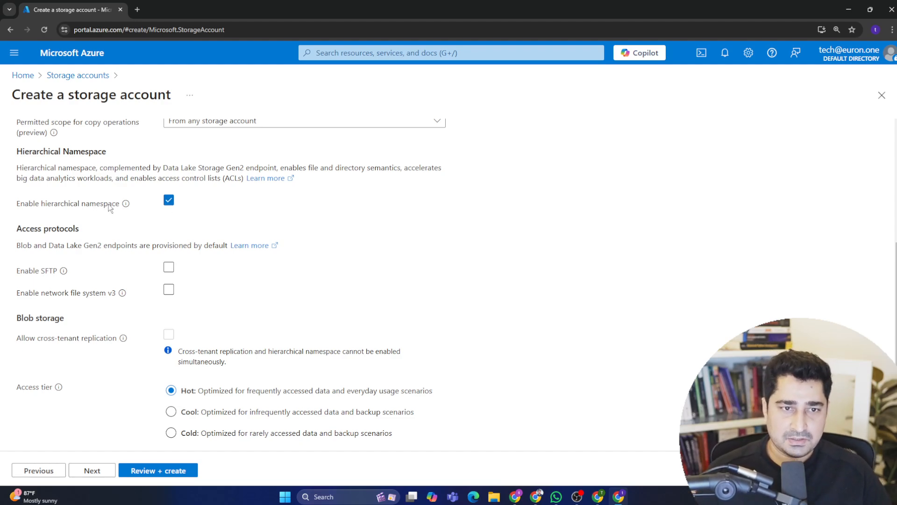
mouse_move(161, 168)
left_mouse_down()
mouse_move(246, 167)
mouse_move(159, 171)
mouse_move(168, 171)
left_mouse_up()
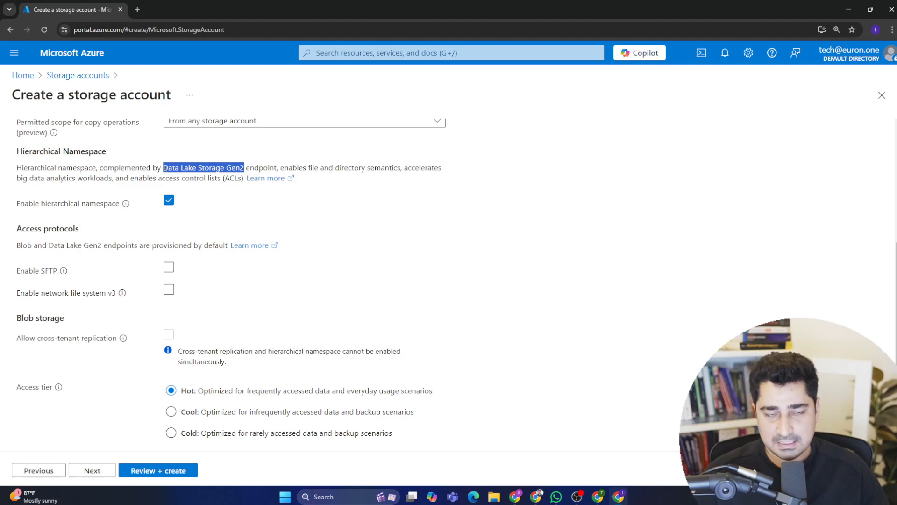
left_click(165, 169)
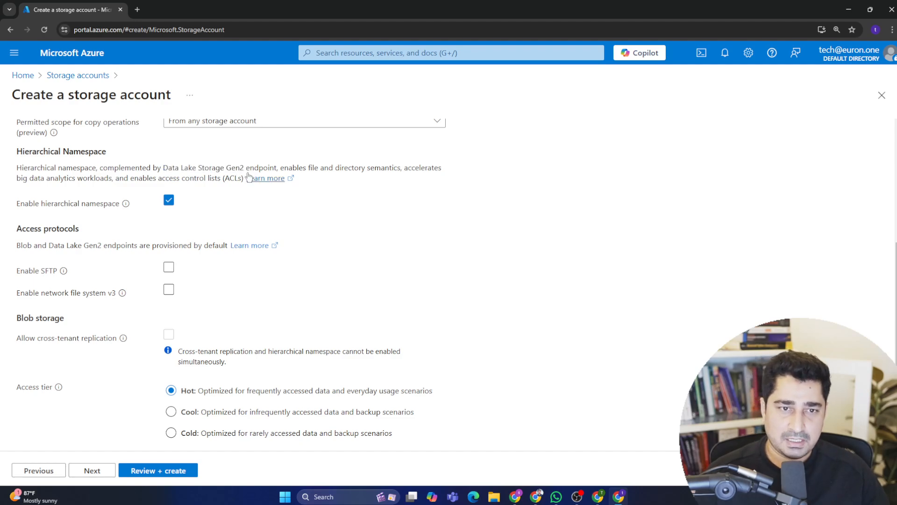
left_click_drag(242, 168, 163, 164)
left_click(170, 169)
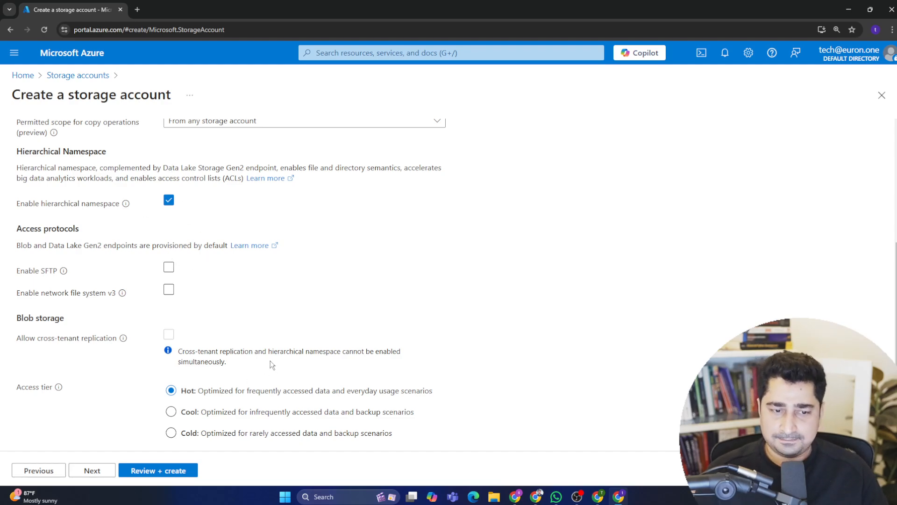
left_click(161, 473)
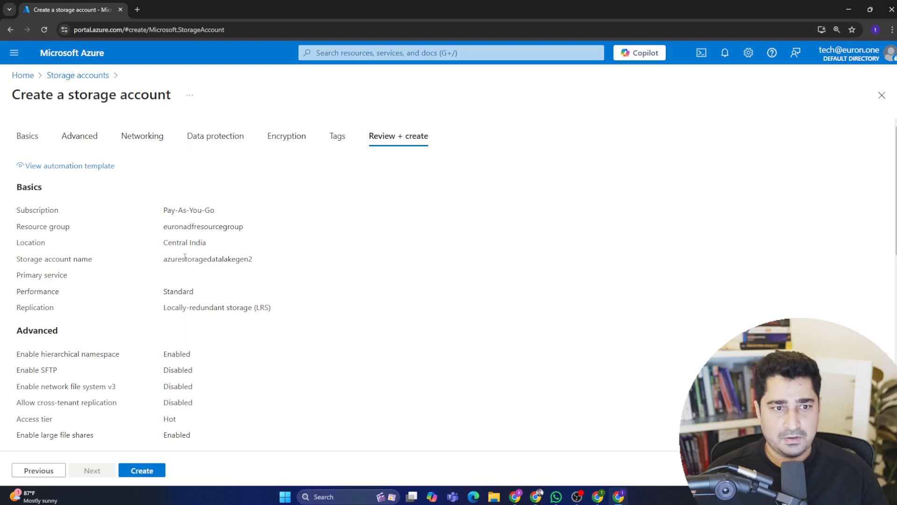
Step: Review the summary and create the azurestoragedatalakegen2 storage account
scroll(275, 251, "down", 10)
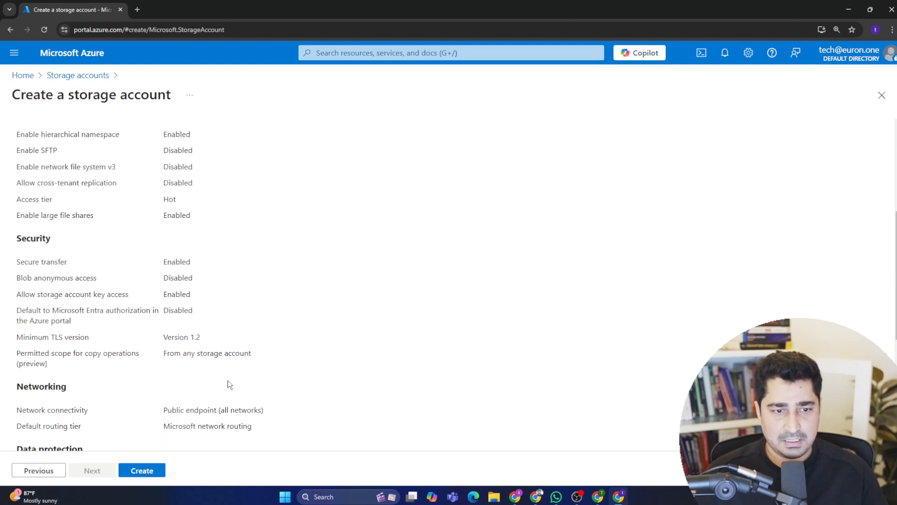
left_click(141, 470)
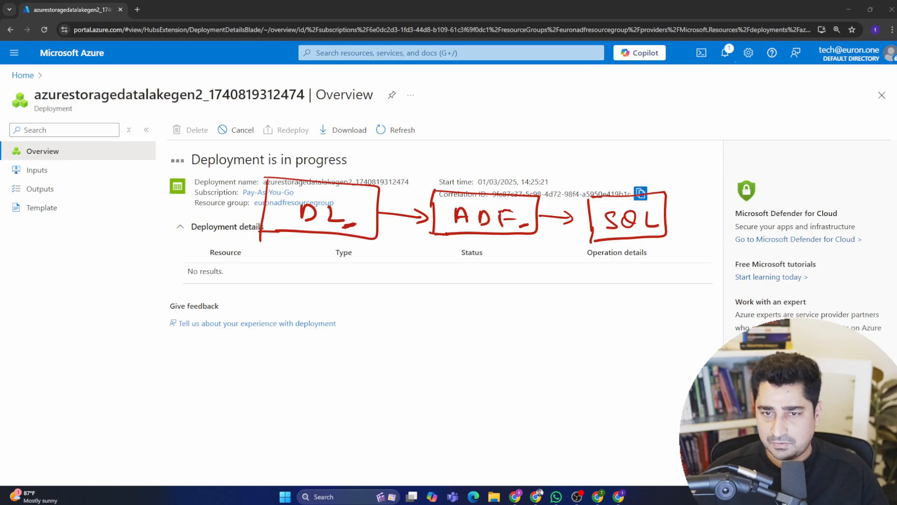
Step: Load portal.azure.com in a new browser tab to reach the Azure home page
left_click(124, 30)
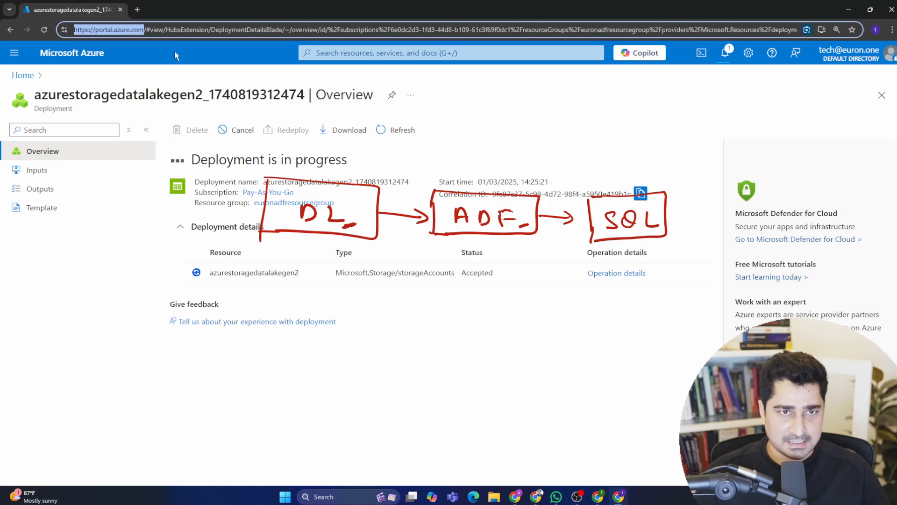
key("ctrl+c")
left_click(137, 10)
key("ctrl+v")
key("Return")
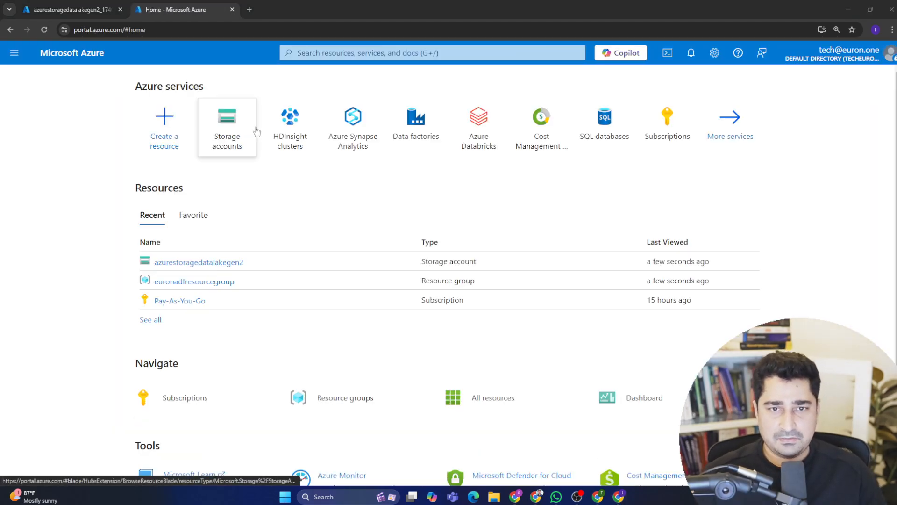
Step: Search 'sql', go to the empty SQL databases list and start creating a database
left_click(338, 53)
type("sqlk")
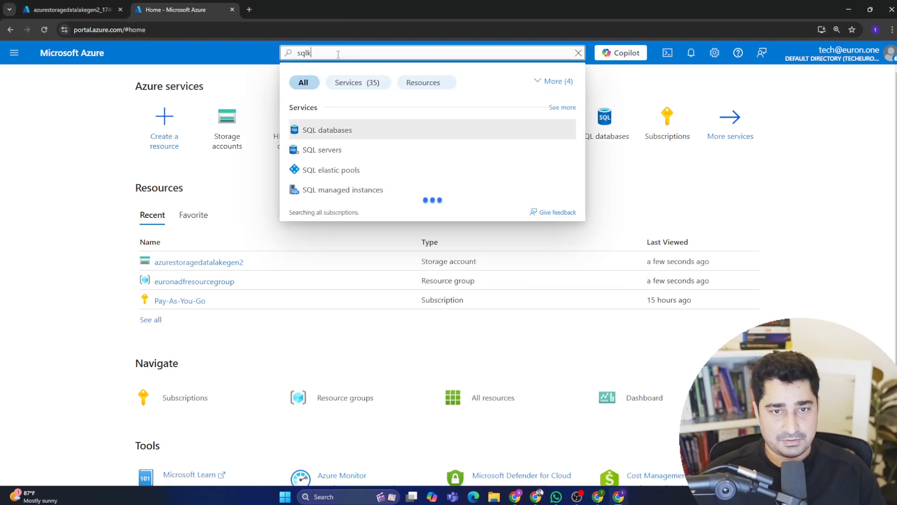
key("BackSpace")
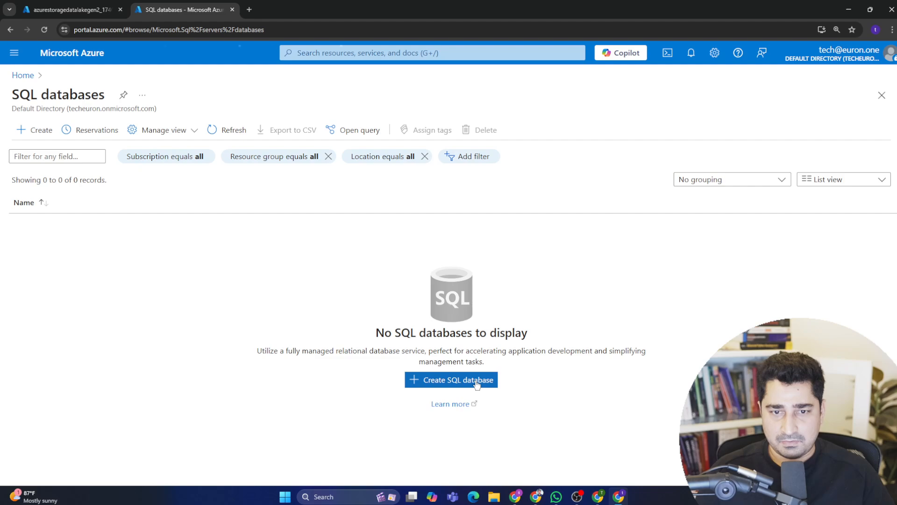
left_click(477, 382)
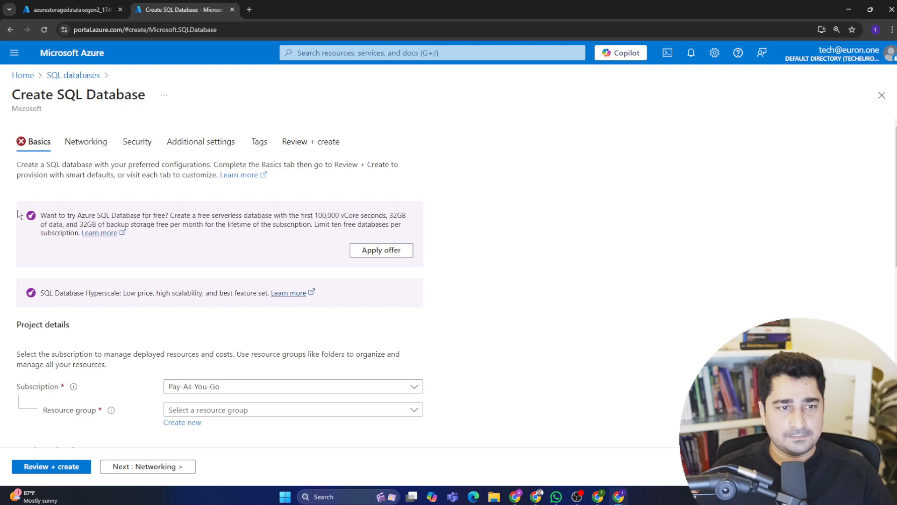
Step: Keep the current subscription and choose euronadfresourcegroup as the resource group
mouse_move(20, 204)
left_mouse_down()
mouse_move(341, 300)
mouse_move(239, 292)
mouse_move(10, 209)
left_mouse_up()
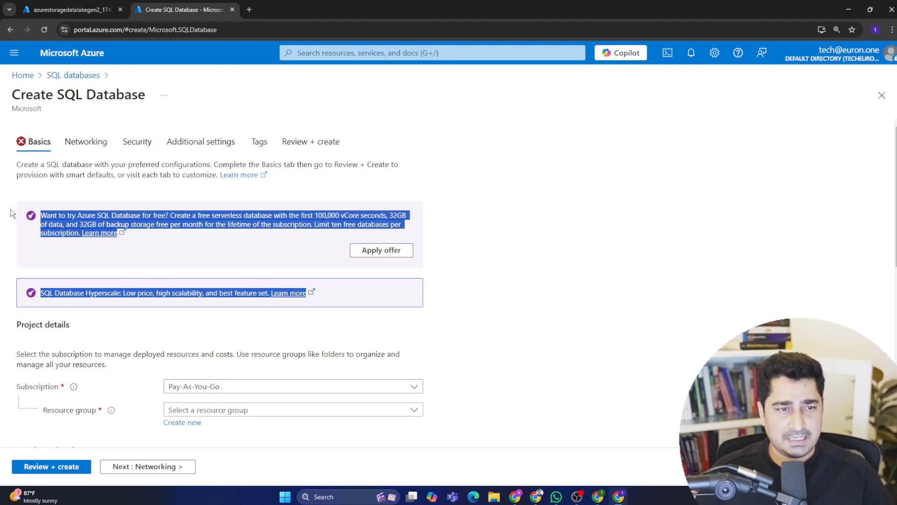
left_click(70, 206)
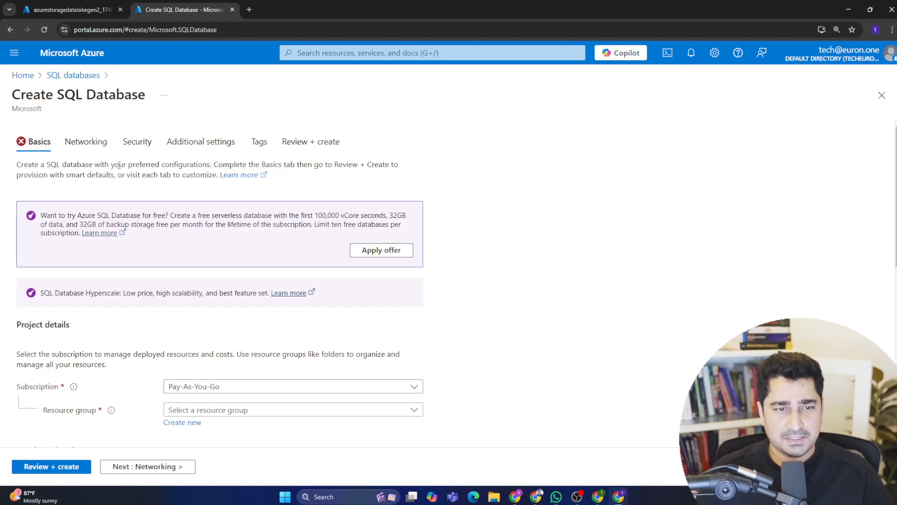
left_click_drag(213, 165, 416, 194)
left_click(414, 191)
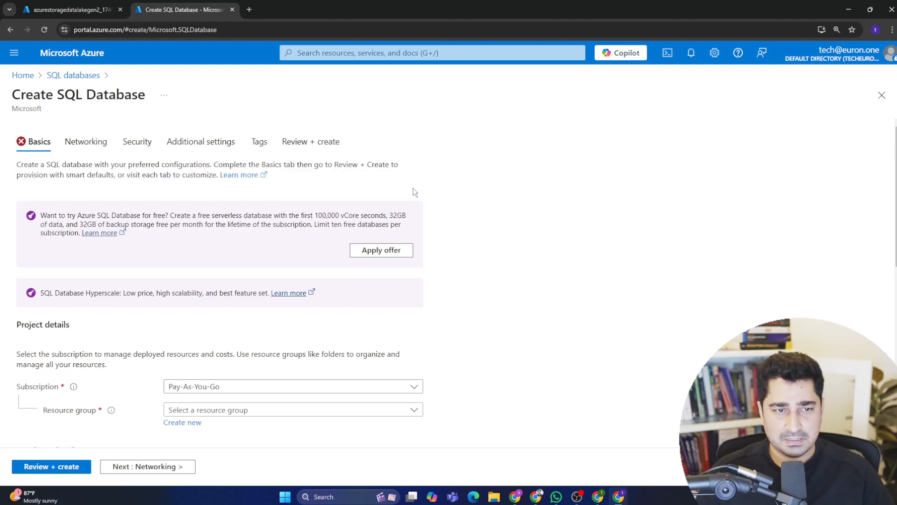
scroll(351, 215, "down", 2)
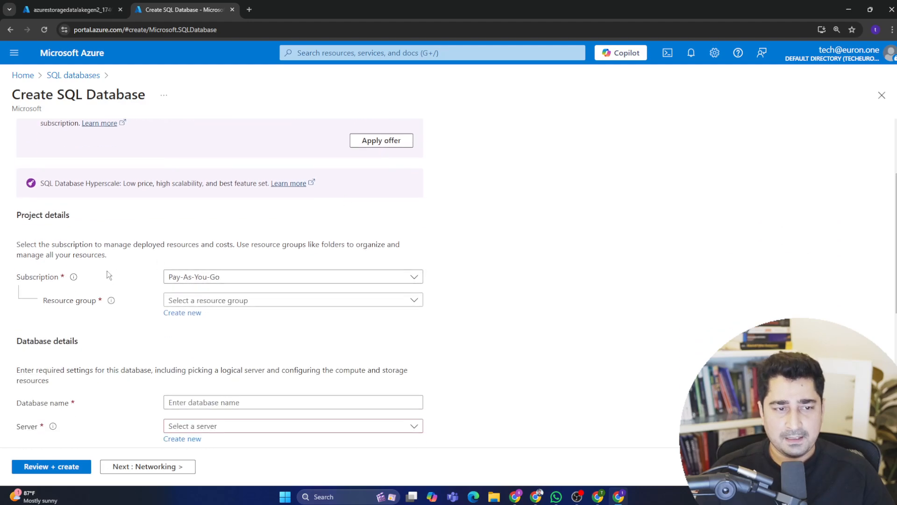
left_click(244, 278)
left_click(563, 293)
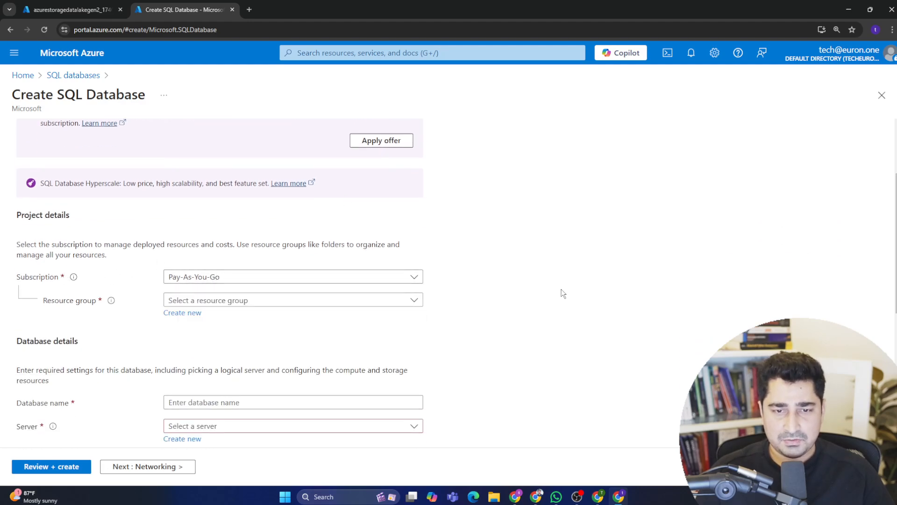
left_click(417, 304)
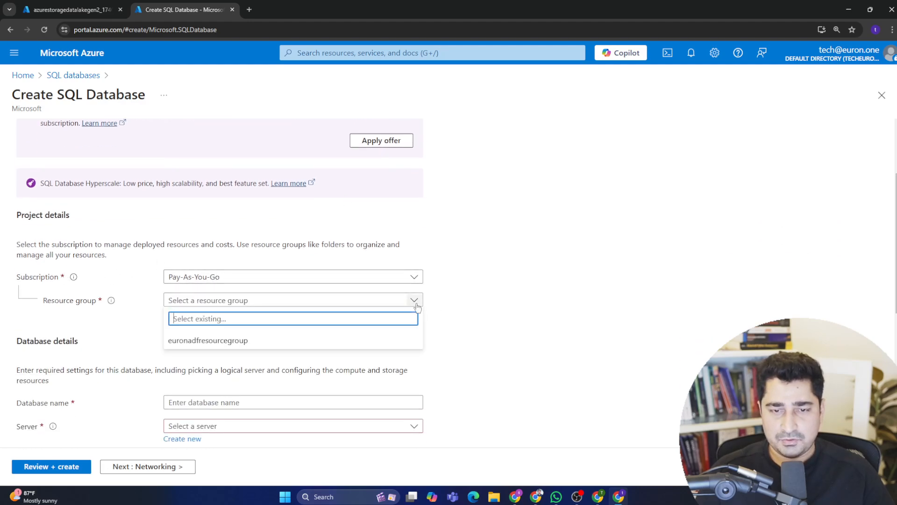
left_click(224, 341)
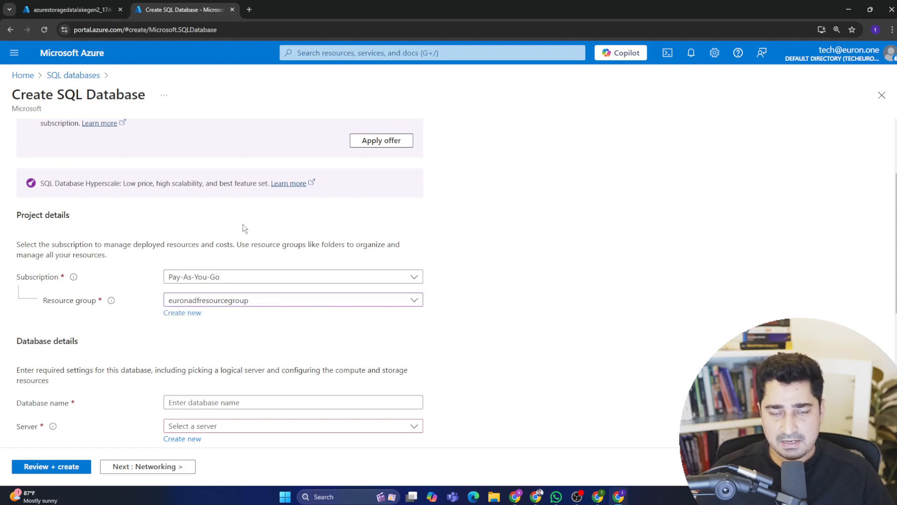
Step: Name the database 'test' and confirm the Server list has no existing servers
scroll(242, 225, "down", 3)
scroll(243, 224, "up", 1)
scroll(241, 223, "down", 2)
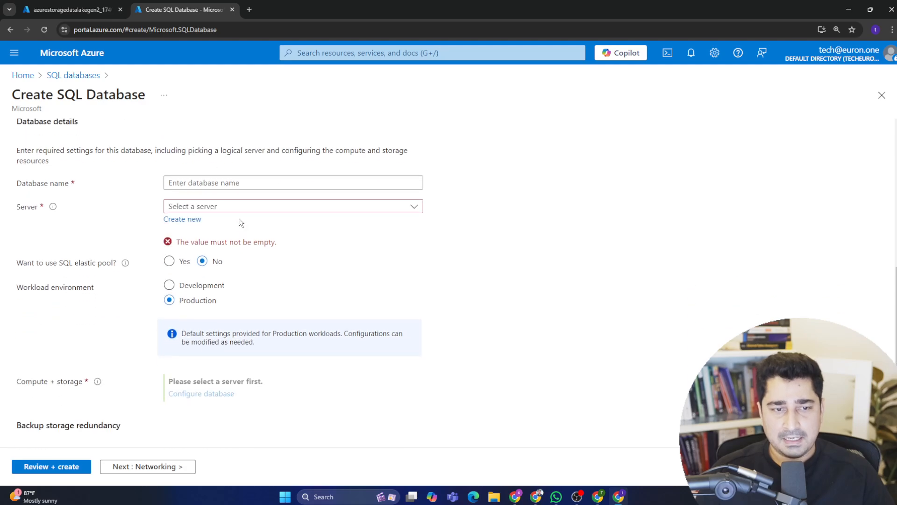
left_click(216, 183)
type("test")
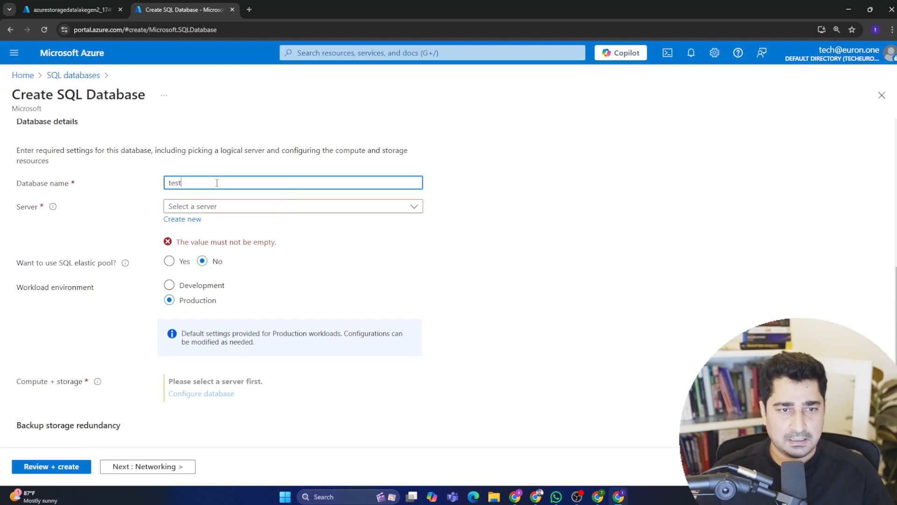
left_click(417, 210)
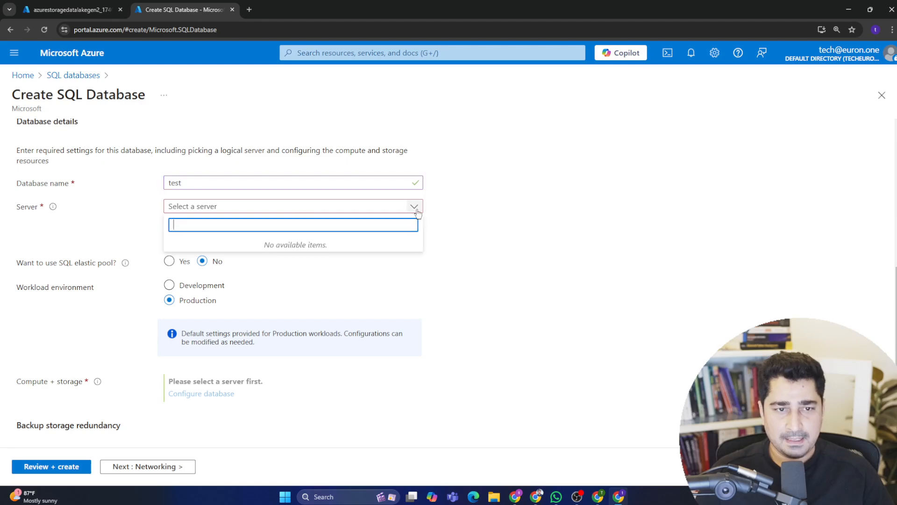
left_click(457, 236)
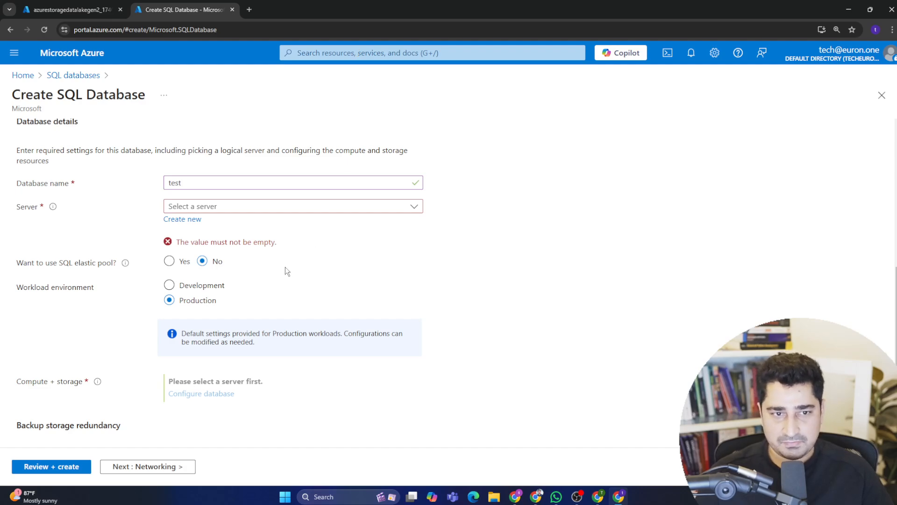
Step: Start a new SQL server from the Create new option under Server
left_click(185, 220)
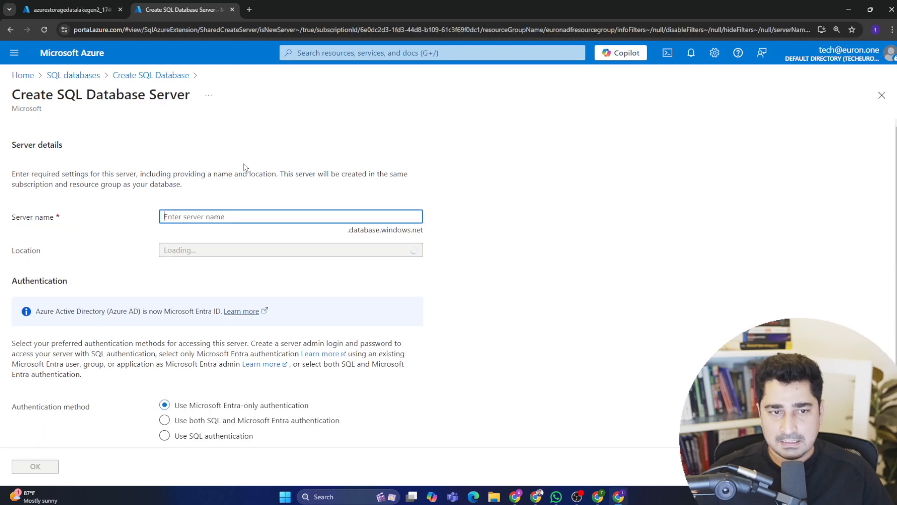
mouse_move(9, 95)
left_mouse_down()
mouse_move(193, 97)
mouse_move(9, 96)
left_mouse_up()
left_click(33, 95)
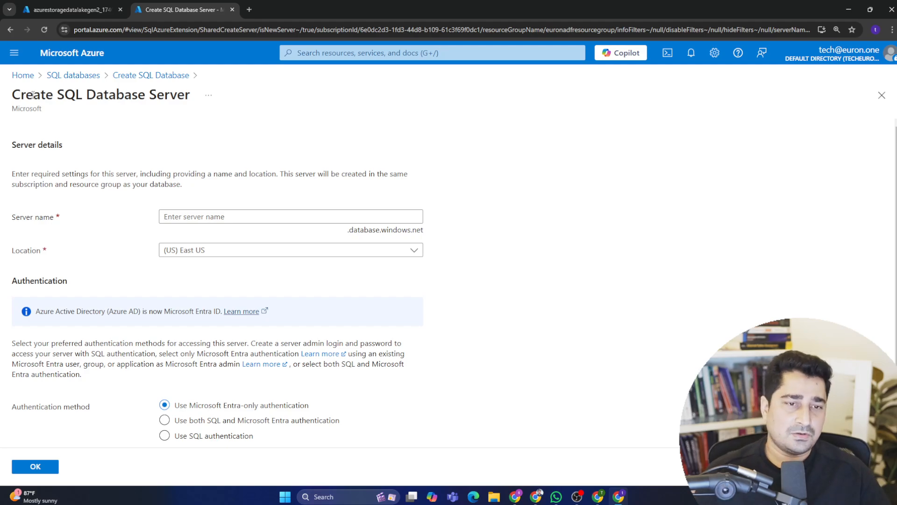
Step: Enter 'eueonsqlserver' as the server name, keeping location (US) East US
left_click(215, 218)
type("eiron")
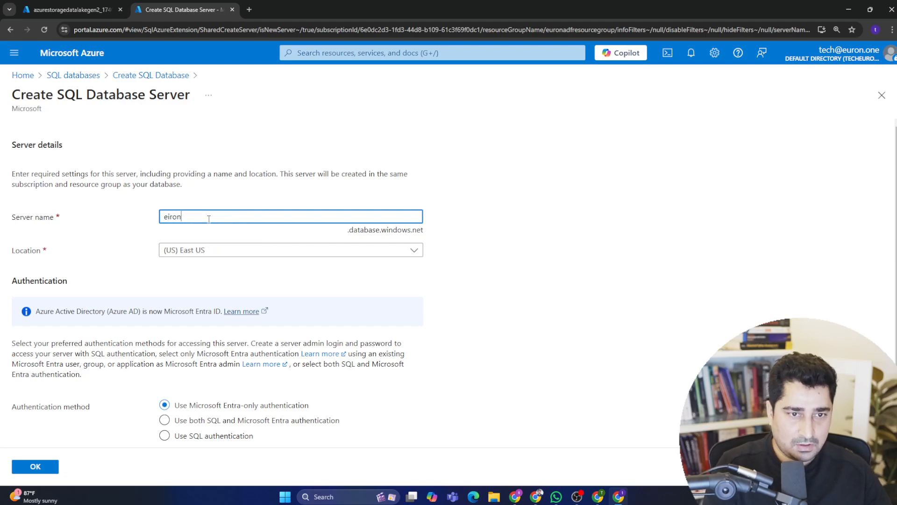
key("BackSpace")
type("uron")
key("BackSpace")
key("BackSpace")
key("BackSpace")
key("BackSpace")
key("BackSpace")
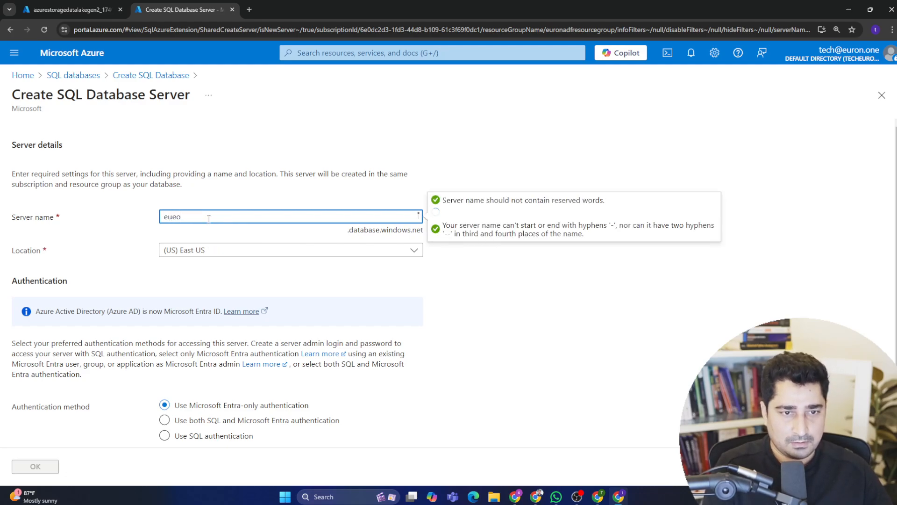
type("eiron")
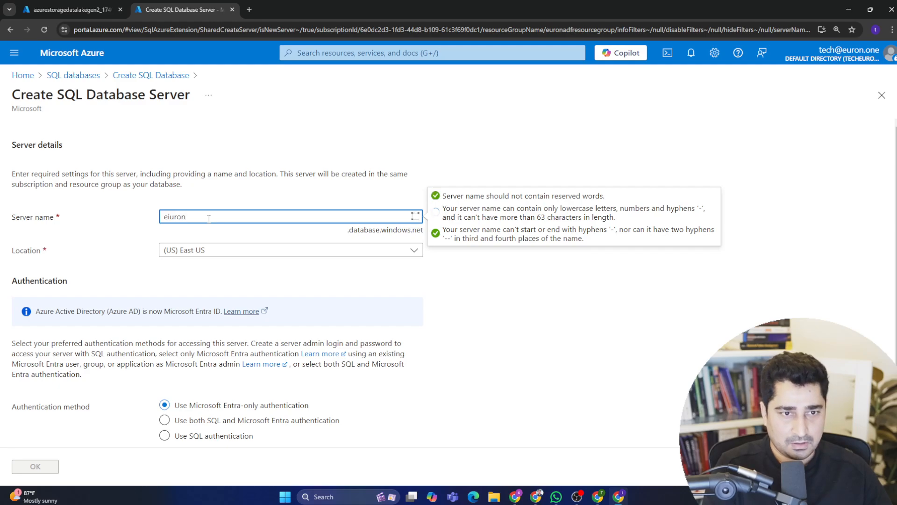
key("BackSpace")
key("BackSpace")
key("BackSpace")
type("u")
key("BackSpace")
key("BackSpace")
type("ueon")
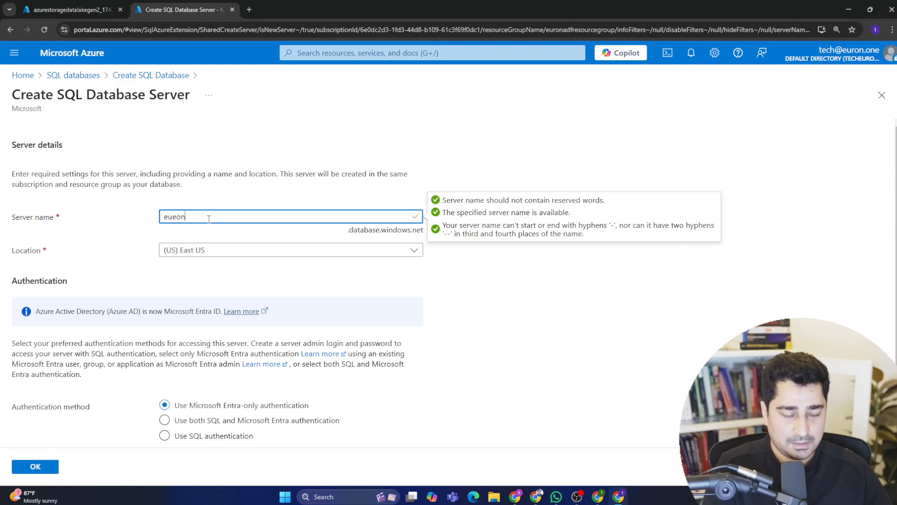
type("sqlserver")
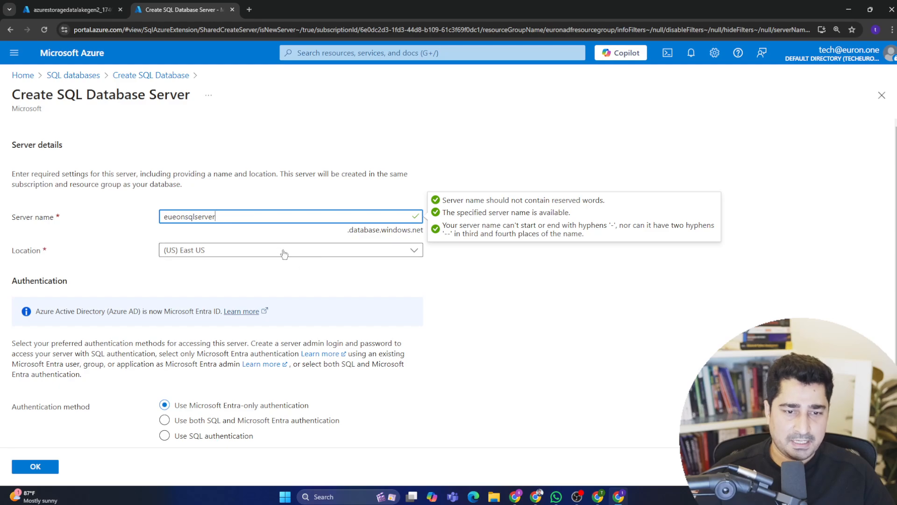
left_click(411, 335)
scroll(405, 215, "down", 2)
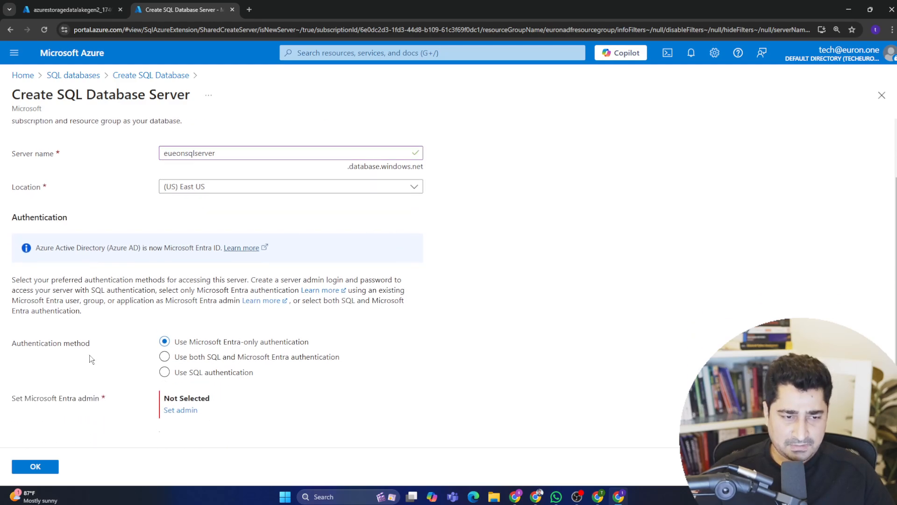
Step: Switch to SQL authentication and enter the server admin login
left_click(165, 373)
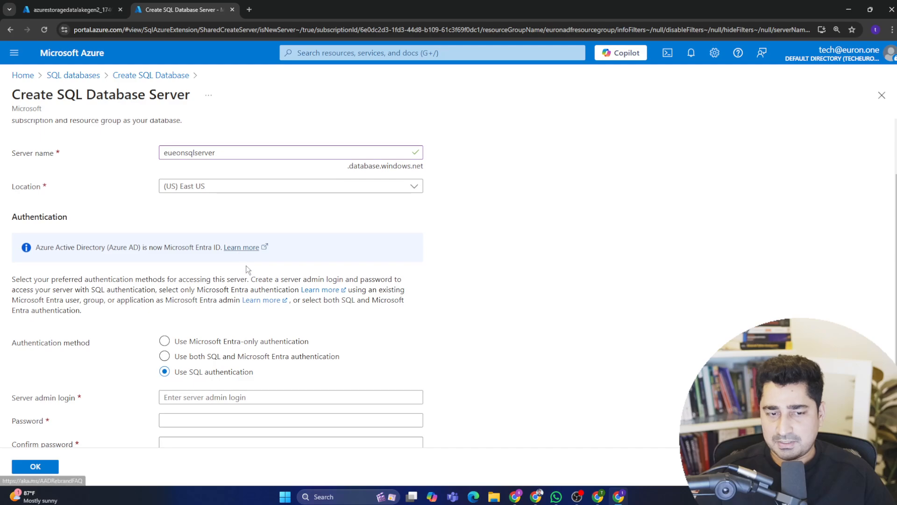
scroll(251, 268, "down", 1)
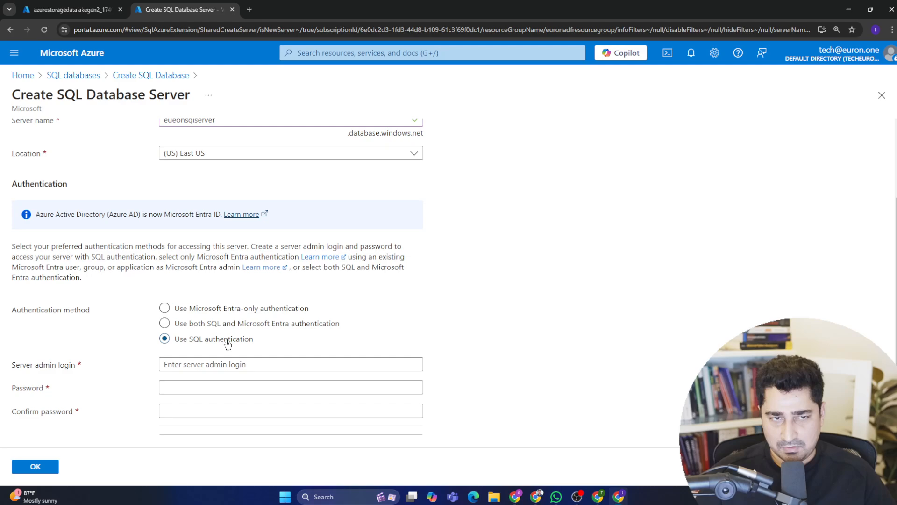
left_click(201, 367)
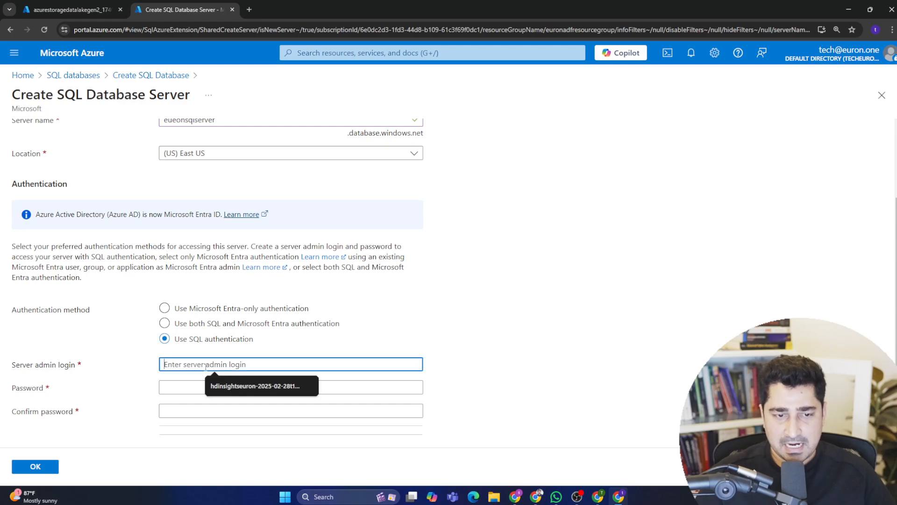
type("admin")
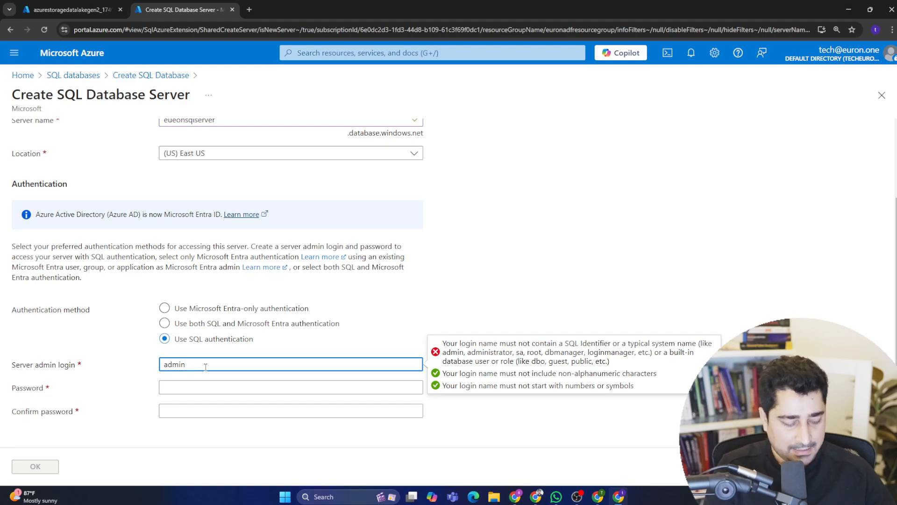
key("Tab")
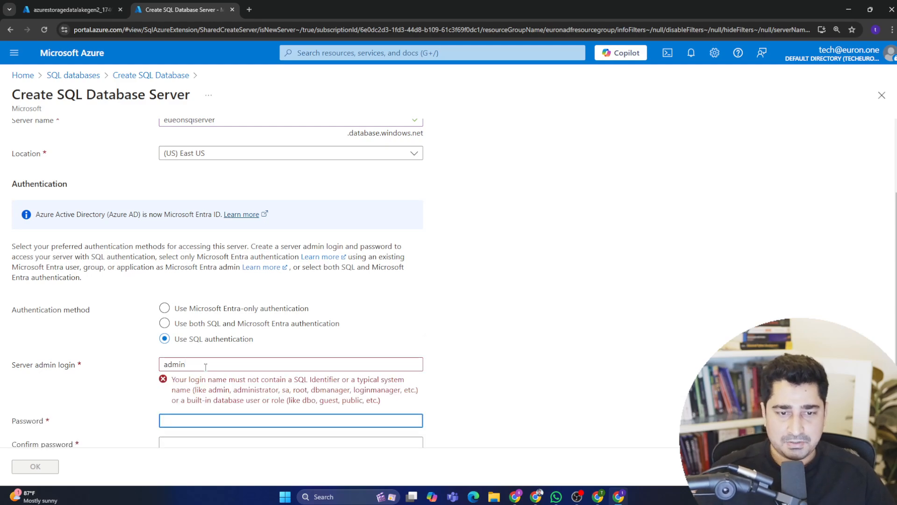
scroll(438, 302, "down", 1)
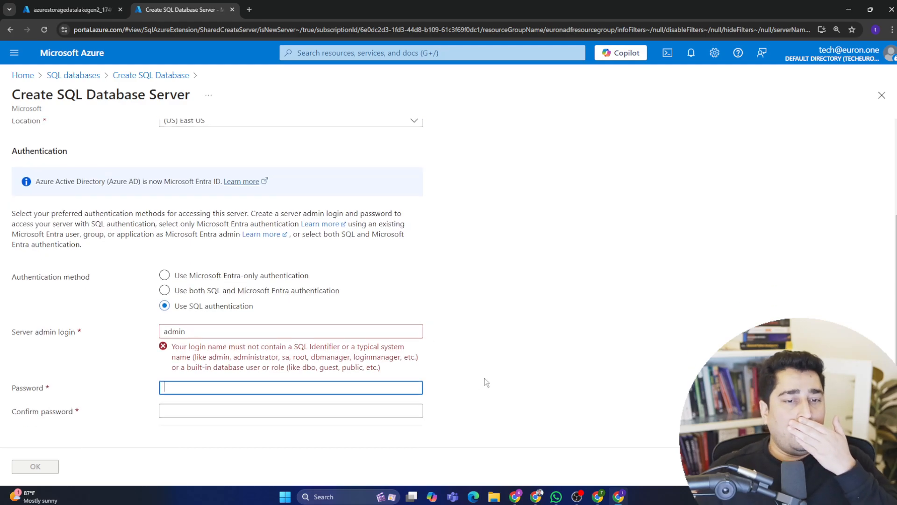
left_click(213, 335)
scroll(206, 339, "up", 1)
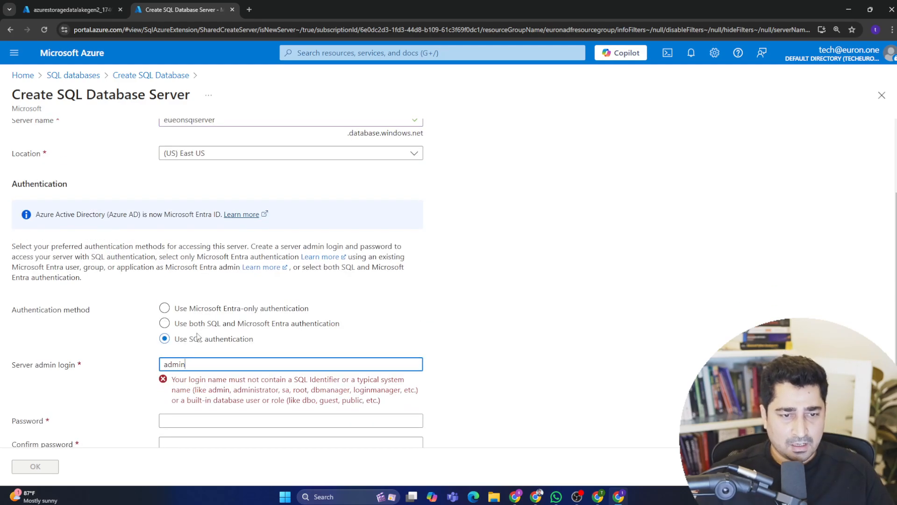
type("euron")
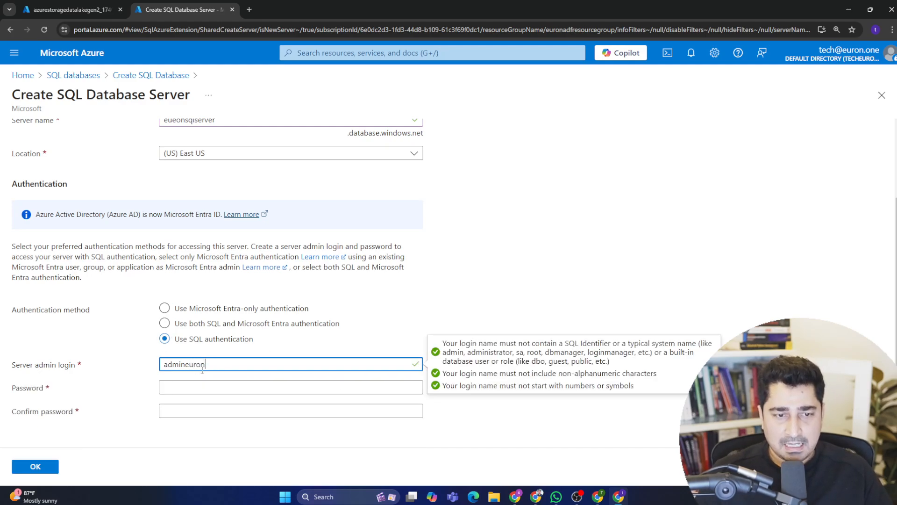
left_click_drag(203, 370, 156, 366)
Step: Enter the admin password and its matching confirmation, then recheck the admin login
left_click(210, 386)
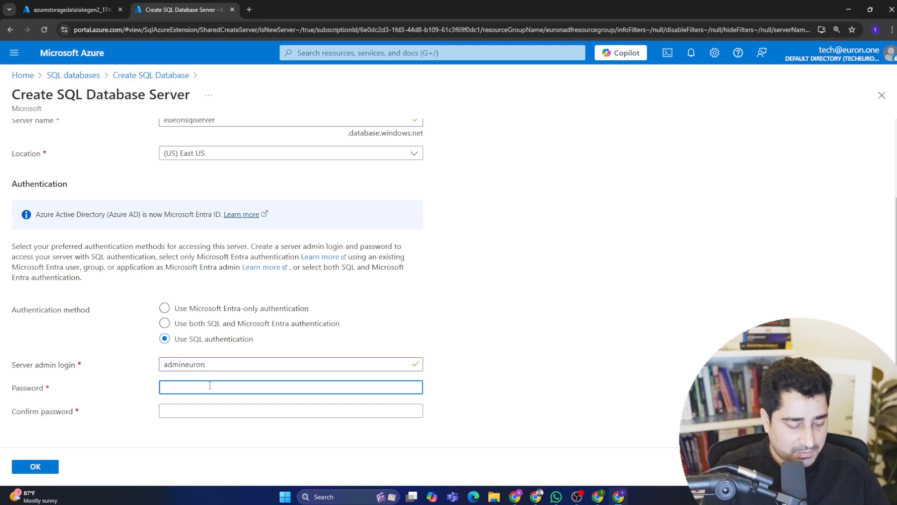
type("P••••••")
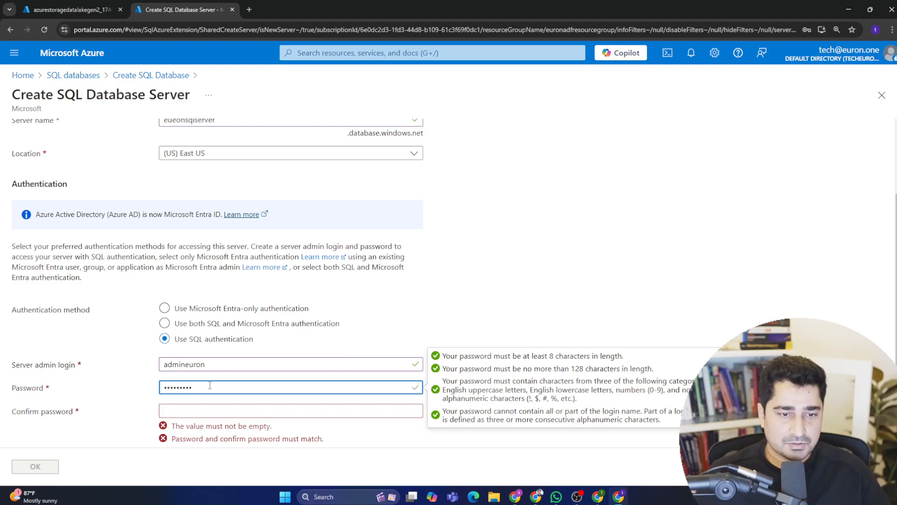
left_click(176, 416)
type("•••••")
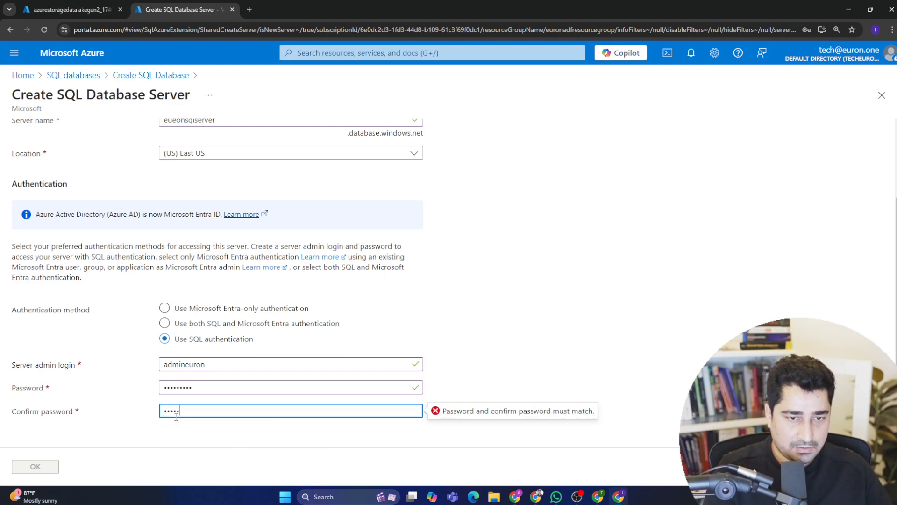
type("••••")
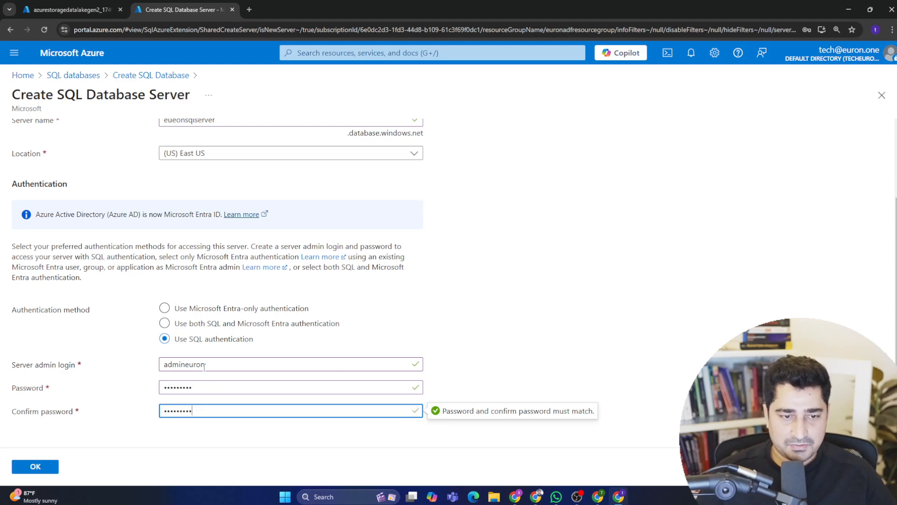
left_click(221, 364)
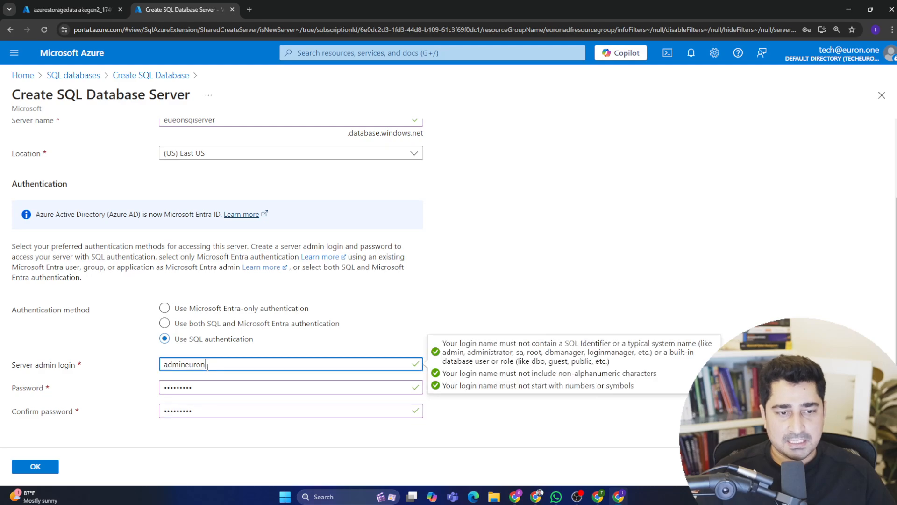
left_click_drag(220, 364, 152, 364)
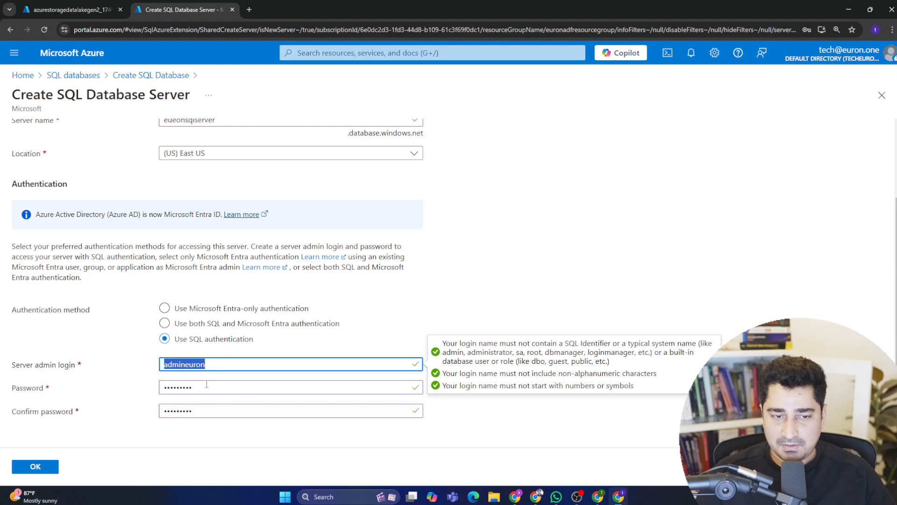
left_click(190, 434)
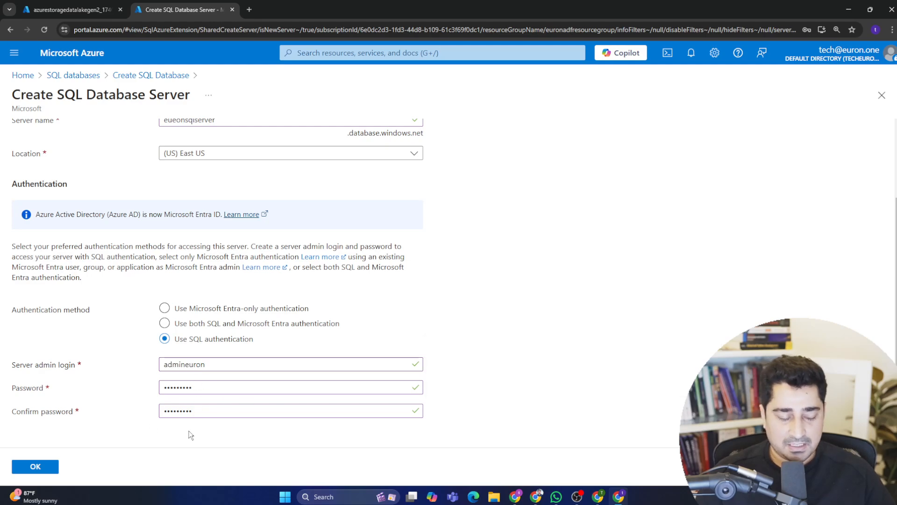
key("super")
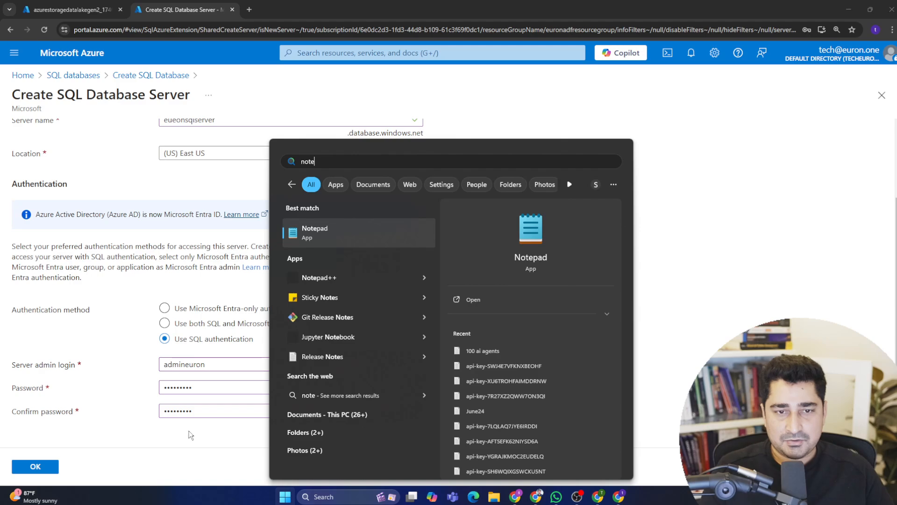
Step: Record the admin login and password on two lines of a new Notepad tab
key("Return")
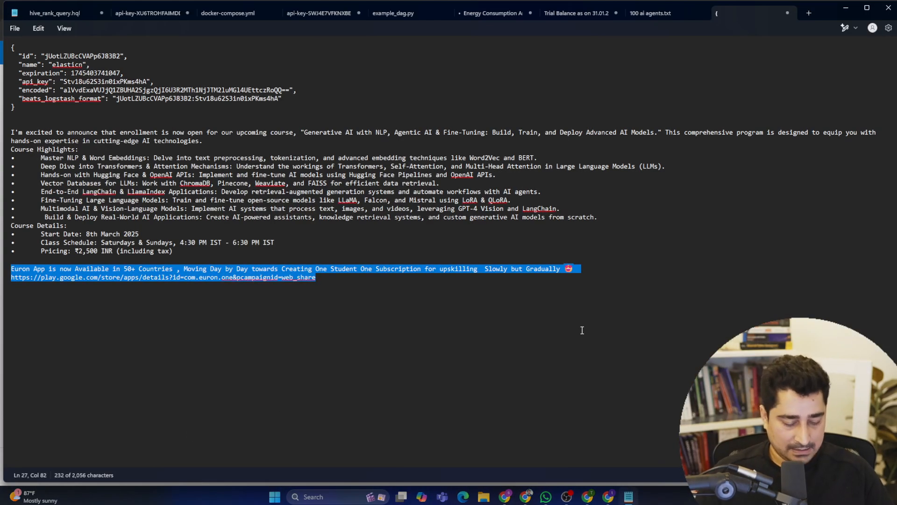
key("ctrl+n")
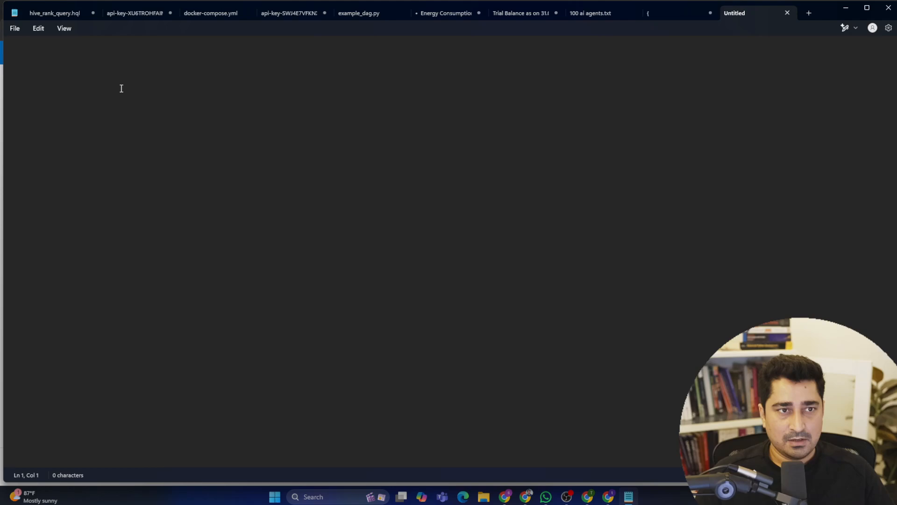
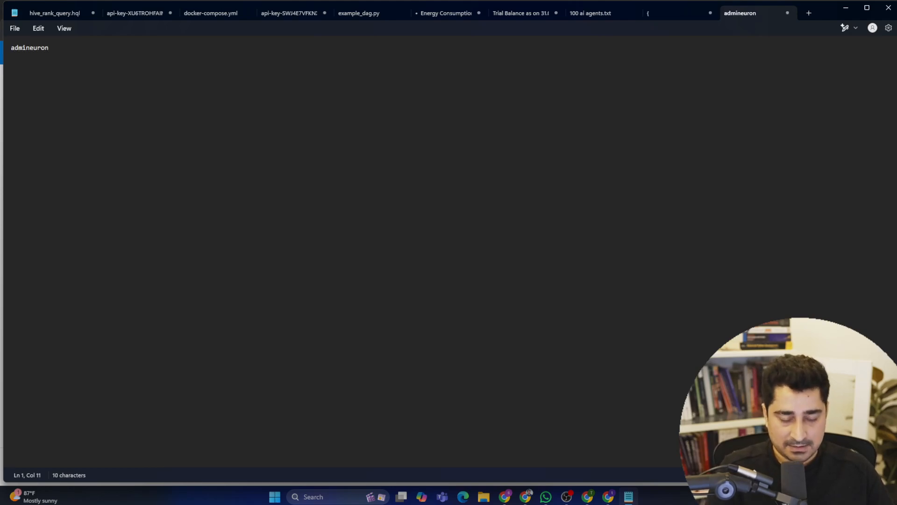
key("Return")
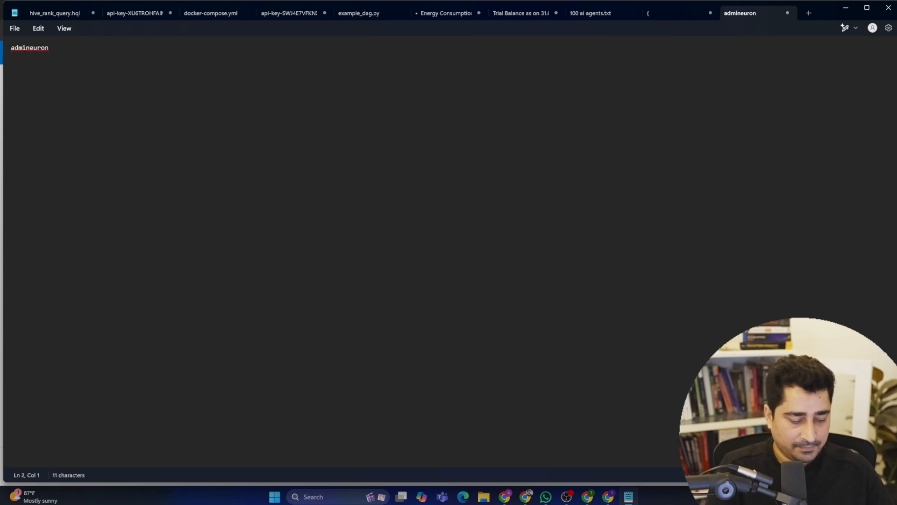
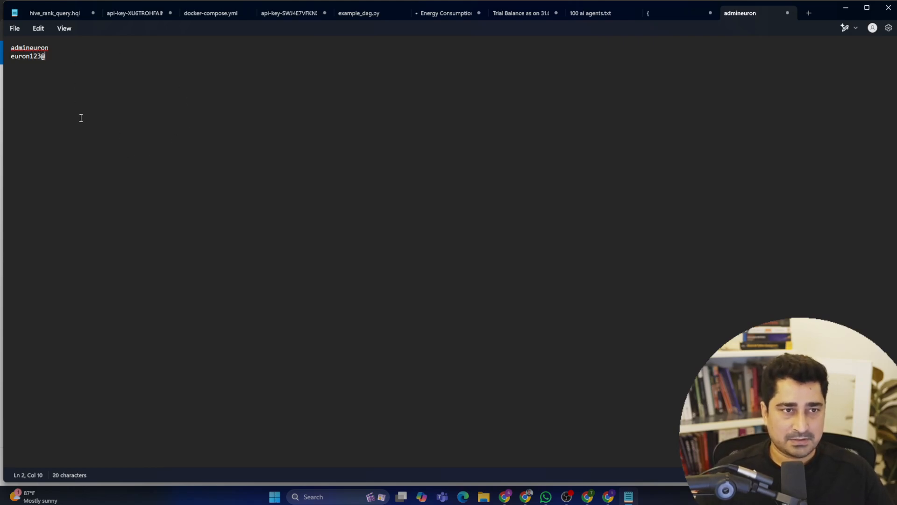
scroll(81, 118, "up", 10, "ctrl")
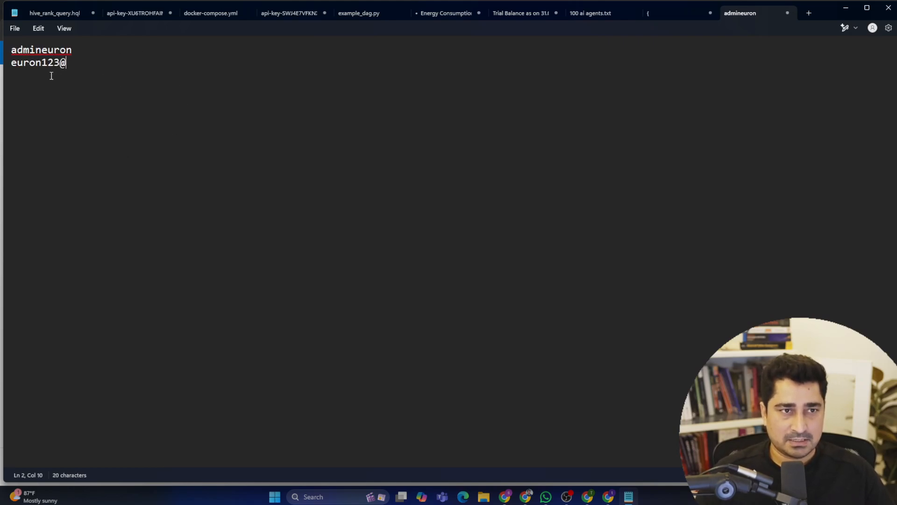
key("ctrl+a")
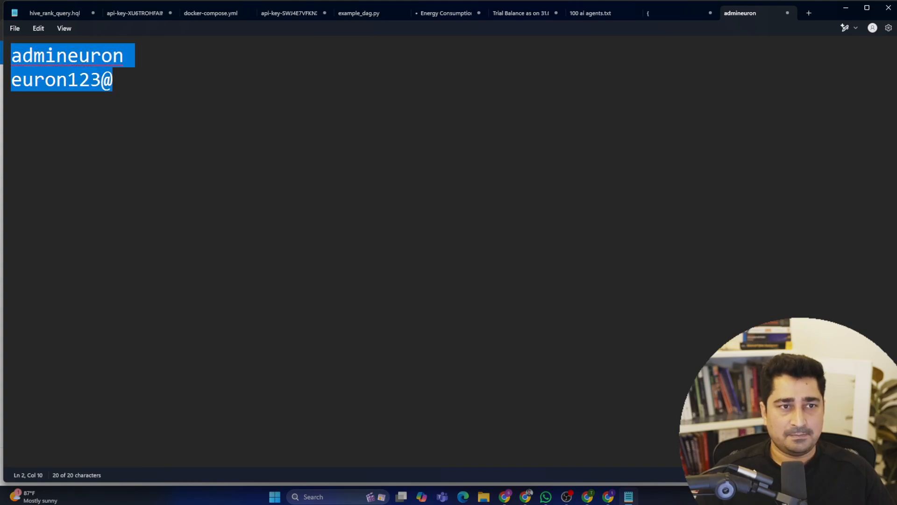
left_click(73, 95)
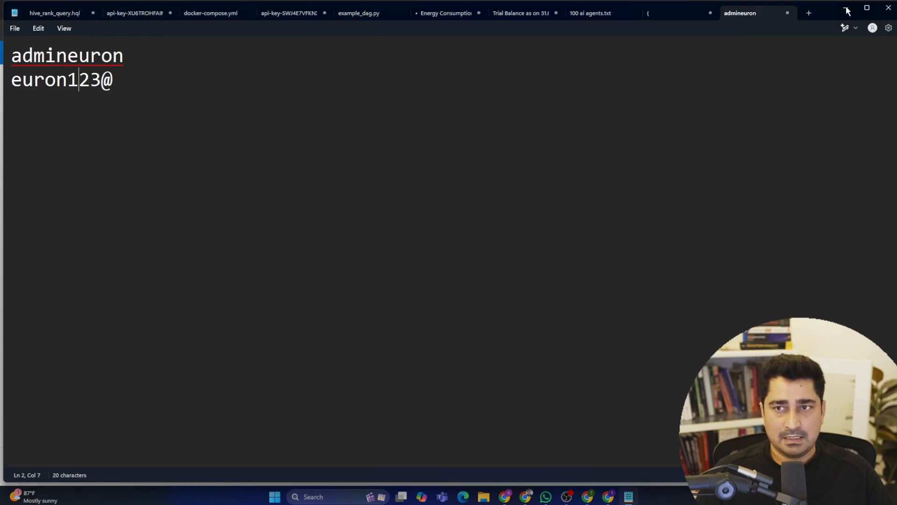
left_click(608, 498)
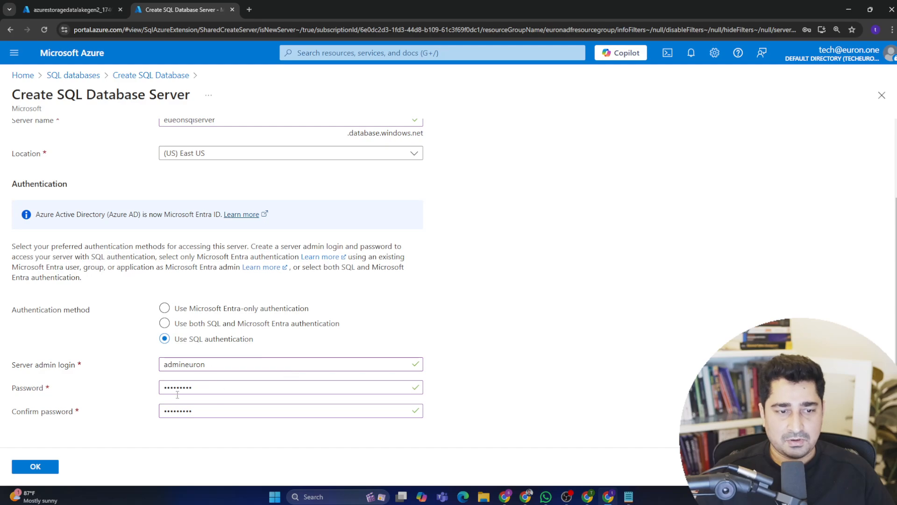
Step: Confirm the new server eueonsqlserver for the test database
scroll(398, 376, "up", 2)
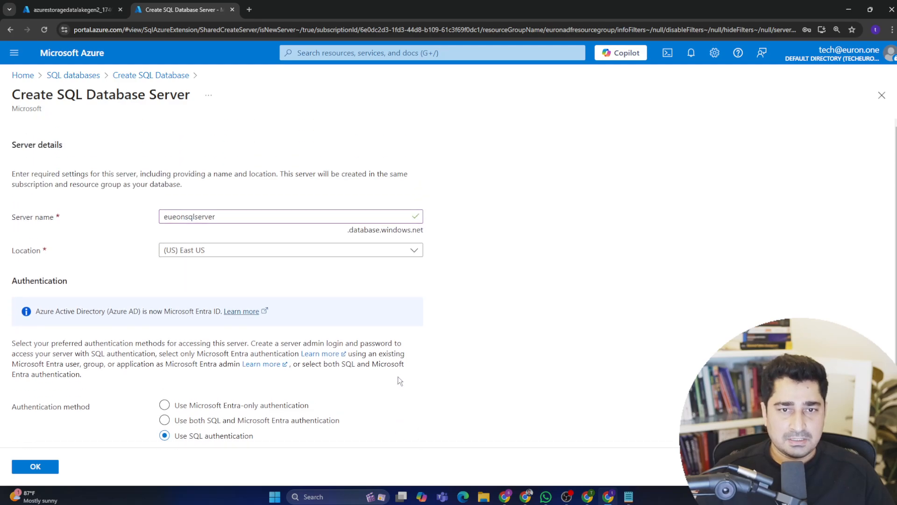
scroll(341, 294, "down", 2)
left_click(40, 470)
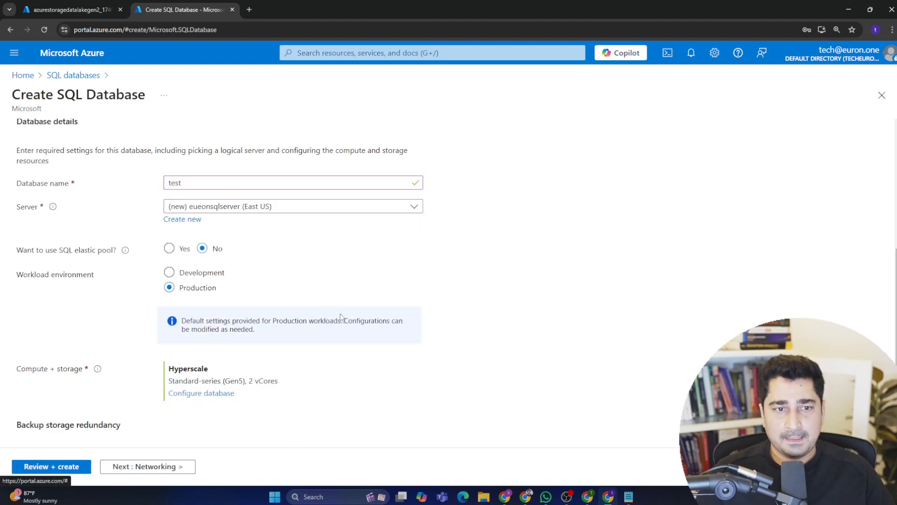
Step: Set backup storage to locally-redundant and bring up the Review + create summary
scroll(287, 343, "down", 5)
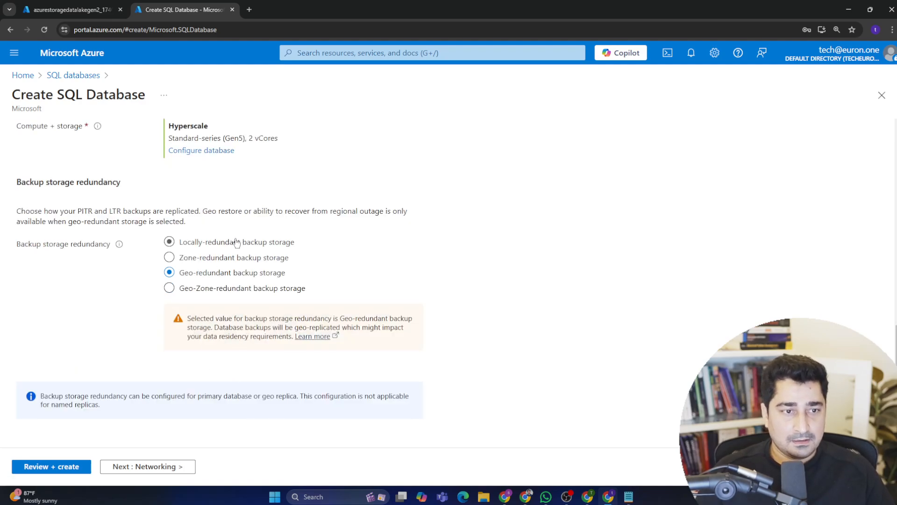
scroll(353, 332, "up", 5)
scroll(288, 295, "down", 5)
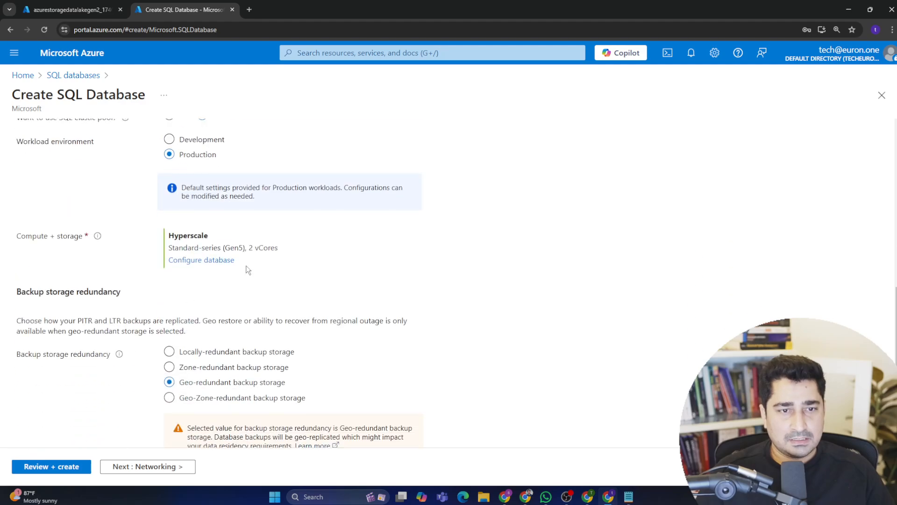
scroll(276, 262, "up", 5)
scroll(274, 255, "up", 2)
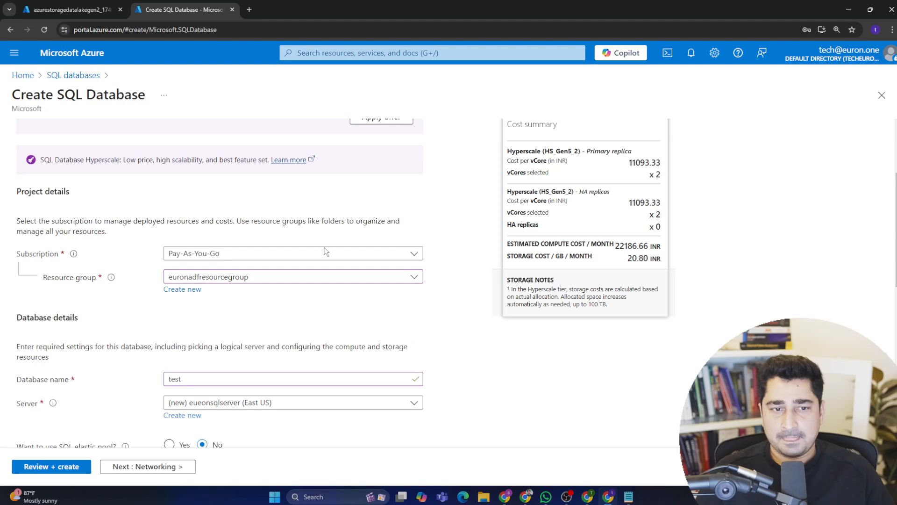
scroll(325, 251, "down", 6)
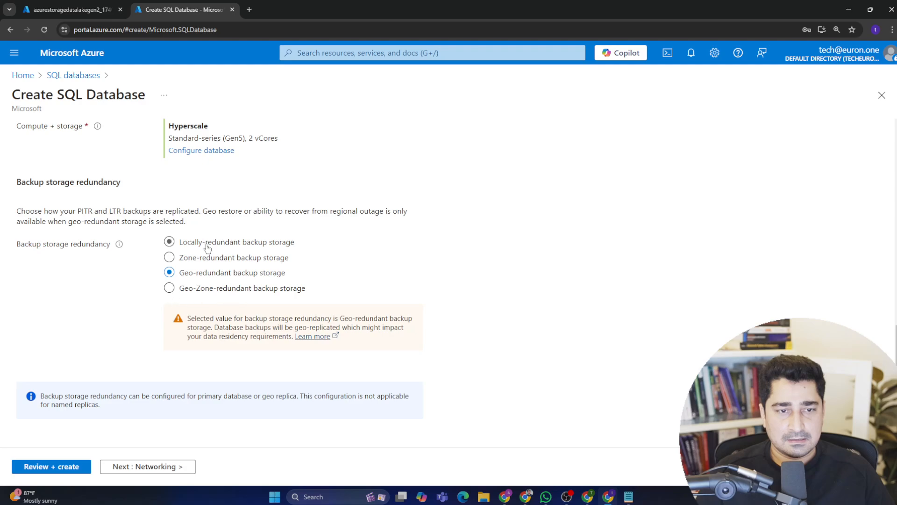
left_click(234, 243)
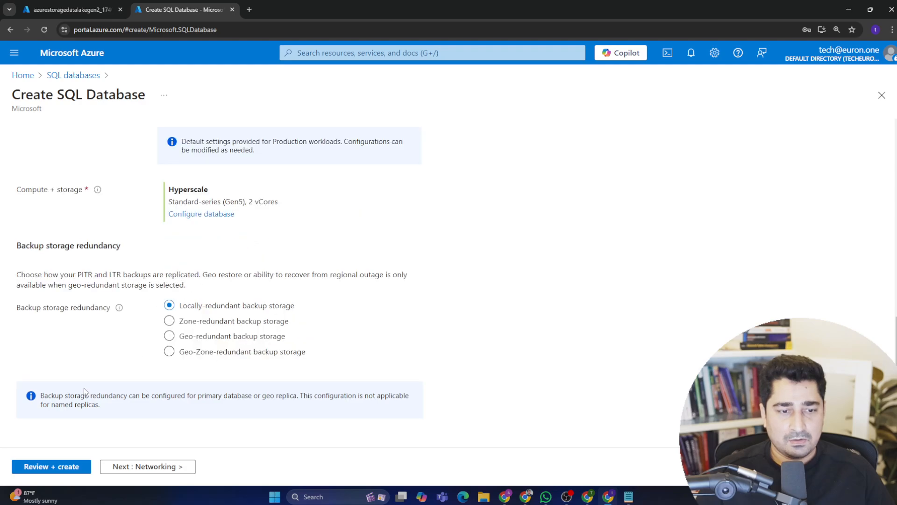
left_click(47, 467)
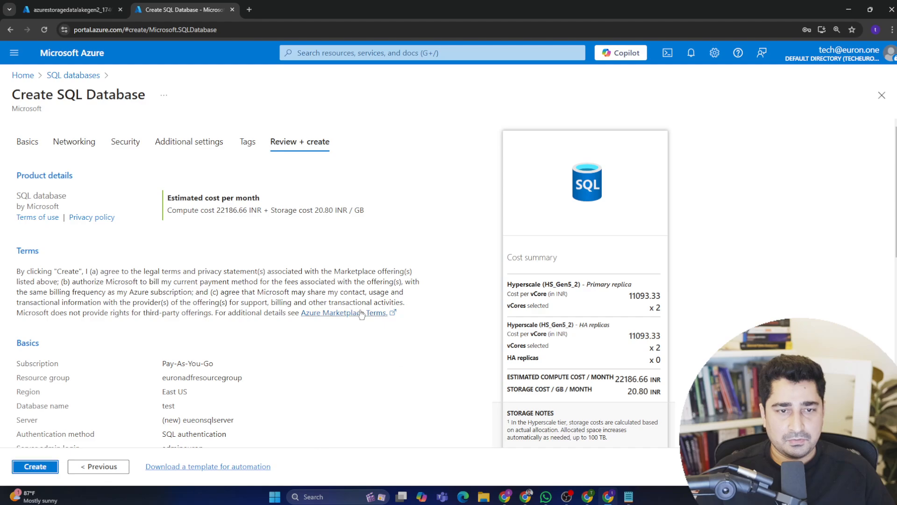
Step: Submit the test database and eueonsqlserver for creation, then view the azurestoragedatalakegen2 deployment
scroll(302, 331, "down", 1)
scroll(302, 330, "down", 10)
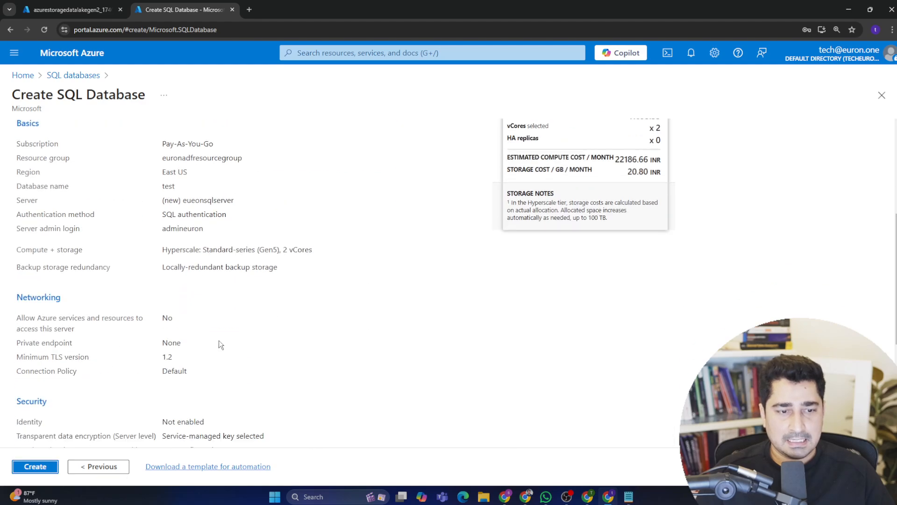
left_click(40, 469)
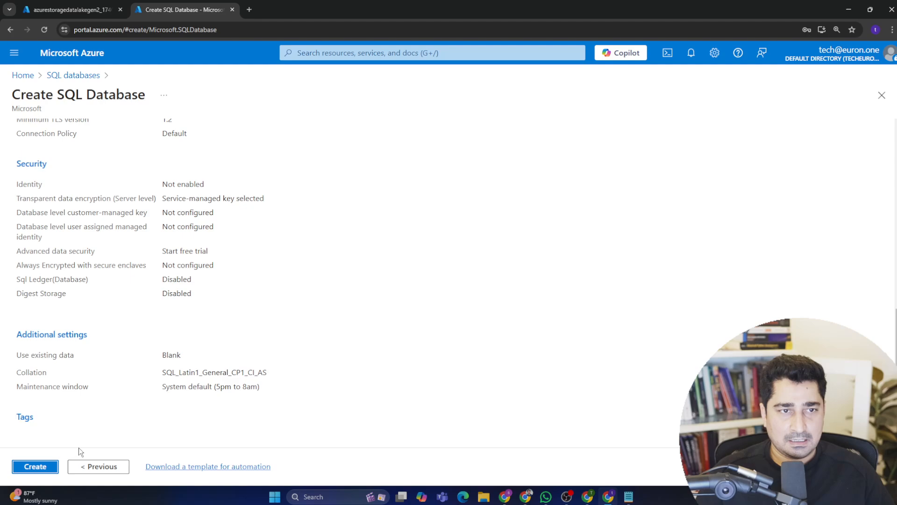
left_click(34, 466)
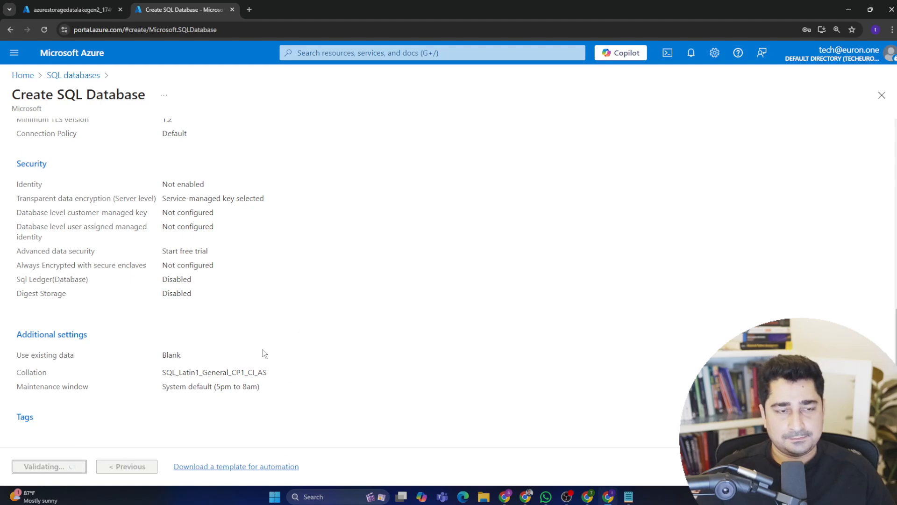
scroll(306, 351, "up", 7)
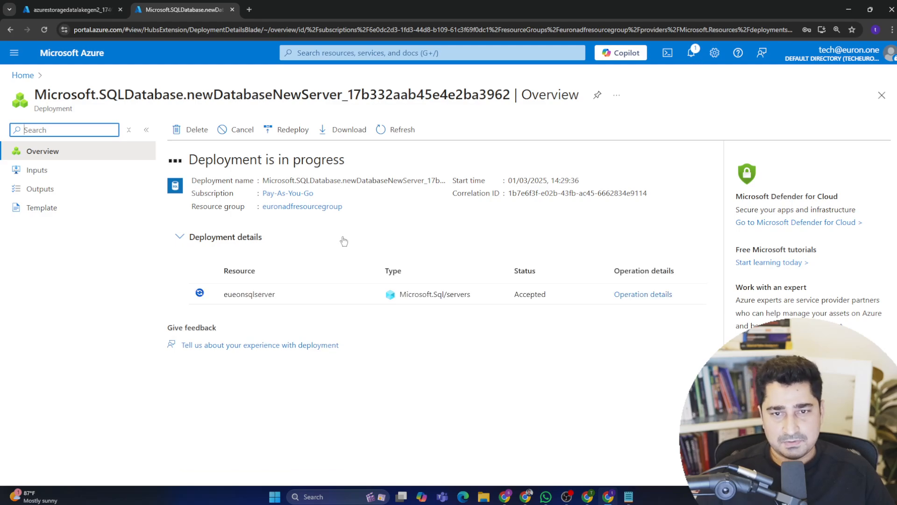
left_click(72, 4)
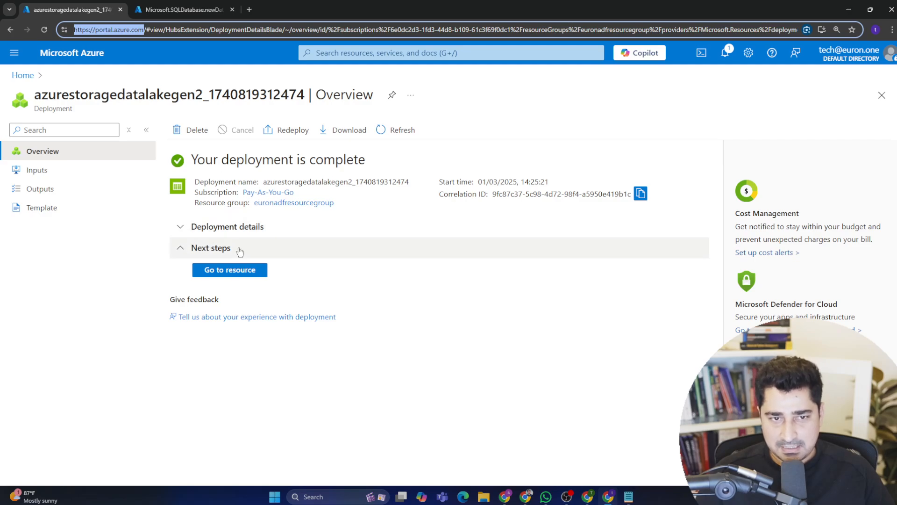
Step: Check azurestoragedatalakegen2's Containers, holding only $logs, then return to the SQL deployment
left_click(243, 271)
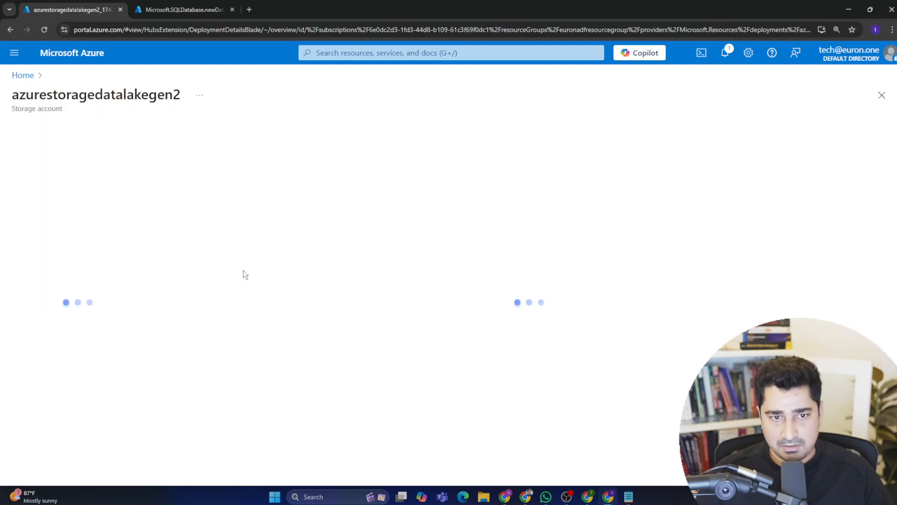
left_click(56, 341)
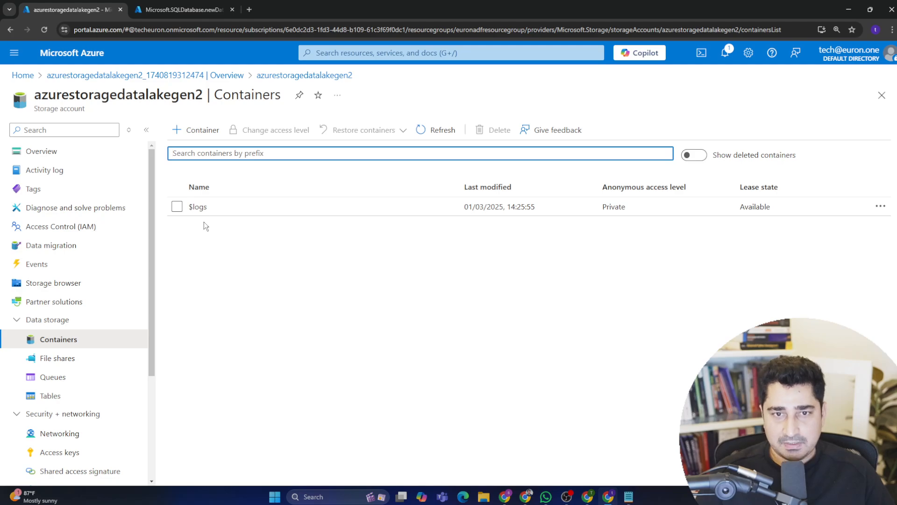
left_click(177, 8)
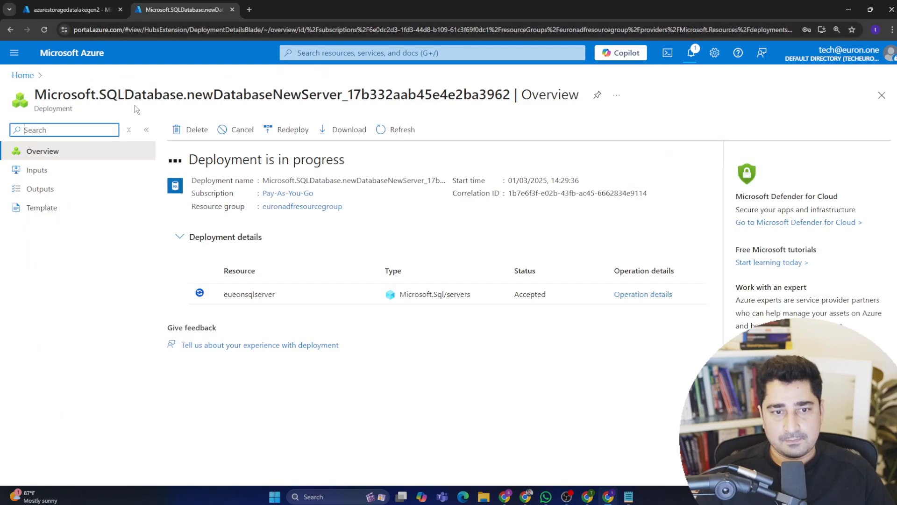
Step: Highlight the deployment-in-progress status and erase the hand-drawn pipeline sketch
mouse_move(194, 161)
left_mouse_down()
mouse_move(357, 158)
mouse_move(189, 151)
mouse_move(364, 163)
mouse_move(191, 160)
left_mouse_up()
left_click(355, 159)
left_click(192, 157)
left_click(334, 159)
left_click(191, 160)
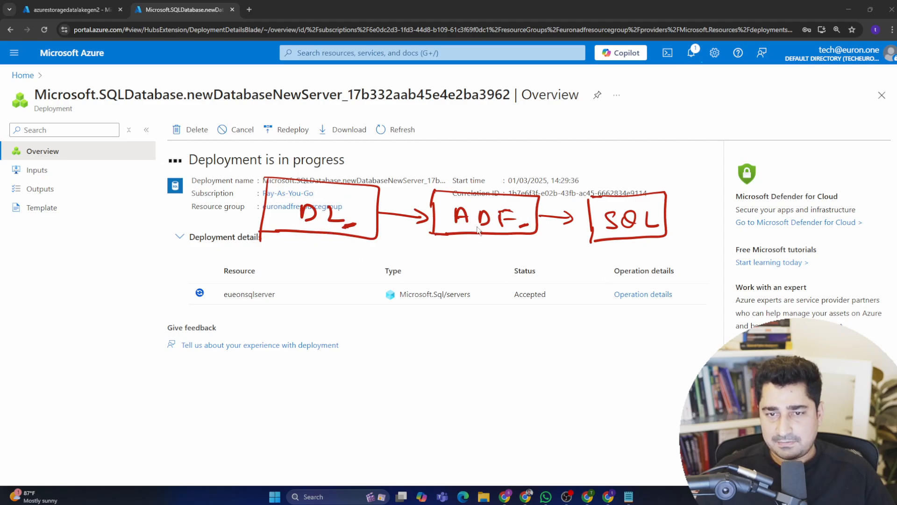
key("Escape")
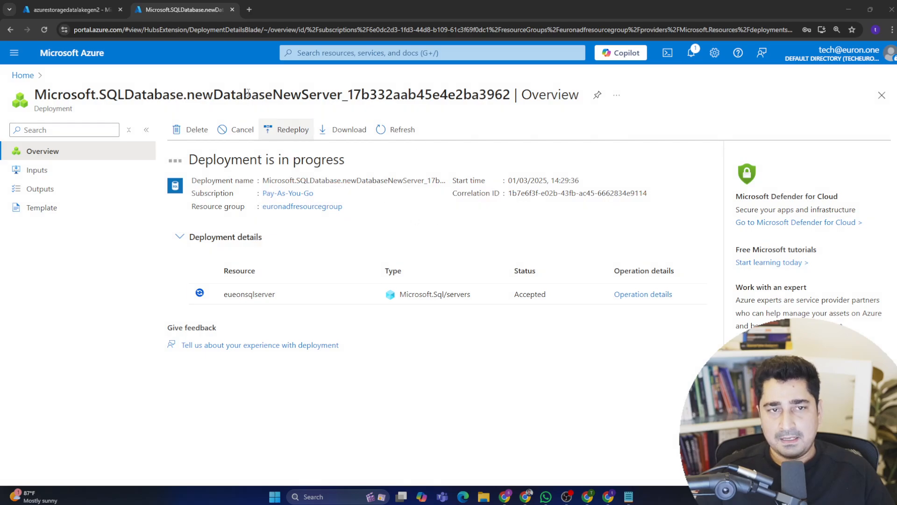
left_click_drag(123, 31, 70, 30)
key("ctrl+c")
left_click(249, 9)
key("ctrl+v")
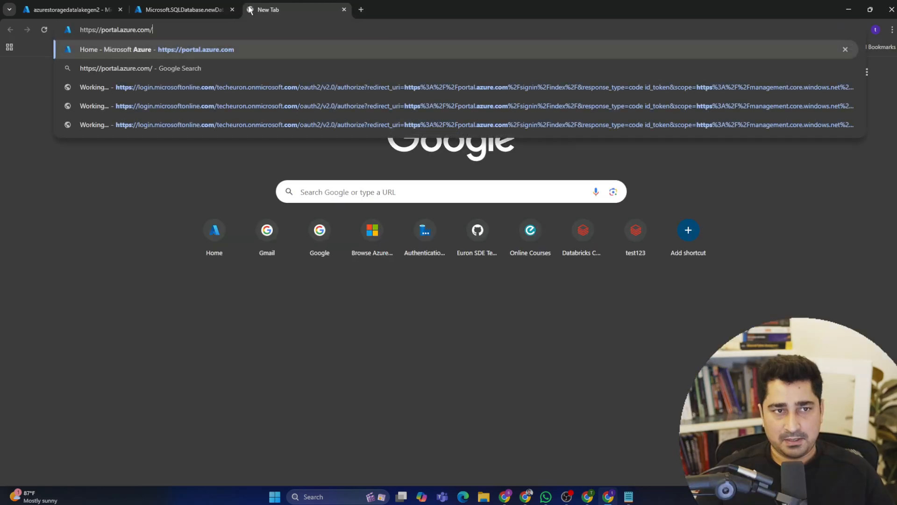
Step: Search 'data factory' in a new portal tab and open Data factories, which shows 0 records
key("Return")
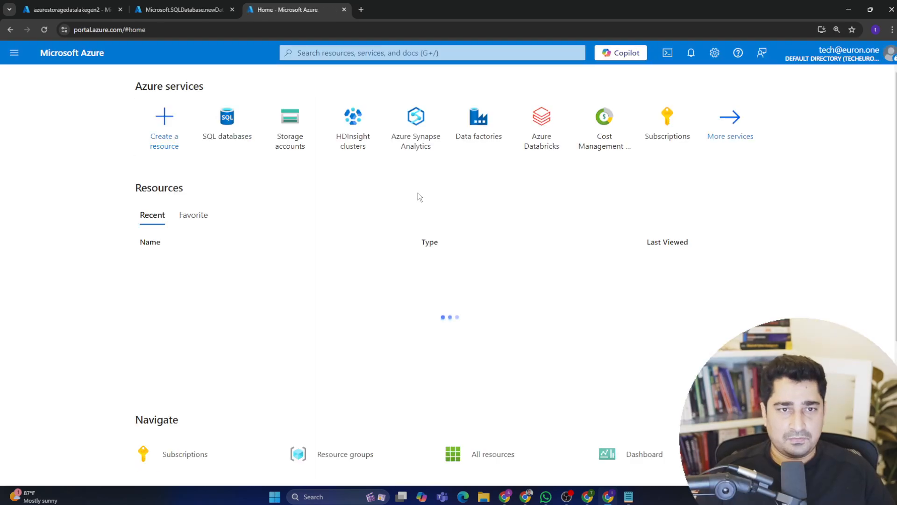
left_click(354, 53)
type("dt")
key("BackSpace")
type("ata f")
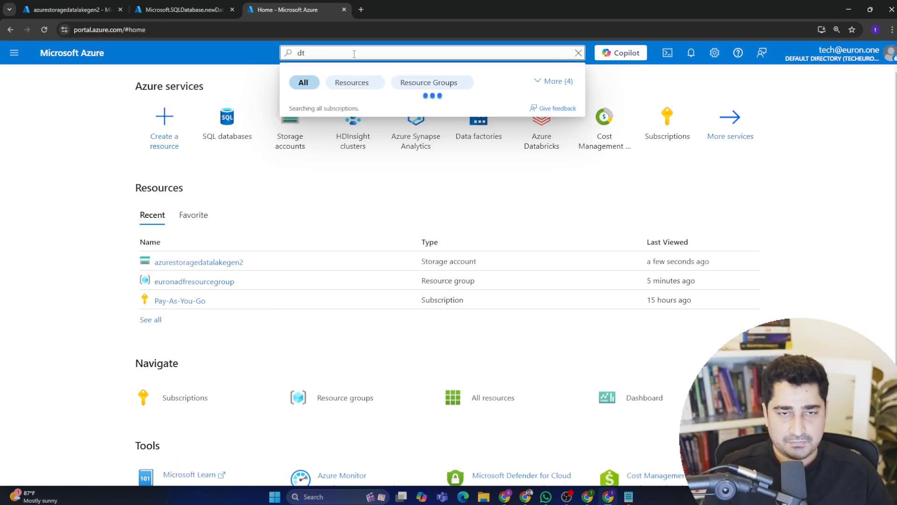
type("a")
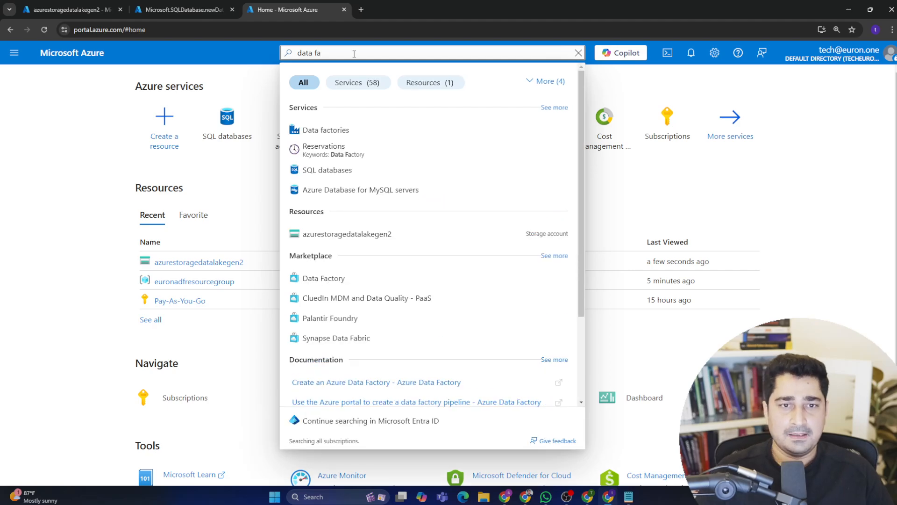
left_click(331, 130)
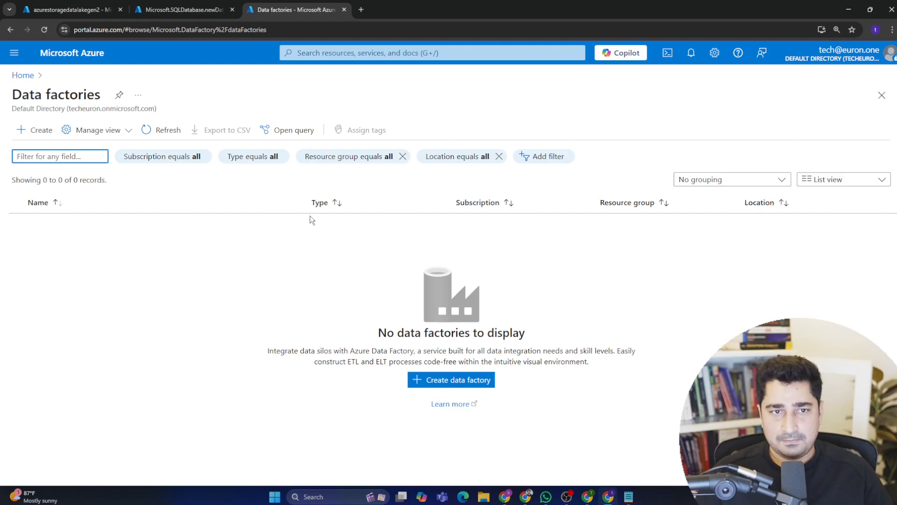
left_click_drag(9, 100, 97, 95)
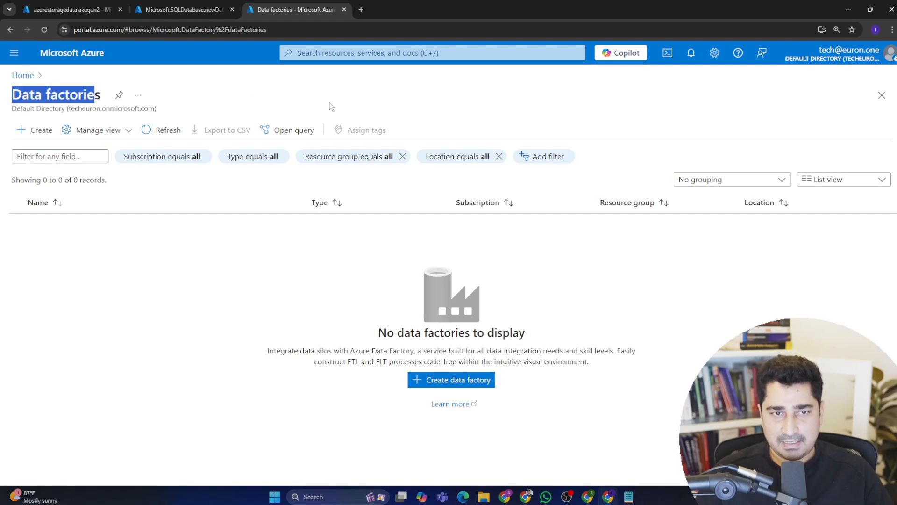
Step: Start a new data factory with the Pay-As-You-Go subscription and resource group euronadfresourcegroup
left_click(441, 384)
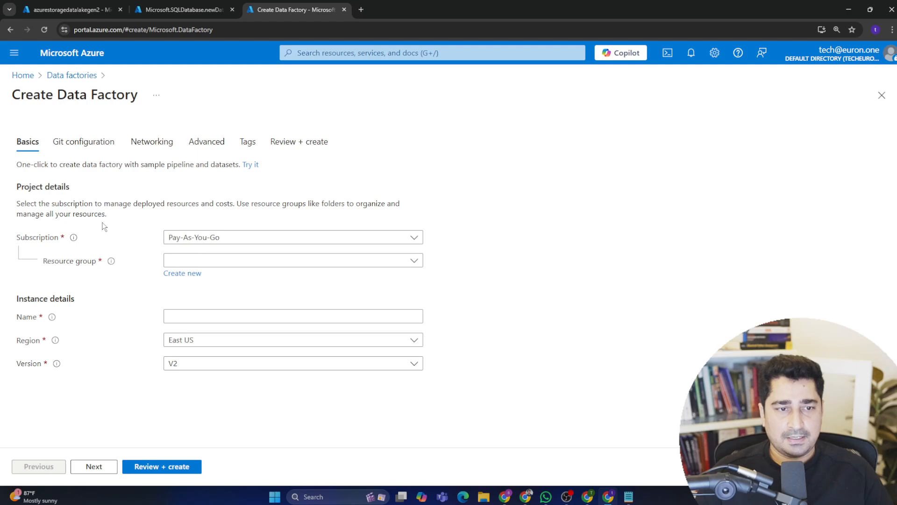
left_click(272, 238)
left_click(528, 273)
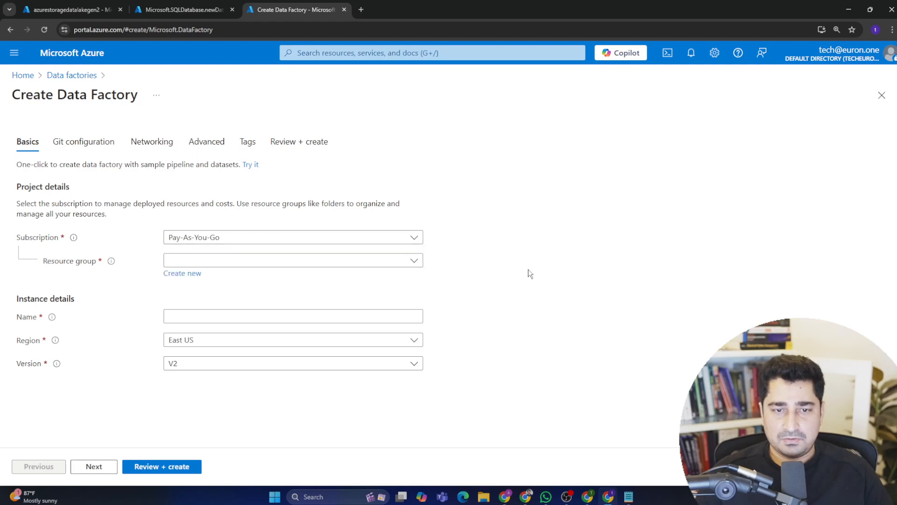
left_click(413, 261)
left_click(234, 302)
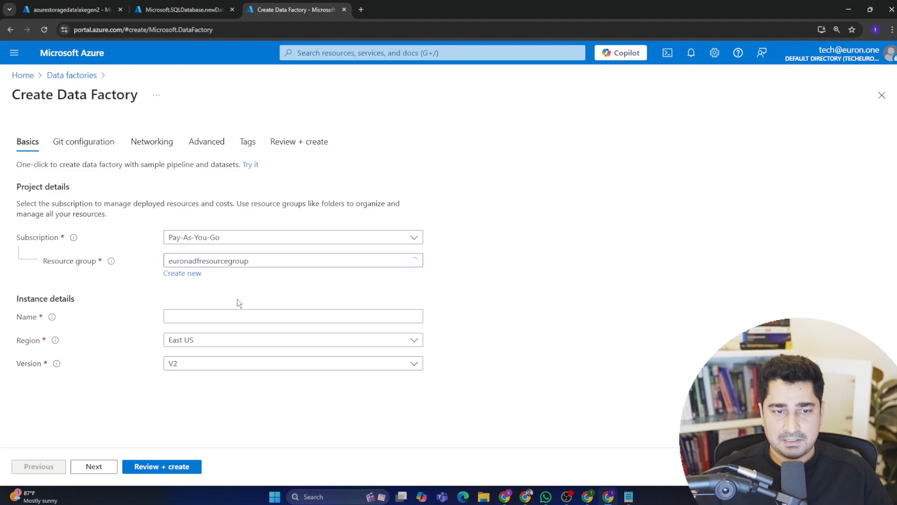
Step: Name it eurondatafactory, keep version V2, then review and create it
left_click(197, 315)
type("e")
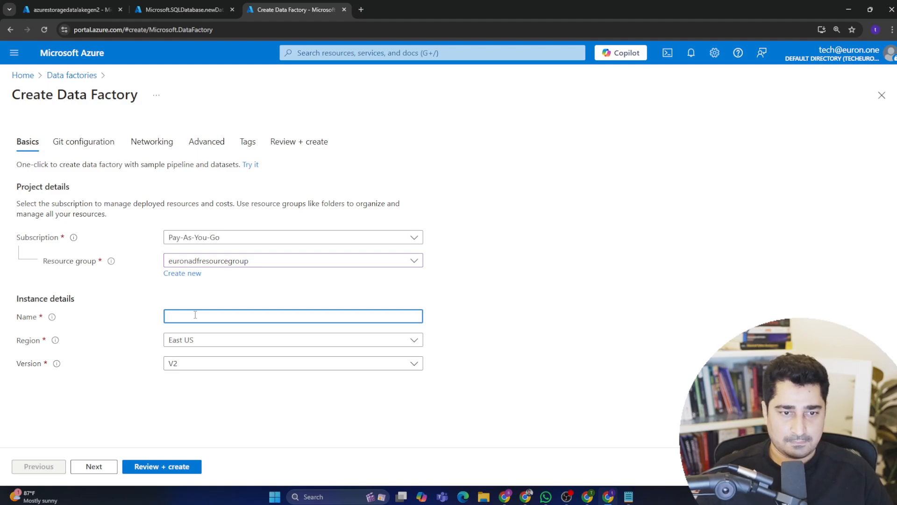
left_click(275, 318)
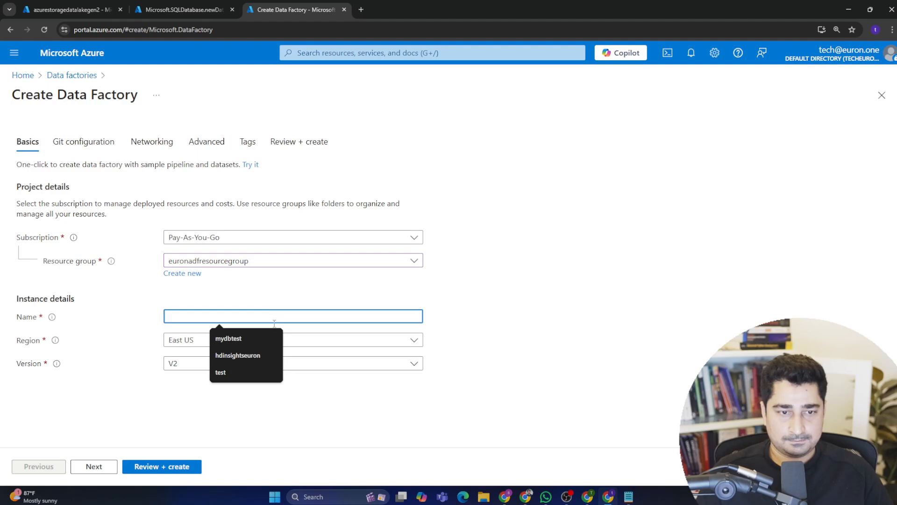
type("eurondatafactory")
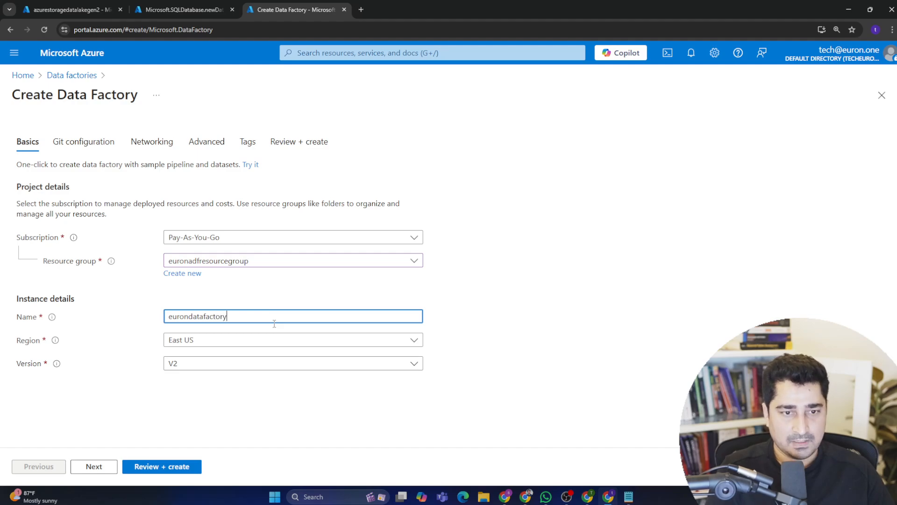
left_click(146, 297)
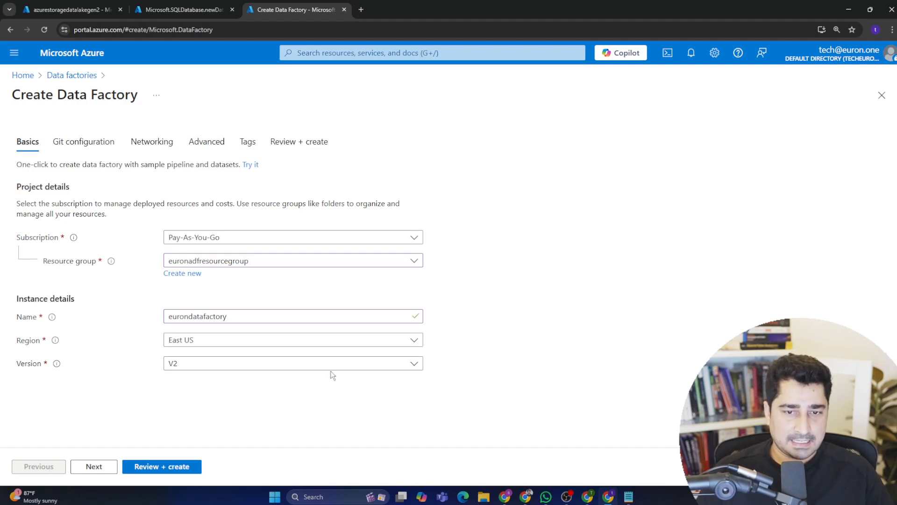
left_click(278, 363)
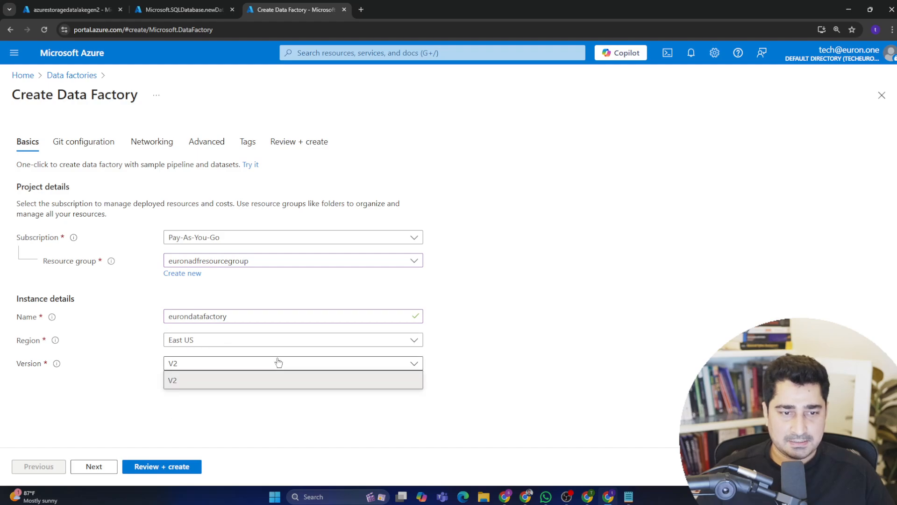
left_click(236, 427)
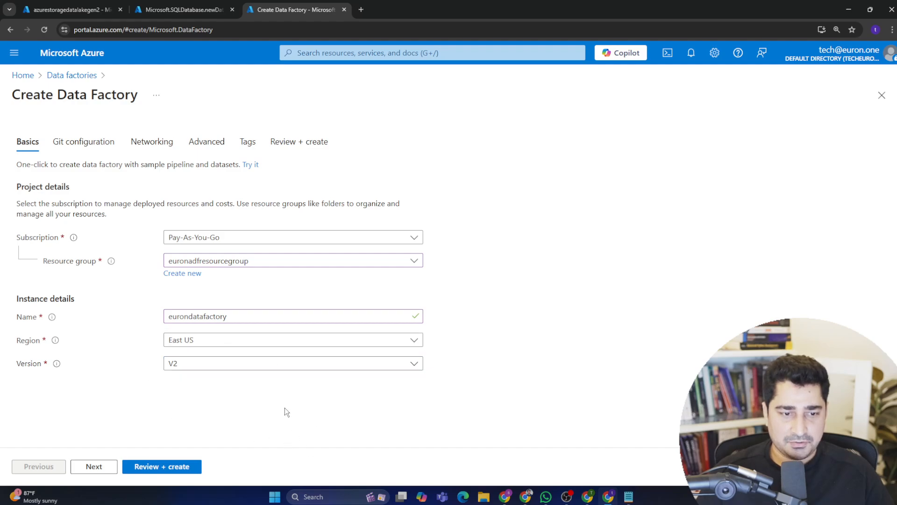
left_click(185, 468)
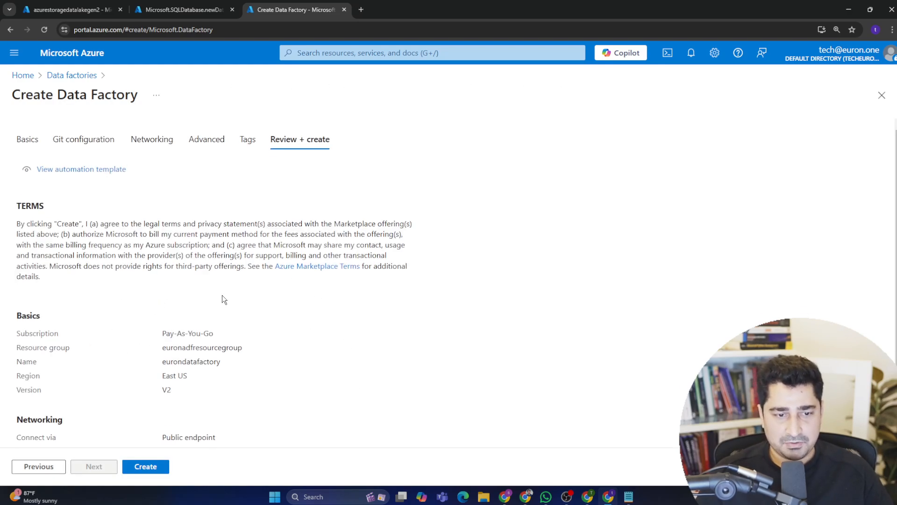
left_click(147, 467)
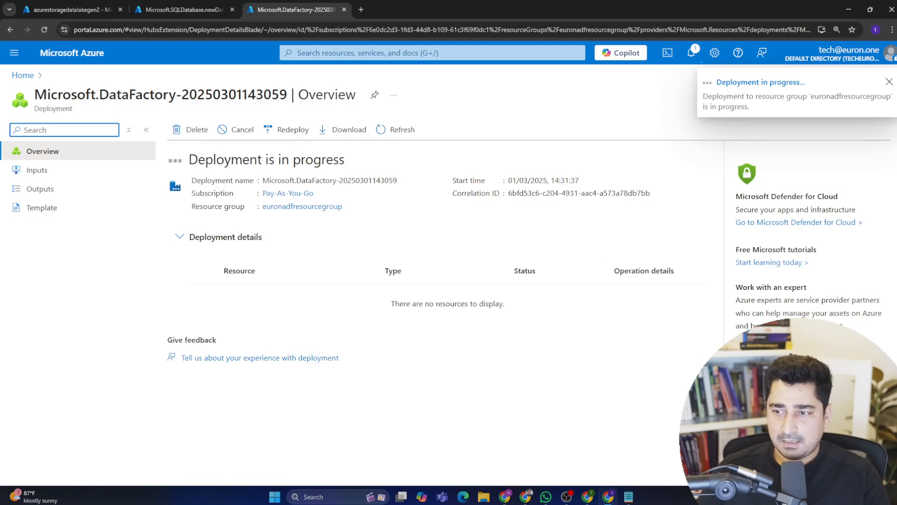
key("ctrl+shift+1")
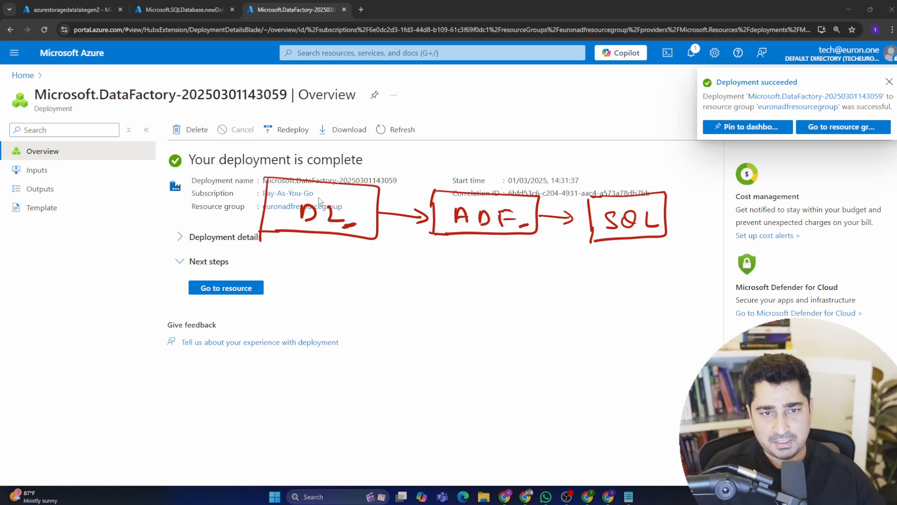
Step: Browse the resource group and recent resources from Home, reload, then check the SQL deployment's progress
left_click(233, 292)
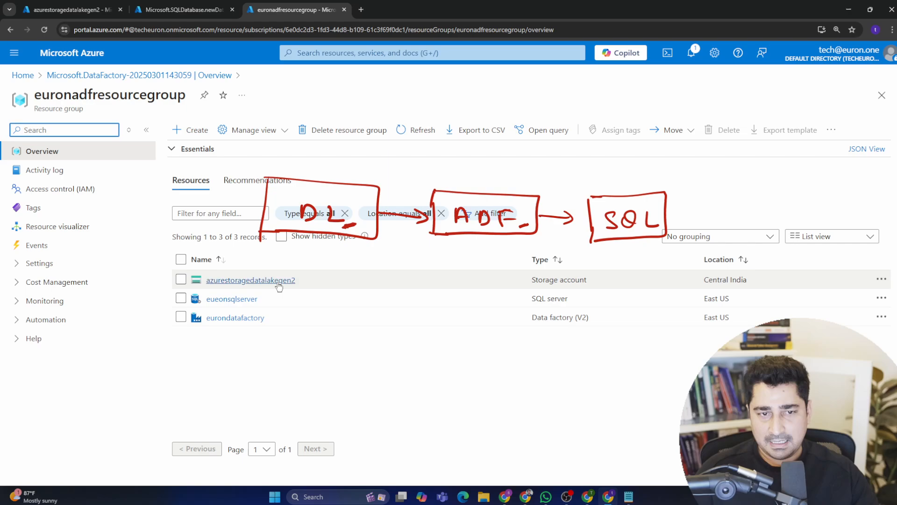
left_click(23, 75)
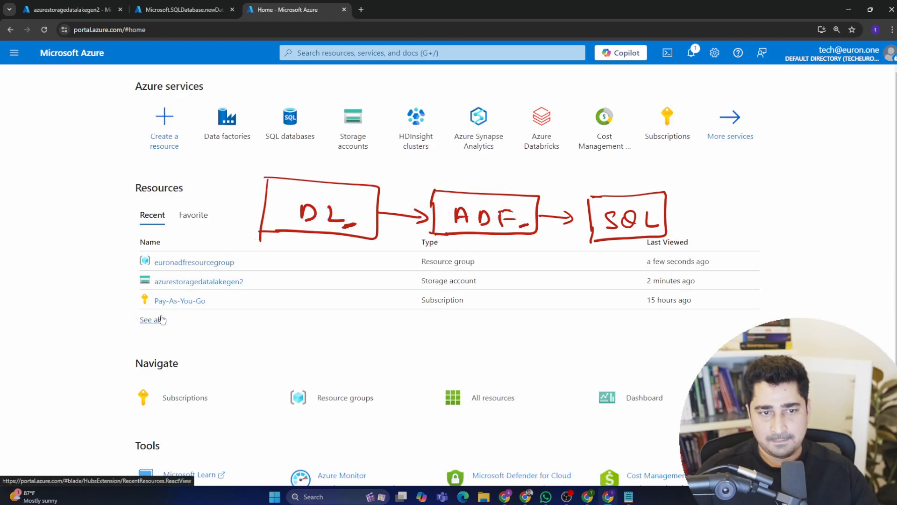
left_click(161, 320)
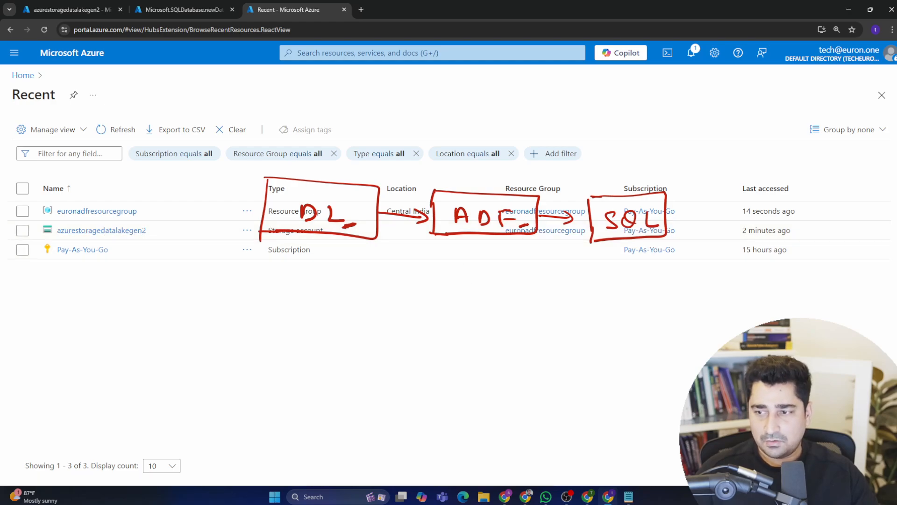
key("Escape")
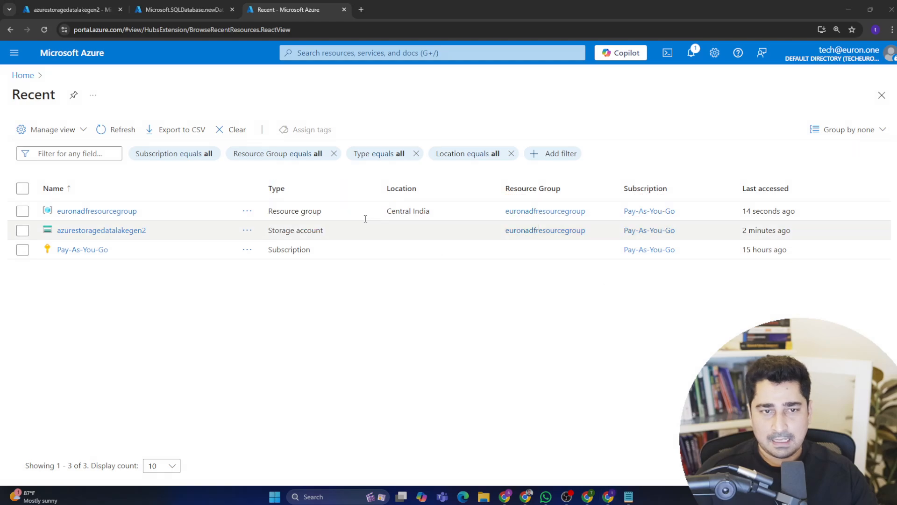
left_click(22, 75)
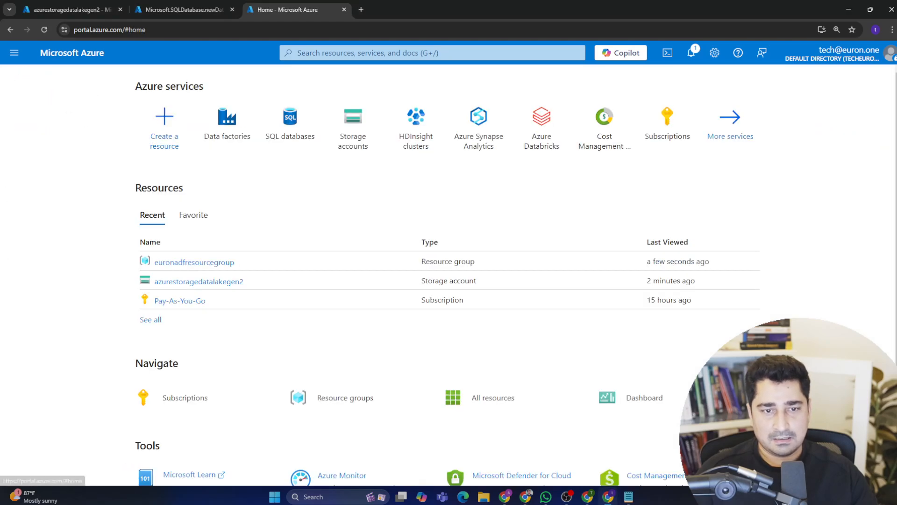
left_click(156, 319)
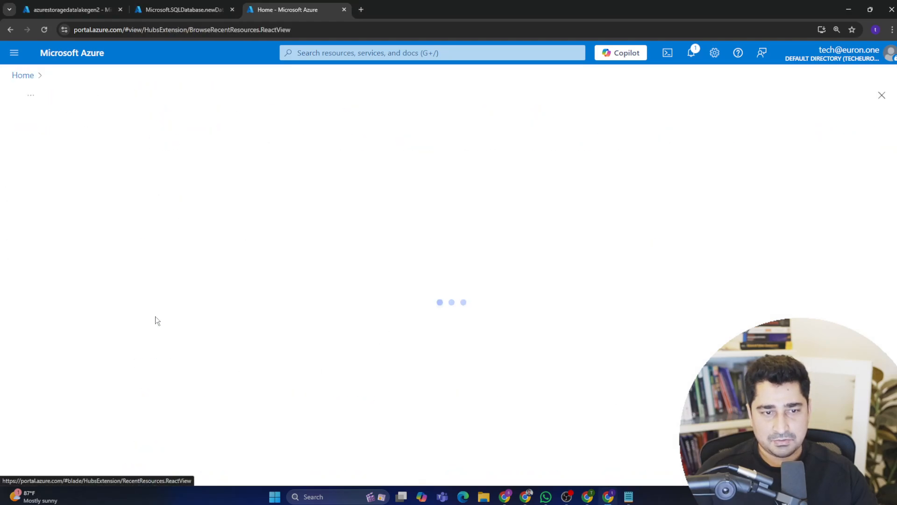
left_click(21, 76)
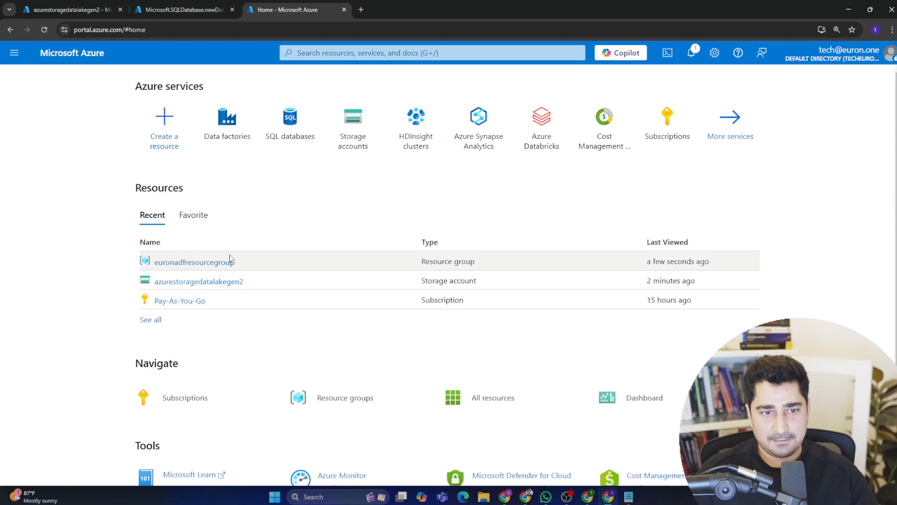
left_click(44, 29)
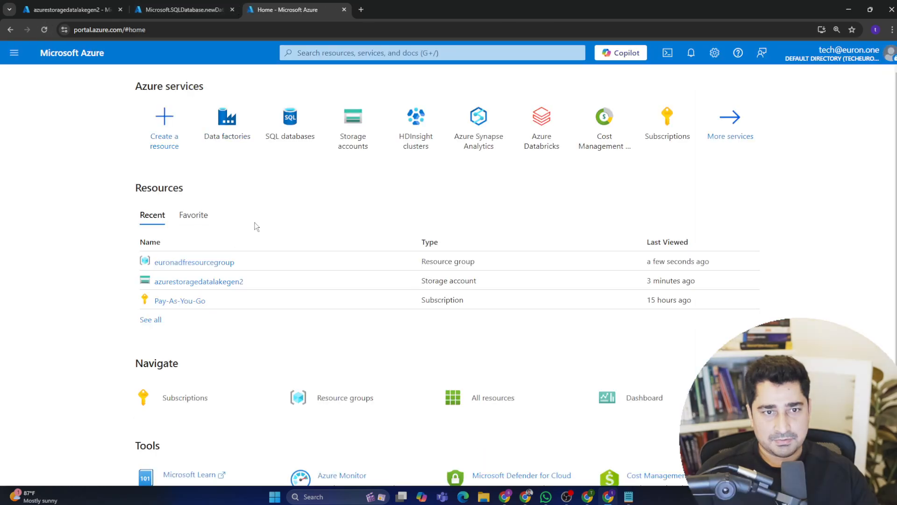
left_click(47, 29)
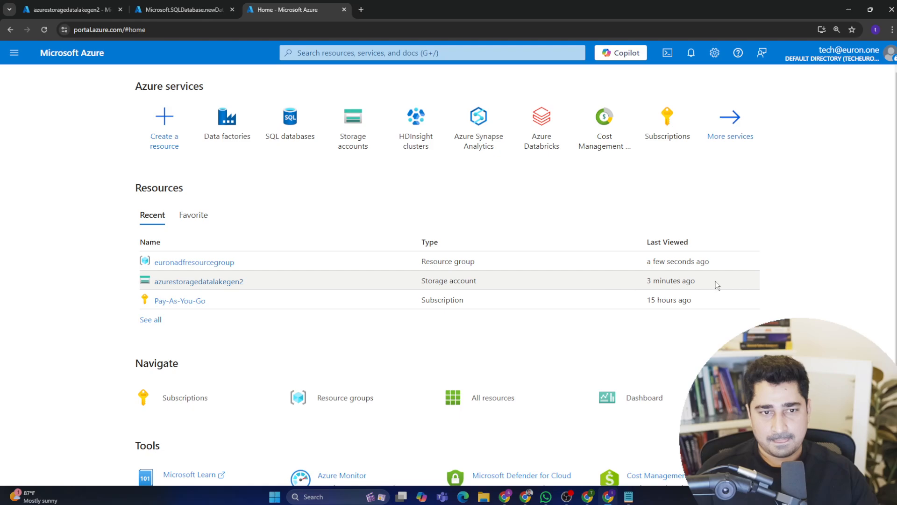
left_click(168, 6)
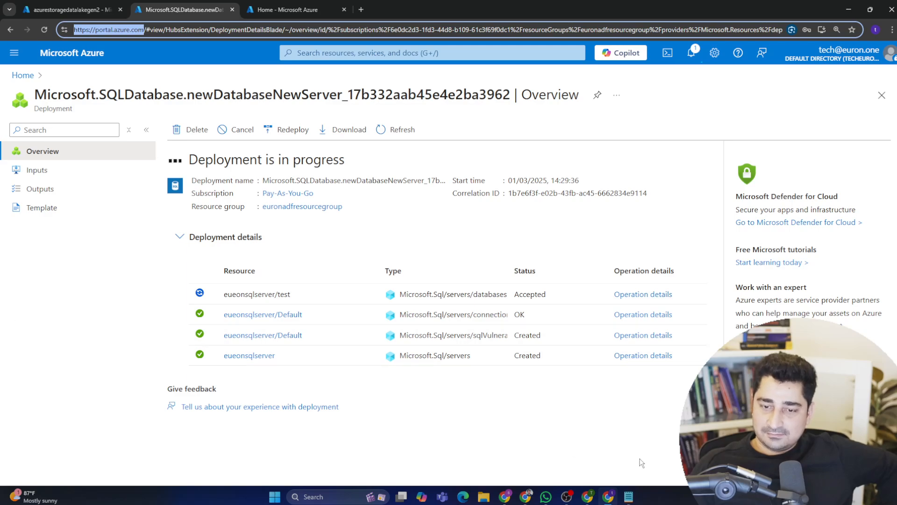
Step: Wait on the deployment, then switch to the tab with azurestoragedatalakegen2's Containers list
left_click(546, 496)
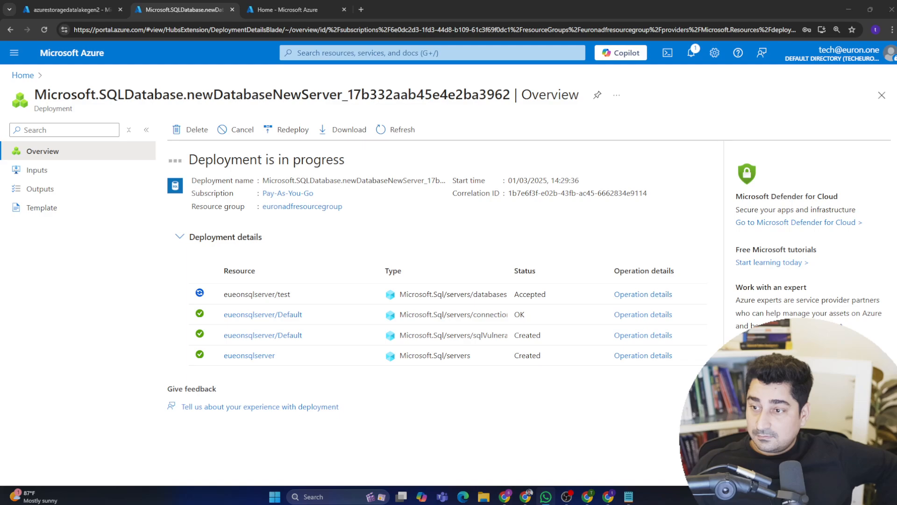
key("alt+Tab")
key("alt+Tab")
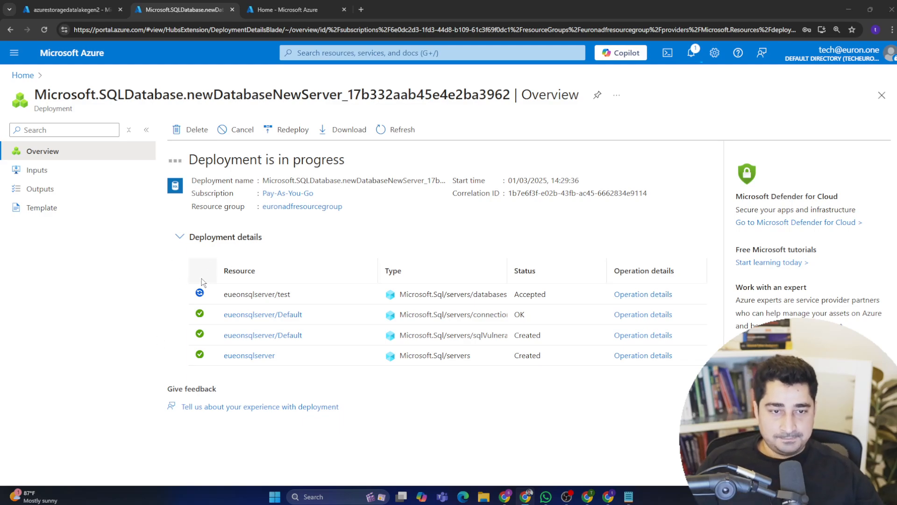
key("ctrl+shift+Tab")
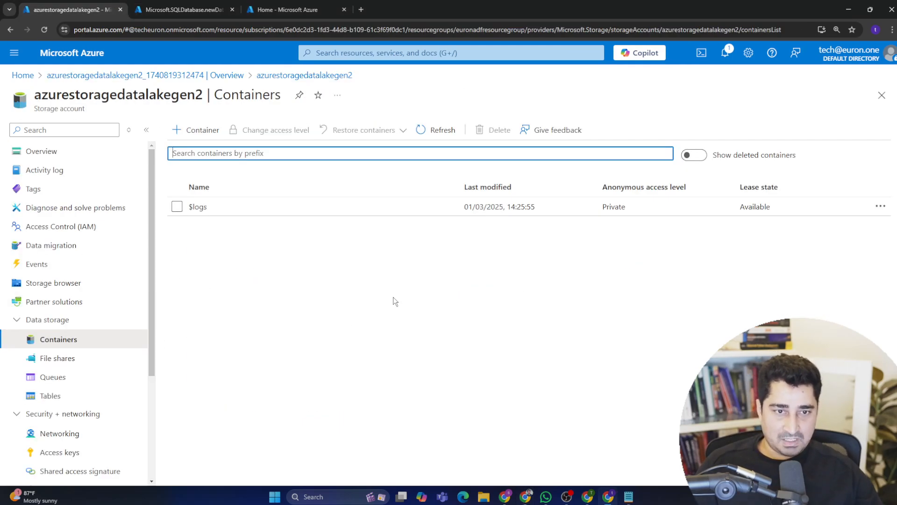
Step: From Home, add a container named 'test' to azurestoragedatalakegen2 and open it
left_click(22, 75)
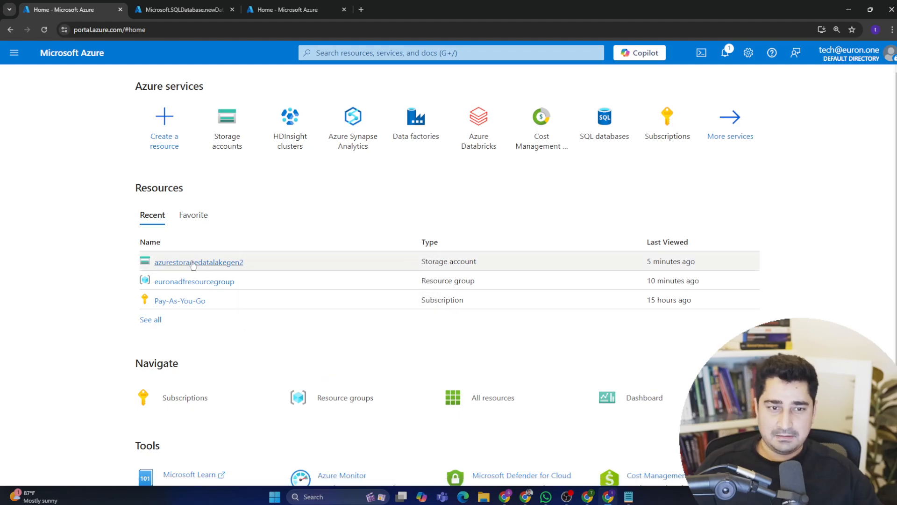
mouse_move(217, 267)
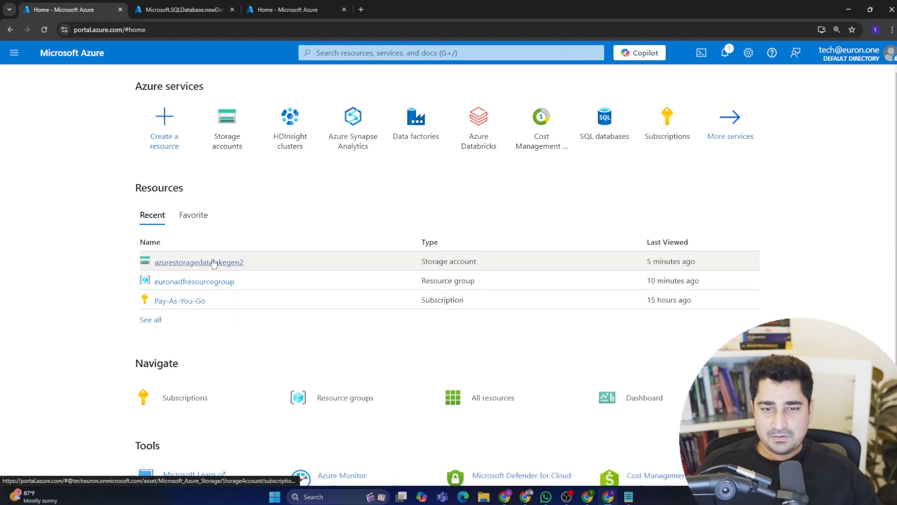
left_click(214, 262)
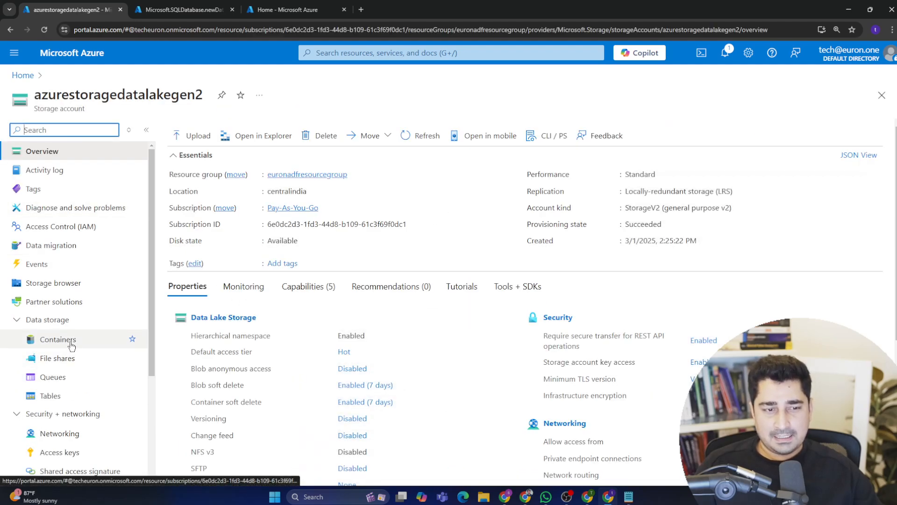
left_click(70, 344)
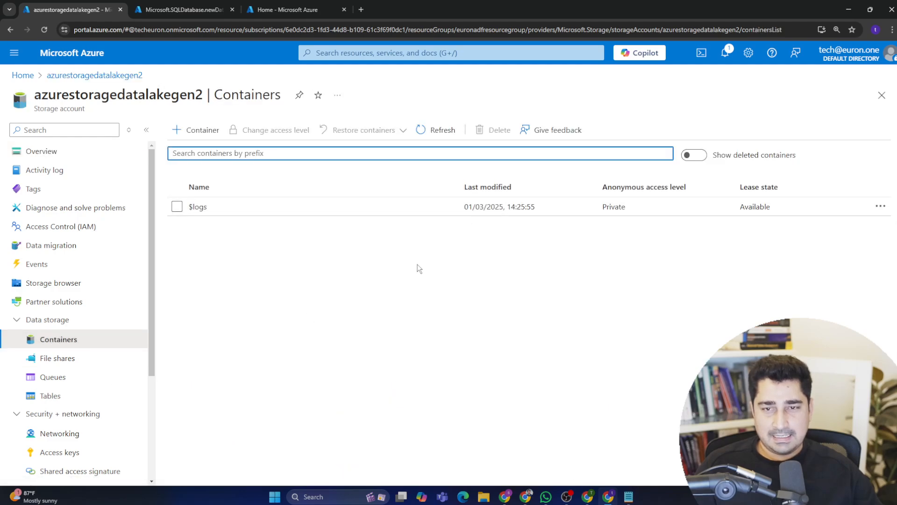
left_click(212, 237)
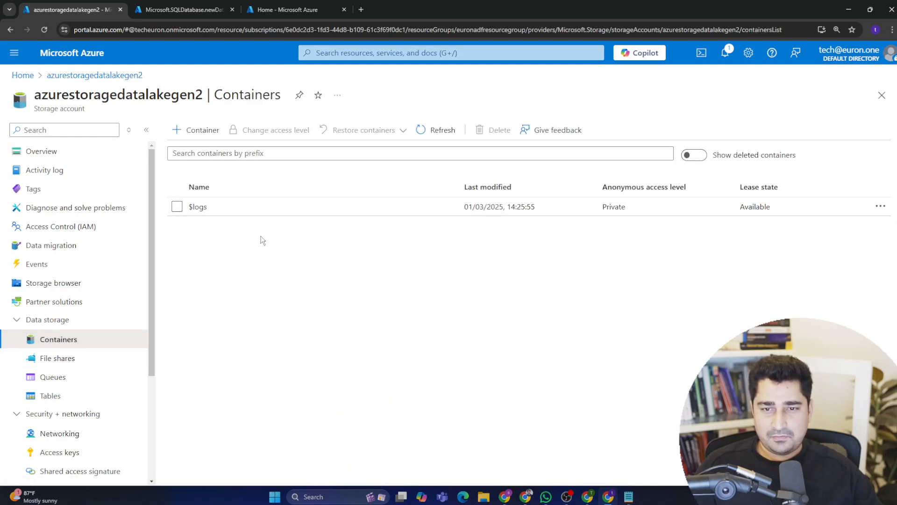
left_click(197, 134)
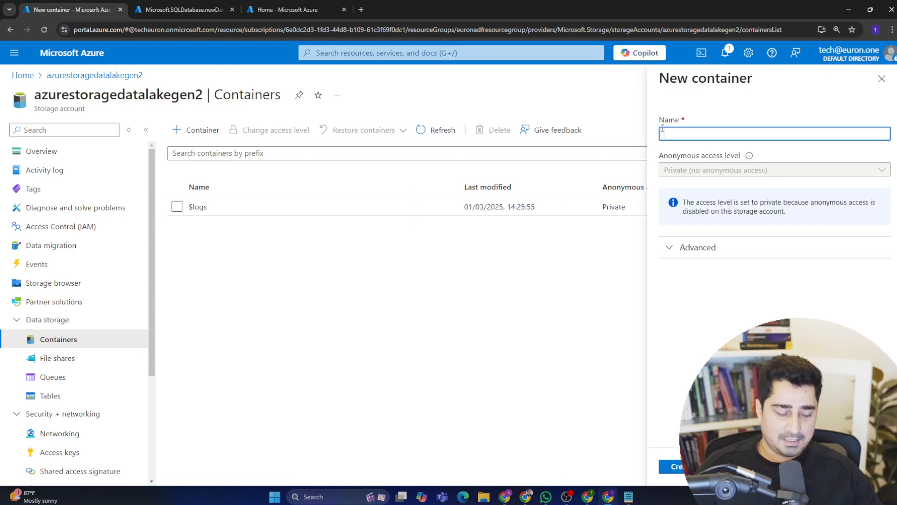
type("test")
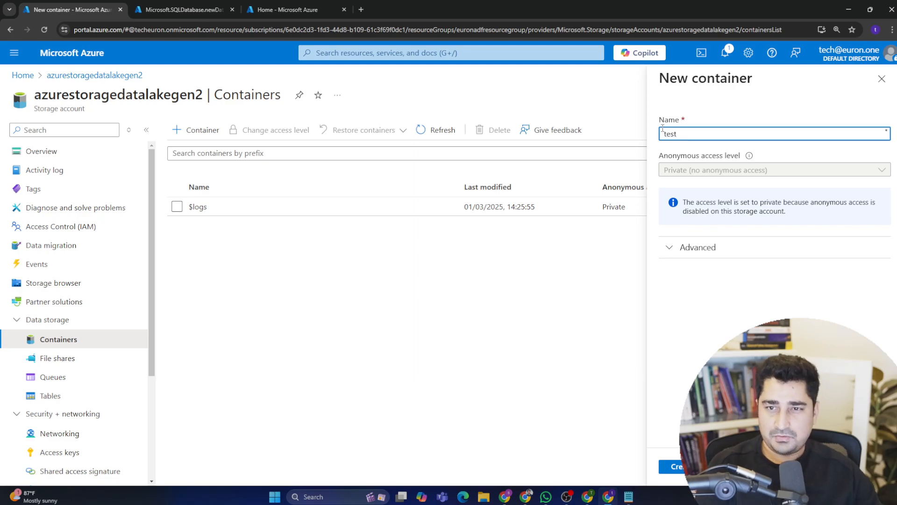
left_click(680, 469)
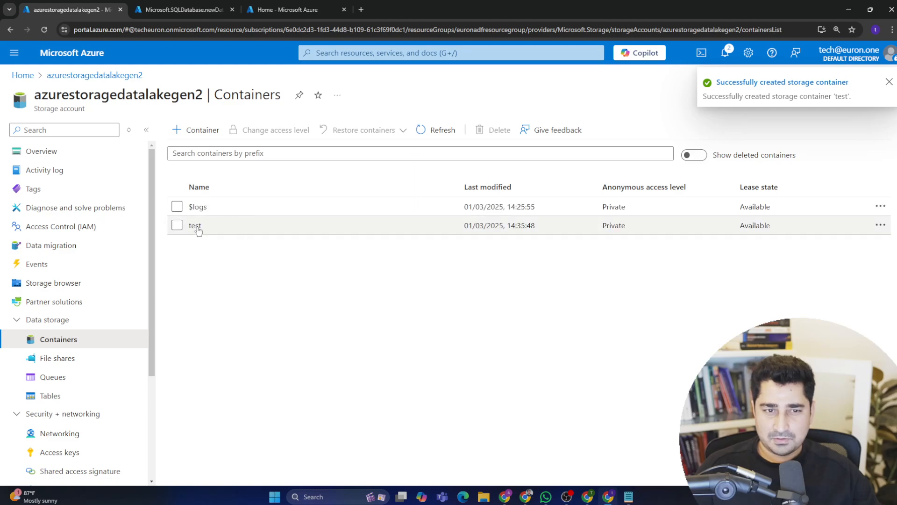
left_click(195, 225)
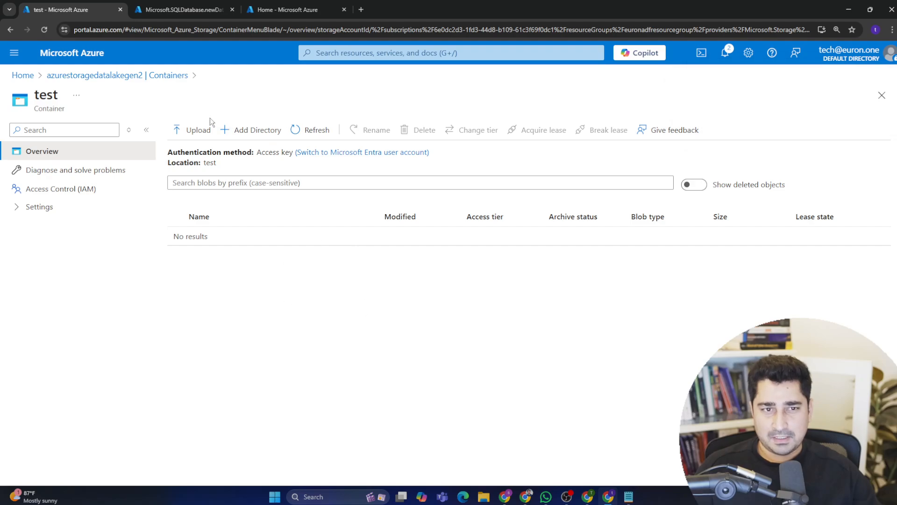
Step: Upload customer_orders.csv into the test container and open its blob details
left_click(190, 130)
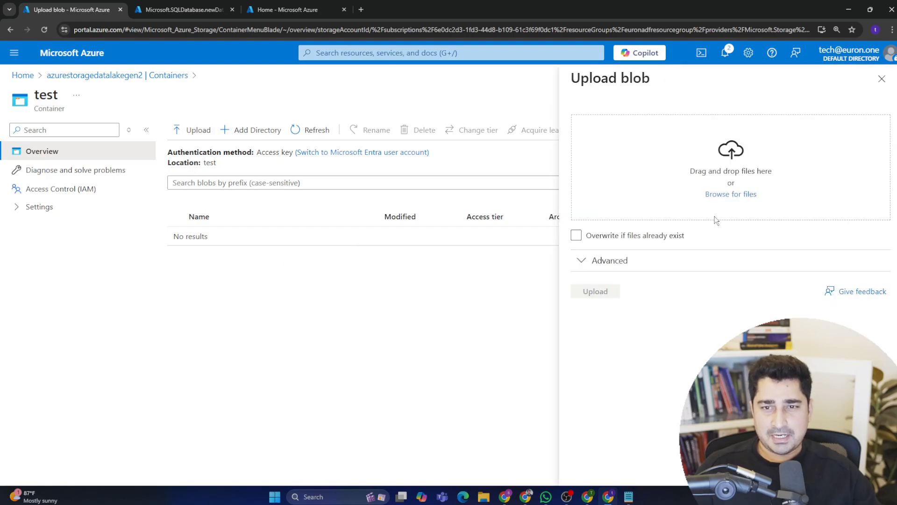
left_click(732, 194)
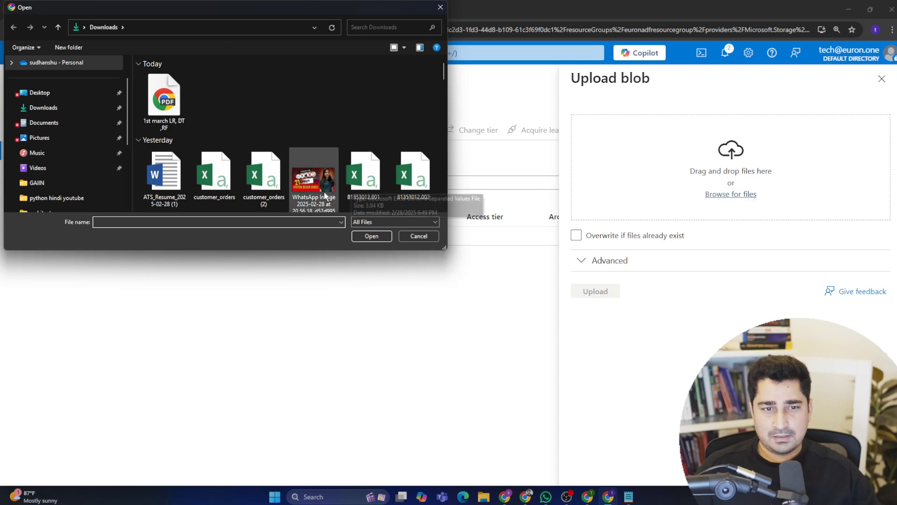
left_click(215, 172)
left_click(372, 236)
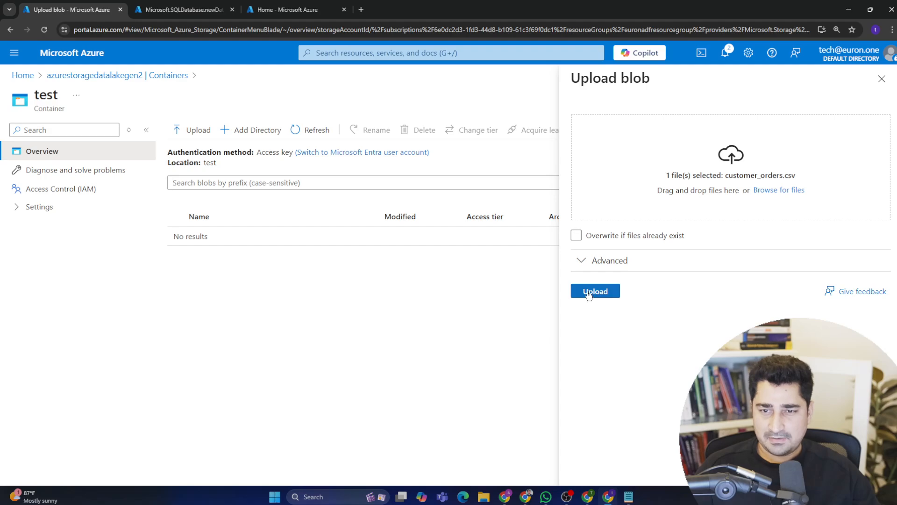
left_click(588, 292)
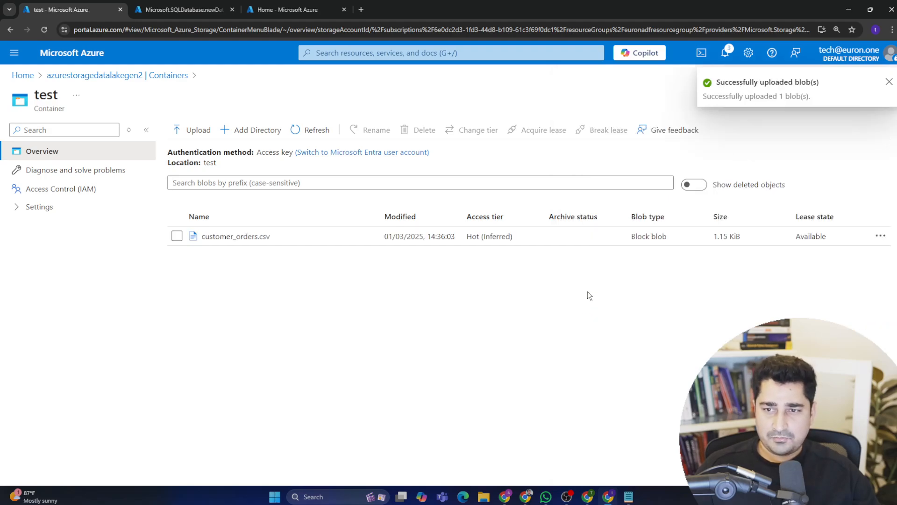
left_click(247, 236)
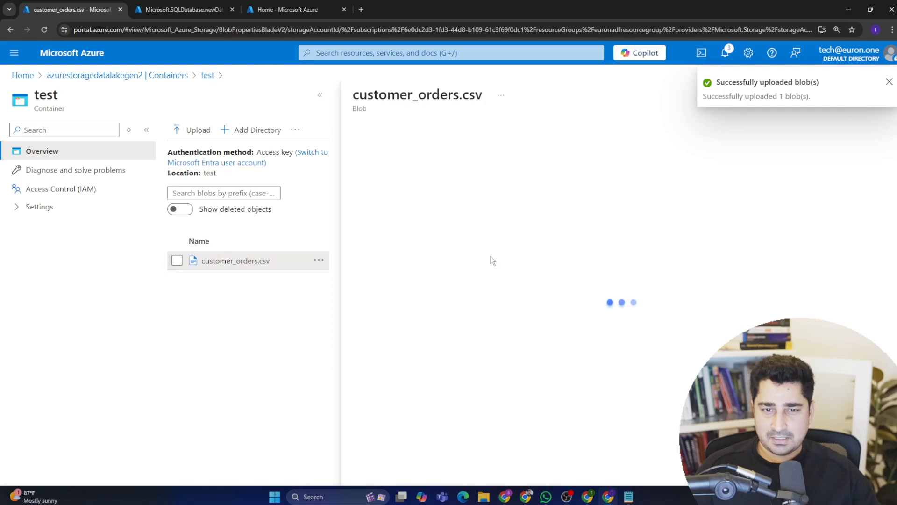
left_click(456, 158)
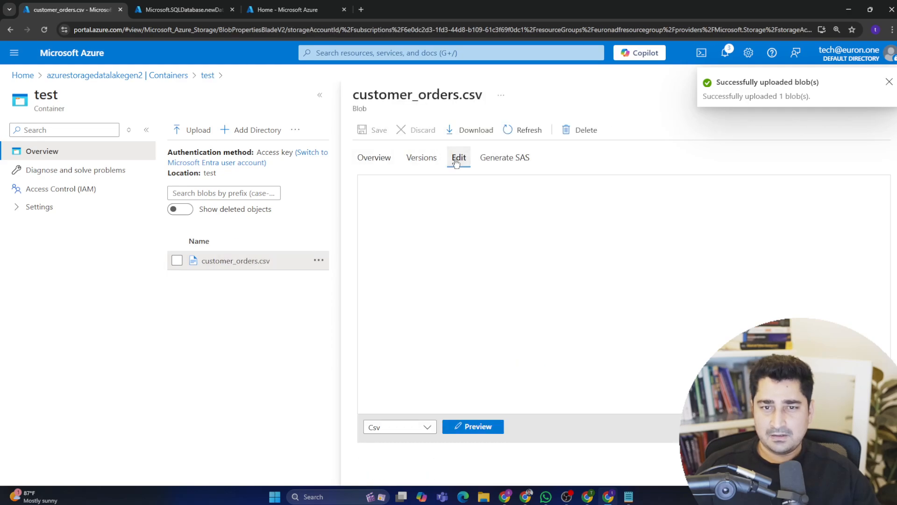
left_click(479, 427)
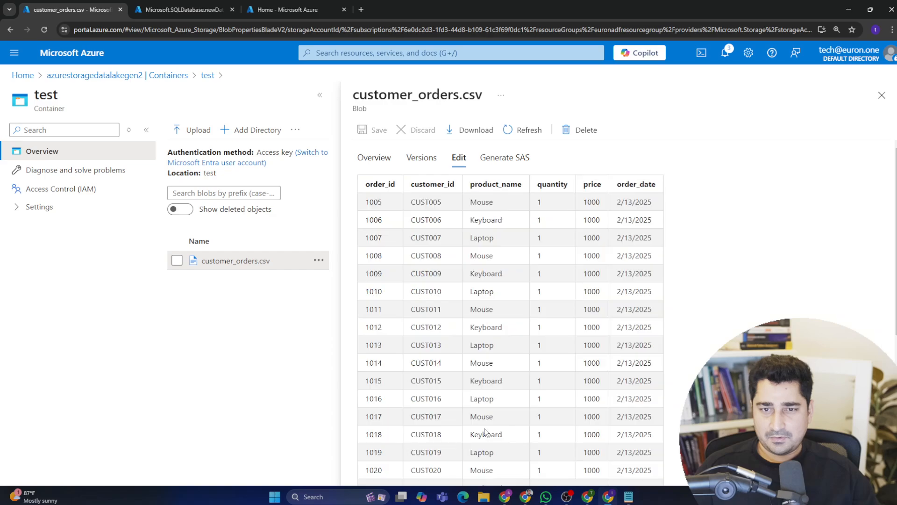
scroll(580, 311, "down", 5)
scroll(575, 301, "up", 5)
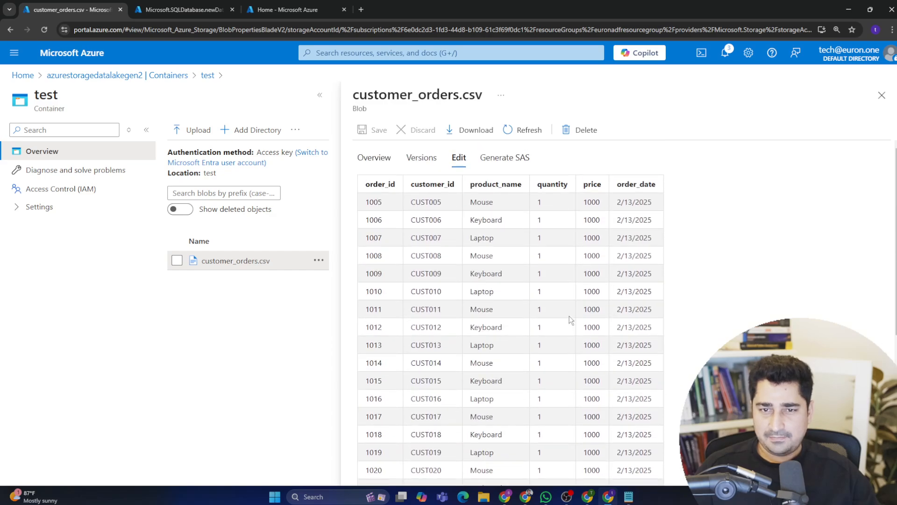
scroll(590, 271, "down", 5)
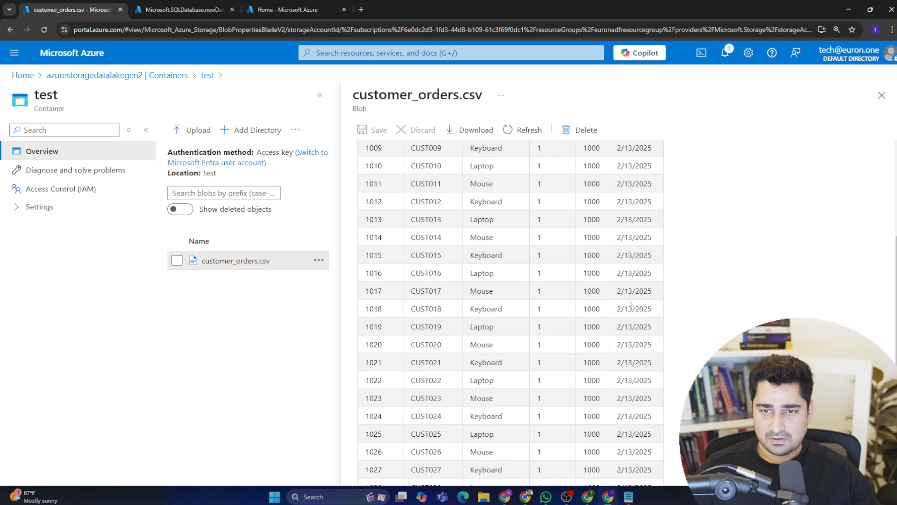
key("alt+Tab")
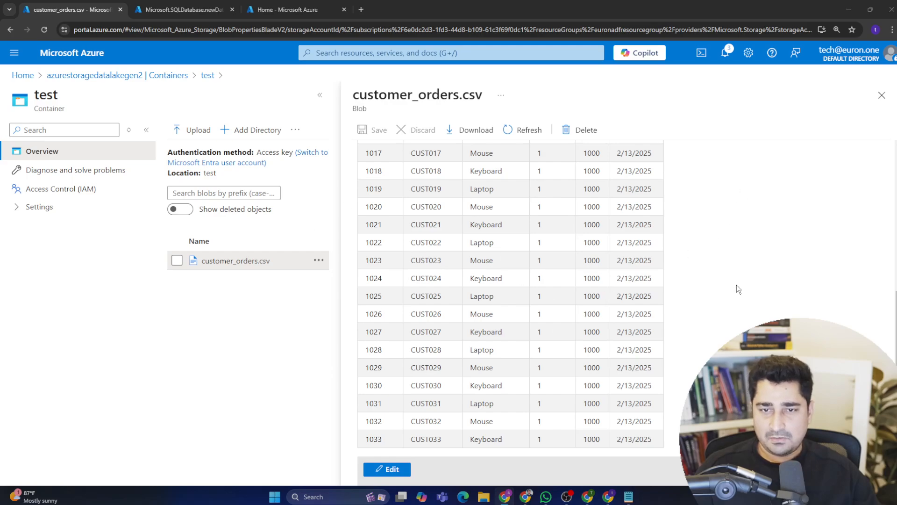
scroll(558, 283, "up", 6)
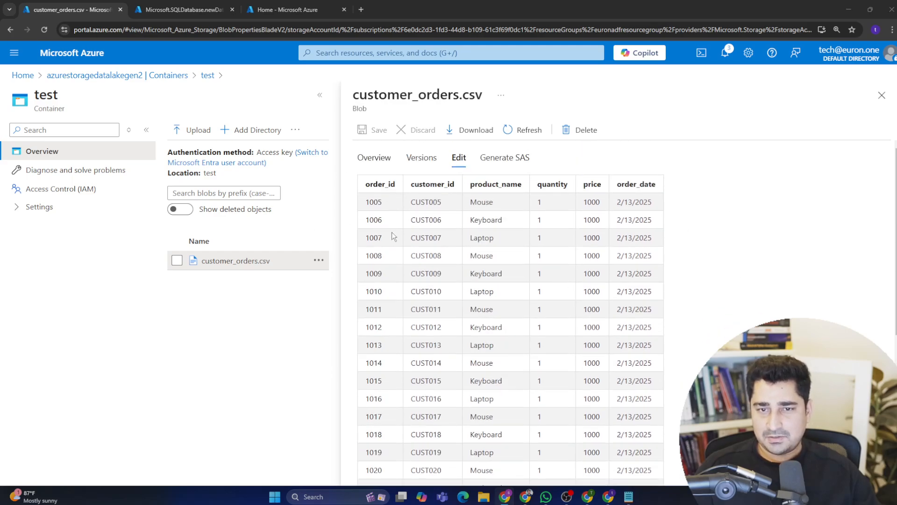
left_click_drag(361, 186, 671, 429)
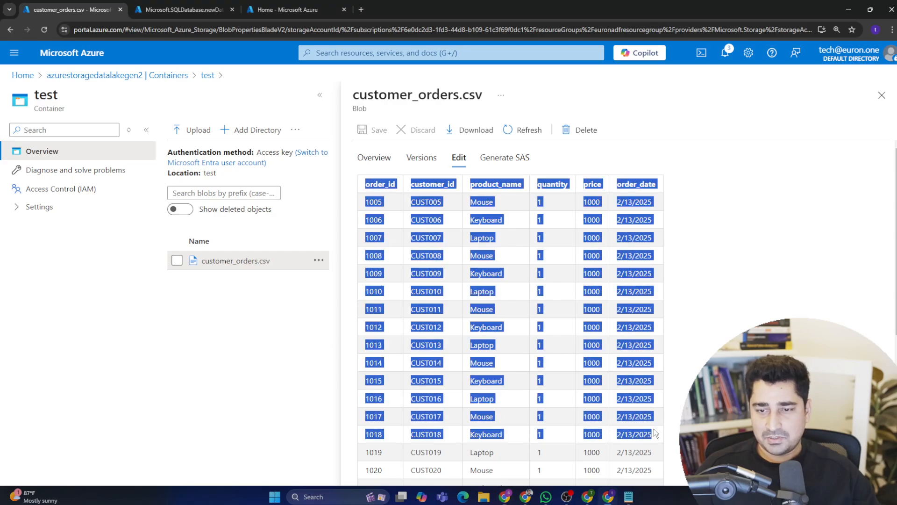
left_click(374, 256)
left_click_drag(360, 182, 659, 423)
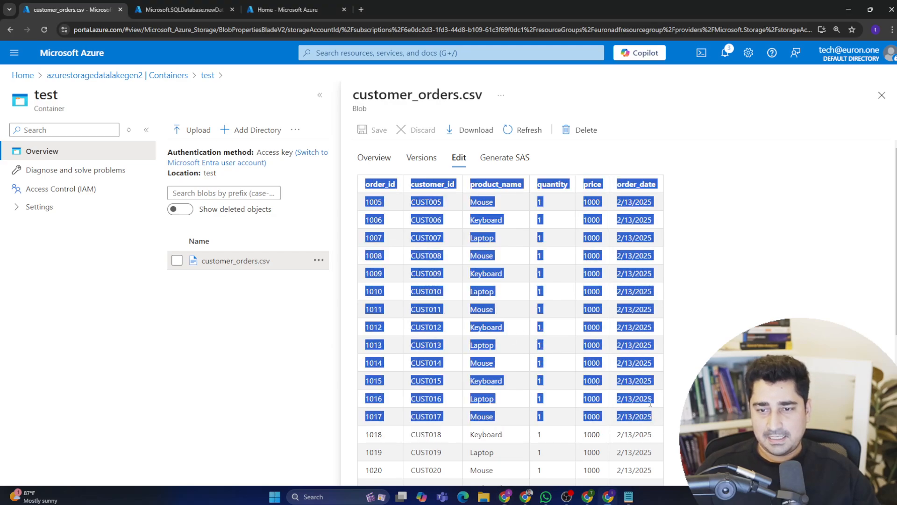
left_click(371, 194)
mouse_move(366, 187)
left_mouse_down()
mouse_move(663, 191)
mouse_move(667, 307)
mouse_move(584, 316)
mouse_move(366, 186)
left_mouse_up()
left_click(366, 188)
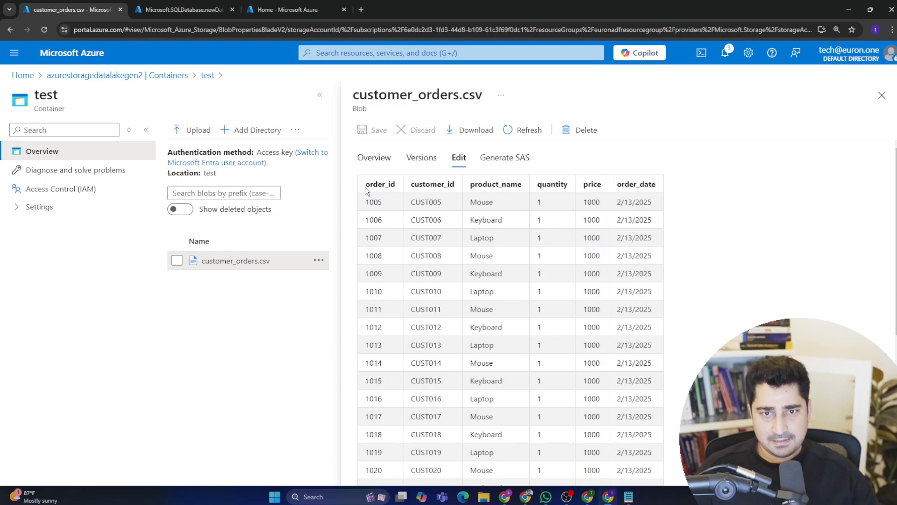
mouse_move(366, 187)
left_mouse_down()
mouse_move(529, 284)
mouse_move(648, 322)
mouse_move(612, 327)
mouse_move(351, 190)
left_mouse_up()
left_click(646, 322)
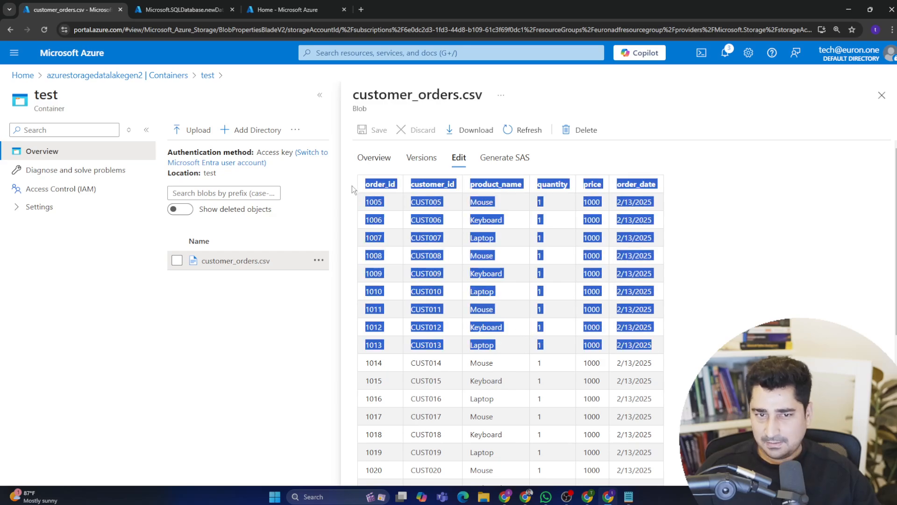
left_click(357, 192)
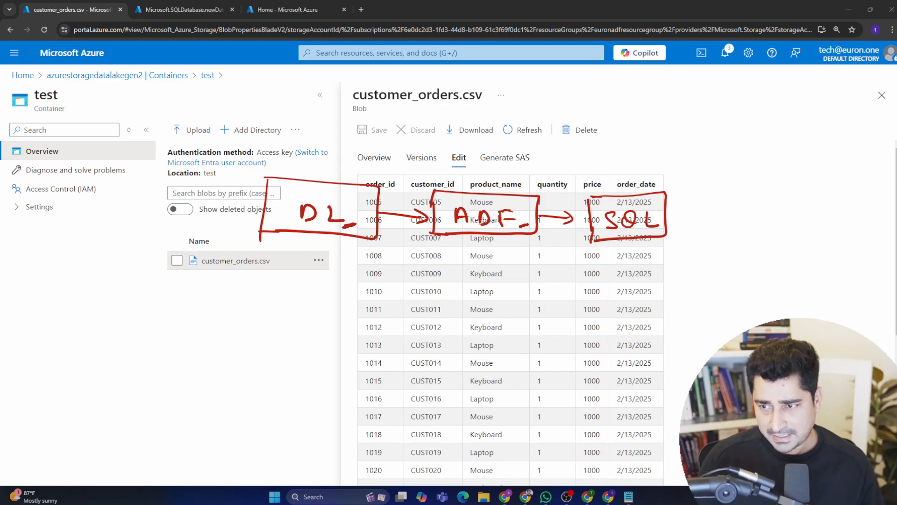
key("Escape")
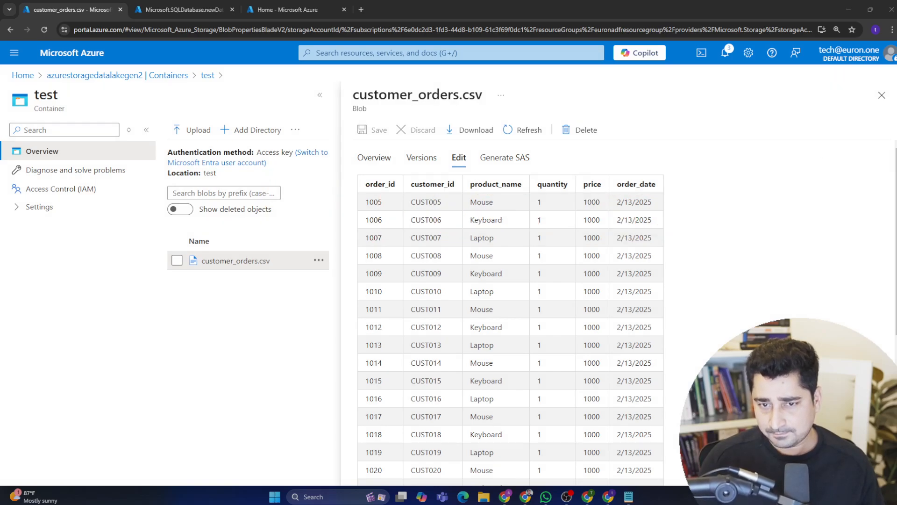
Step: Close the customer_orders.csv pane and return to the portal Home page from the deployment tab
left_click(882, 95)
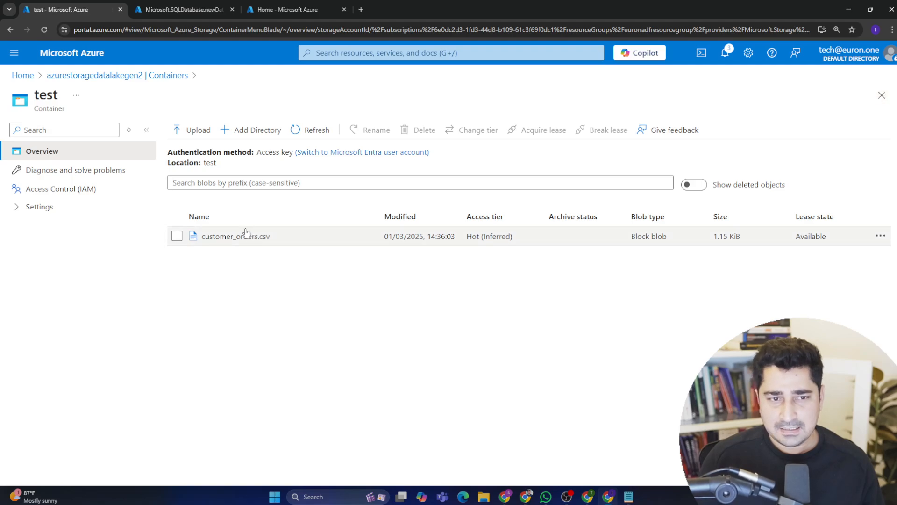
key("ctrl+Tab")
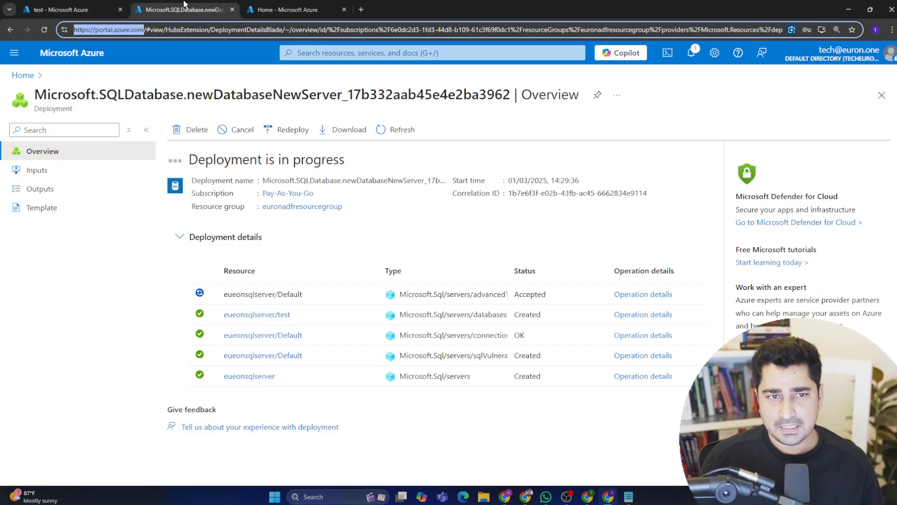
left_click(22, 75)
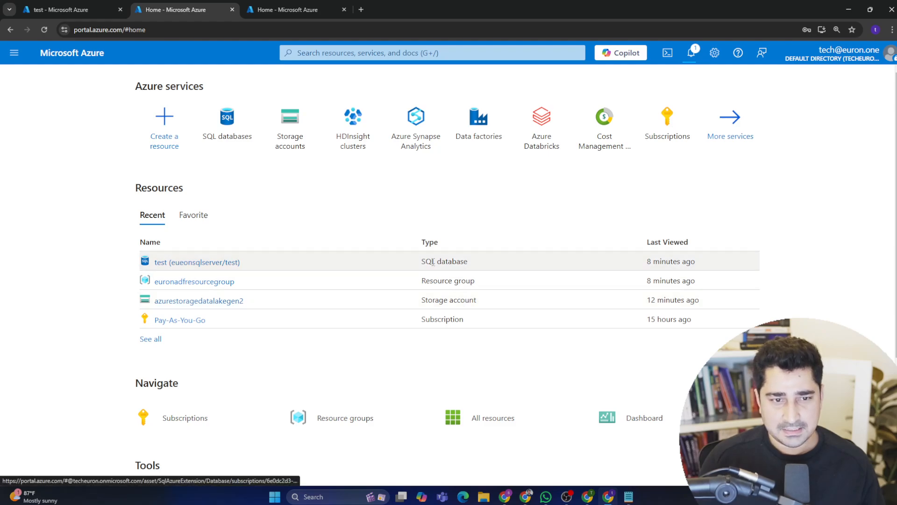
Step: Open the eueonsqlserver/test database overview and dismiss the Deployment succeeded notification
left_click(204, 264)
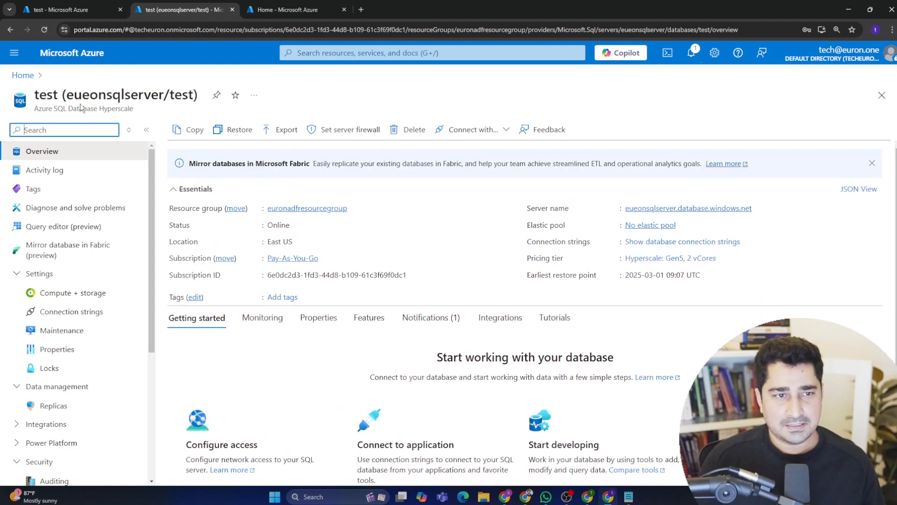
left_click_drag(62, 96, 208, 99)
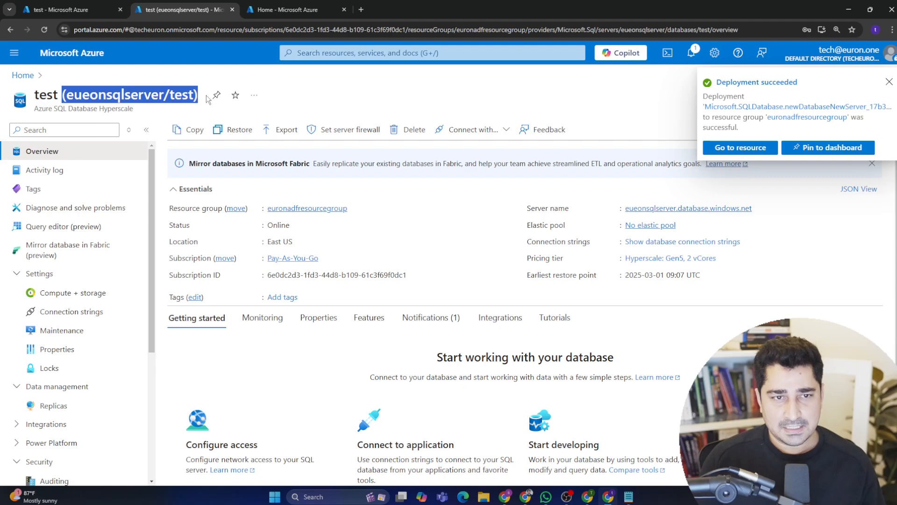
left_click(173, 95)
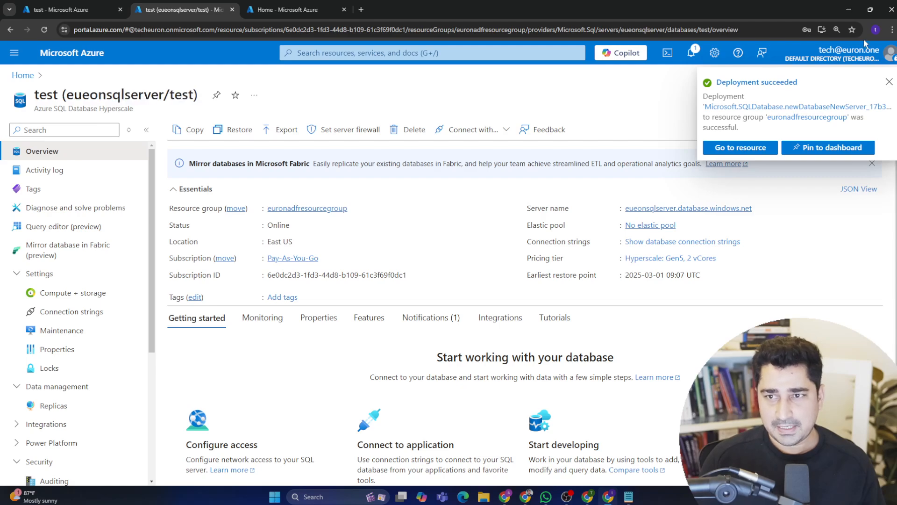
left_click(889, 83)
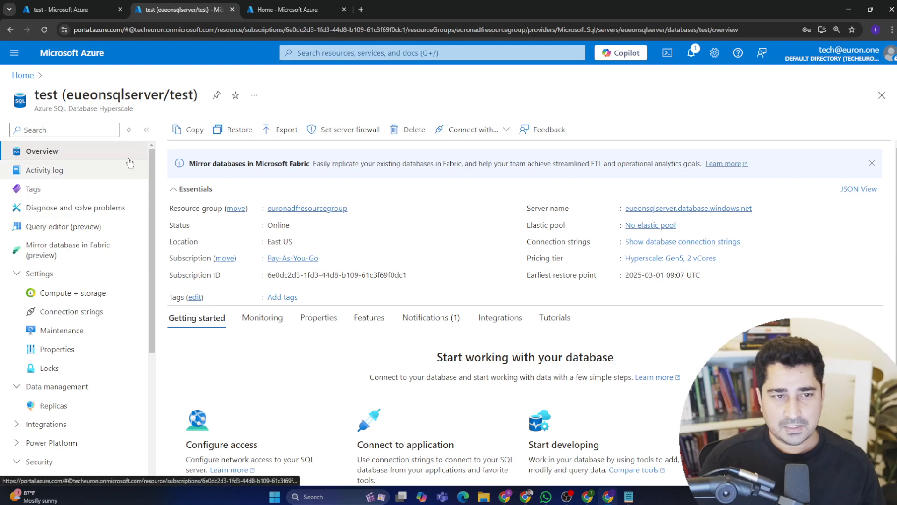
Step: Open the test database's Query editor (preview) and submit the SQL login password
left_click(75, 227)
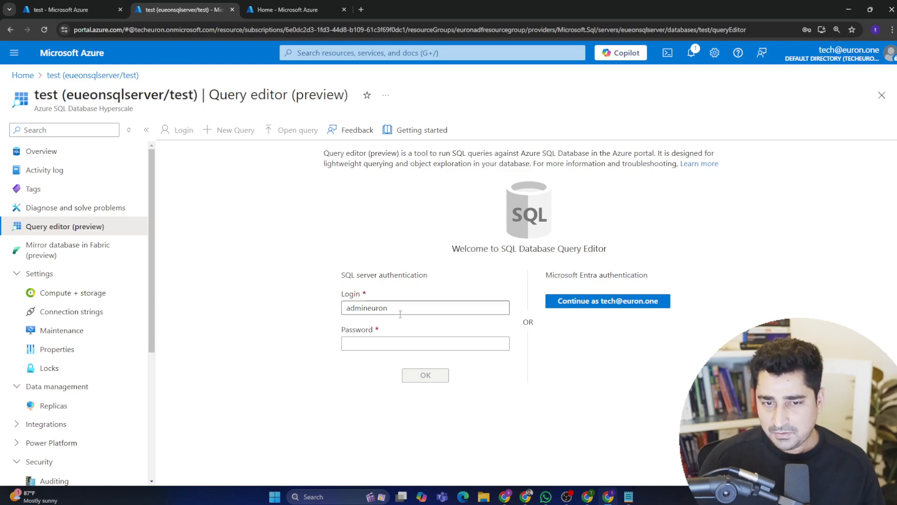
left_click(367, 345)
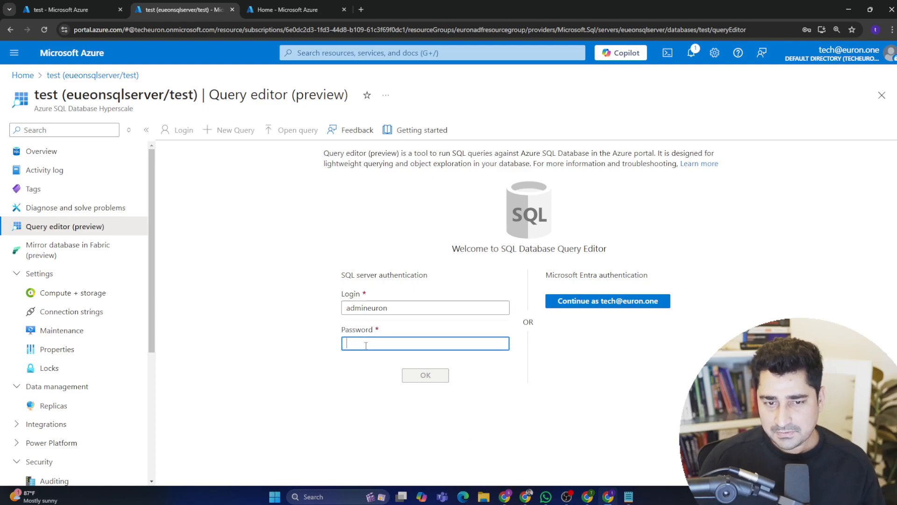
type("*")
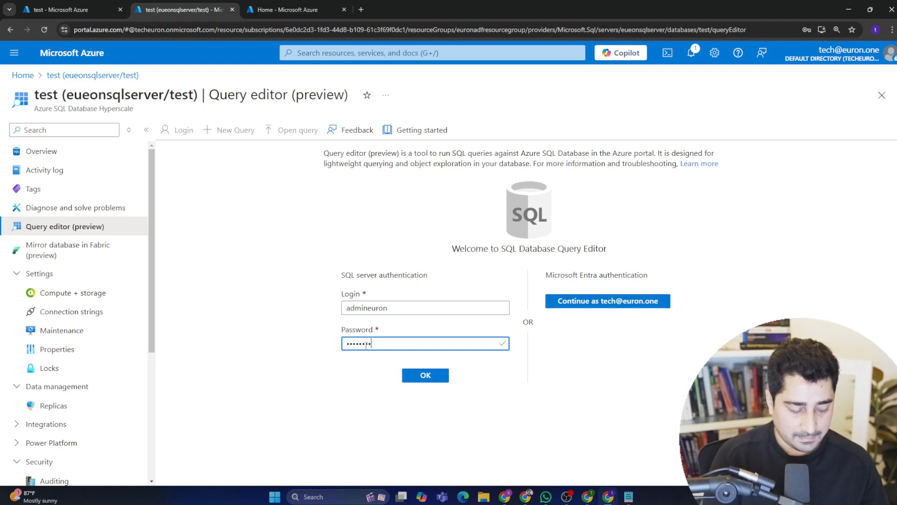
left_click(423, 379)
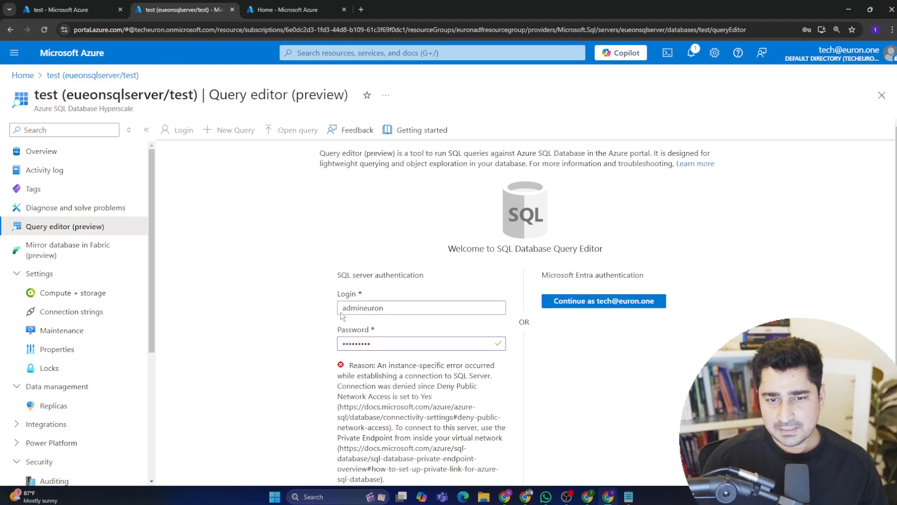
Step: Highlight the Deny Public Network Access error message, then head back to Home
scroll(359, 236, "down", 1)
left_click_drag(331, 334, 426, 448)
left_click(425, 330)
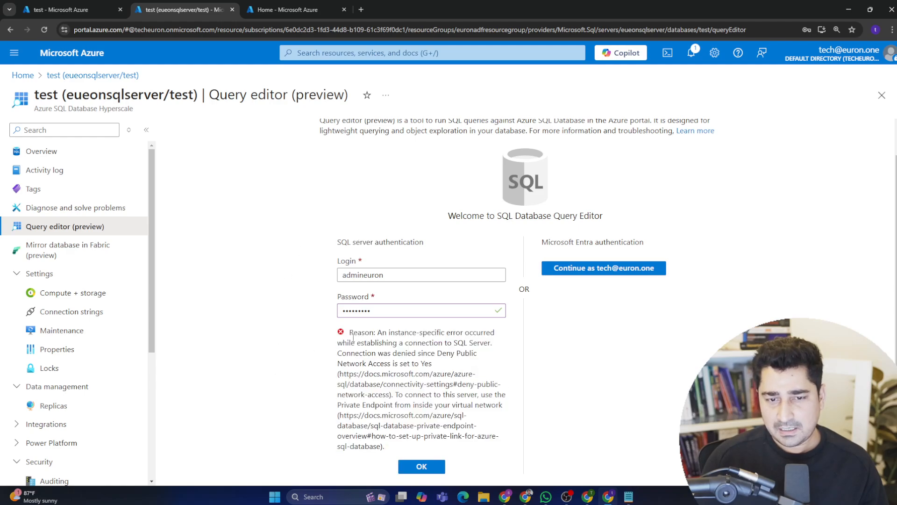
left_click_drag(351, 332, 426, 449)
left_click(356, 352)
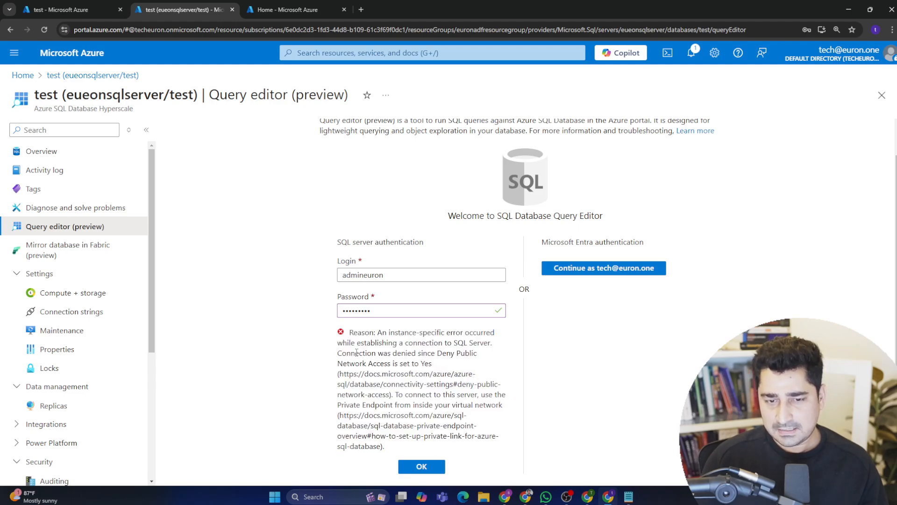
left_click_drag(349, 333, 387, 456)
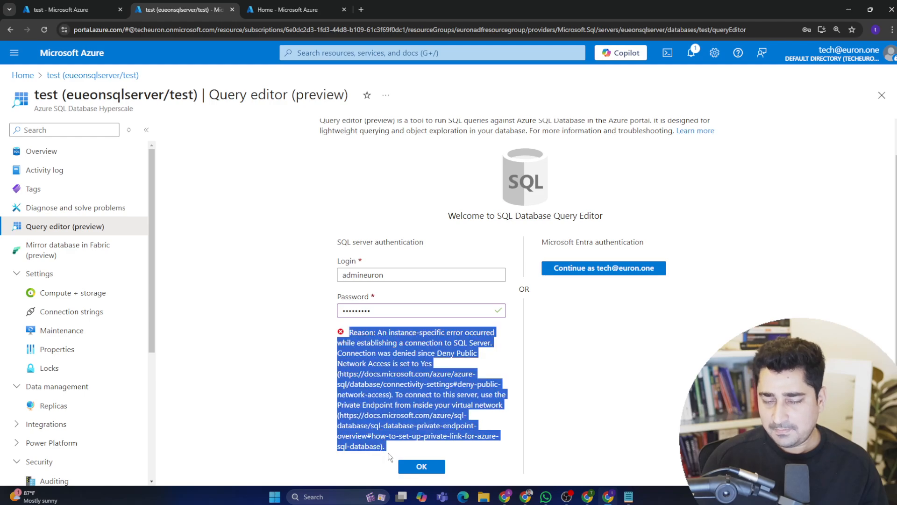
left_click(393, 450)
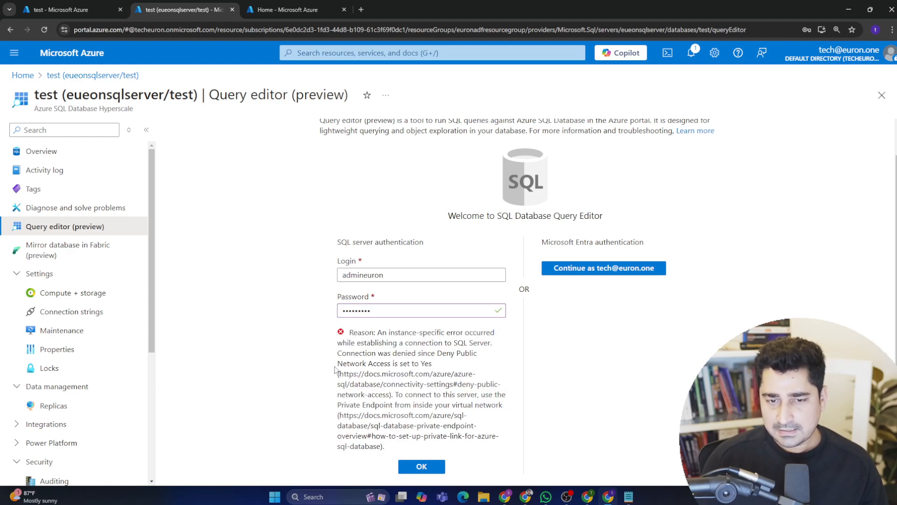
left_click_drag(339, 365, 511, 411)
left_click(420, 398)
left_click(469, 420)
left_click_drag(338, 416, 349, 328)
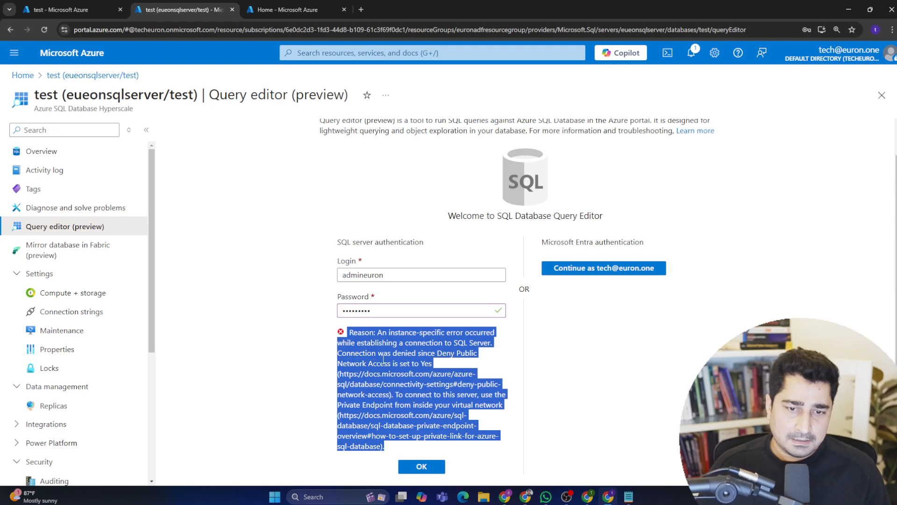
left_click(367, 330)
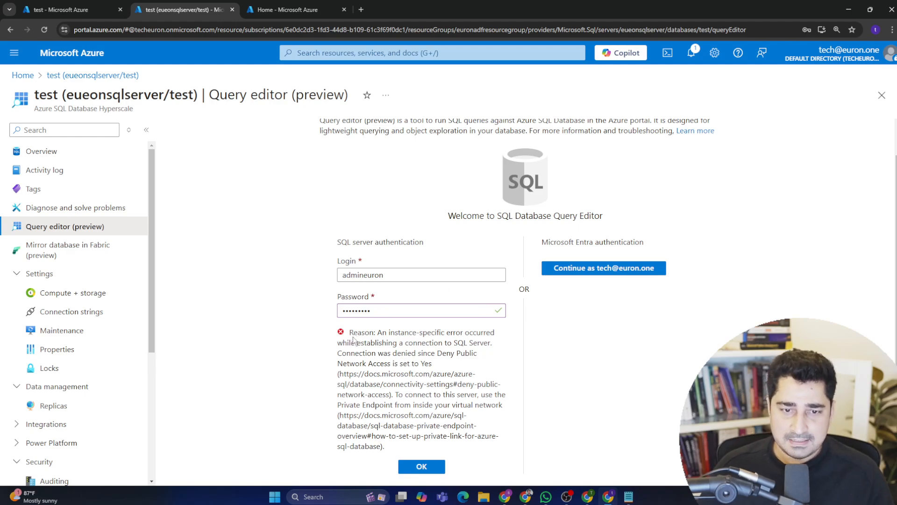
mouse_move(353, 338)
left_mouse_down()
mouse_move(390, 449)
mouse_move(350, 330)
left_mouse_up()
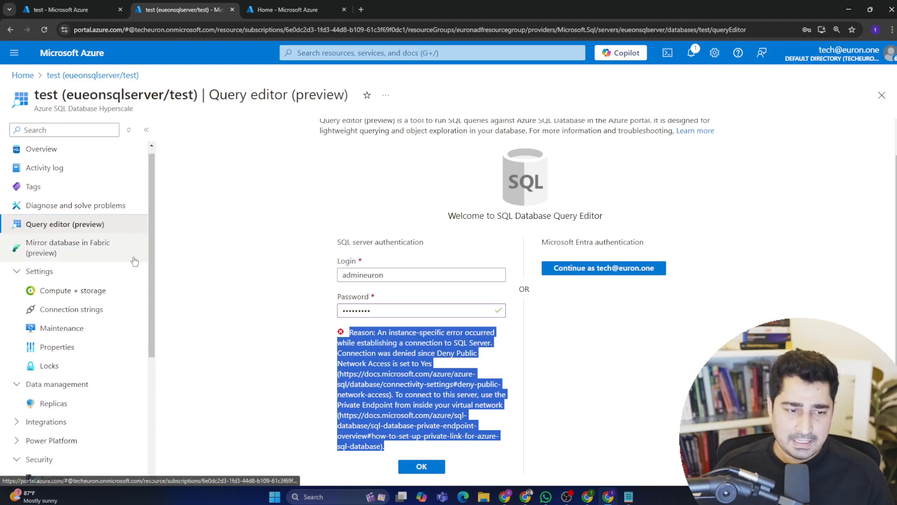
scroll(135, 280, "down", 5)
scroll(133, 327, "up", 5)
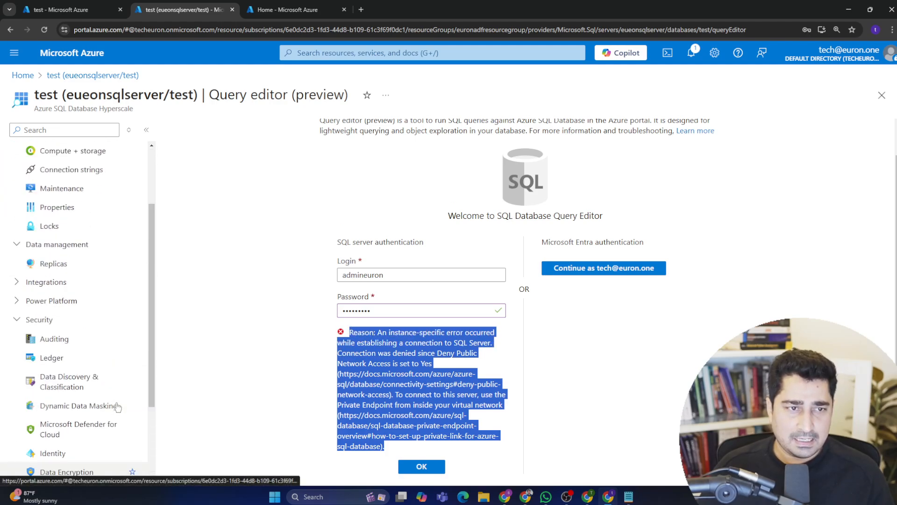
left_click(23, 76)
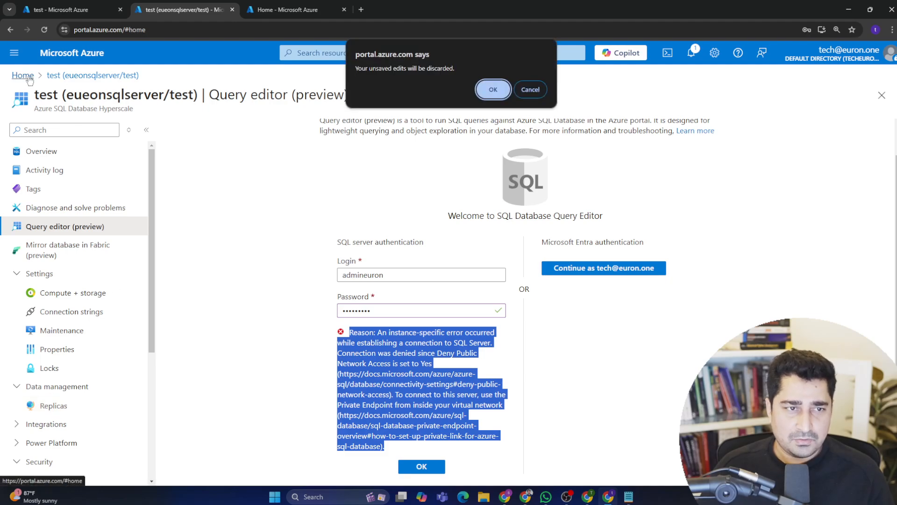
Step: Discard the login edits, reopen the test database, and open its server eueonsqlserver's overview
left_click(493, 90)
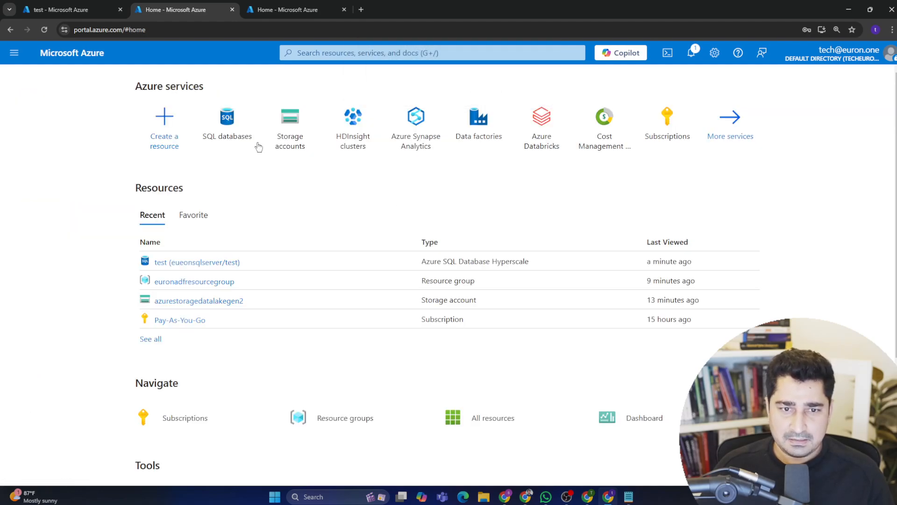
left_click(200, 263)
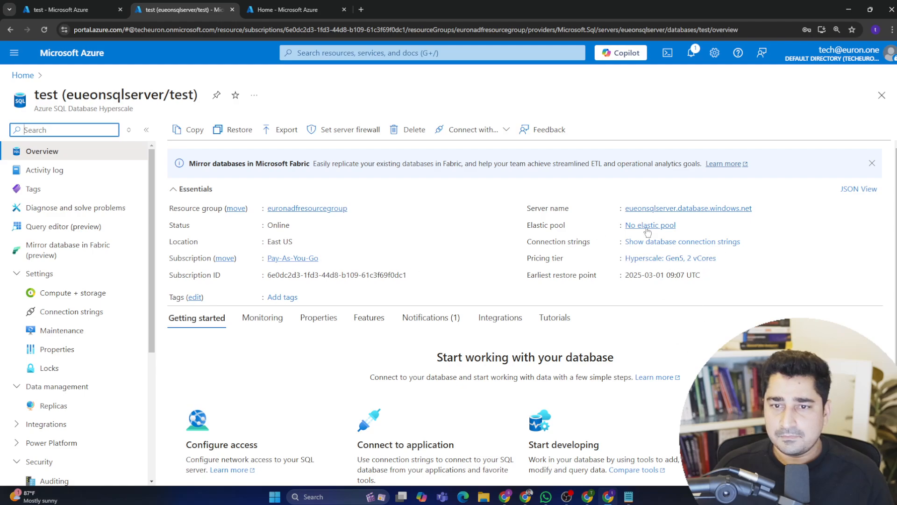
left_click(675, 212)
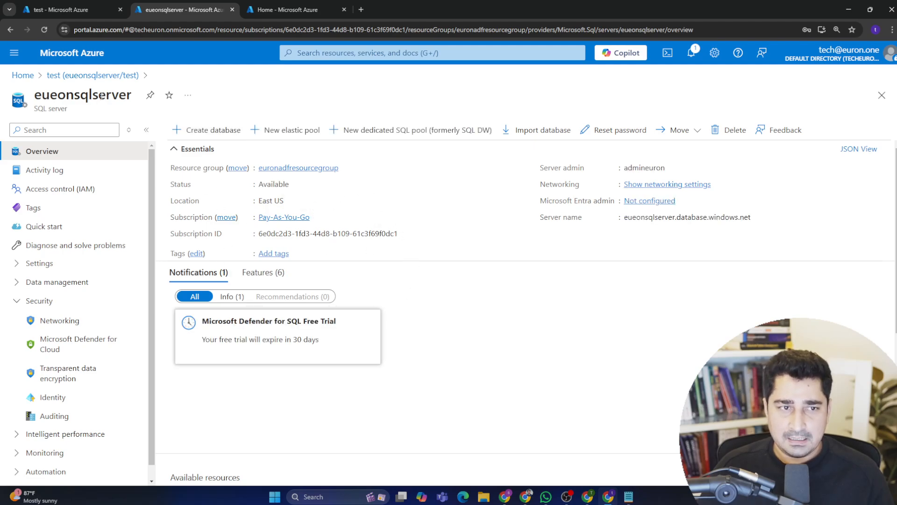
left_click_drag(36, 94, 135, 99)
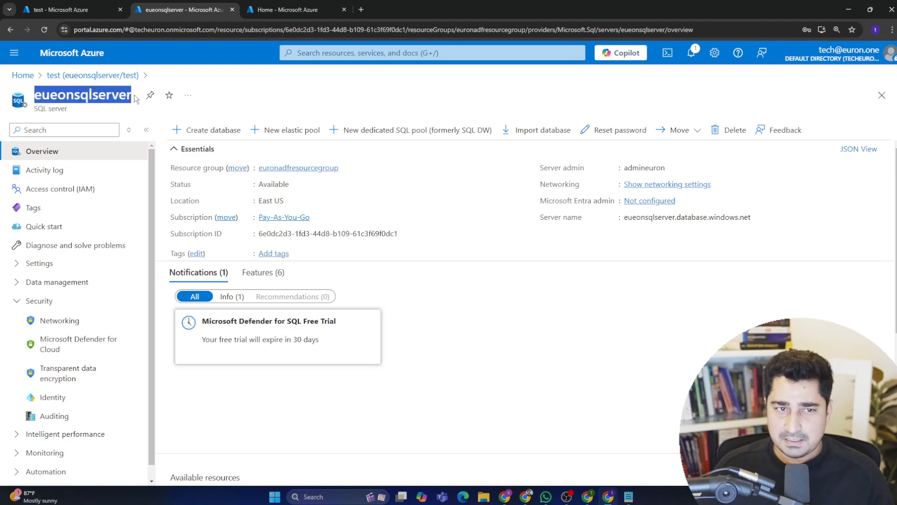
left_click(116, 97)
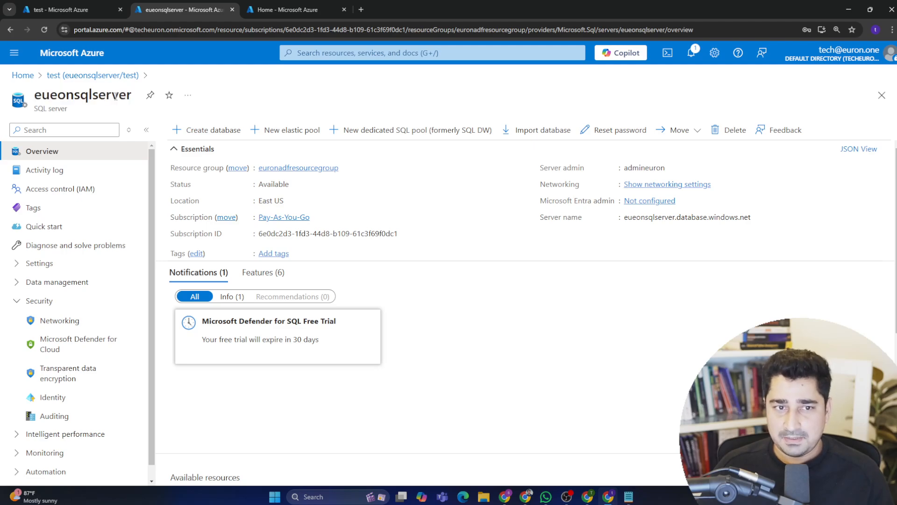
Step: On eueonsqlserver's Networking page, change public network access from Disabled to Selected networks
left_click(59, 319)
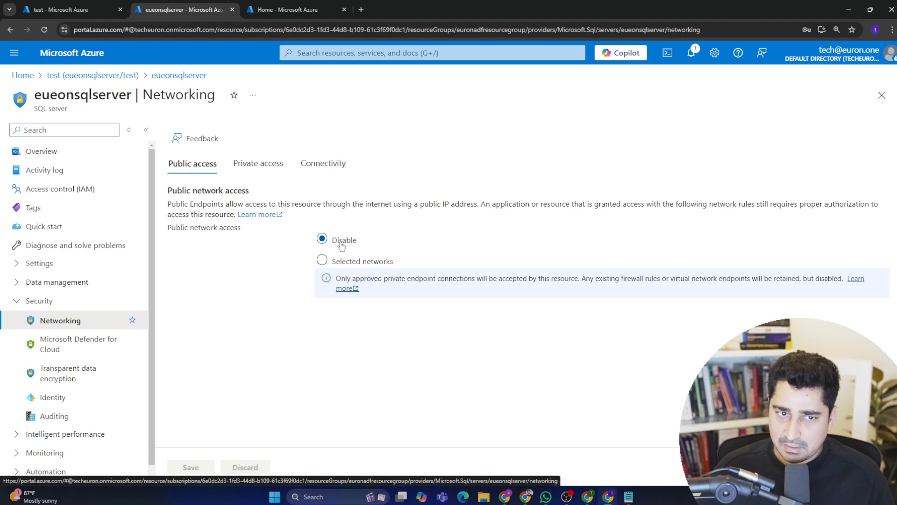
left_click_drag(178, 190, 319, 202)
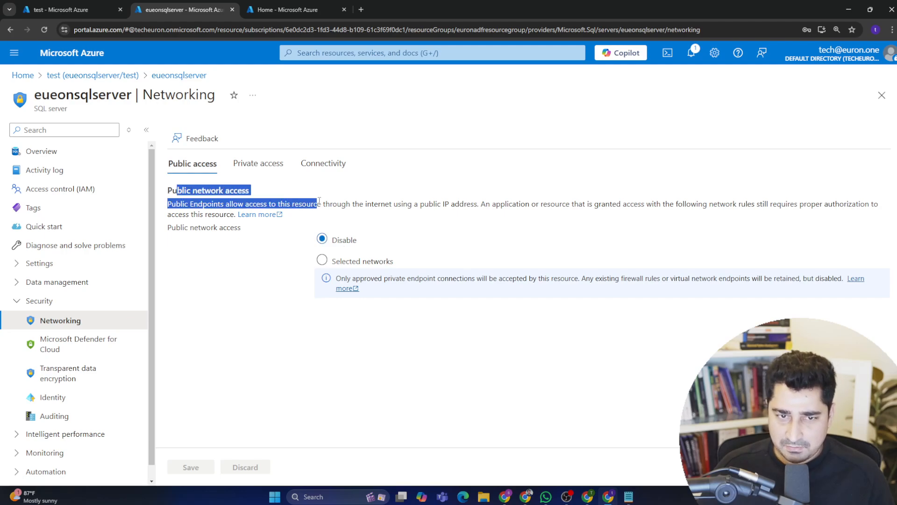
left_click(319, 204)
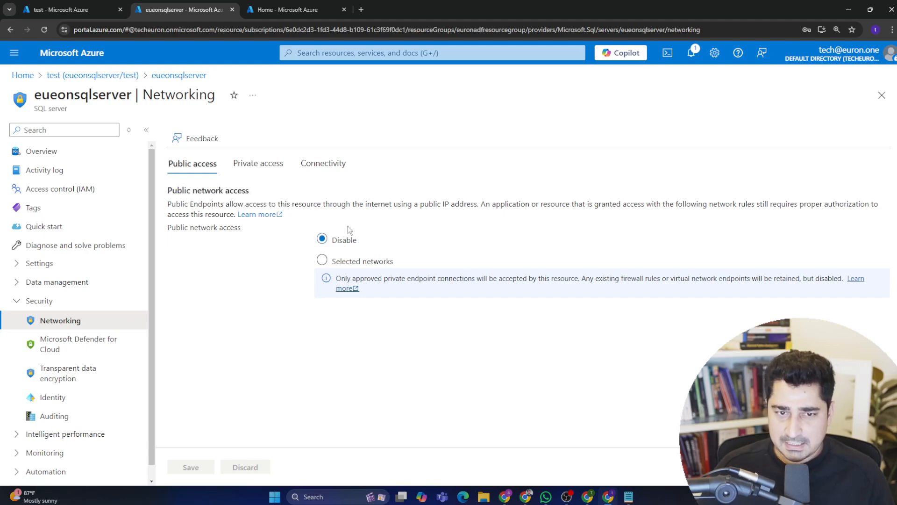
left_click(322, 261)
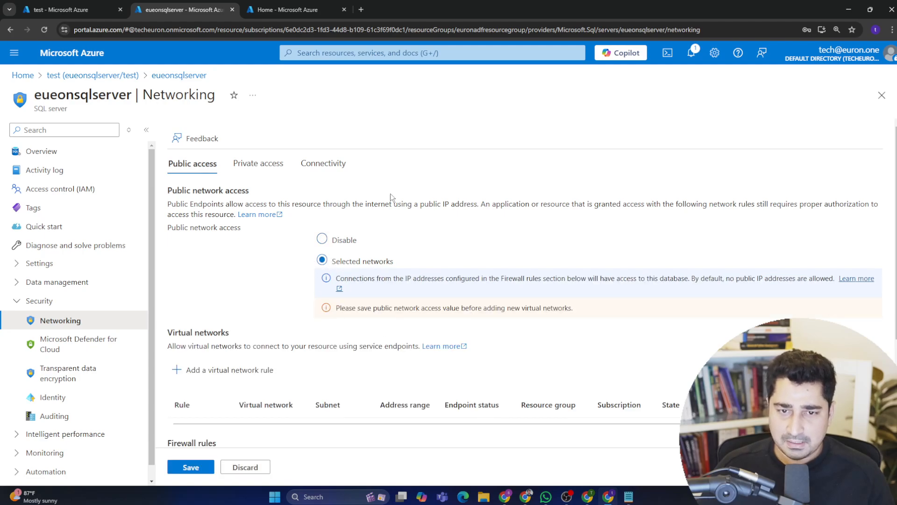
scroll(390, 193, "down", 3)
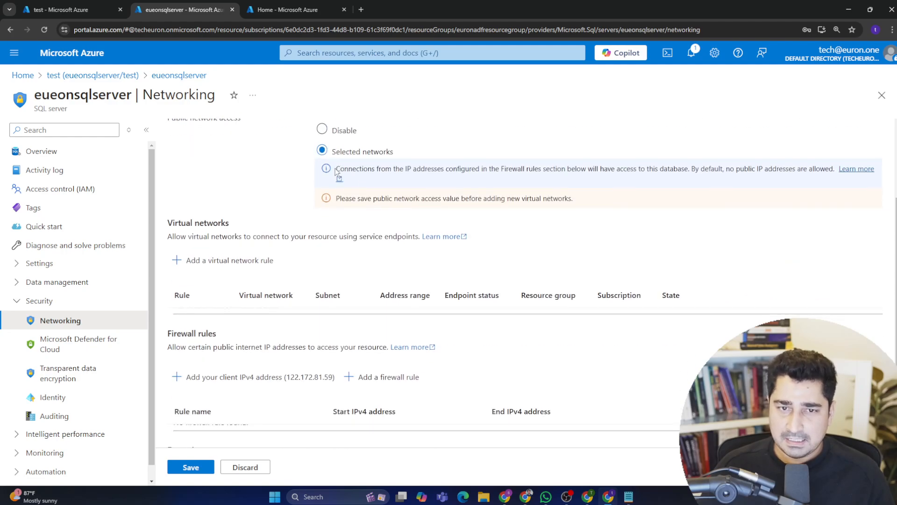
left_click_drag(336, 173, 750, 170)
left_click(749, 170)
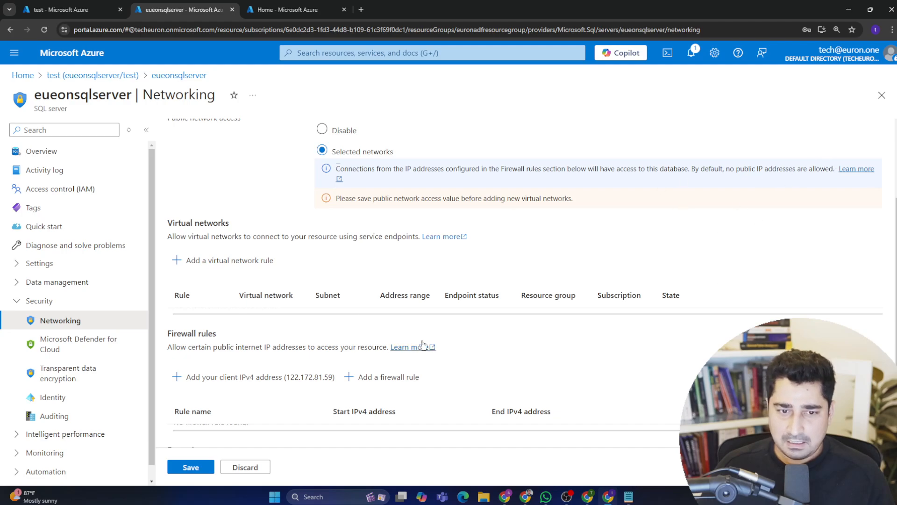
scroll(417, 233, "down", 1)
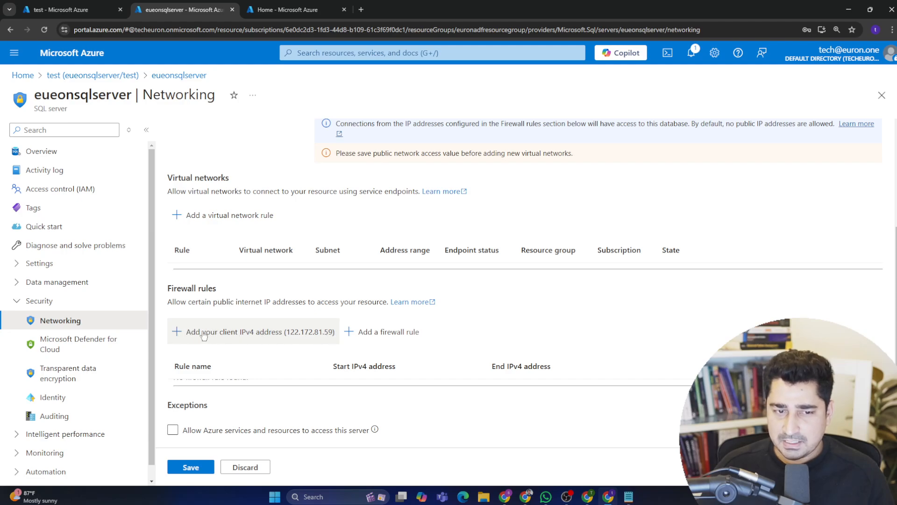
left_click(185, 335)
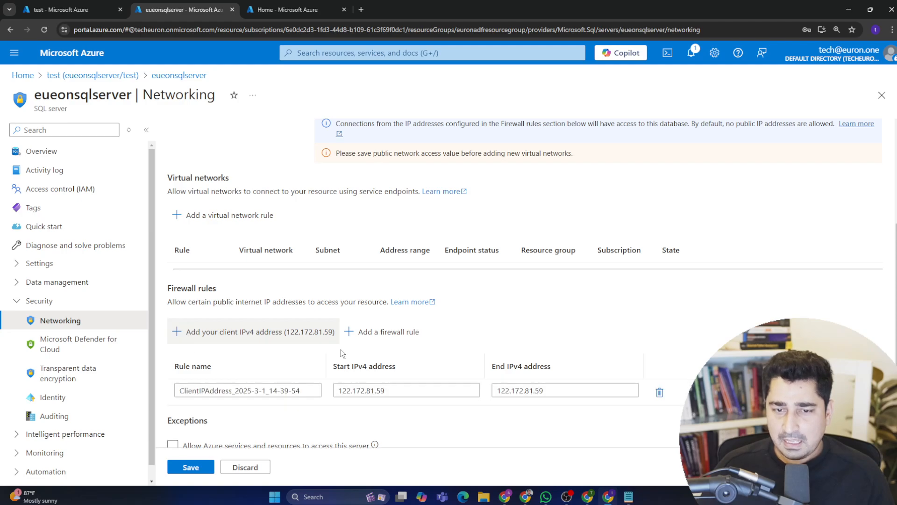
scroll(262, 360, "down", 1)
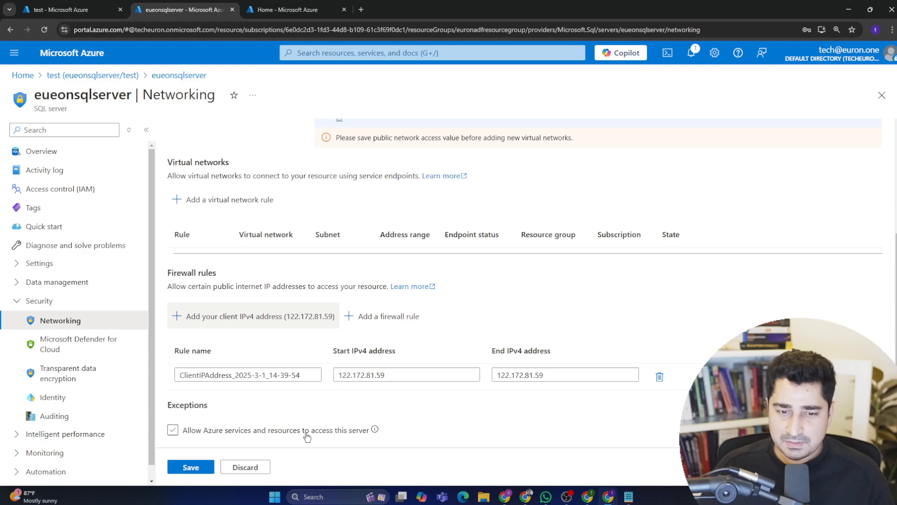
left_click(173, 430)
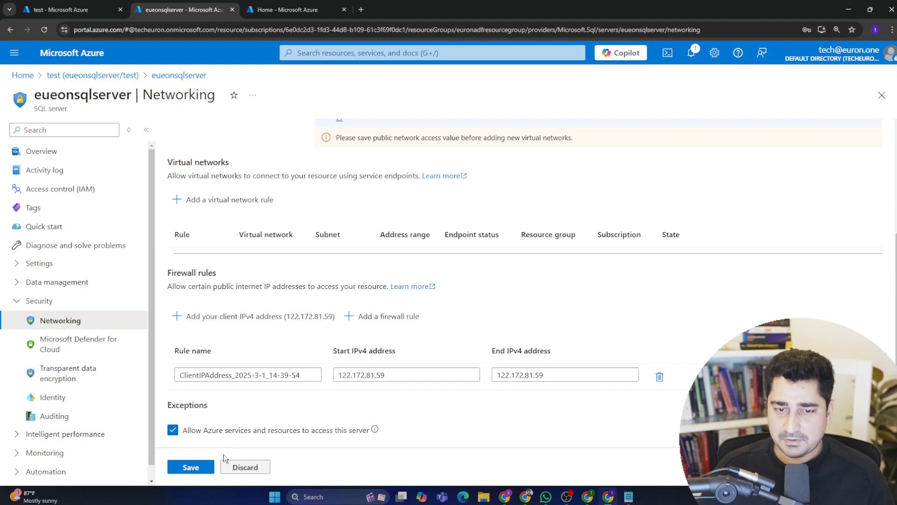
Step: Save the networking changes and dismiss the notification
left_click(191, 467)
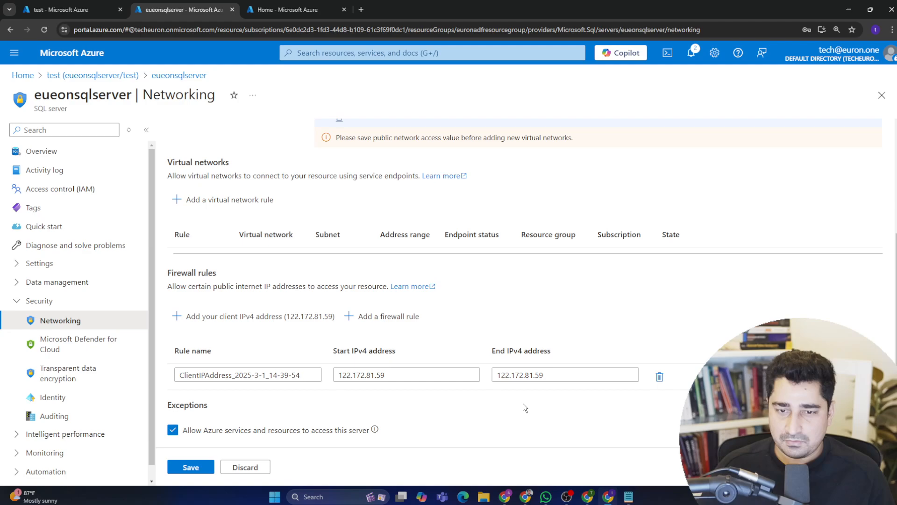
scroll(537, 380, "up", 1)
scroll(537, 379, "up", 2)
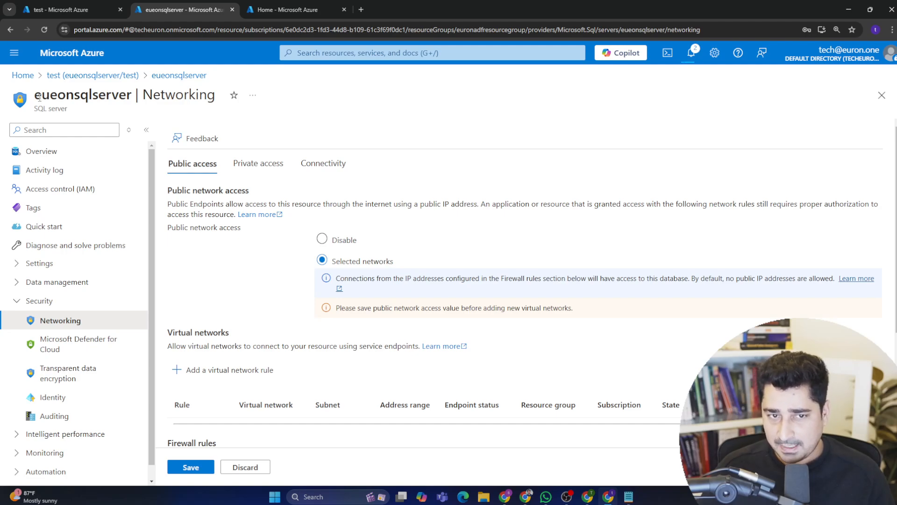
left_click_drag(35, 97, 138, 97)
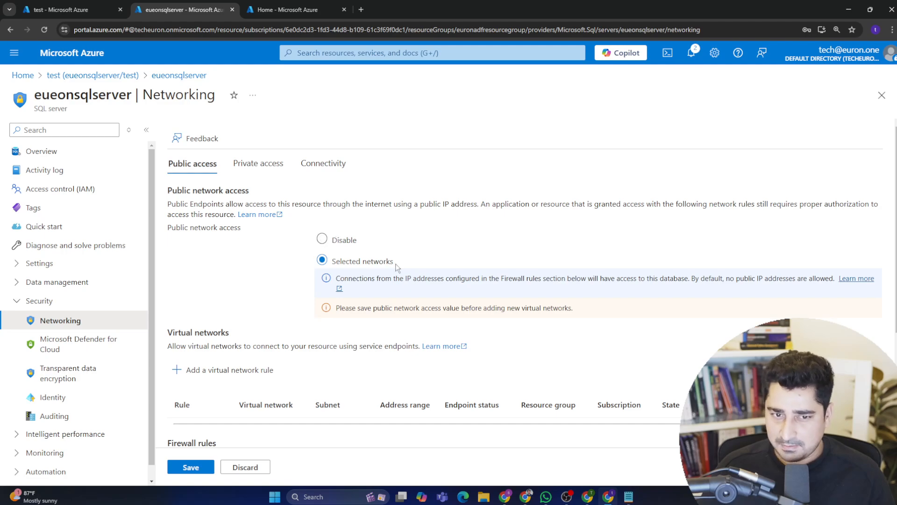
scroll(379, 258, "down", 2)
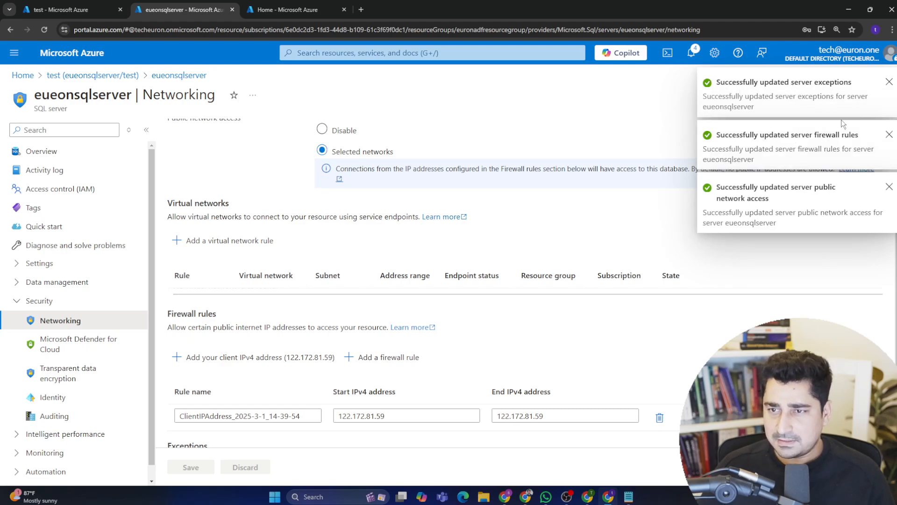
left_click(890, 82)
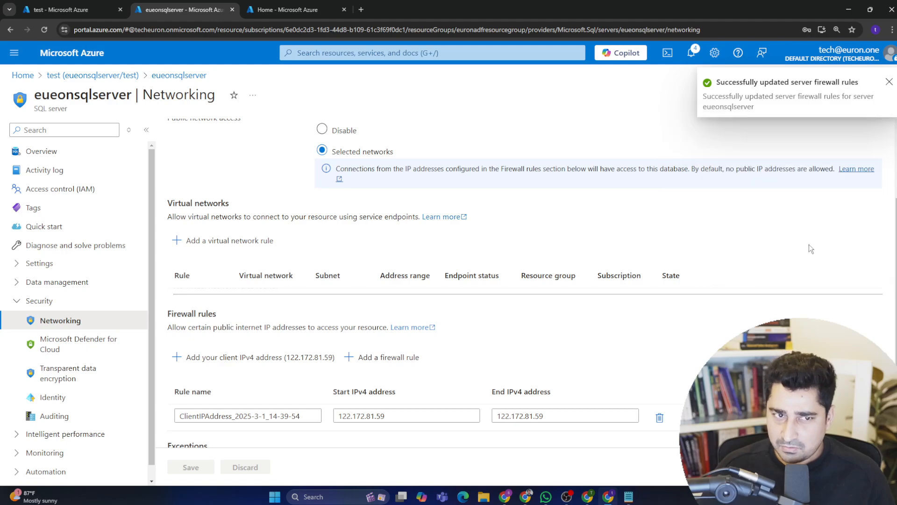
Step: From Home, open the test database (eueonsqlserver/test) in Query editor (preview)
left_click(22, 75)
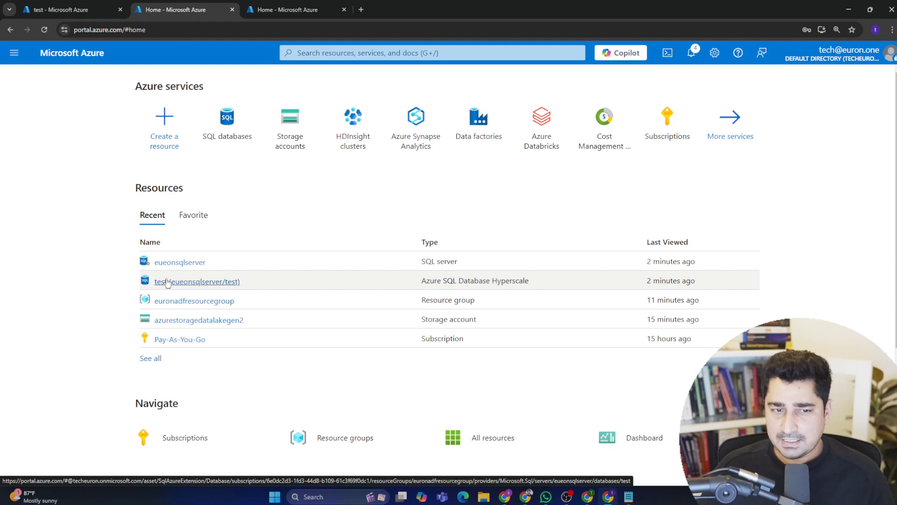
left_click(204, 281)
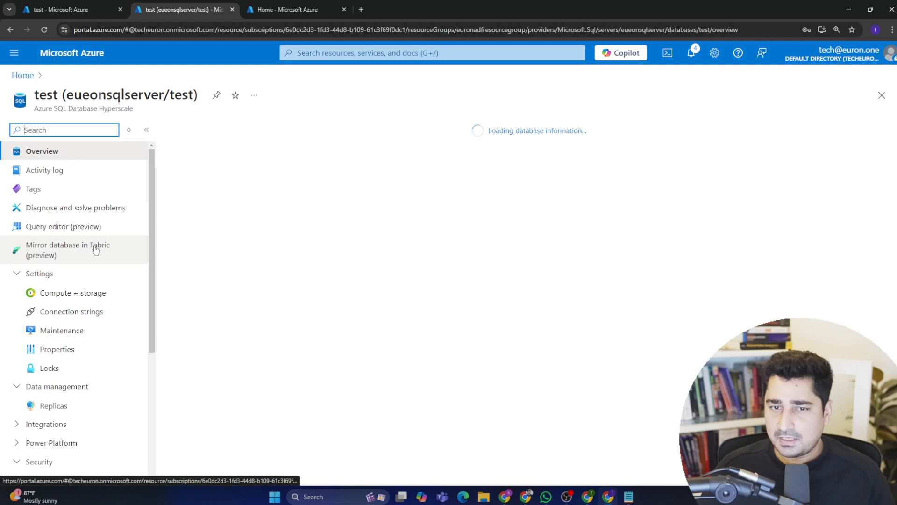
left_click(54, 228)
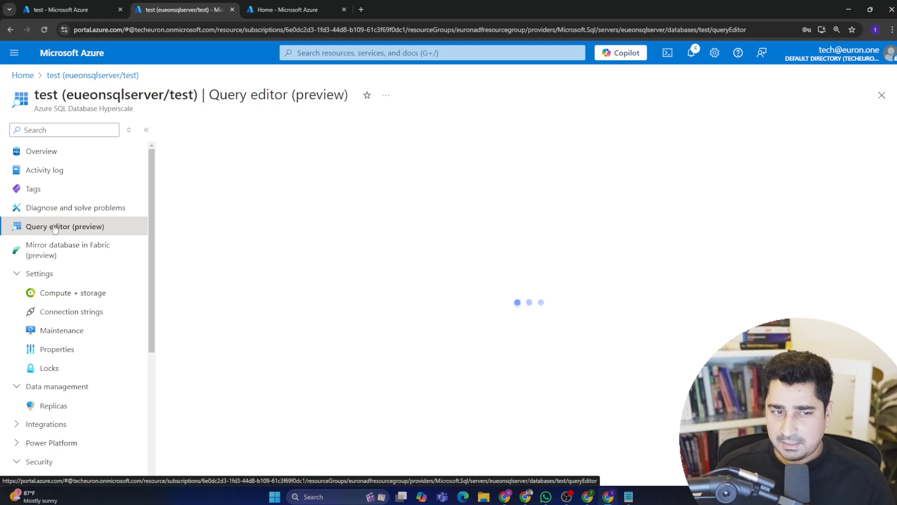
Step: Sign in to the query editor with the SQL login password
left_click(375, 345)
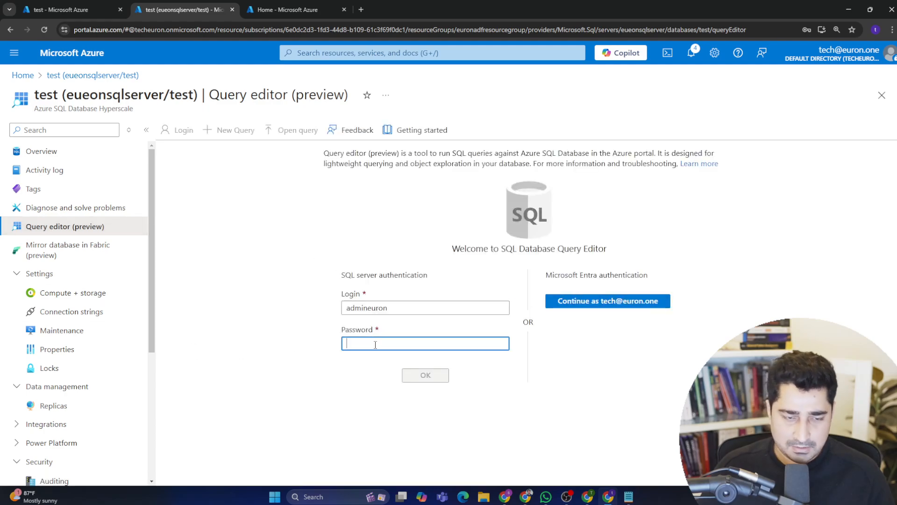
type("•••••••••")
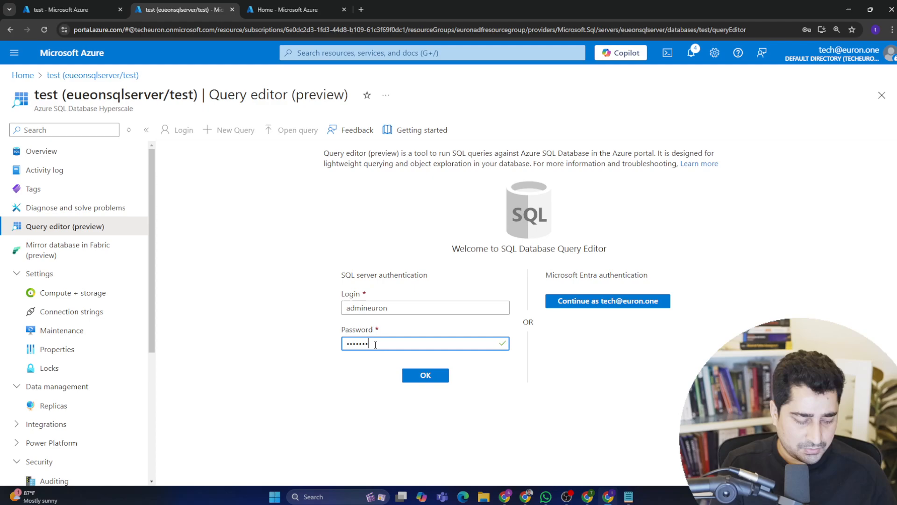
left_click(425, 376)
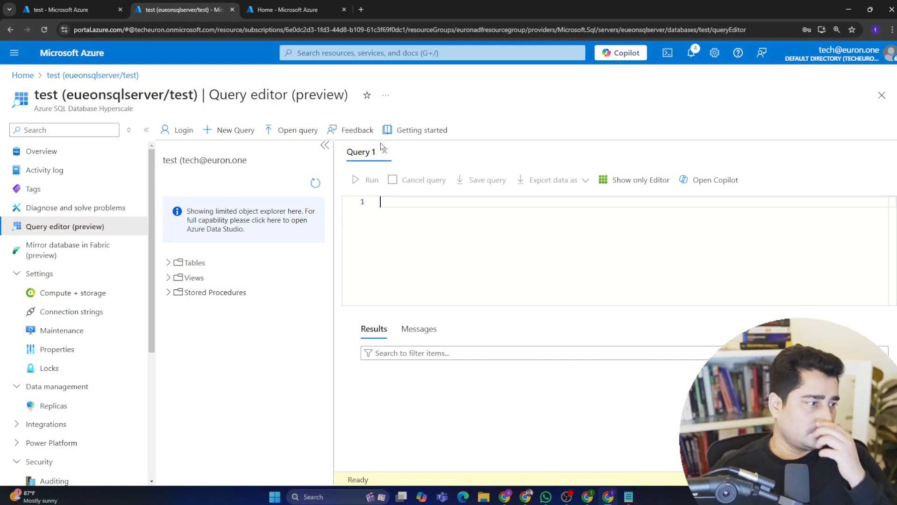
key("alt+Tab")
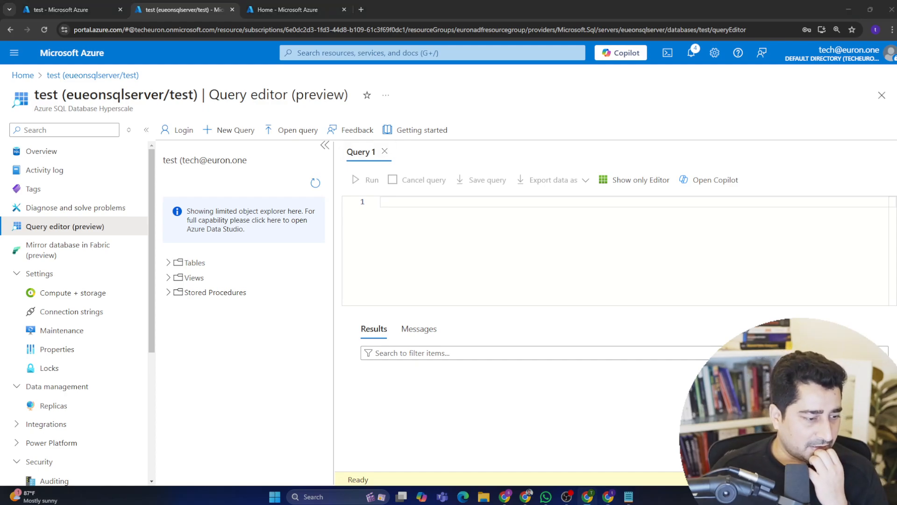
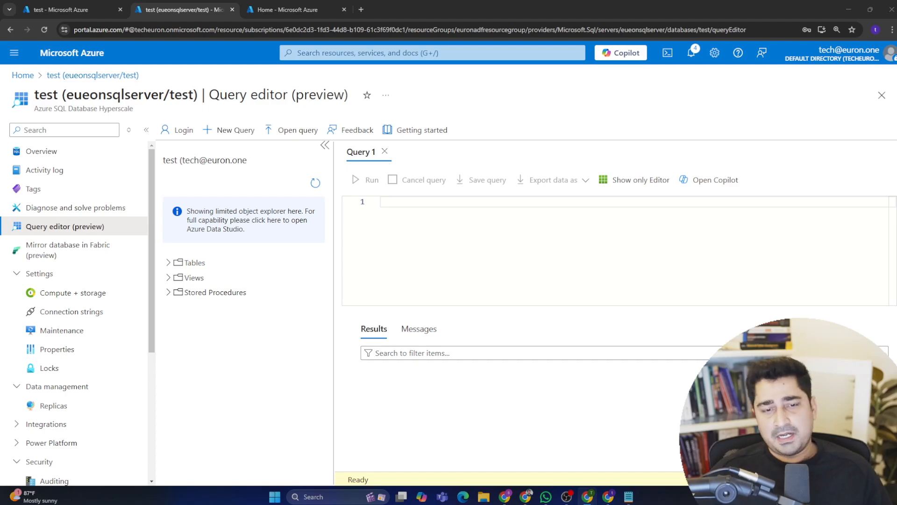
Step: Leave the empty SQL query and switch to the 'test' container holding customer_orders.csv
left_click(420, 209)
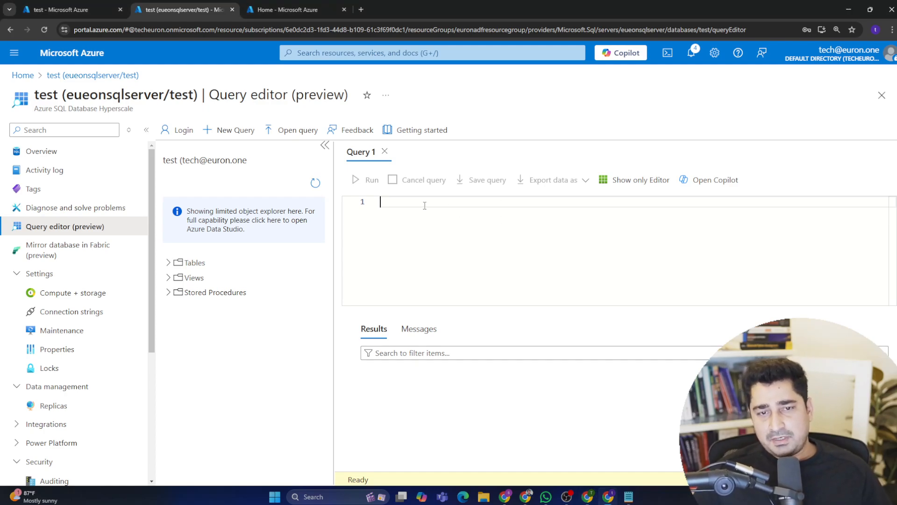
left_click(82, 9)
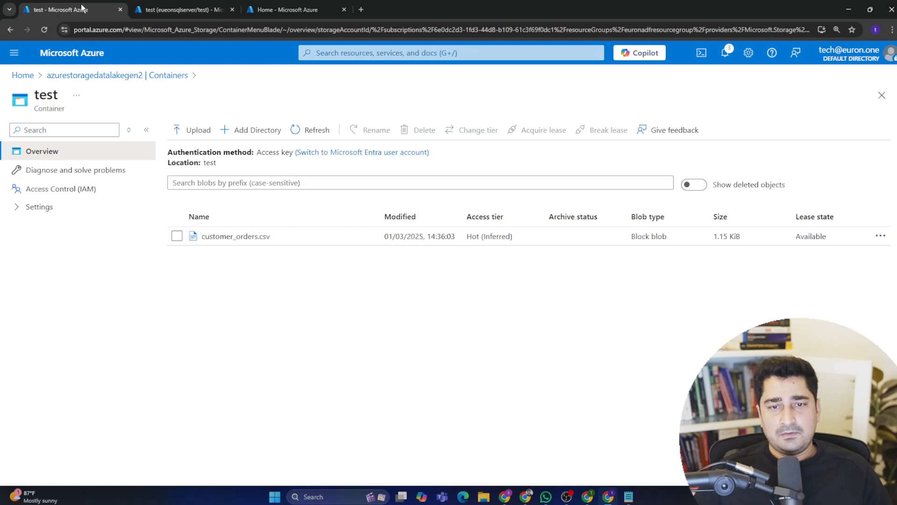
Step: Open customer_orders.csv and preview its contents as a table in the Edit view
left_click(234, 236)
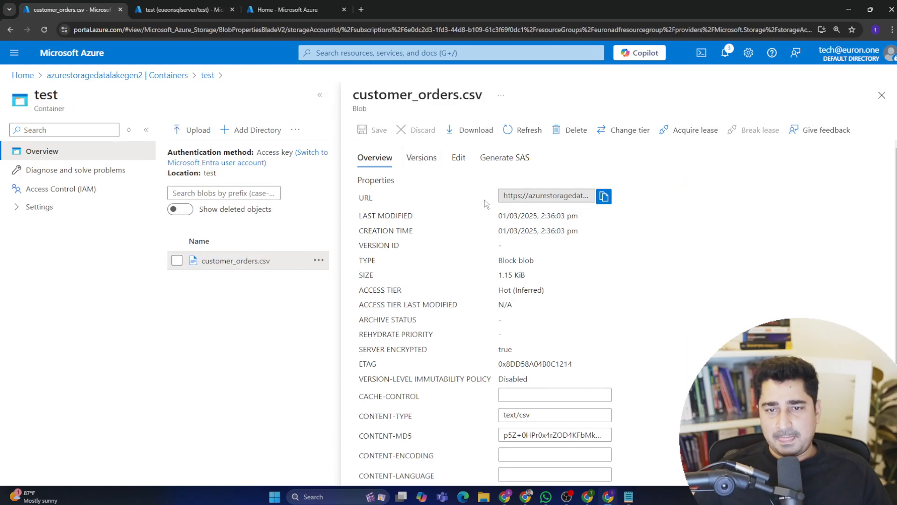
left_click(458, 158)
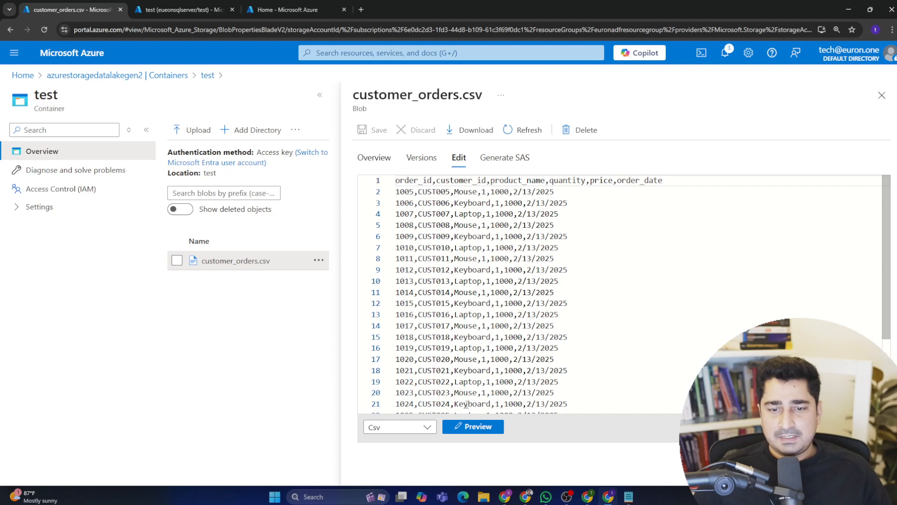
left_click(470, 427)
Step: Inspect the header row, order_id through order_date, then return to the query editor
left_click_drag(365, 184, 657, 186)
left_click(363, 188)
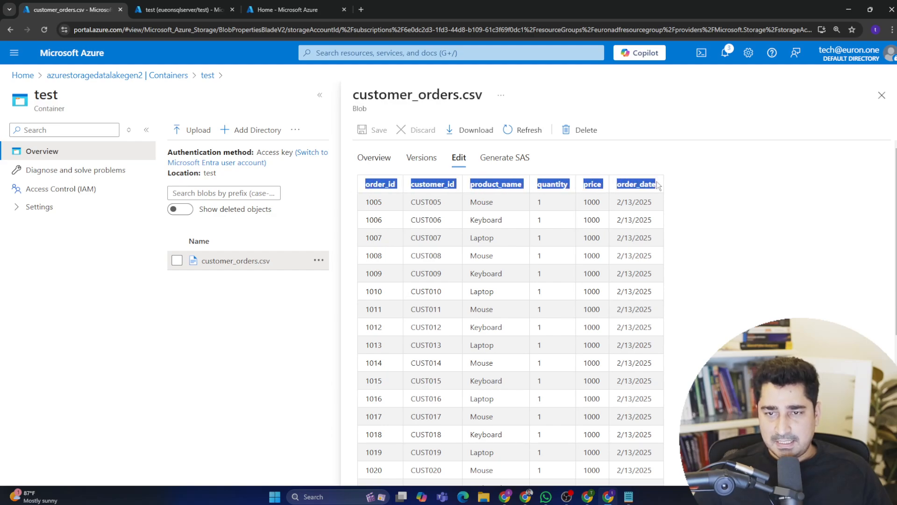
left_click(658, 185)
scroll(506, 211, "down", 2)
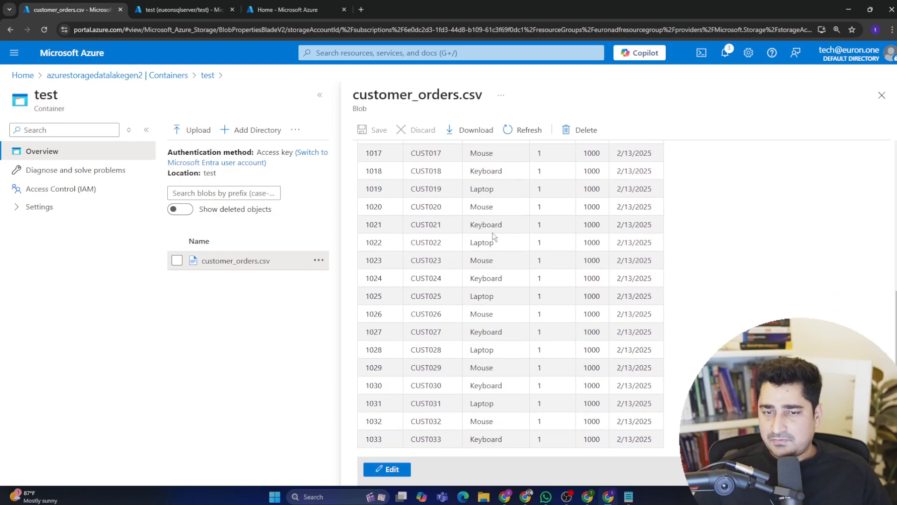
scroll(547, 296, "up", 2)
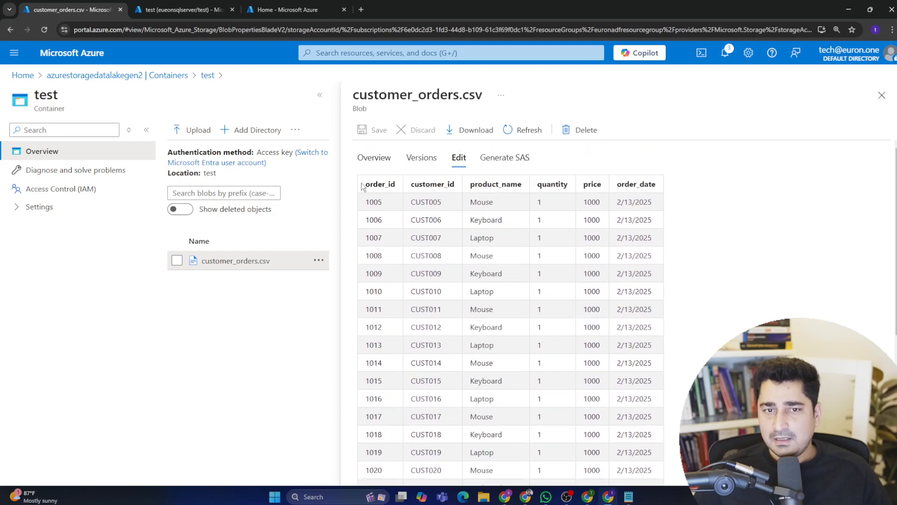
left_click_drag(363, 186, 670, 183)
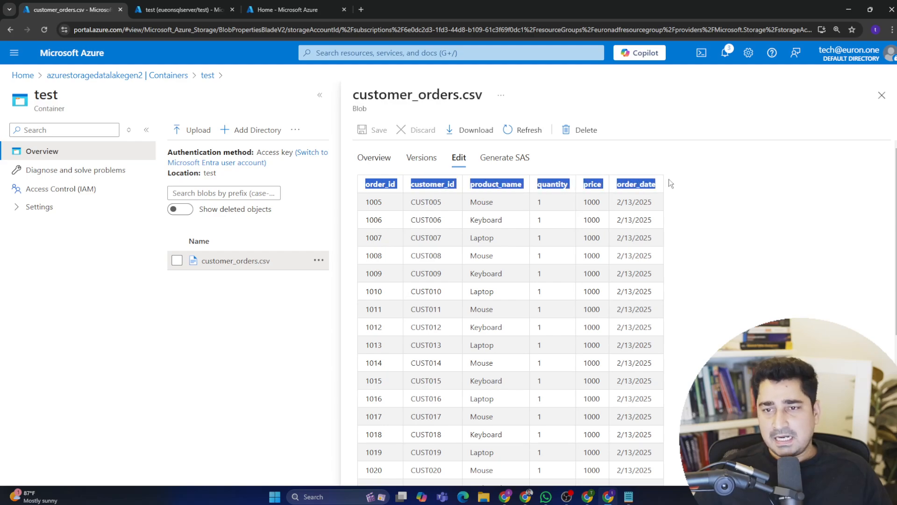
left_click(649, 192)
left_click_drag(658, 186, 660, 436)
left_click(659, 436)
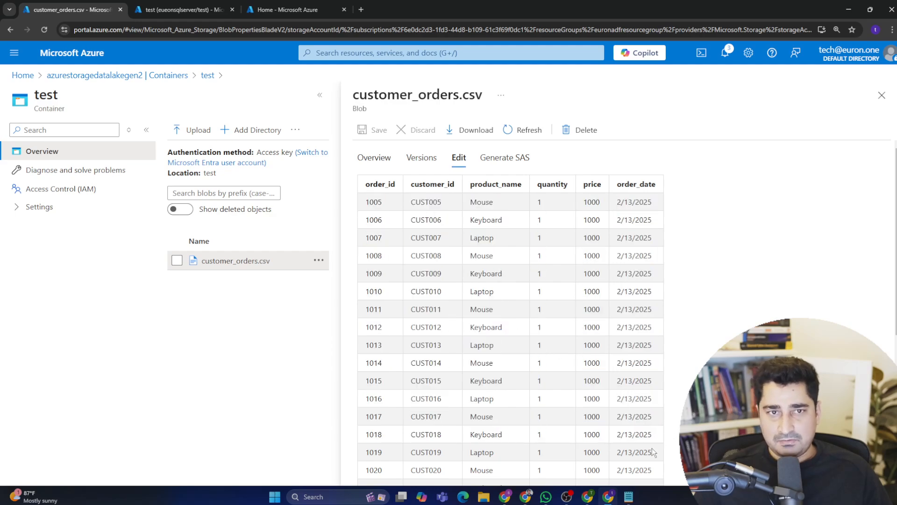
left_click(214, 10)
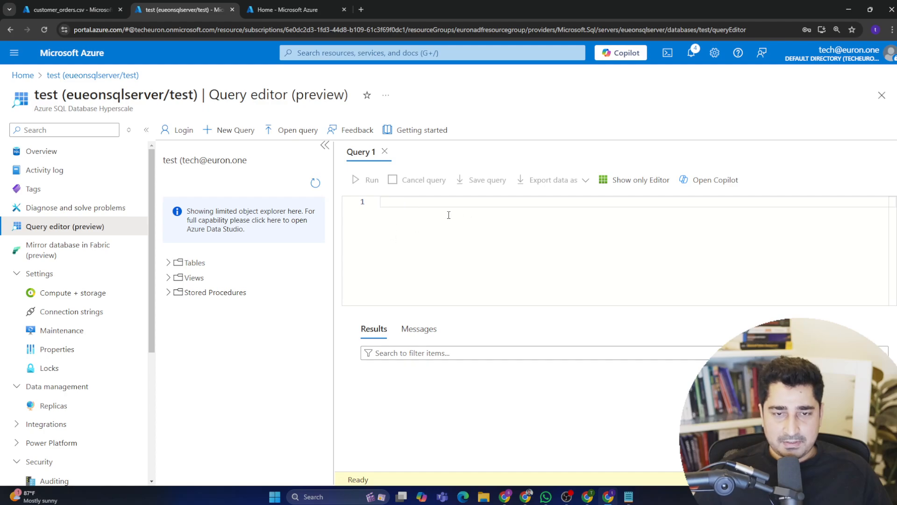
Step: Paste the CREATE TABLE Orders statement into the empty query
left_click(169, 262)
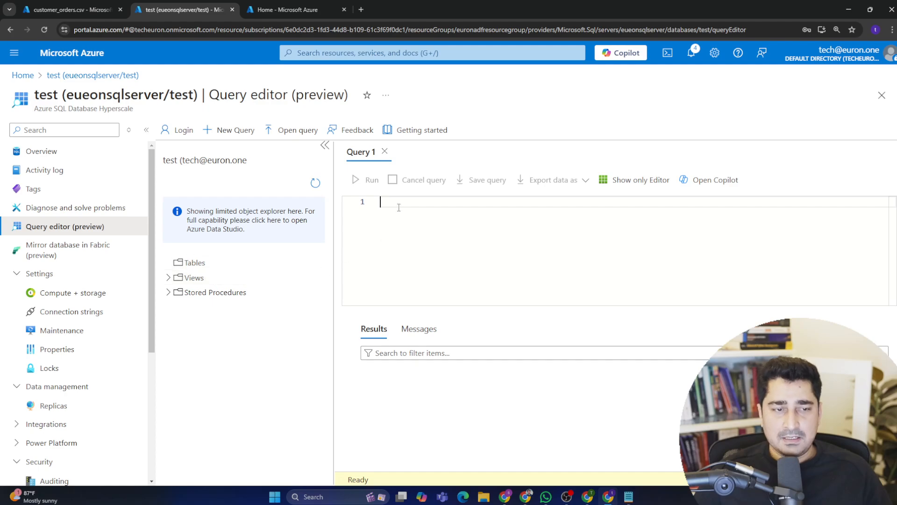
key("alt+Tab")
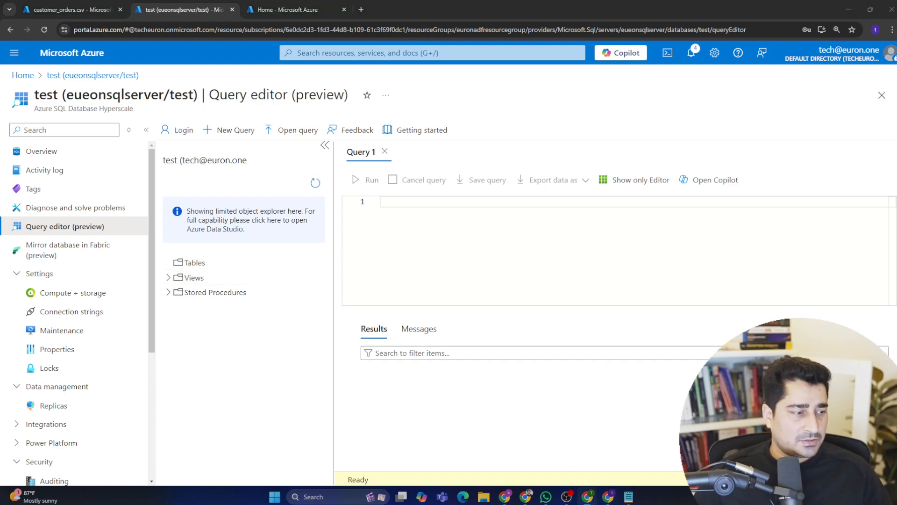
left_click(383, 202)
type("CREATE TABLE Orders (     order_id INT PRIMARY KEY,     customer_id VARCHAR(50),     product_name VARCHAR(100),     quantity INT,     price DECIMAL(10,2),     order_date DATE );")
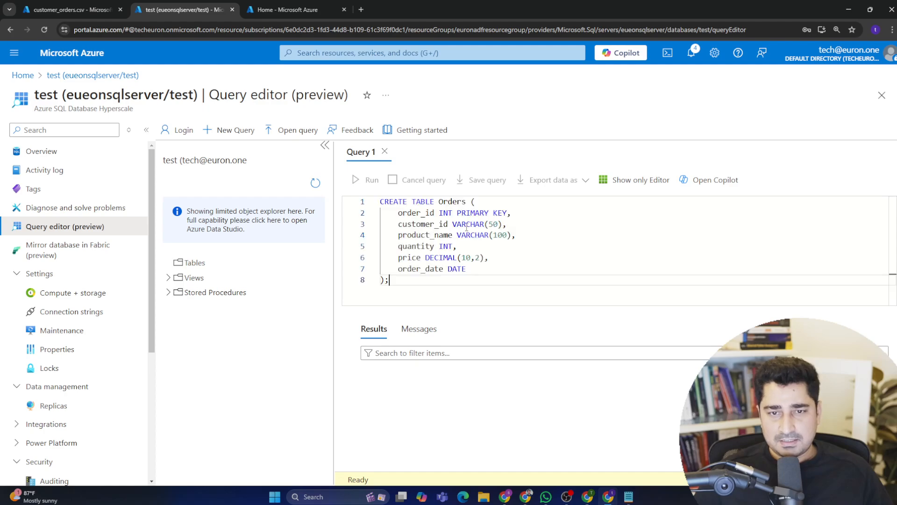
Step: Compare the column names order_id, product_name, quantity, price and order_date against the CSV headers
left_click_drag(381, 202, 472, 204)
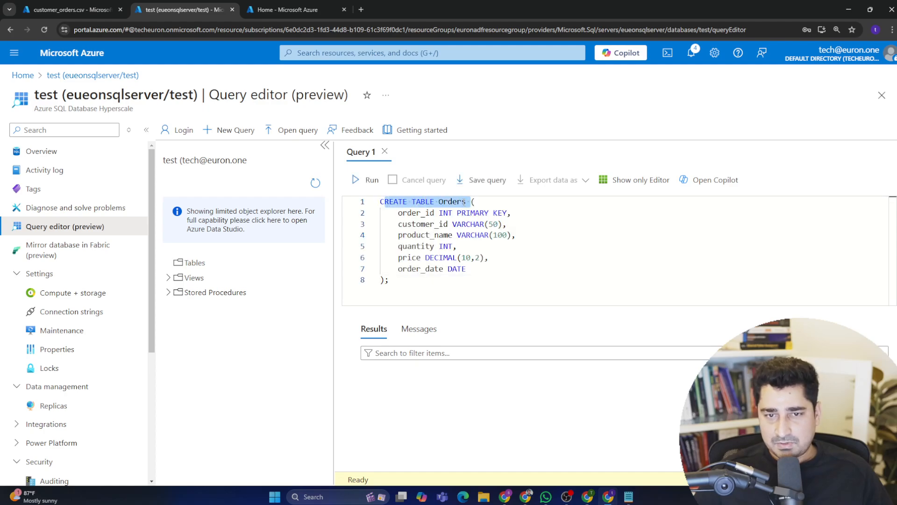
left_click(459, 202)
left_click(418, 213)
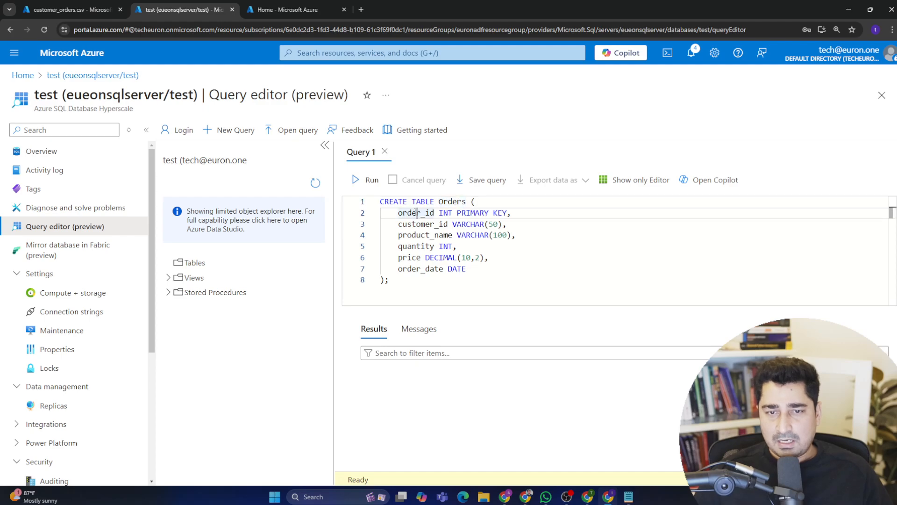
left_click(523, 209)
double_click(416, 213)
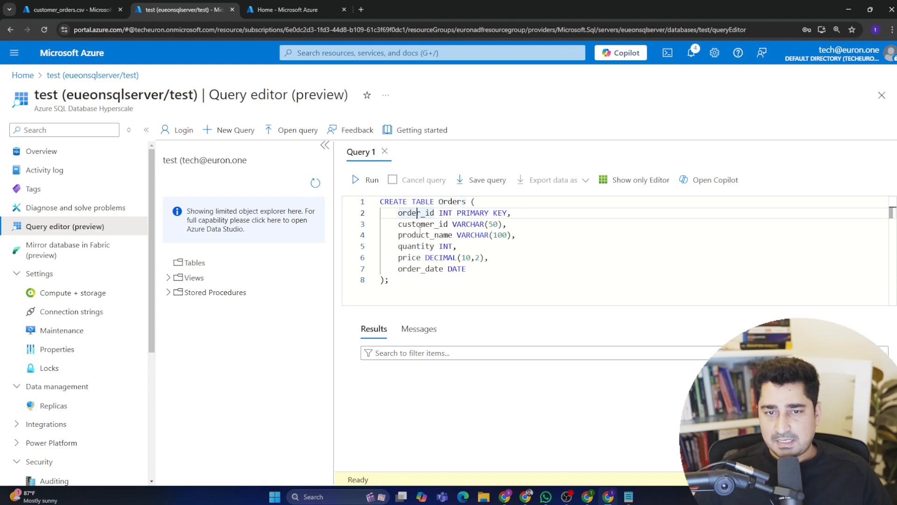
double_click(425, 235)
double_click(415, 246)
double_click(414, 258)
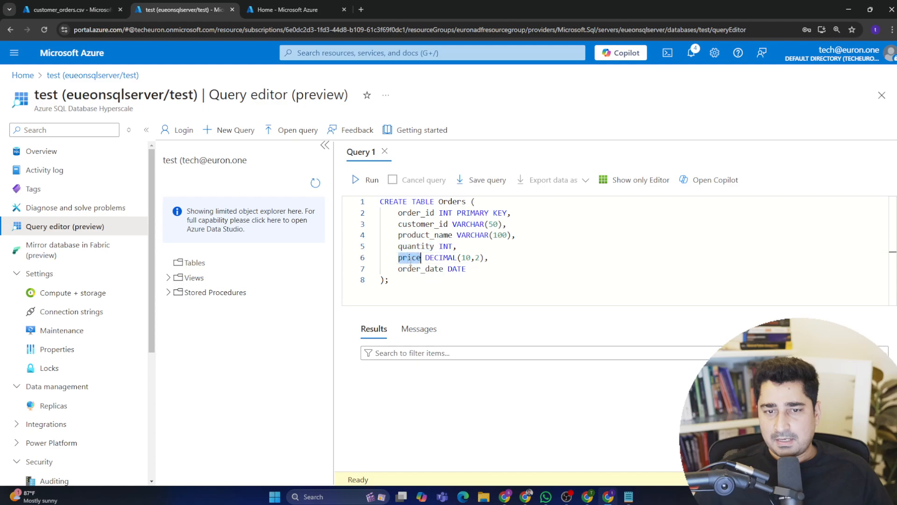
double_click(423, 271)
left_click(71, 9)
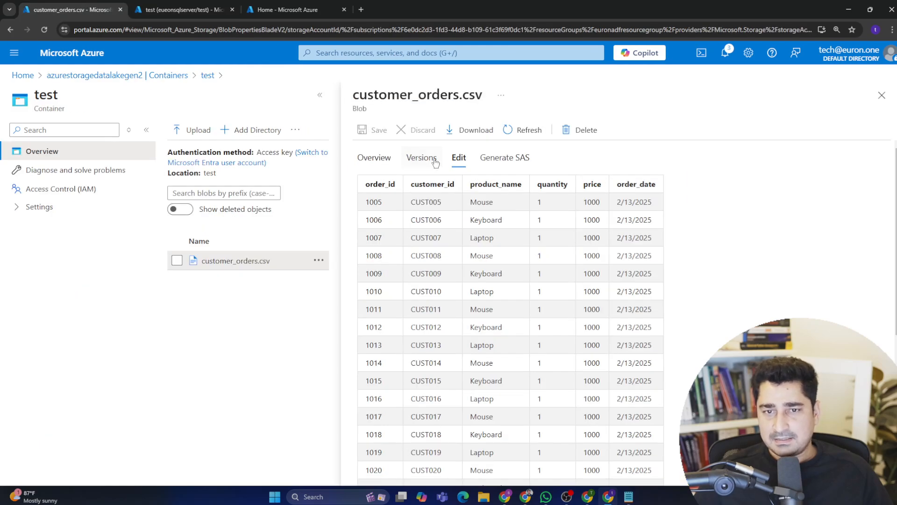
mouse_move(363, 186)
left_mouse_down()
mouse_move(660, 185)
mouse_move(365, 185)
left_mouse_up()
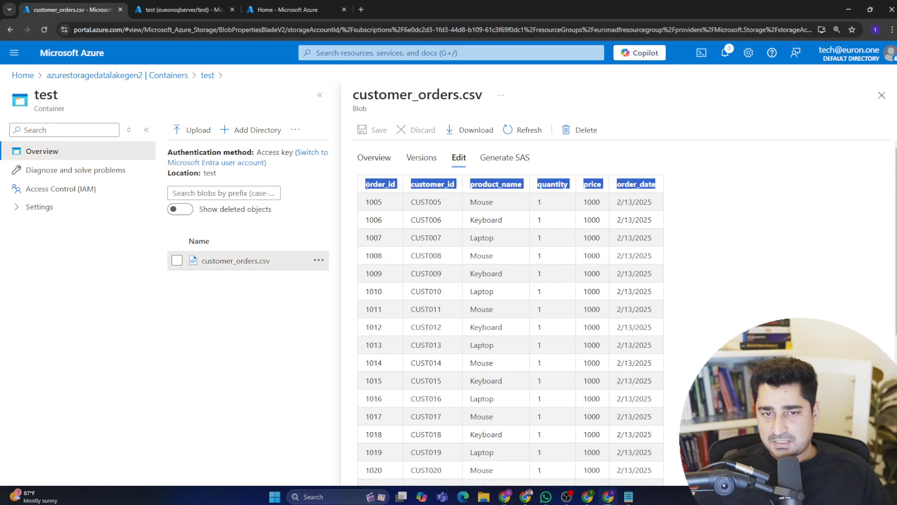
left_click(374, 185)
left_click(197, 8)
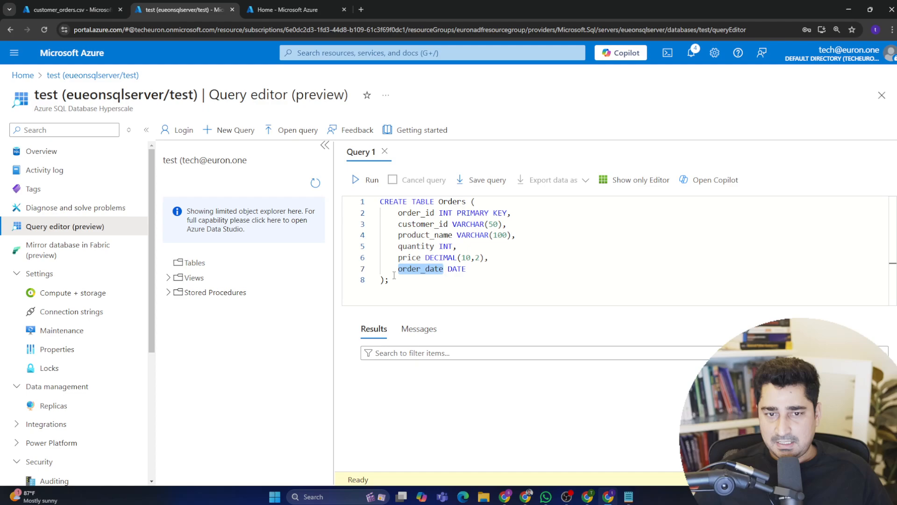
Step: Run the CREATE TABLE Orders script, then rerun it unselected after the error
left_click(369, 181)
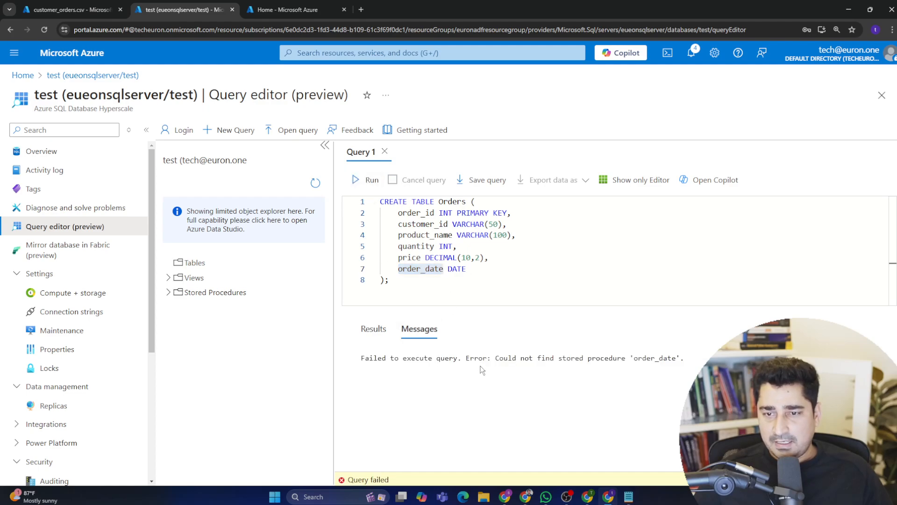
left_click_drag(455, 359, 698, 371)
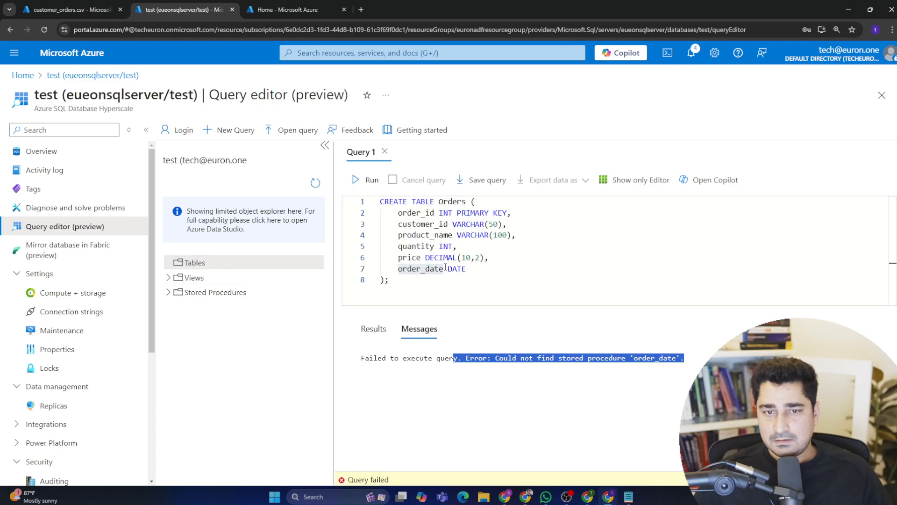
left_click(484, 270)
left_click(479, 281)
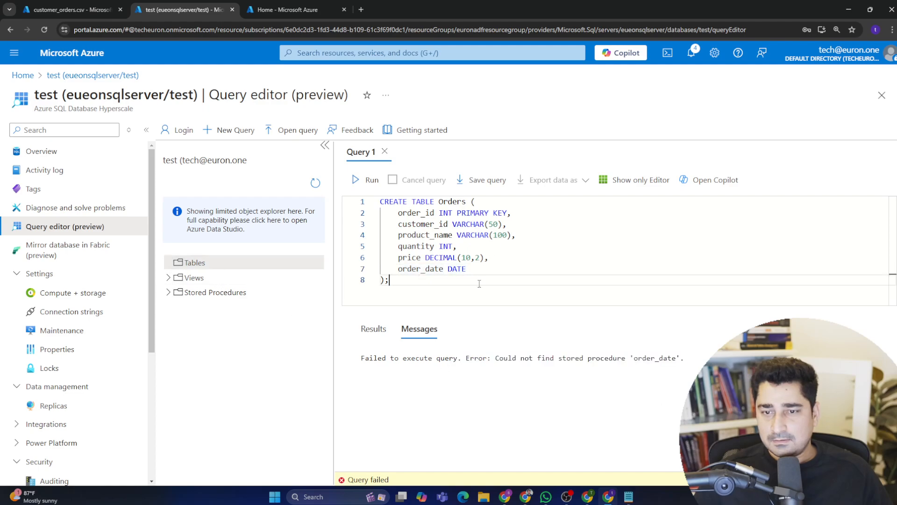
left_click(368, 182)
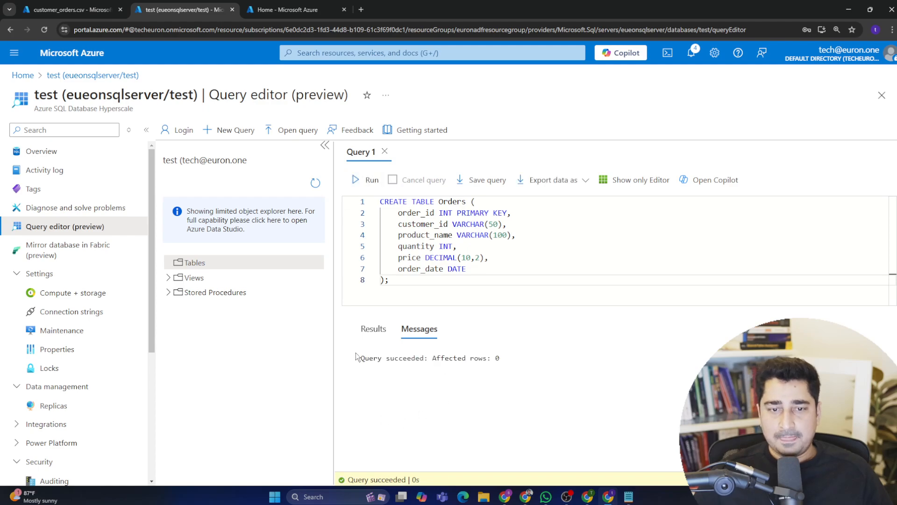
left_click_drag(355, 357, 526, 358)
left_click(443, 358)
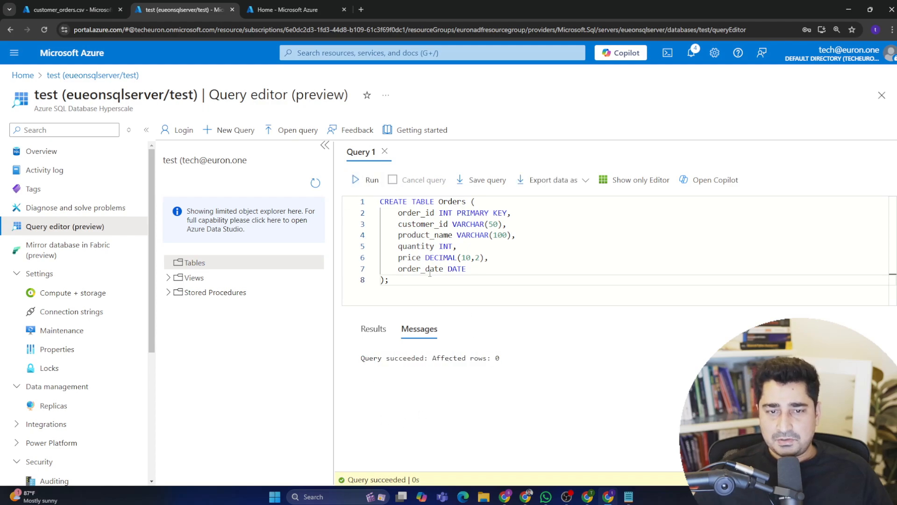
left_click_drag(390, 281, 372, 202)
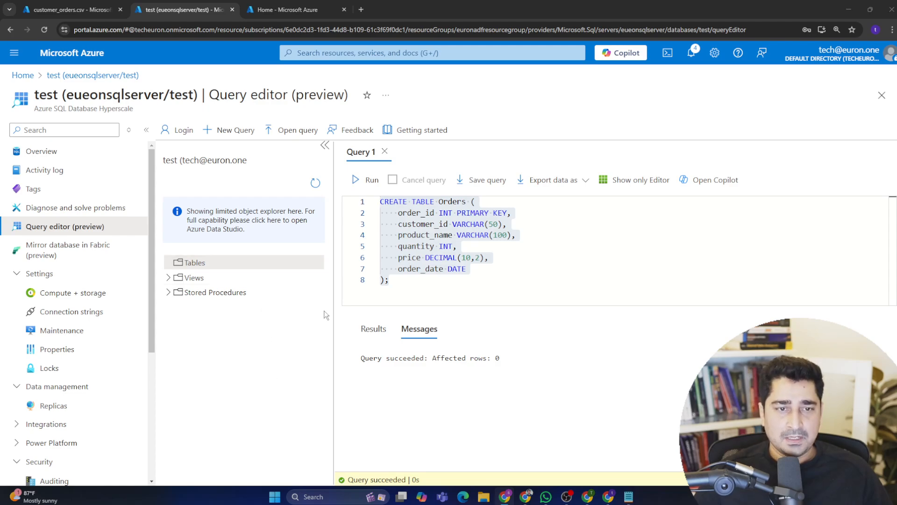
left_click(185, 261)
left_click(185, 262)
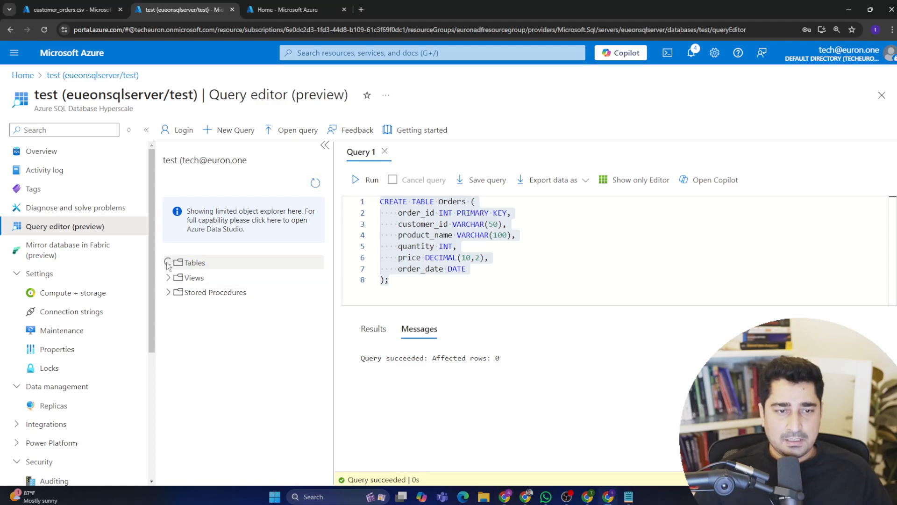
left_click(207, 277)
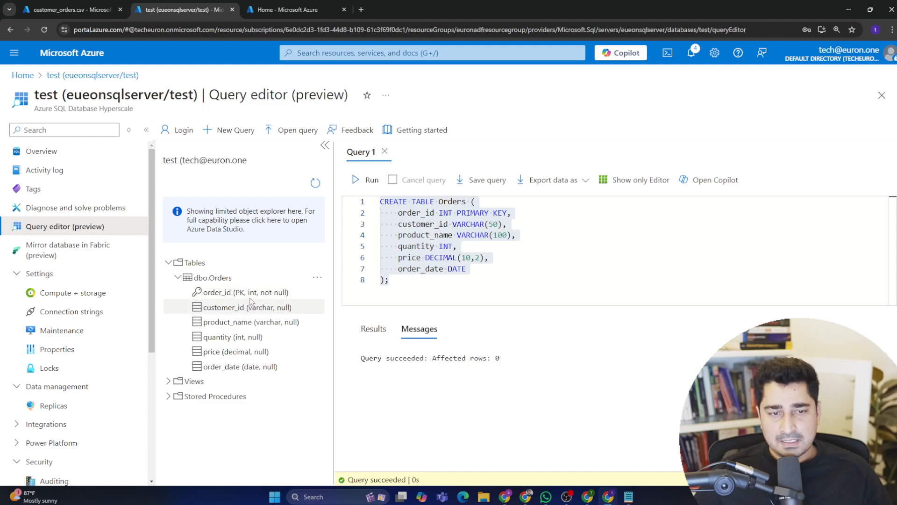
left_click(245, 305)
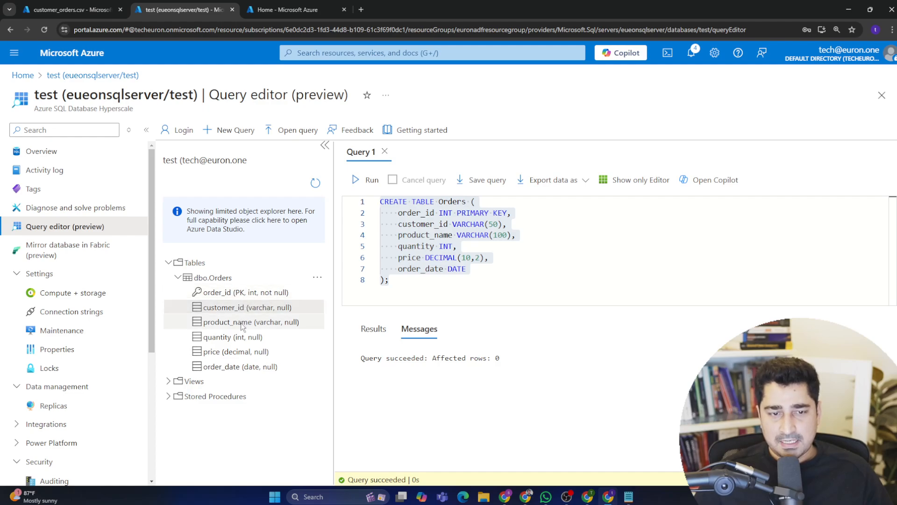
left_click(238, 351)
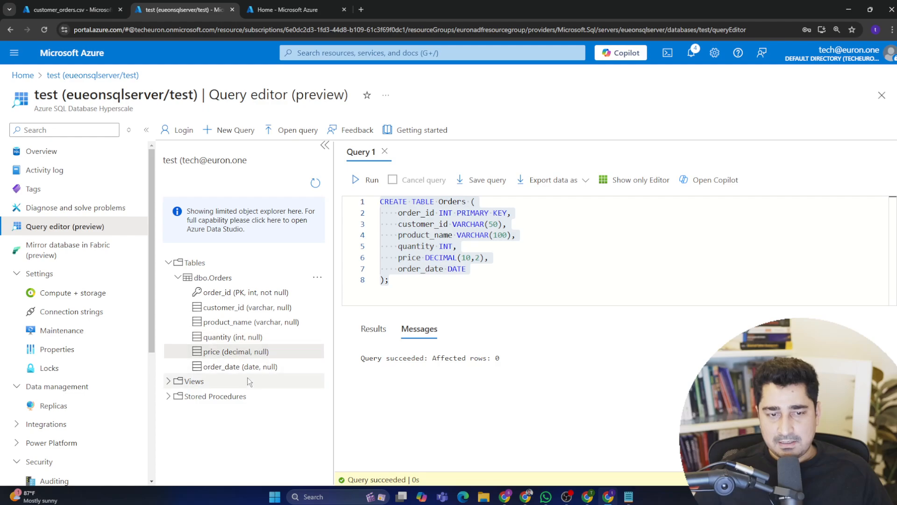
left_click(257, 368)
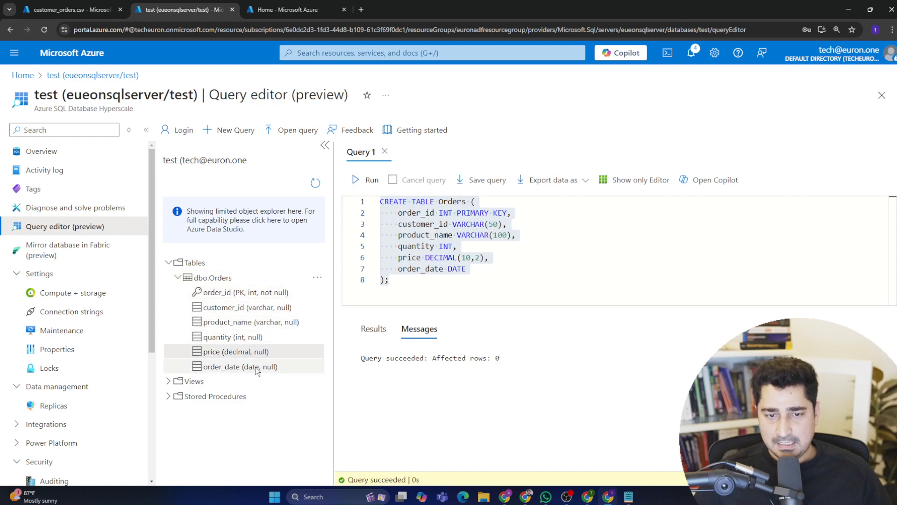
left_click(488, 282)
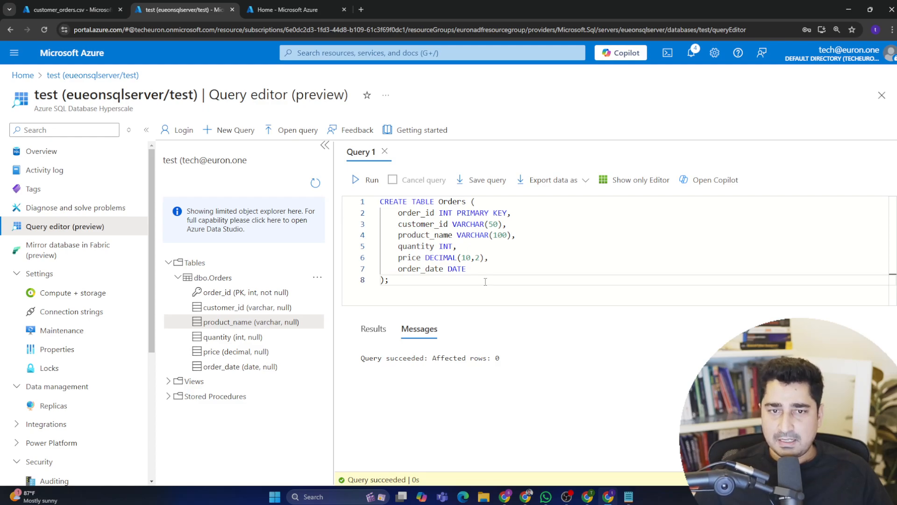
left_click_drag(485, 282, 352, 205)
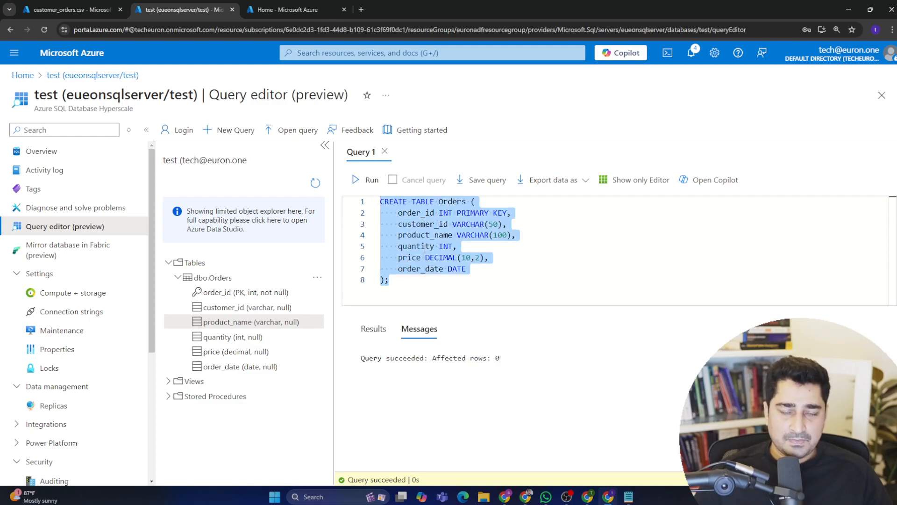
double_click(463, 202)
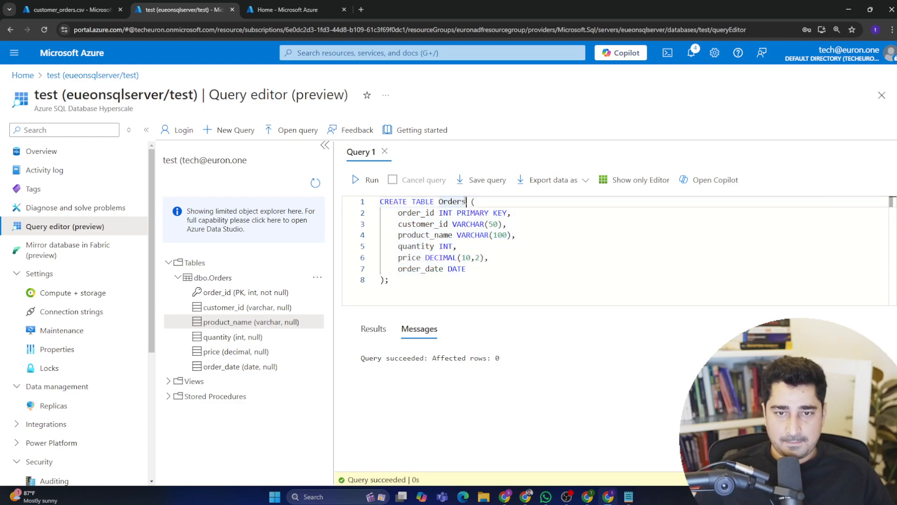
Step: Replace the script with select * from [dbo].[Orders], run it, and confirm 'No results'
left_click_drag(401, 286, 348, 193)
type("select * from")
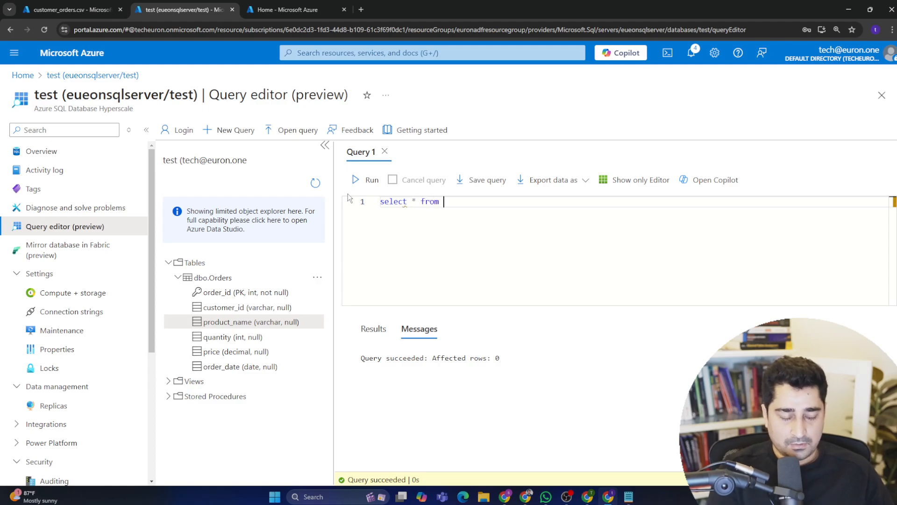
type(" dbo.")
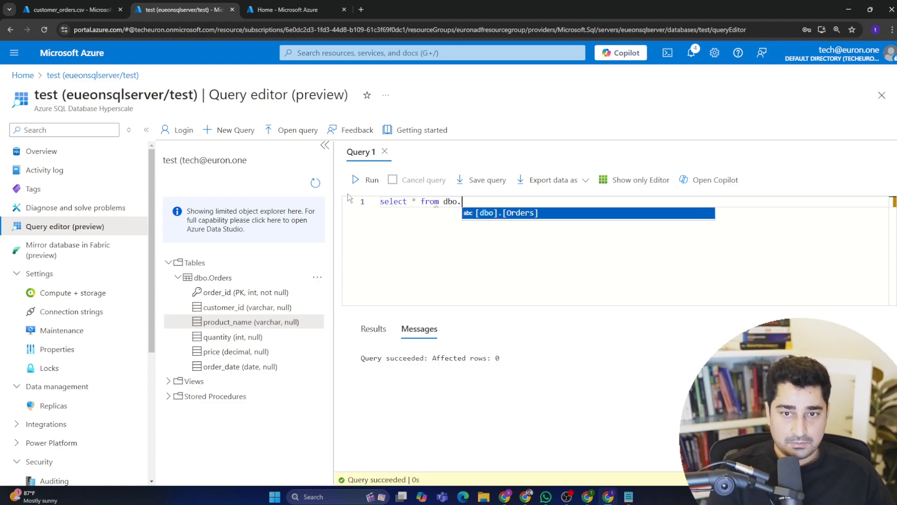
key("Tab")
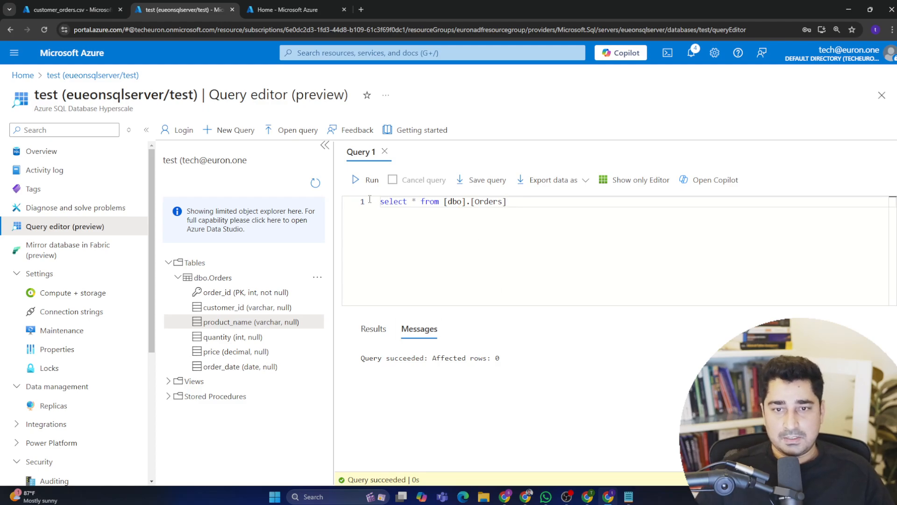
left_click(364, 178)
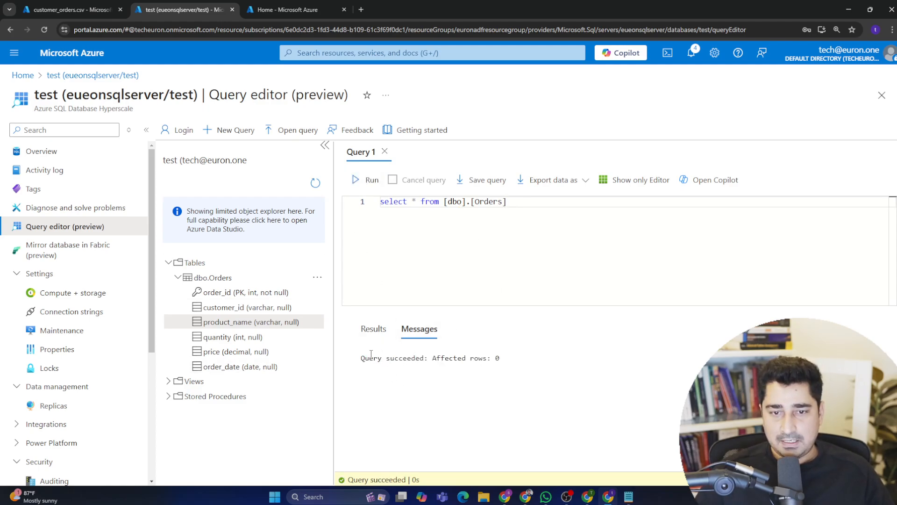
left_click_drag(361, 358, 330, 363)
left_click(371, 330)
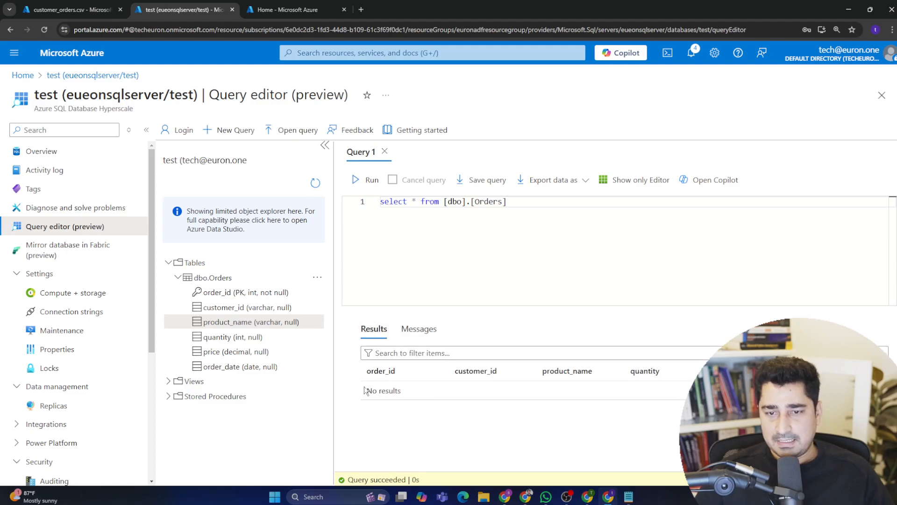
left_click_drag(352, 394, 446, 393)
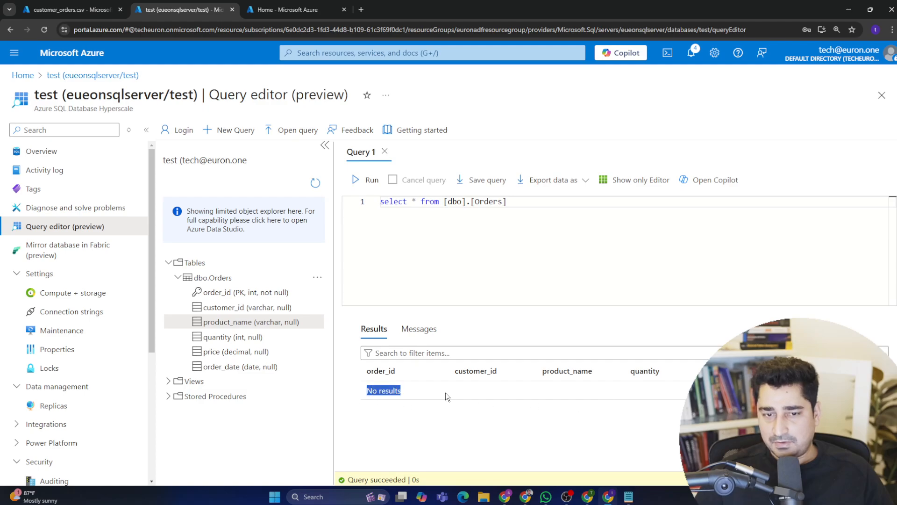
left_click(448, 392)
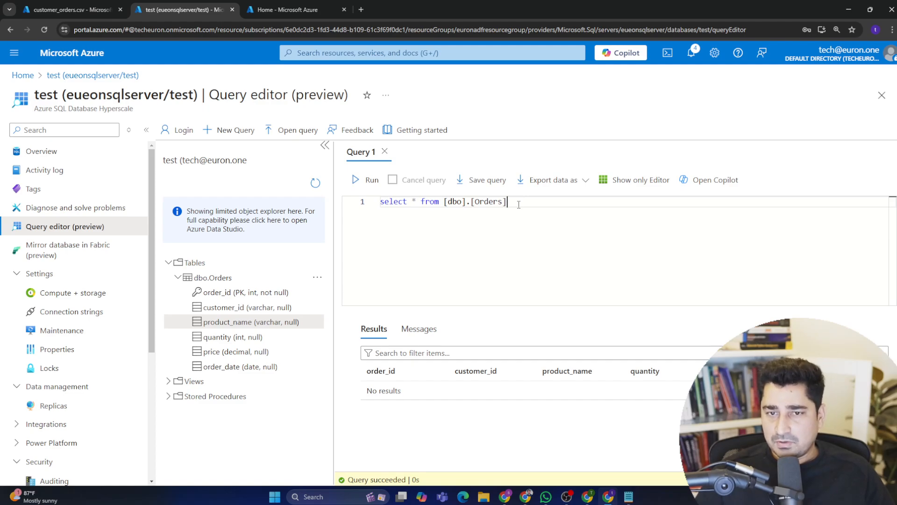
Step: Delete the select query from line 1 of the editor
left_click_drag(519, 204, 371, 206)
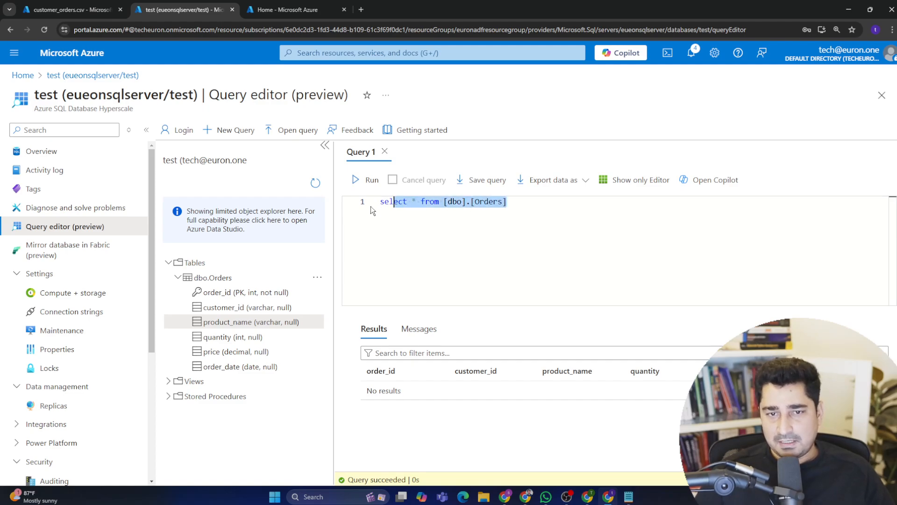
left_click(547, 212)
left_click_drag(542, 204, 367, 209)
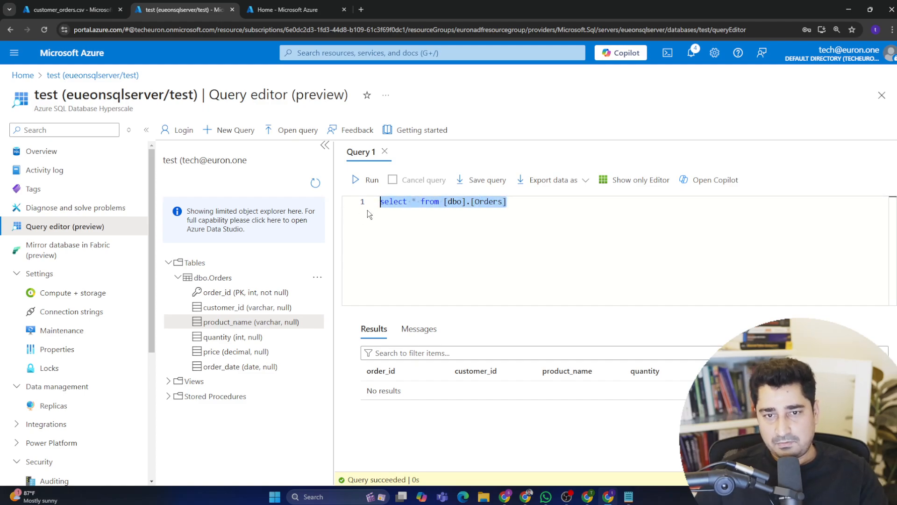
key("BackSpace")
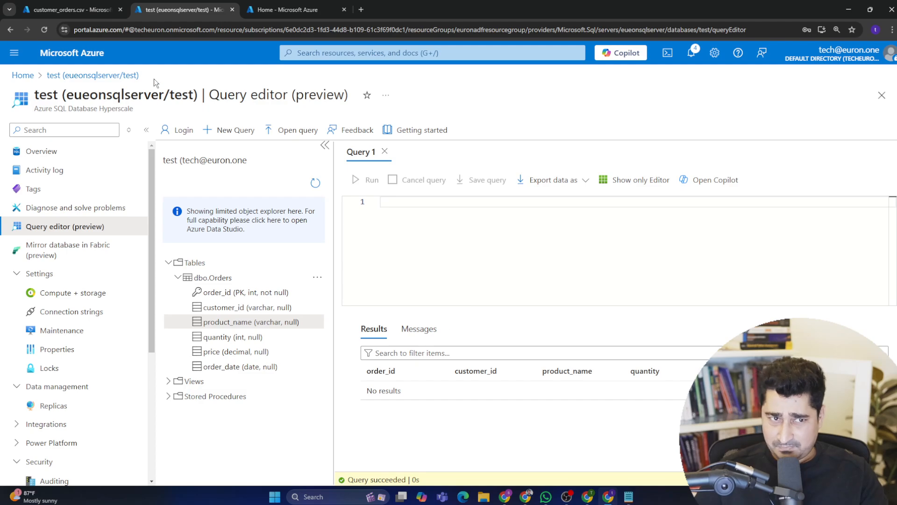
Step: Review the customer_orders.csv rows through order 1016, then return to the query editor
left_click(77, 6)
left_click_drag(364, 183, 607, 396)
left_click(722, 369)
left_click(182, 9)
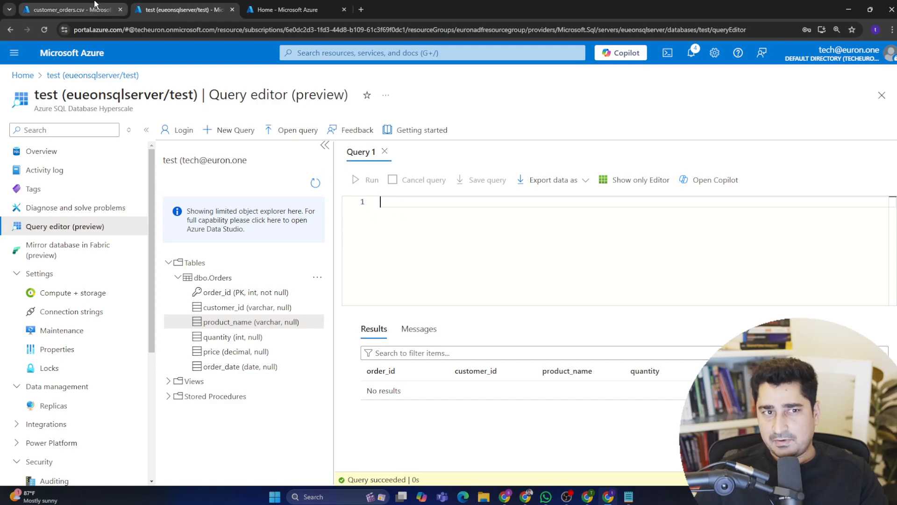
Step: Look over the customer_orders.csv rows through order 1017 and its six column headers
left_click(77, 9)
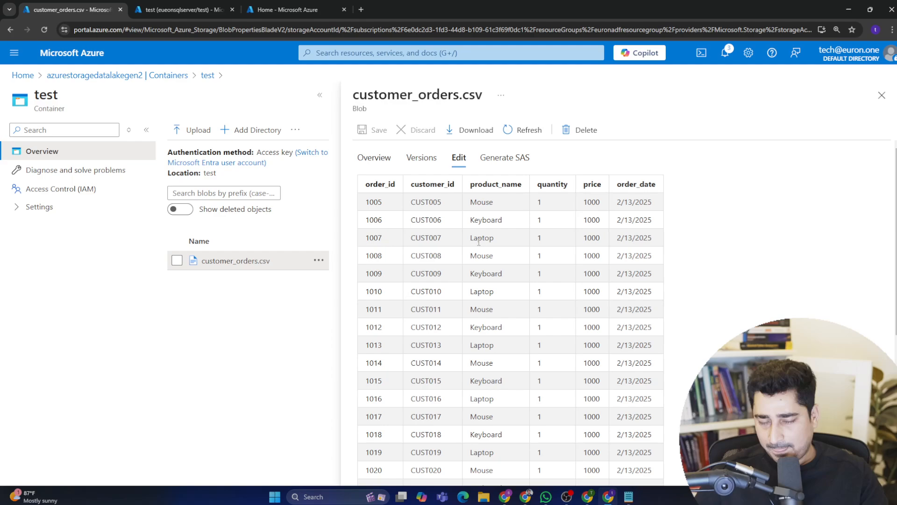
left_click_drag(347, 194, 666, 407)
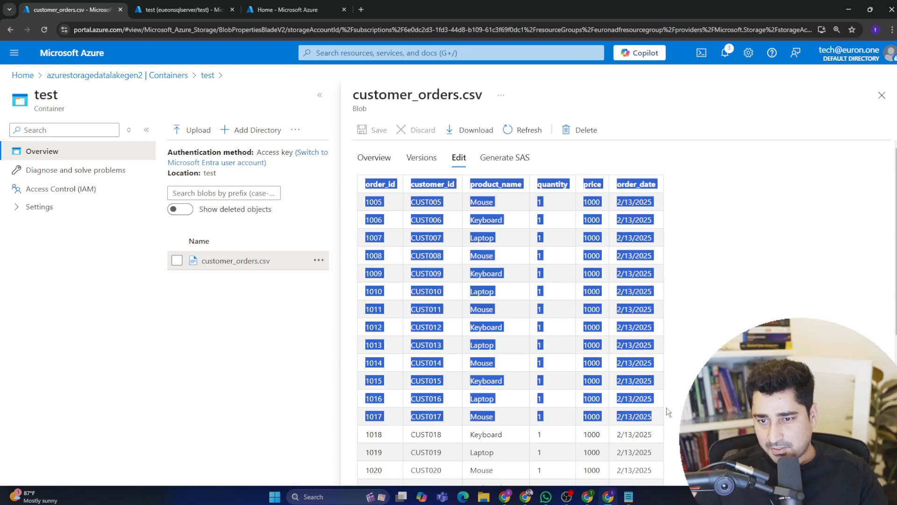
left_click(652, 430)
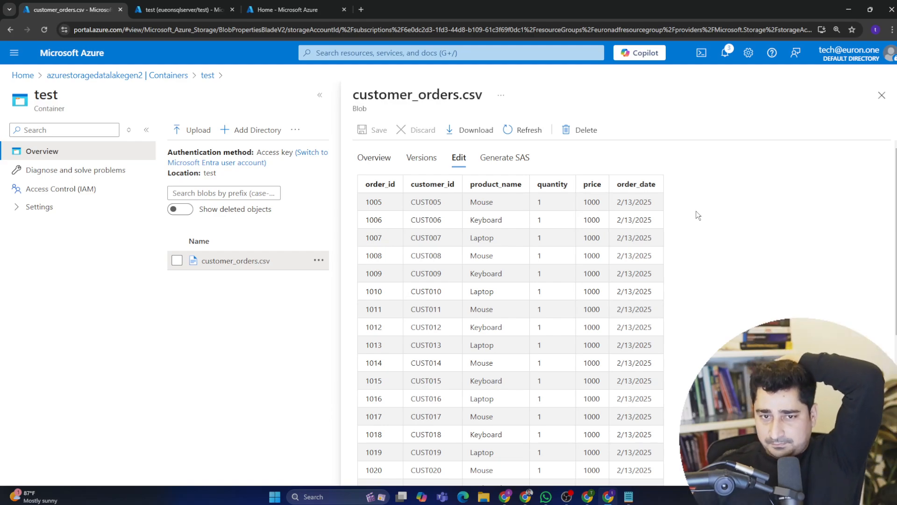
left_click_drag(395, 182, 356, 186)
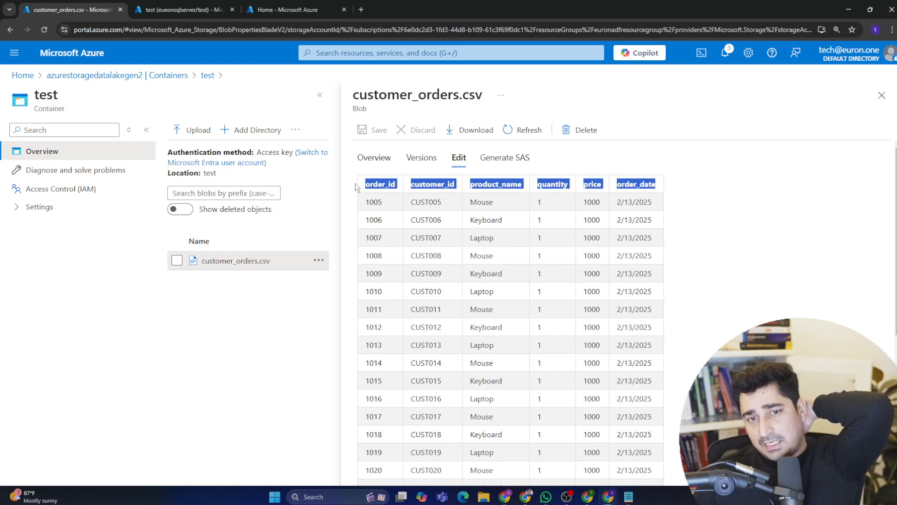
left_click(383, 185)
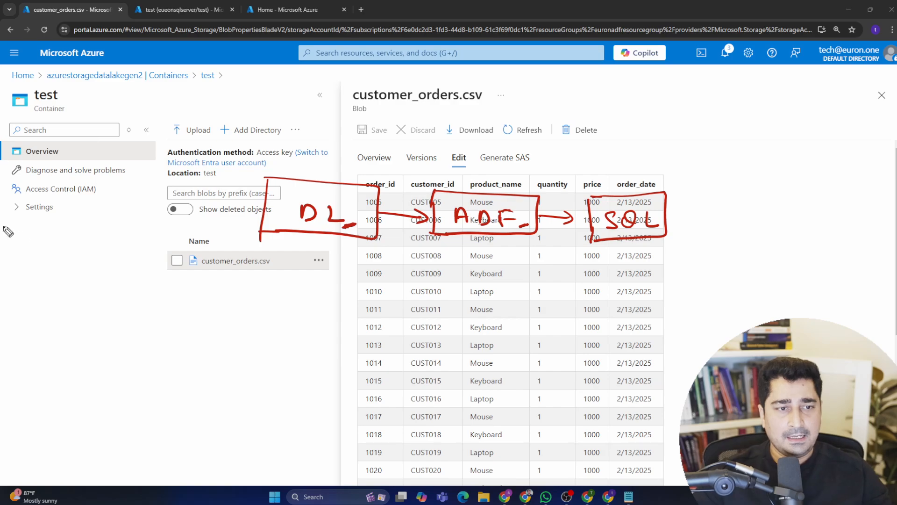
mouse_move(27, 356)
left_mouse_down()
mouse_move(19, 401)
mouse_move(88, 357)
mouse_move(26, 402)
mouse_move(62, 379)
mouse_move(57, 392)
mouse_move(77, 383)
mouse_move(66, 299)
mouse_move(73, 310)
left_mouse_up()
mouse_move(28, 256)
left_mouse_down()
mouse_move(24, 282)
mouse_move(79, 255)
mouse_move(32, 291)
mouse_move(70, 275)
mouse_move(90, 281)
left_mouse_up()
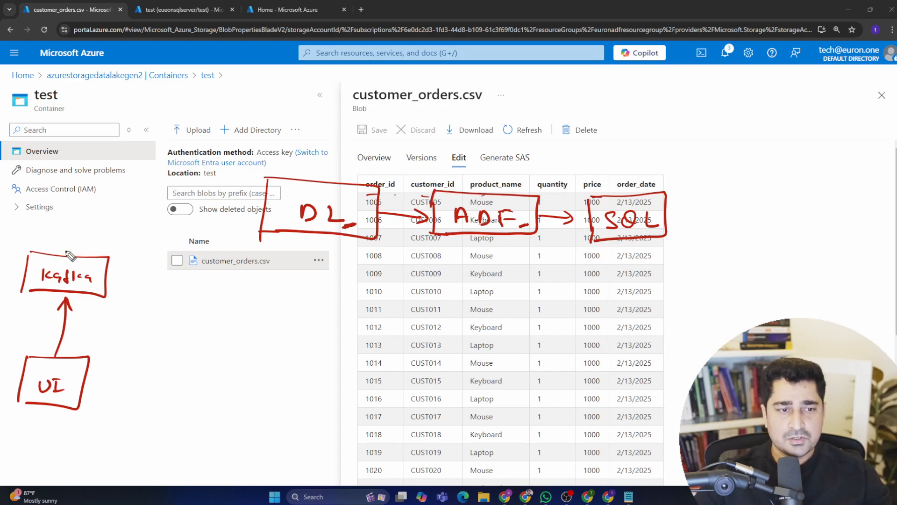
mouse_move(65, 255)
left_mouse_down()
mouse_move(65, 228)
mouse_move(71, 237)
mouse_move(51, 172)
mouse_move(42, 219)
mouse_move(57, 208)
mouse_move(55, 197)
mouse_move(81, 210)
left_mouse_up()
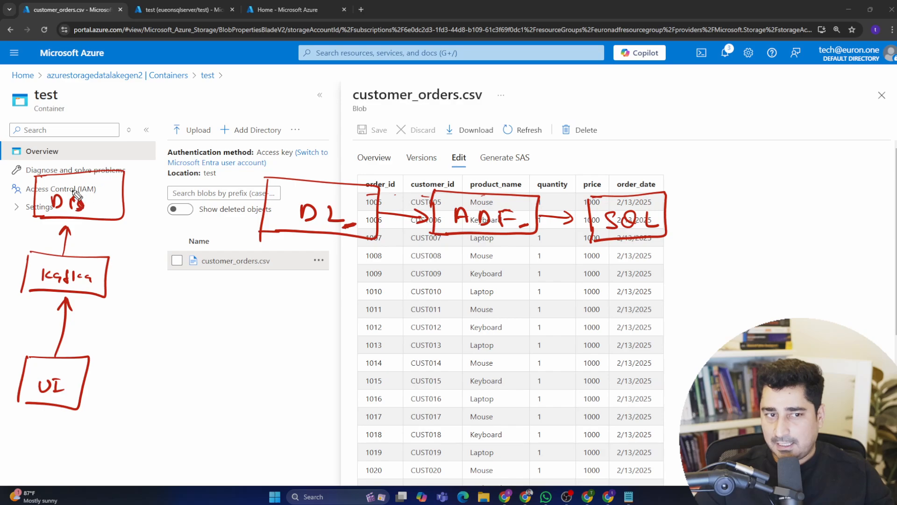
left_click_drag(75, 194, 80, 206)
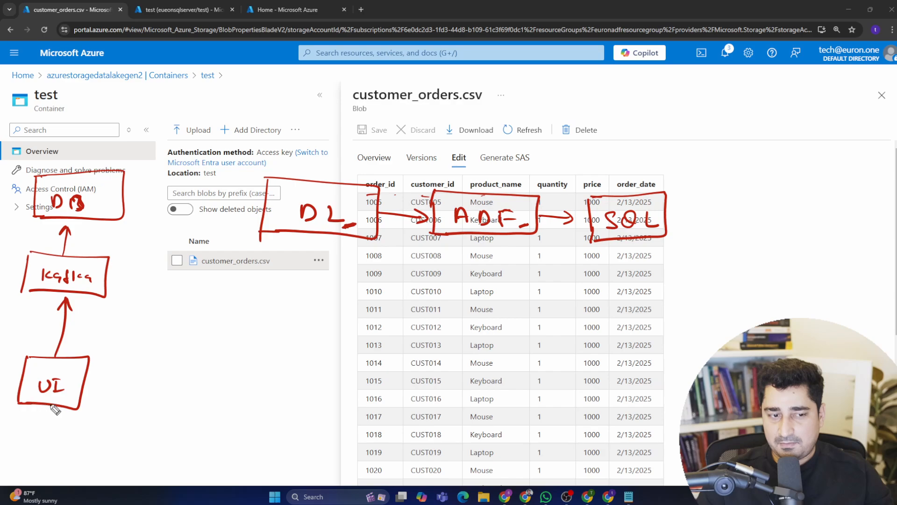
left_click_drag(98, 386, 100, 398)
left_click_drag(115, 387, 136, 394)
mouse_move(141, 393)
left_mouse_down()
mouse_move(147, 382)
mouse_move(148, 395)
left_mouse_up()
mouse_move(156, 382)
left_mouse_down()
mouse_move(108, 367)
mouse_move(136, 411)
mouse_move(162, 394)
left_mouse_up()
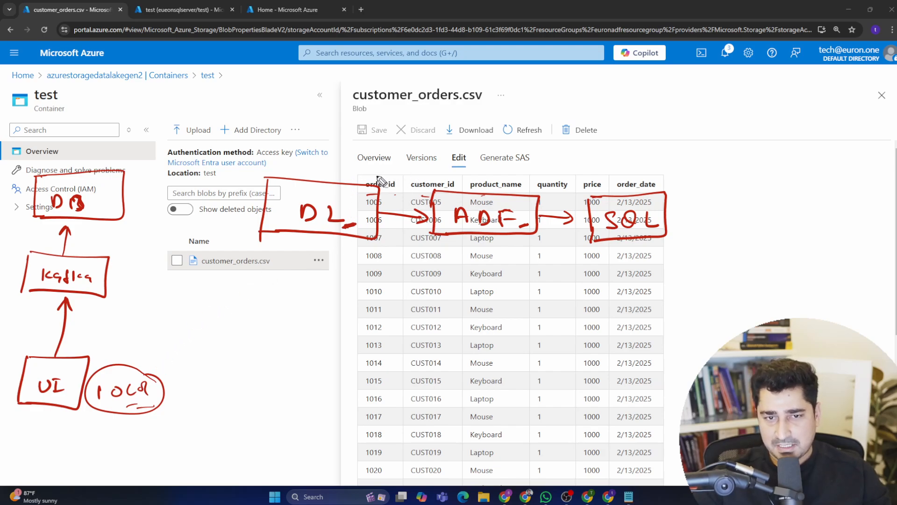
left_click_drag(490, 177, 510, 175)
left_click_drag(560, 176, 604, 177)
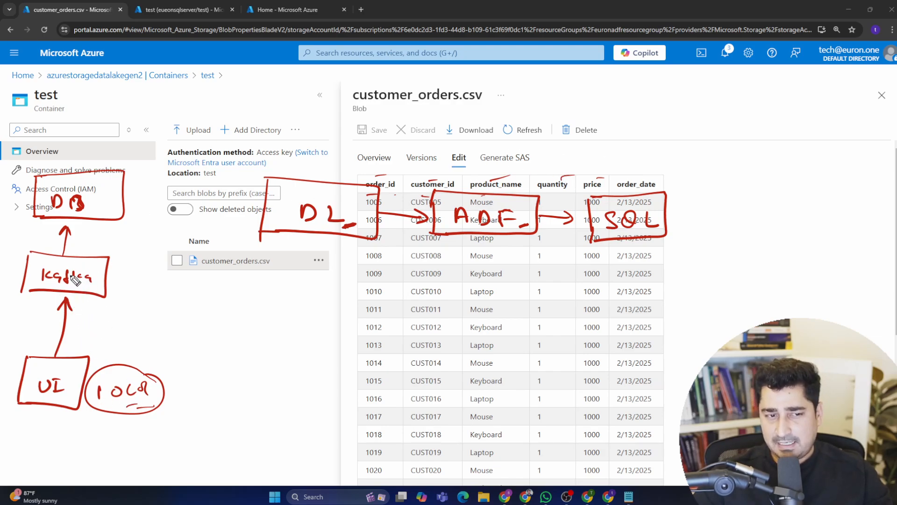
left_click_drag(372, 177, 429, 180)
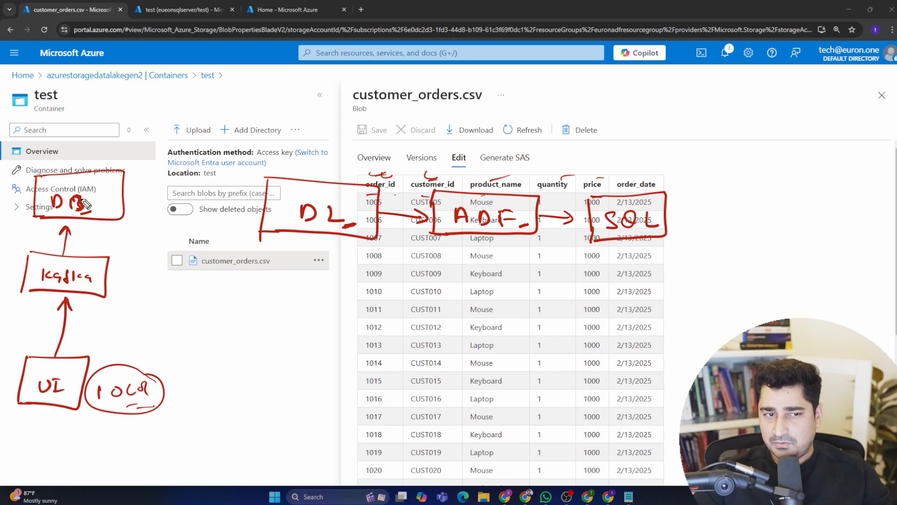
mouse_move(86, 204)
left_mouse_down()
mouse_move(46, 199)
mouse_move(96, 208)
mouse_move(94, 187)
left_mouse_up()
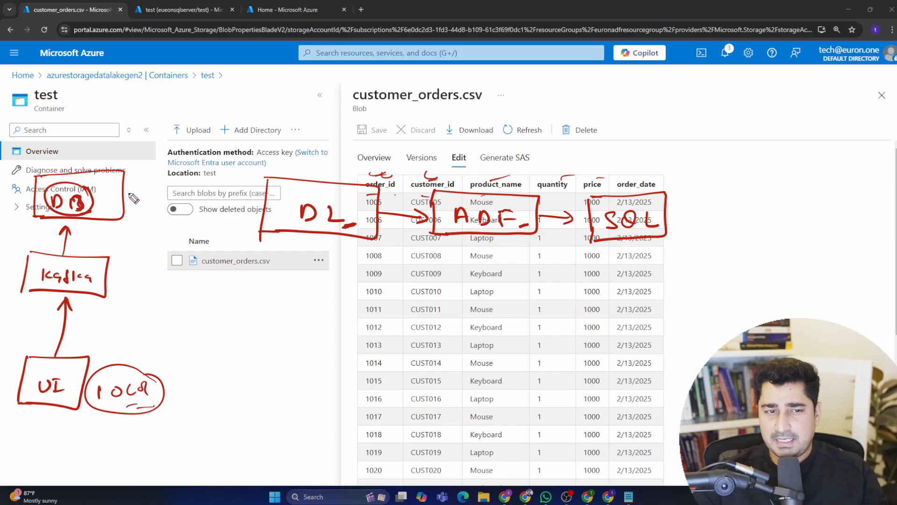
mouse_move(127, 193)
left_mouse_down()
mouse_move(262, 210)
mouse_move(256, 224)
mouse_move(266, 211)
left_mouse_up()
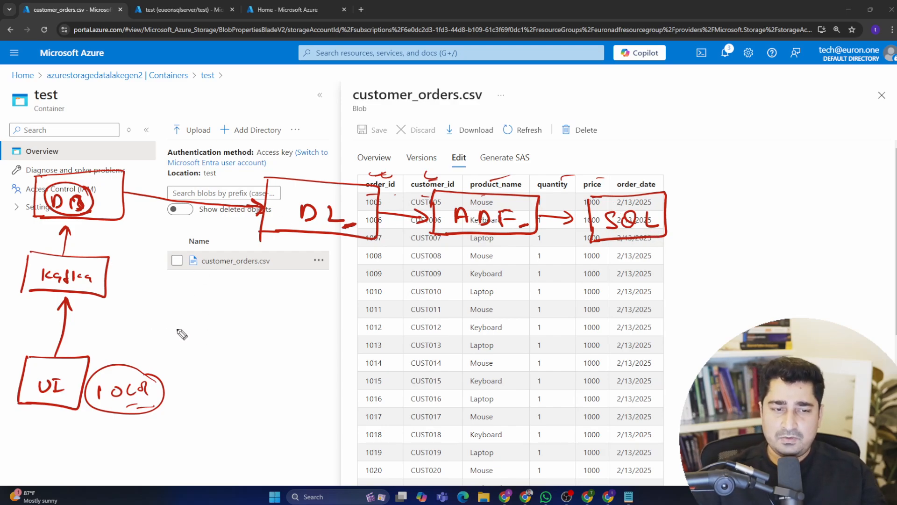
mouse_move(165, 321)
left_mouse_down()
mouse_move(167, 335)
mouse_move(192, 327)
mouse_move(217, 336)
mouse_move(208, 314)
left_mouse_up()
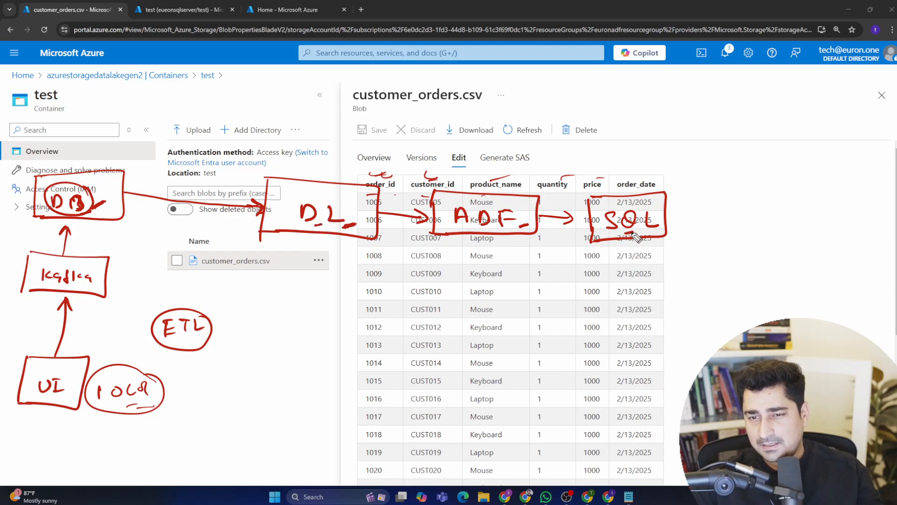
mouse_move(669, 216)
left_mouse_down()
mouse_move(687, 214)
mouse_move(701, 233)
left_mouse_up()
mouse_move(709, 195)
left_mouse_down()
mouse_move(770, 233)
mouse_move(708, 232)
left_mouse_up()
mouse_move(715, 228)
left_mouse_down()
mouse_move(720, 213)
mouse_move(763, 218)
left_mouse_up()
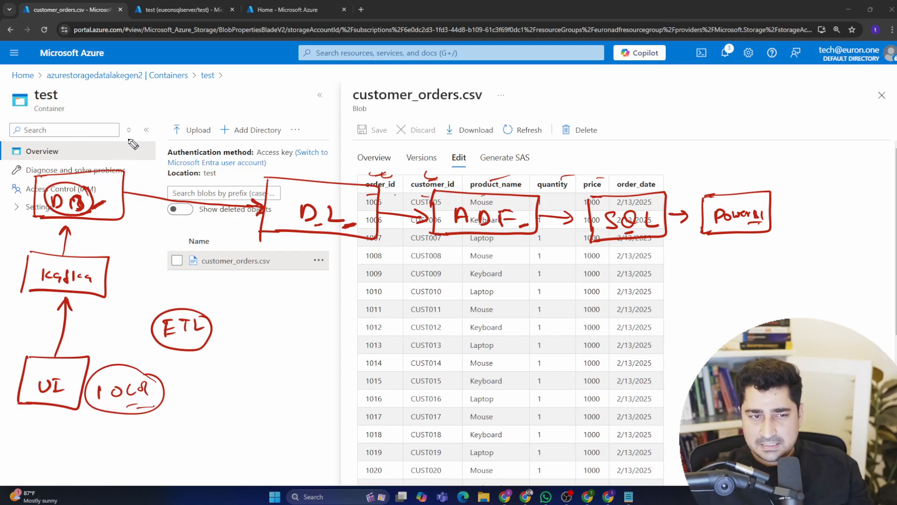
Step: Outline the source systems, thicken the SQL→PowerBI arrow, and label the source side 1
mouse_move(14, 150)
left_mouse_down()
mouse_move(171, 149)
mouse_move(234, 256)
mouse_move(205, 446)
mouse_move(28, 456)
left_mouse_up()
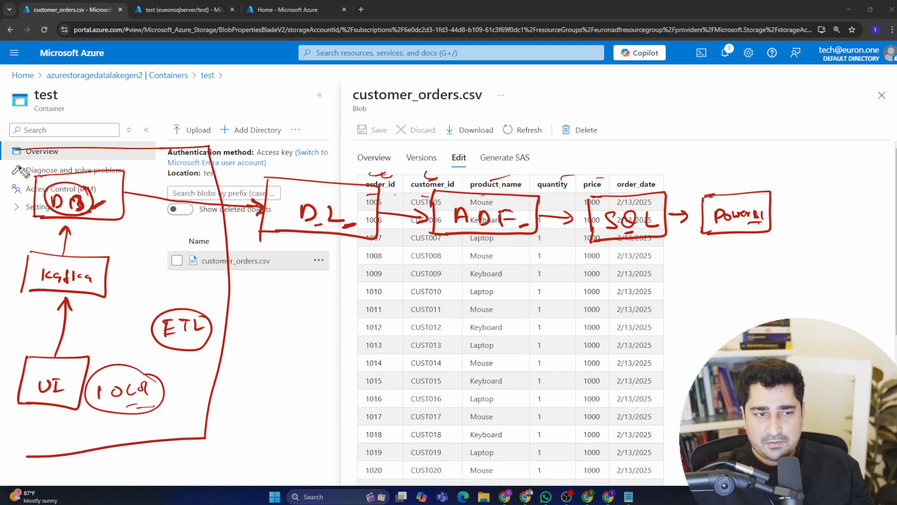
mouse_move(16, 151)
left_mouse_down()
mouse_move(13, 465)
mouse_move(29, 460)
left_mouse_up()
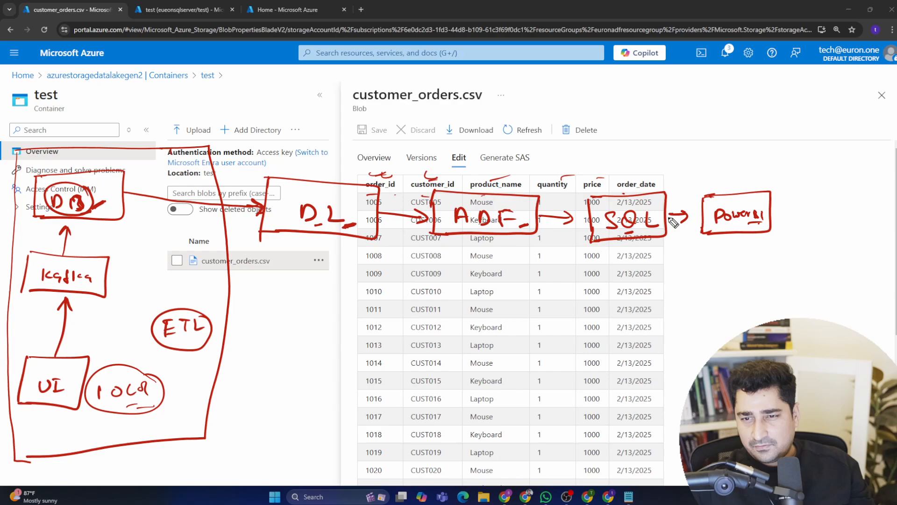
left_click_drag(667, 216, 690, 216)
left_click_drag(683, 211, 683, 222)
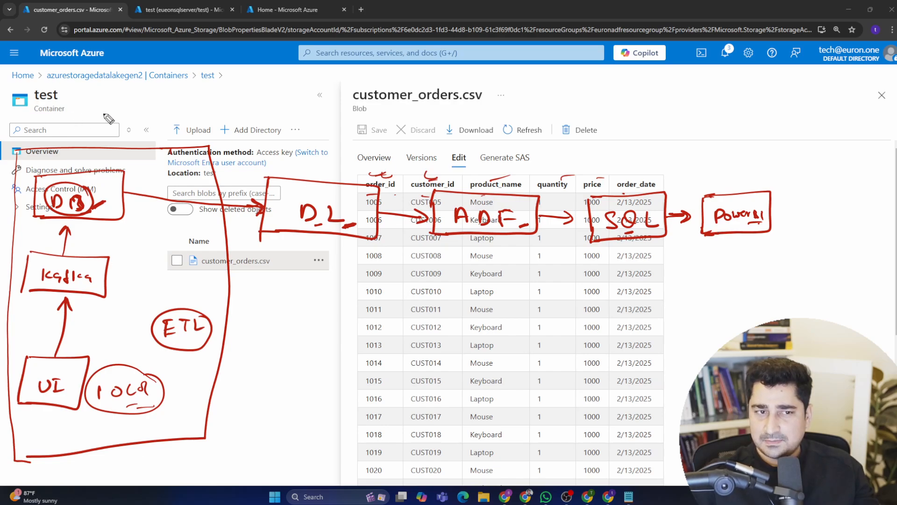
left_click_drag(111, 107, 113, 123)
mouse_move(111, 103)
left_mouse_down()
mouse_move(129, 113)
mouse_move(111, 102)
left_mouse_up()
Step: Box DL, ADF and SQL as stage 2, label PowerBI 3, and mark the DB and DL boxes
left_click_drag(238, 150, 237, 292)
mouse_move(235, 148)
left_mouse_down()
mouse_move(703, 159)
mouse_move(687, 262)
left_mouse_up()
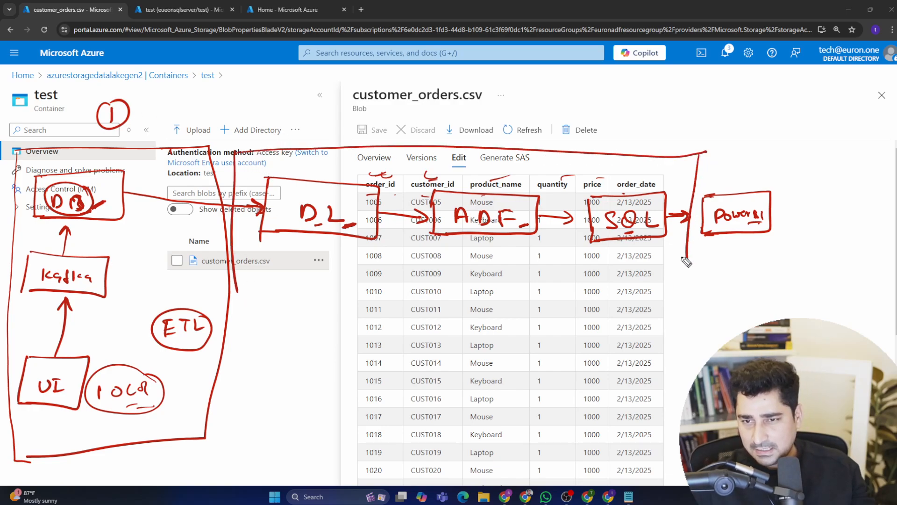
left_click_drag(242, 290, 687, 271)
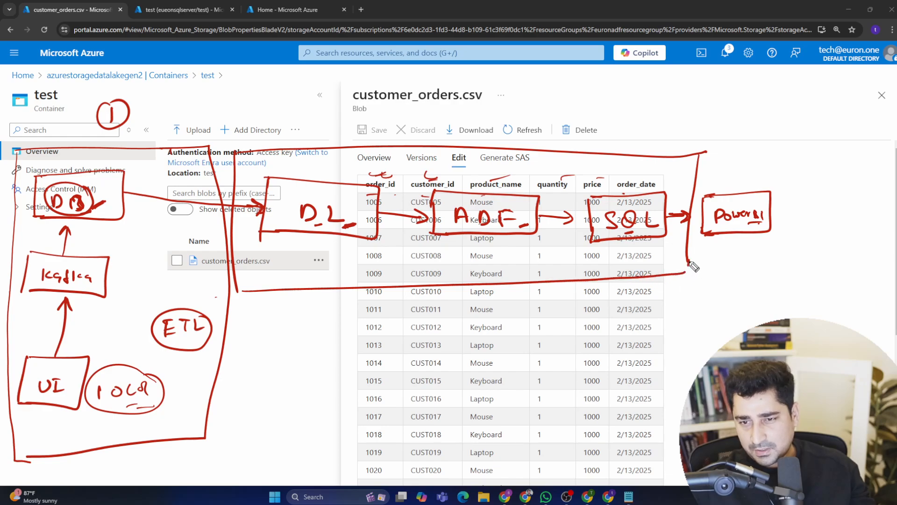
mouse_move(445, 120)
left_mouse_down()
mouse_move(460, 135)
mouse_move(456, 112)
left_mouse_up()
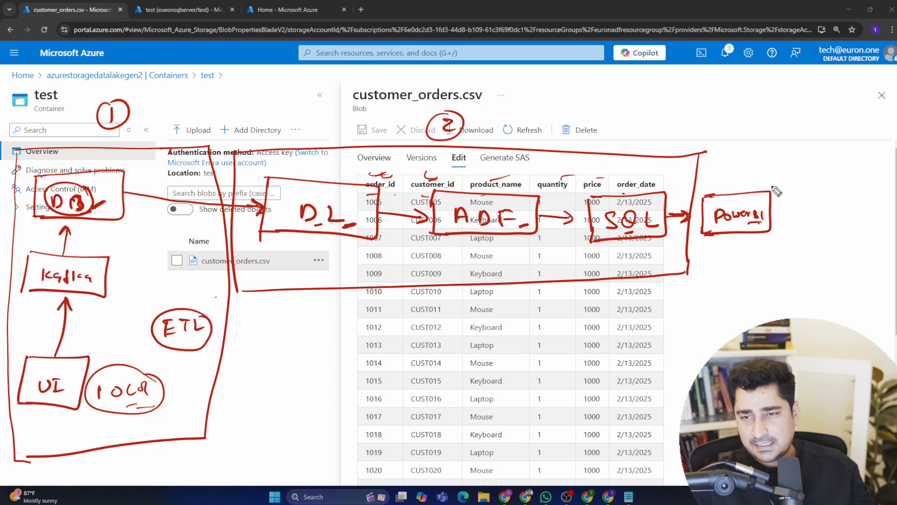
left_click_drag(731, 163, 747, 167)
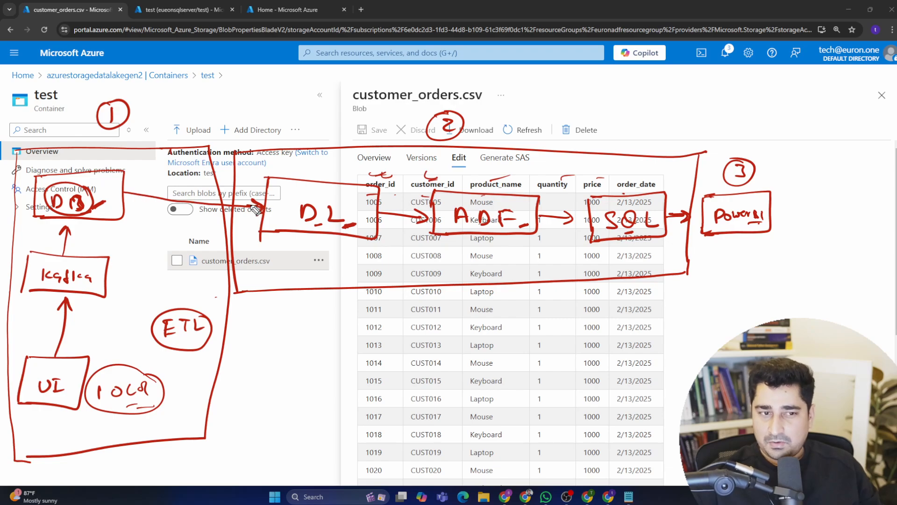
left_click_drag(129, 215, 136, 215)
left_click_drag(287, 243, 295, 241)
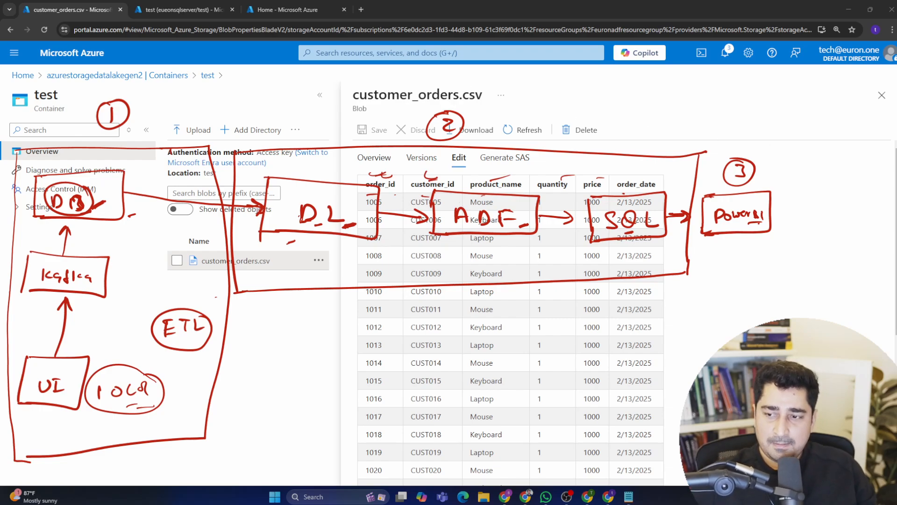
Step: Clear the sketch and place the cursor in the test database's empty Query 1 editor
key("Escape")
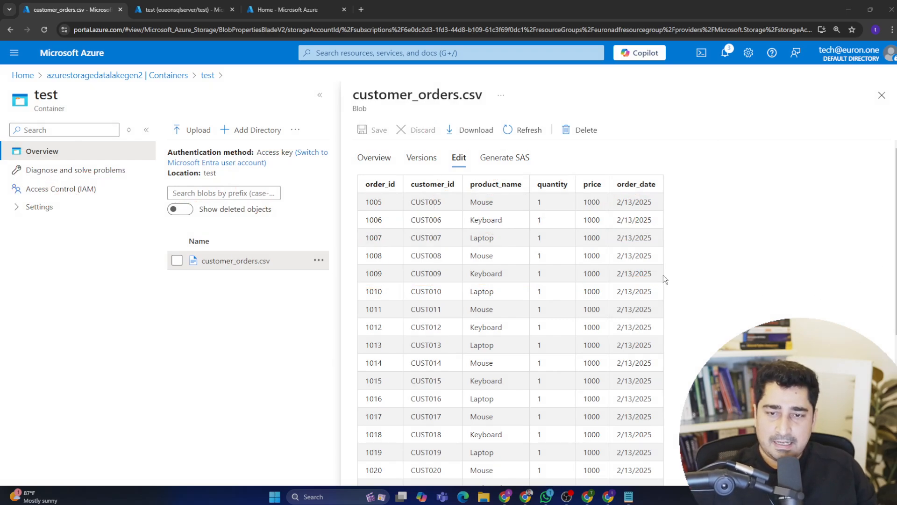
left_click(185, 5)
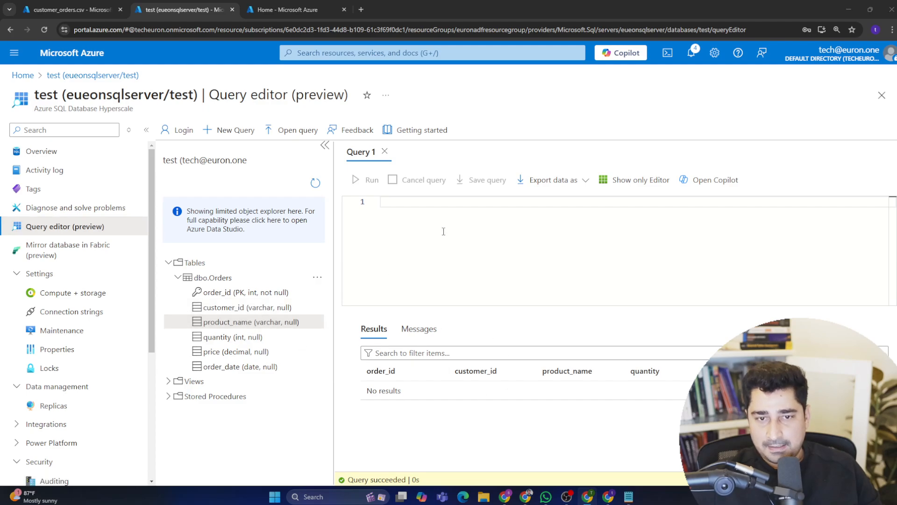
left_click(422, 202)
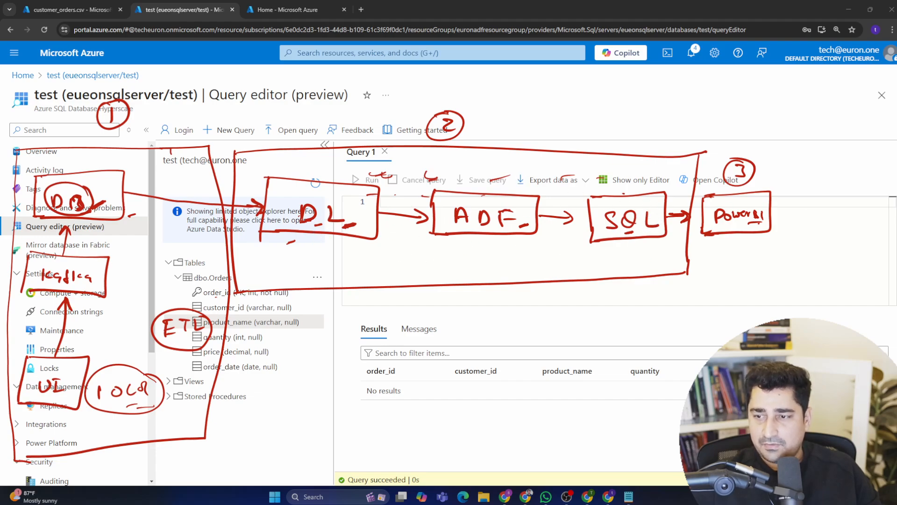
key("Escape")
Step: From Home, open 'See all' to list recent resources like test, eueonsqlserver and azurestoragedatalakegen2
left_click(294, 9)
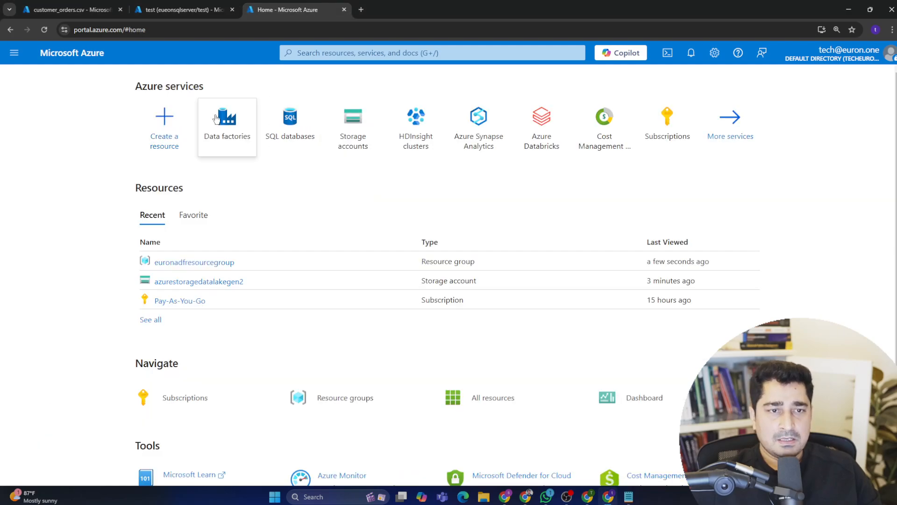
left_click(44, 30)
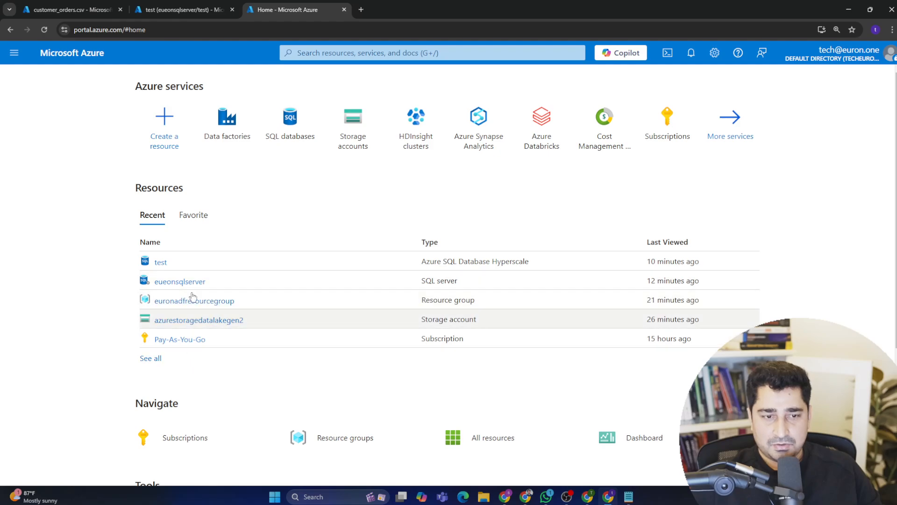
mouse_move(188, 325)
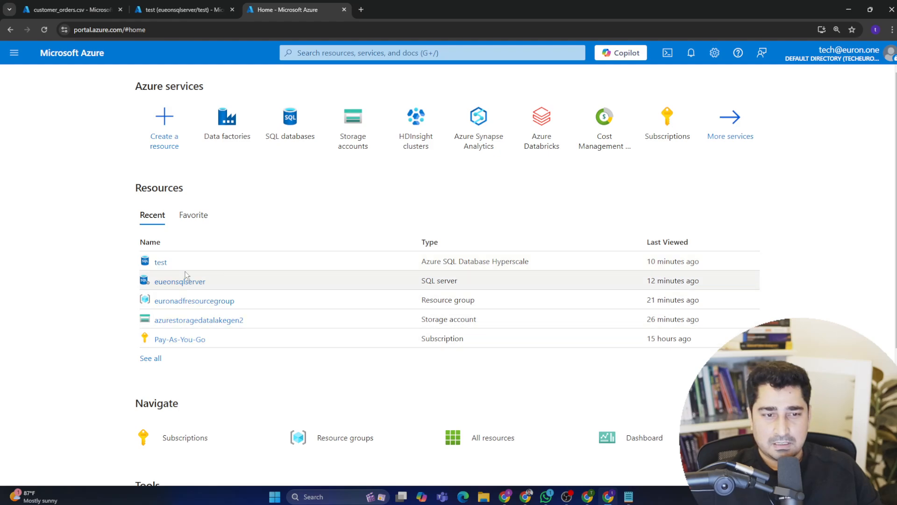
left_click(156, 359)
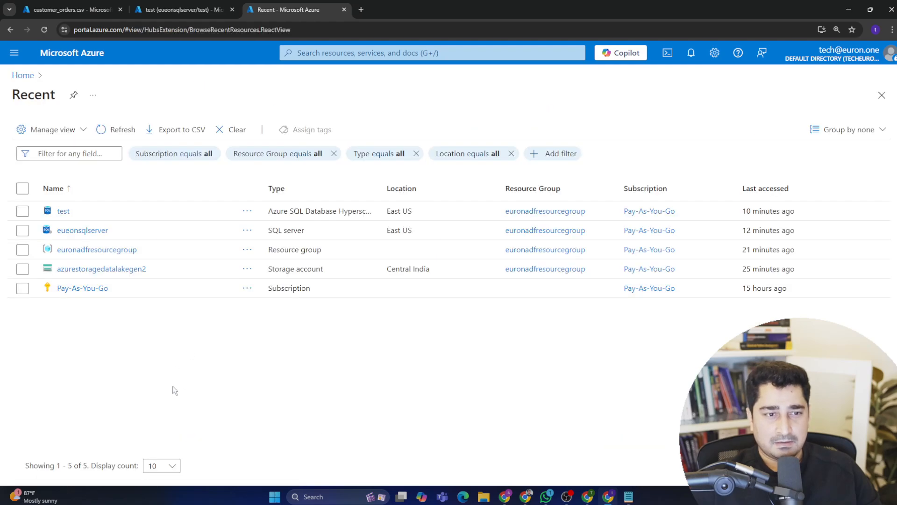
left_click(45, 30)
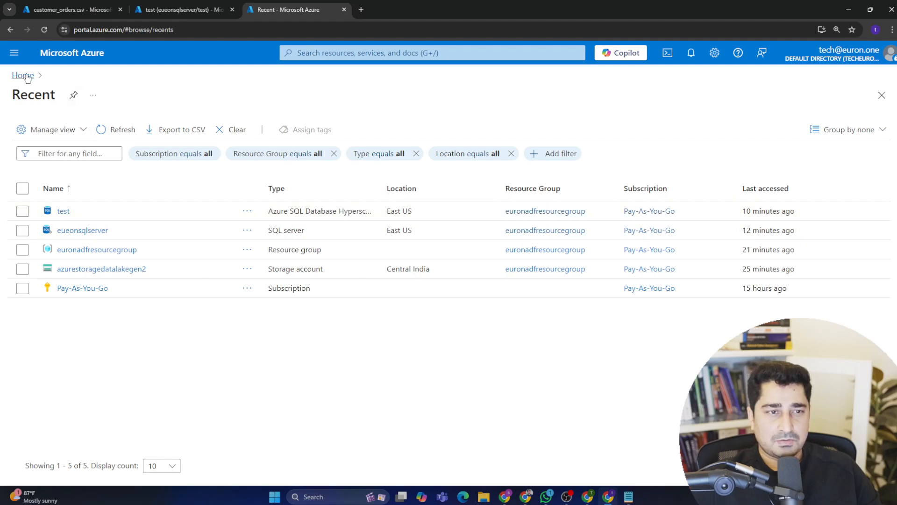
left_click(387, 52)
Step: Search 'data', pick eurondatafactory under Data factories, and launch its Data Factory Studio
type("data")
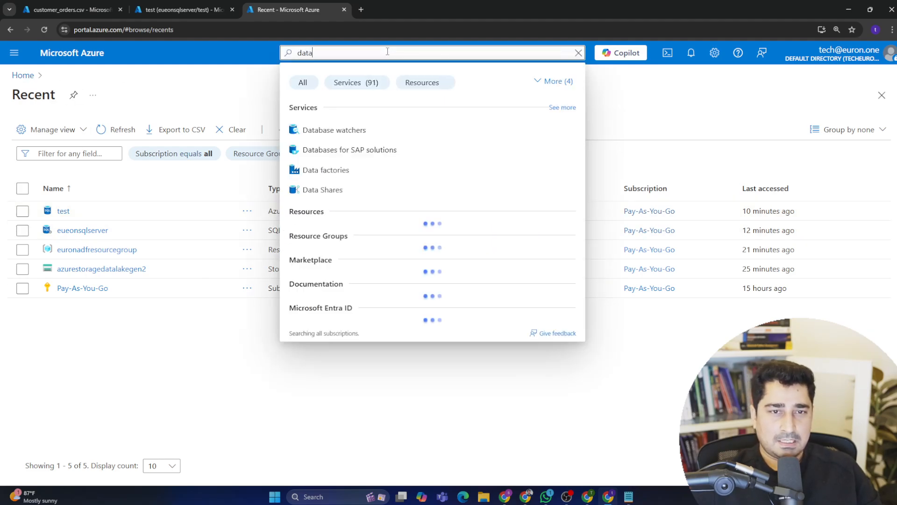
left_click(339, 170)
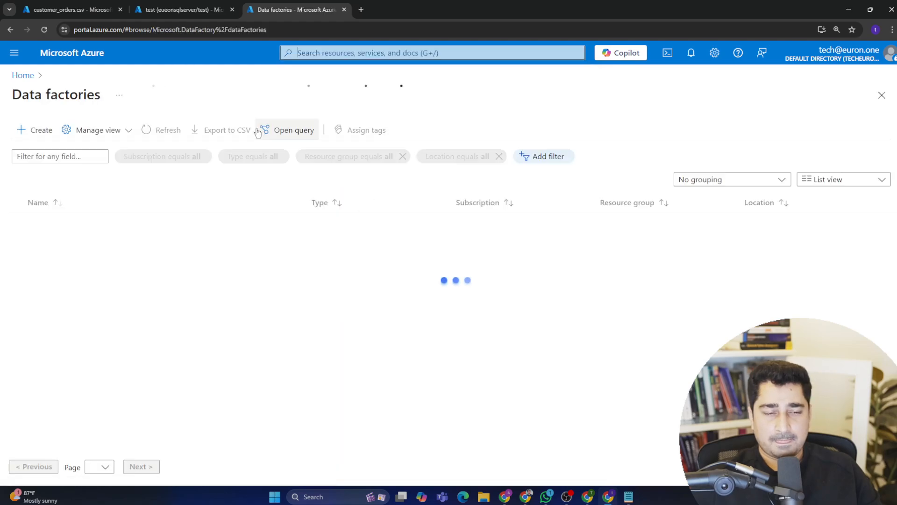
left_click(80, 223)
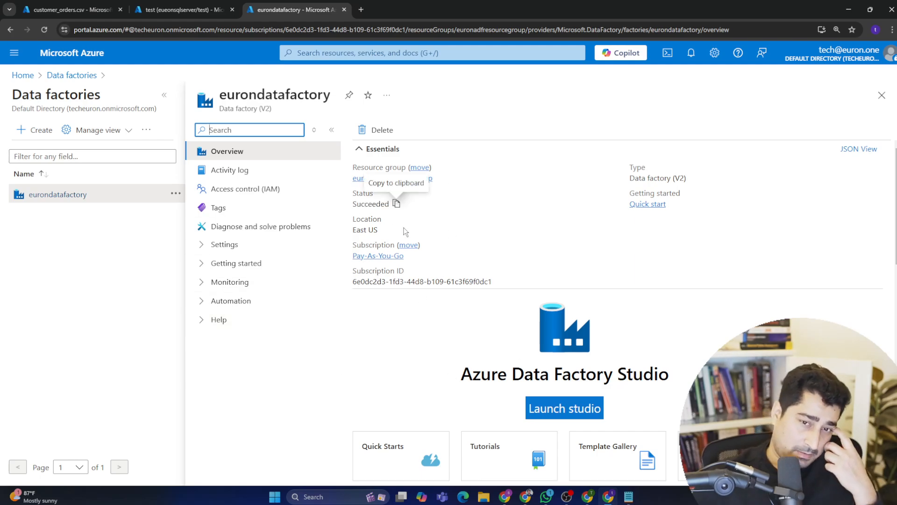
left_click(587, 408)
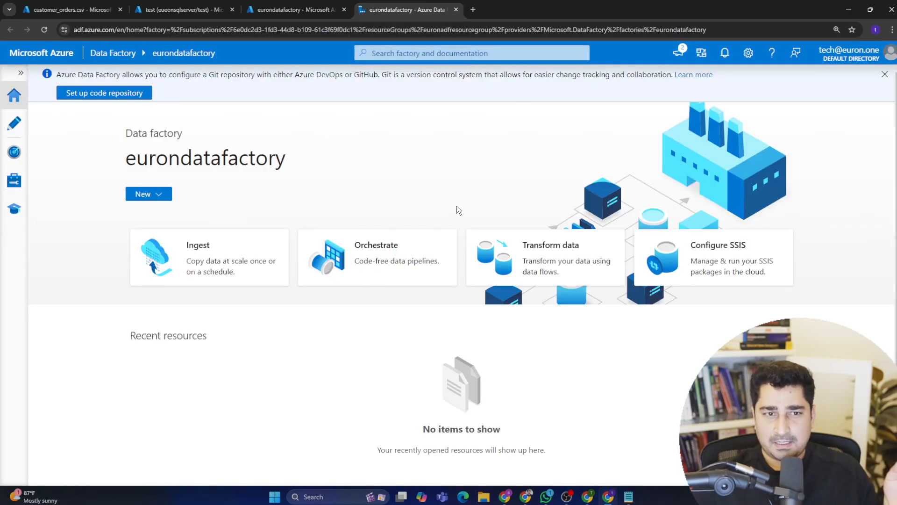
Step: Expand the left sidebar to show section names, then open the Learning Center page
left_click(20, 72)
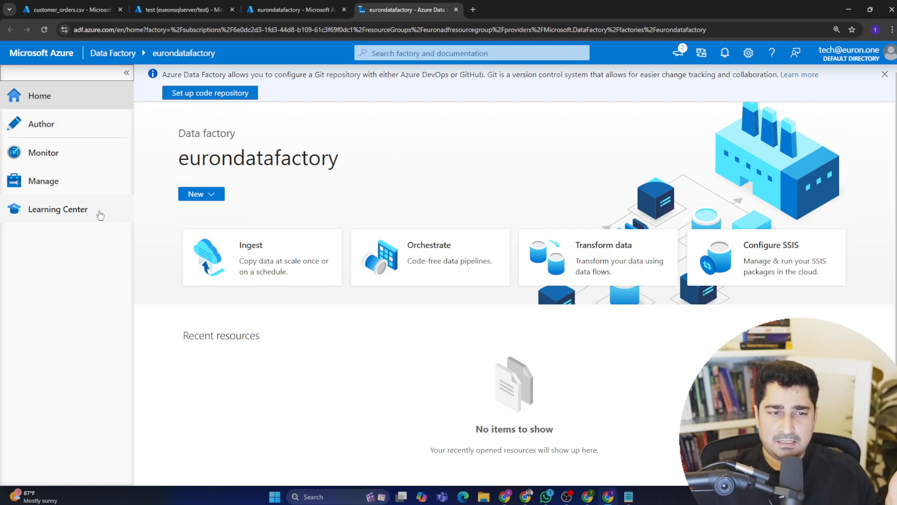
left_click(62, 214)
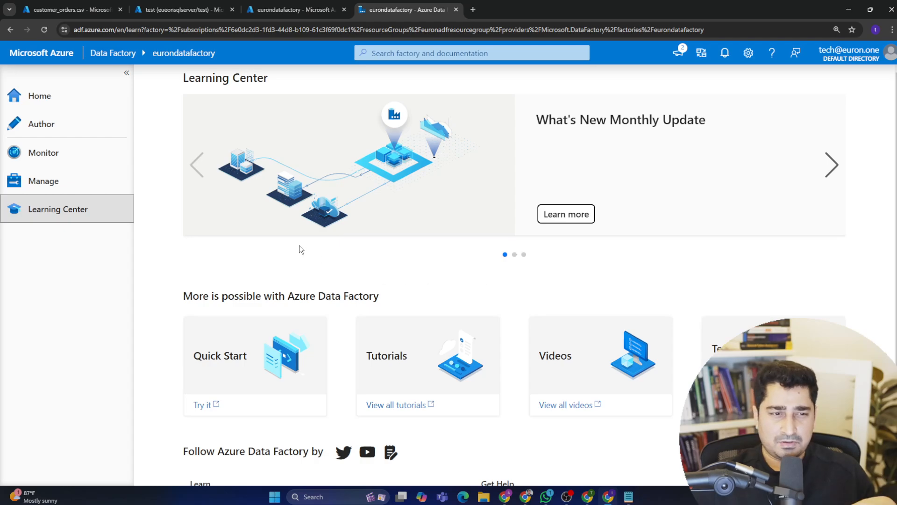
Step: Browse the empty Linked services, Pipeline runs and Author pages, then return to the home page
left_click(60, 179)
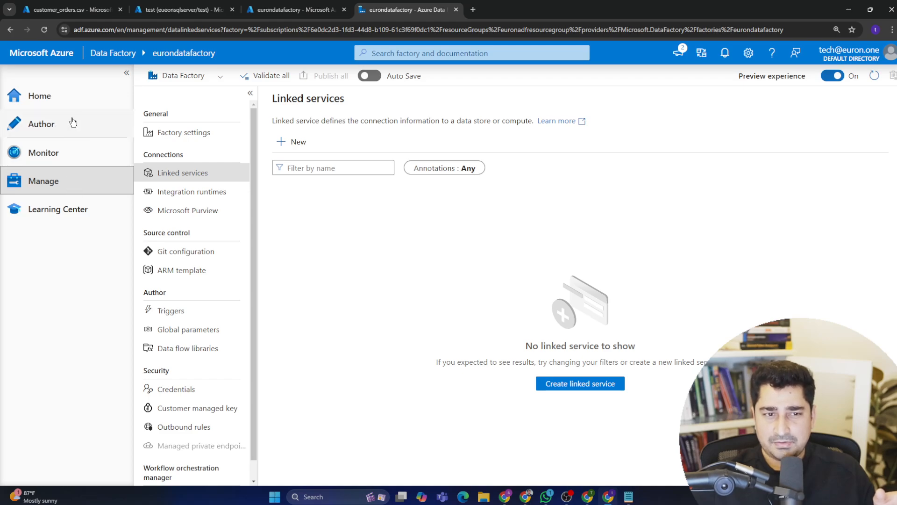
left_click(77, 156)
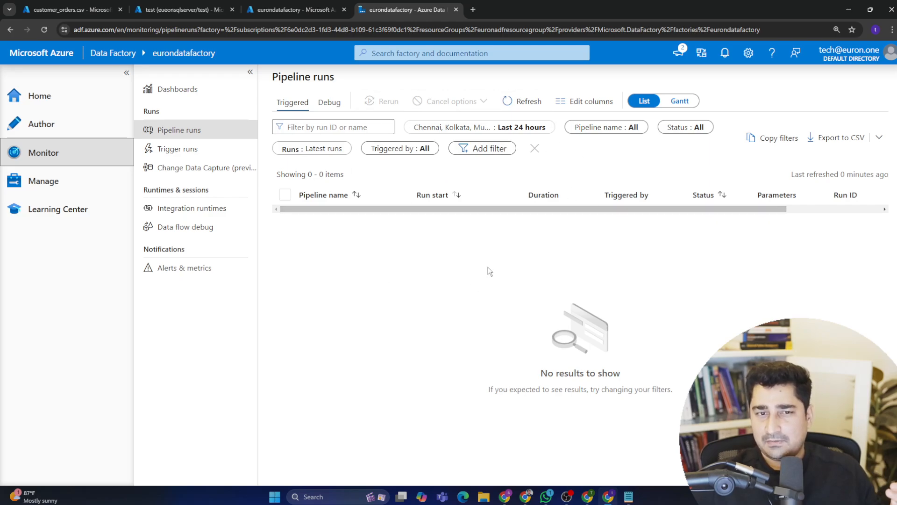
left_click(71, 183)
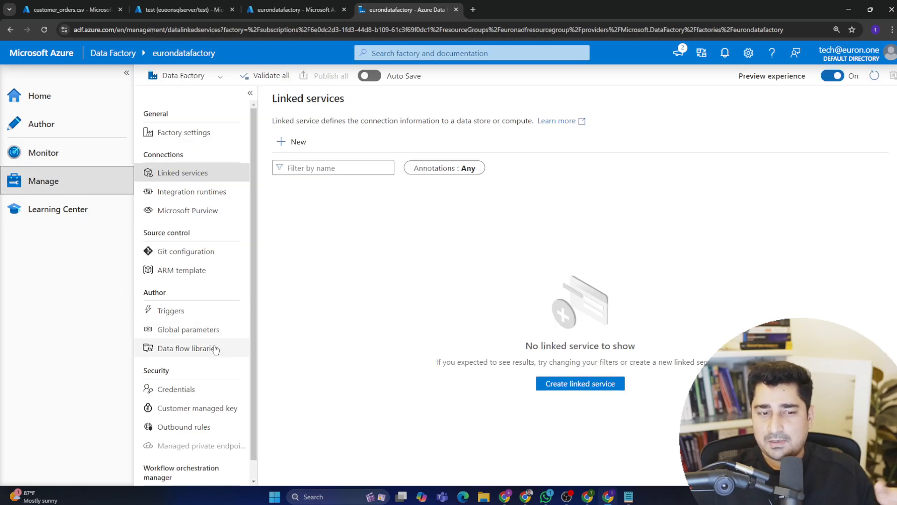
left_click(206, 177)
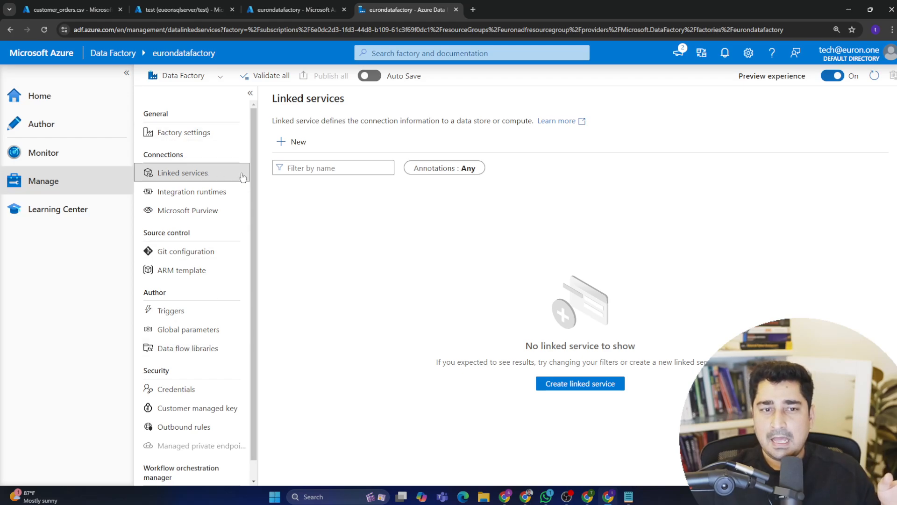
left_click(99, 153)
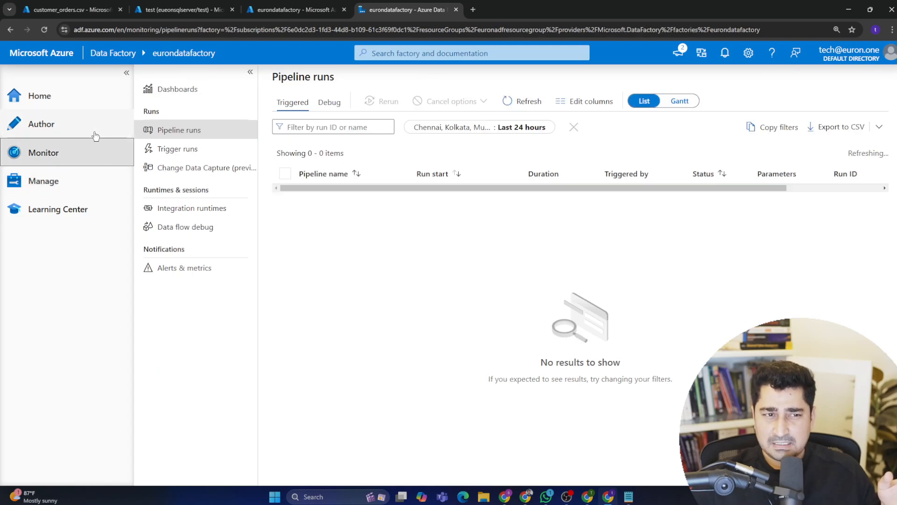
left_click(96, 134)
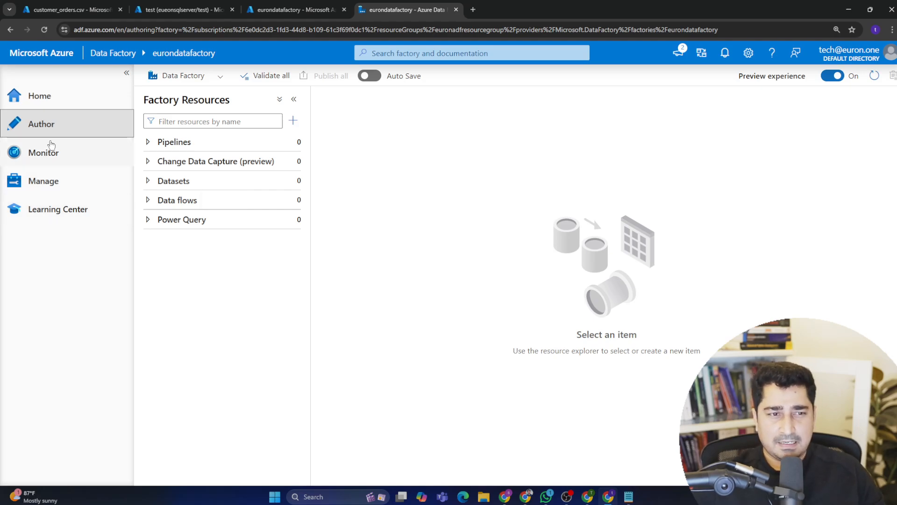
left_click(45, 99)
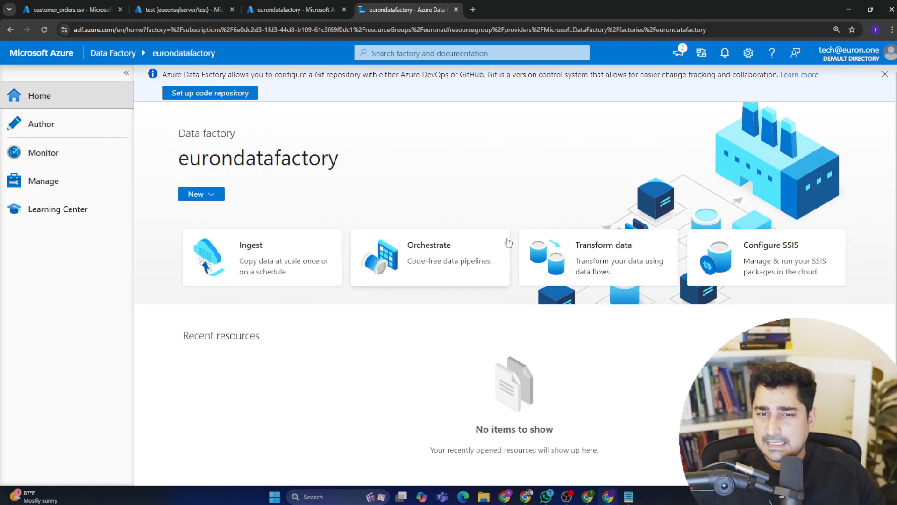
scroll(581, 230, "down", 1)
scroll(444, 284, "up", 1)
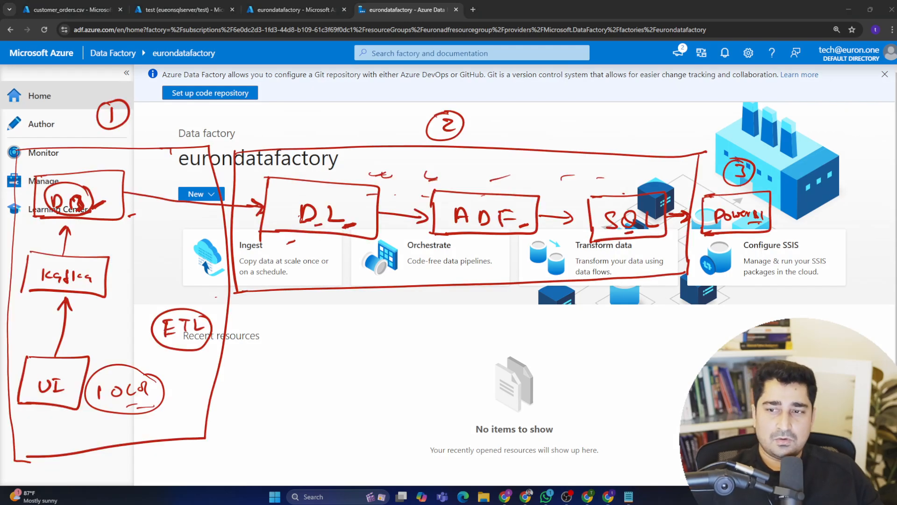
key("Escape")
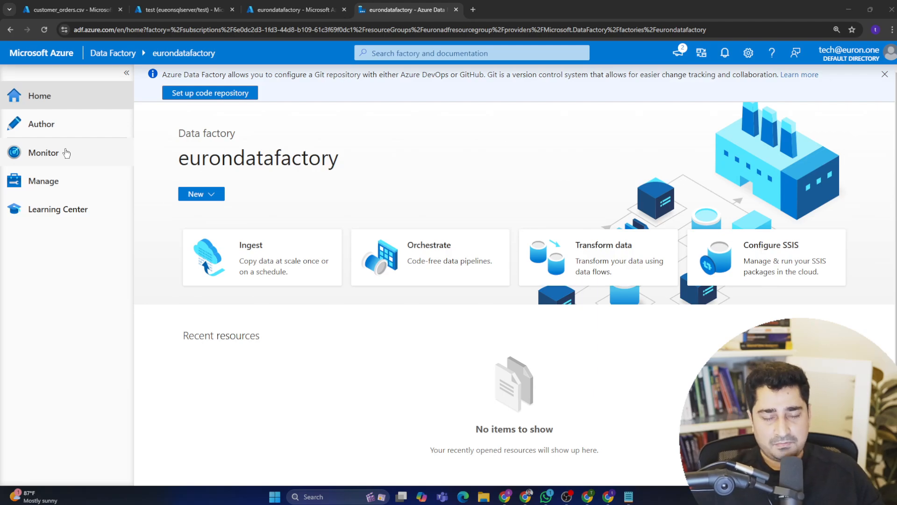
Step: Open the empty Linked services management page to sketch the pipeline over it
left_click(70, 187)
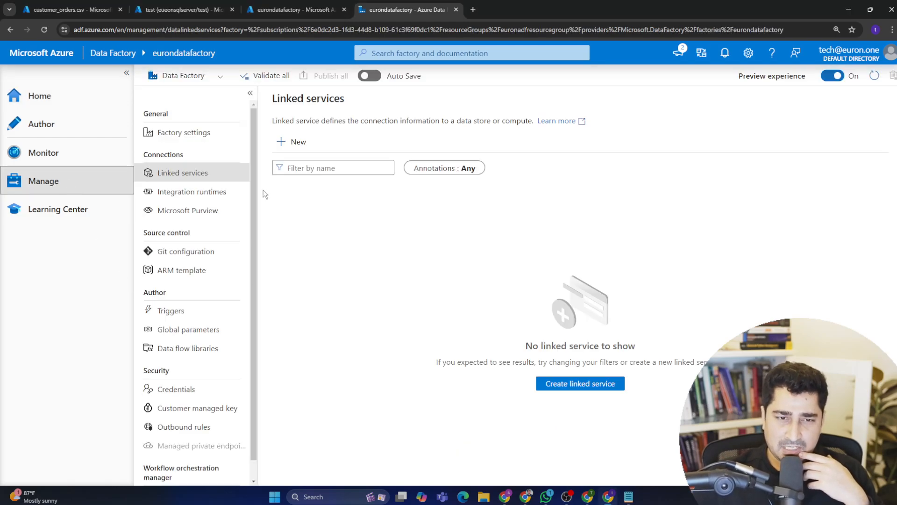
scroll(218, 228, "down", 1)
scroll(216, 262, "up", 1)
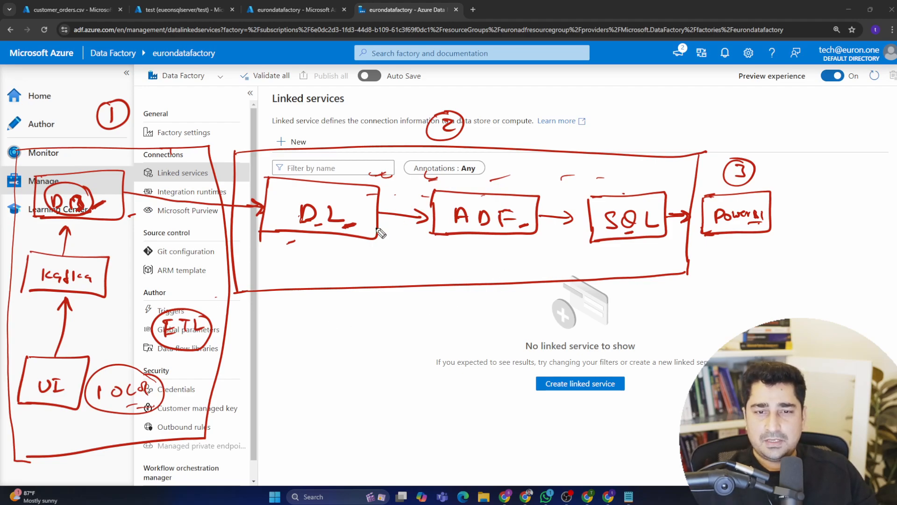
Step: Sketch return arrows DL↔ADF and ADF↔SQL, then clear all annotations
mouse_move(358, 238)
left_mouse_down()
mouse_move(400, 274)
mouse_move(447, 240)
mouse_move(455, 251)
mouse_move(356, 237)
mouse_move(370, 246)
left_mouse_up()
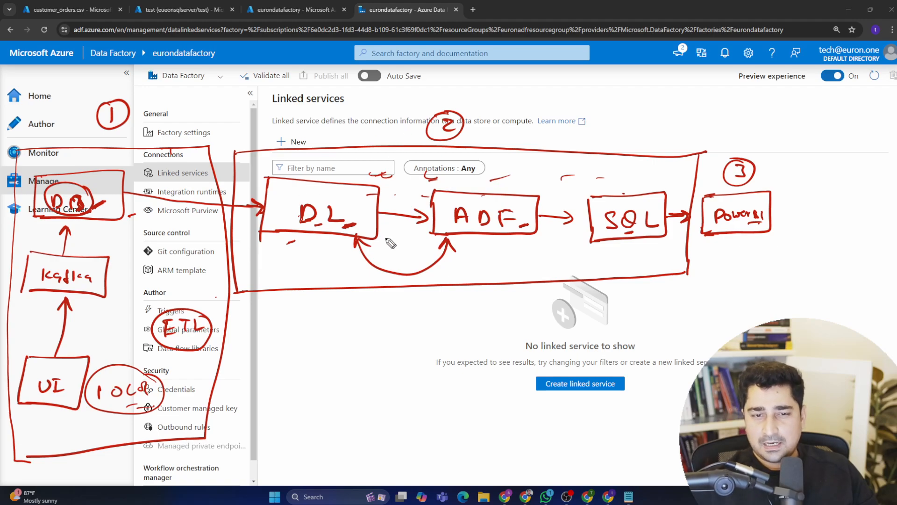
mouse_move(364, 243)
left_mouse_down()
mouse_move(419, 274)
mouse_move(449, 246)
mouse_move(455, 252)
mouse_move(379, 250)
left_mouse_up()
mouse_move(516, 233)
left_mouse_down()
mouse_move(560, 274)
mouse_move(615, 245)
left_mouse_up()
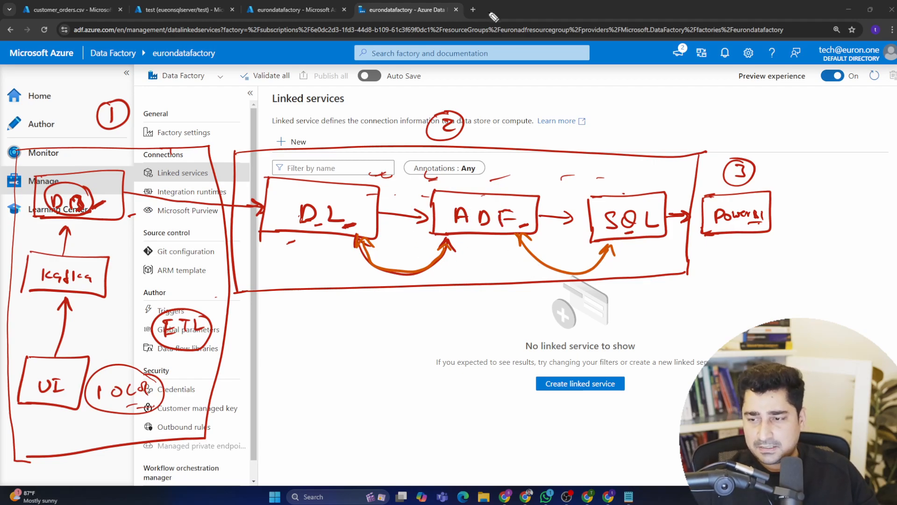
key("Escape")
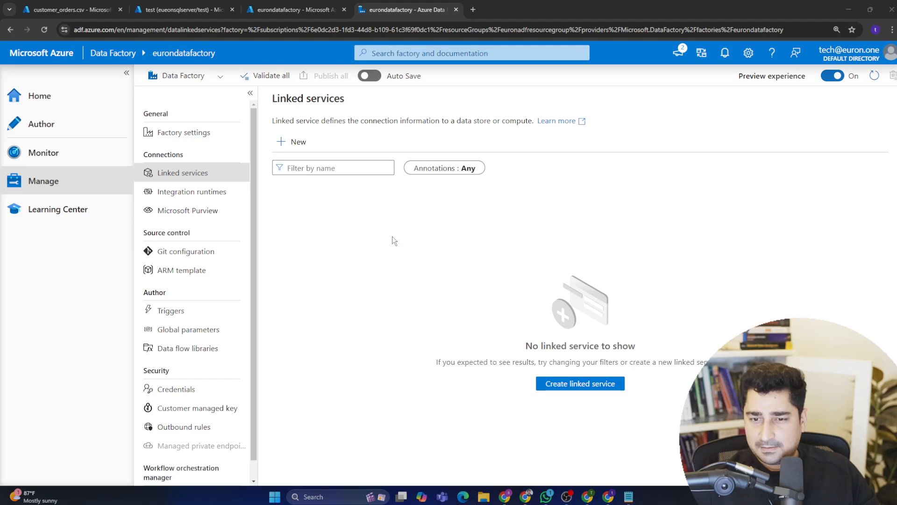
Step: Start a new linked service and scroll through the full list of Data store connectors
left_click(291, 142)
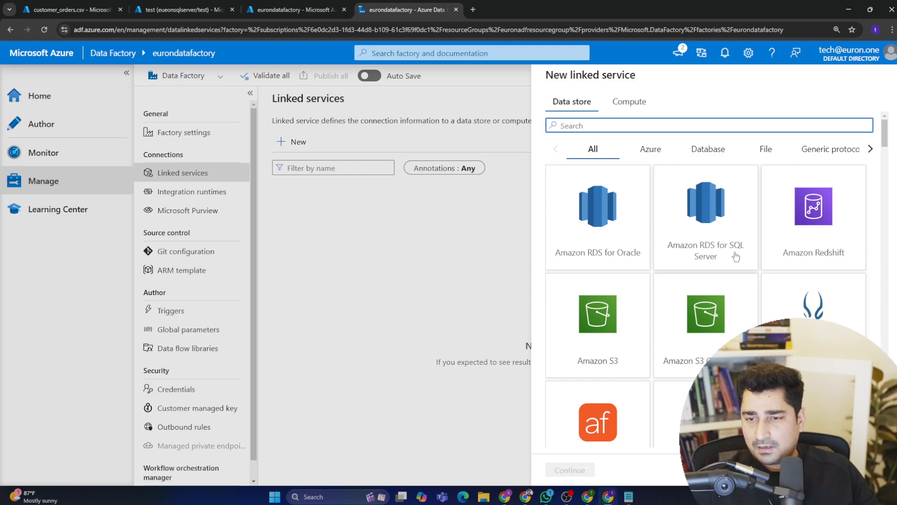
scroll(736, 256, "down", 15)
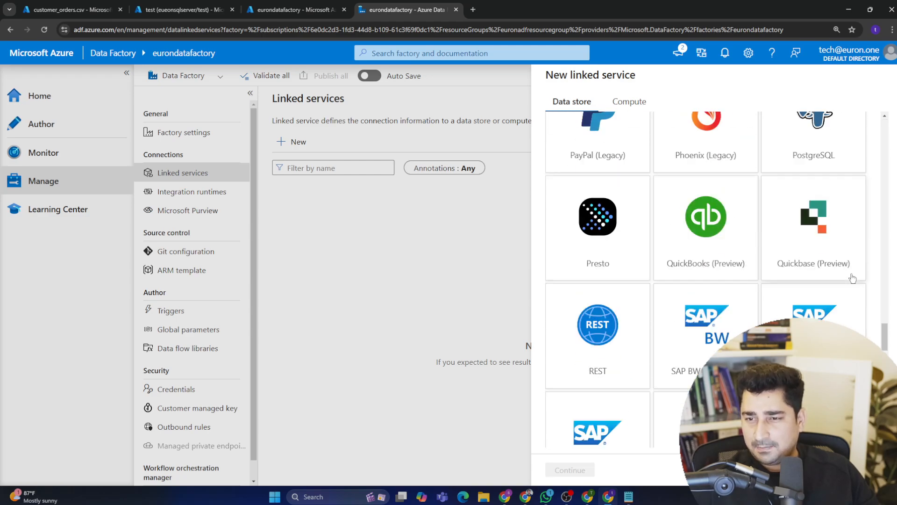
scroll(852, 278, "down", 10)
scroll(733, 304, "up", 5)
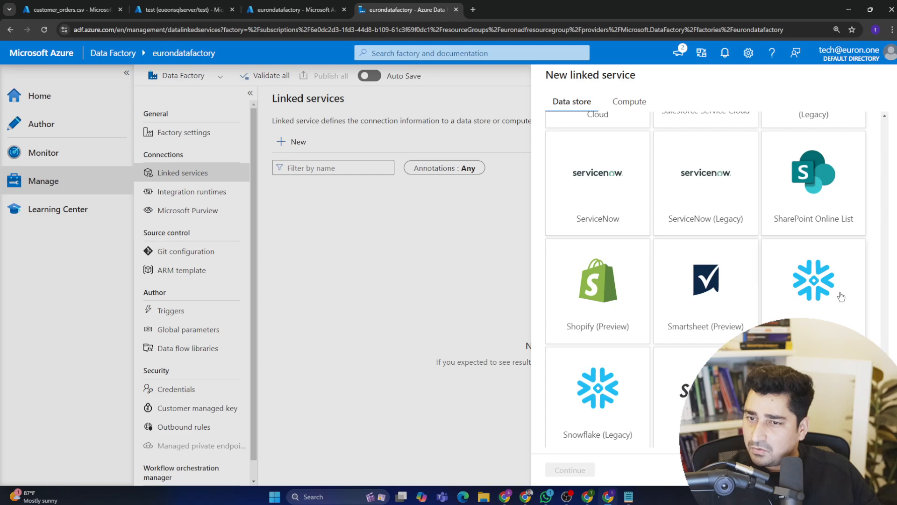
scroll(812, 306, "up", 5)
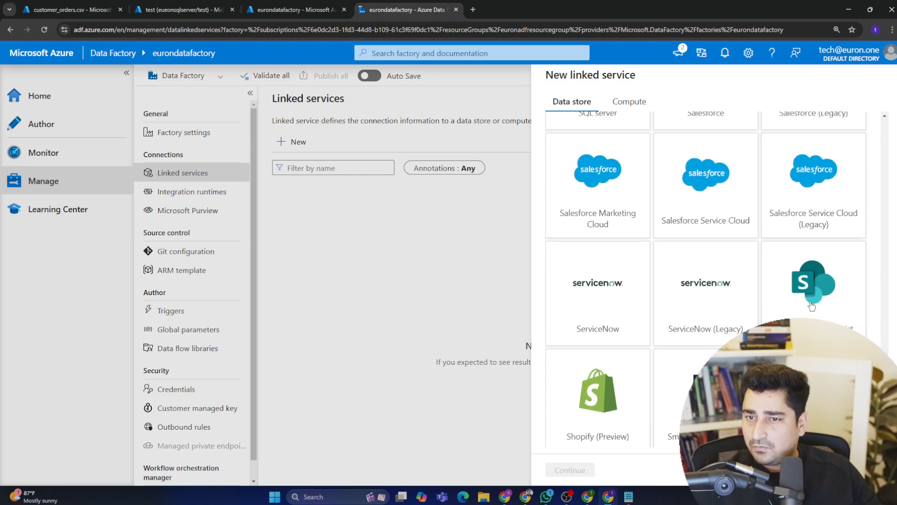
scroll(692, 307, "up", 5)
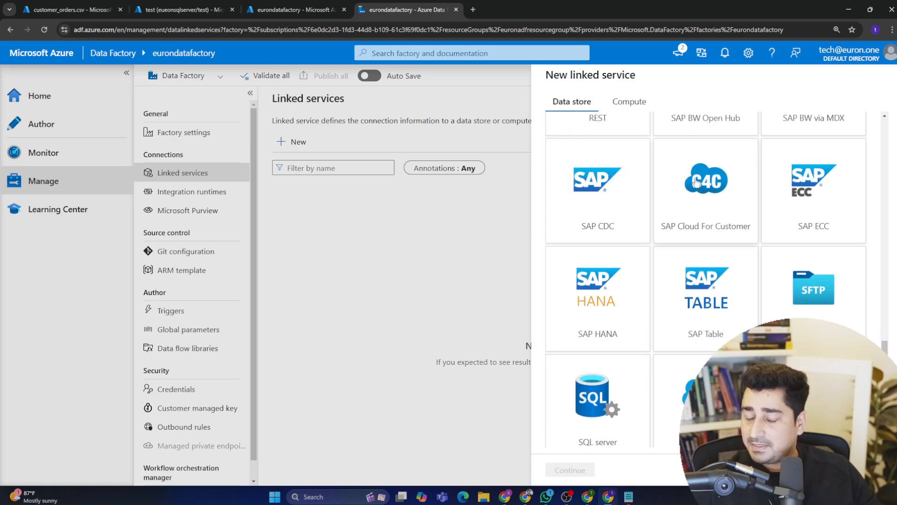
scroll(690, 293, "up", 5)
scroll(720, 327, "up", 5)
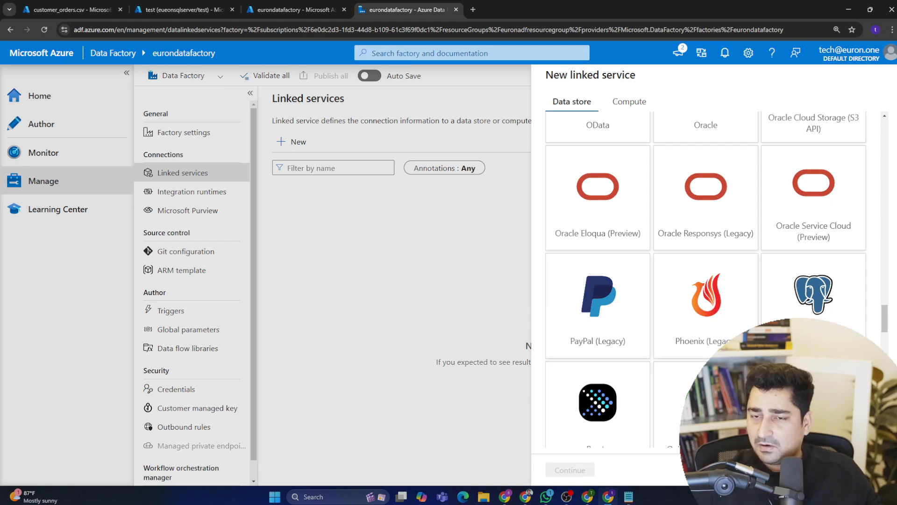
scroll(681, 301, "up", 5)
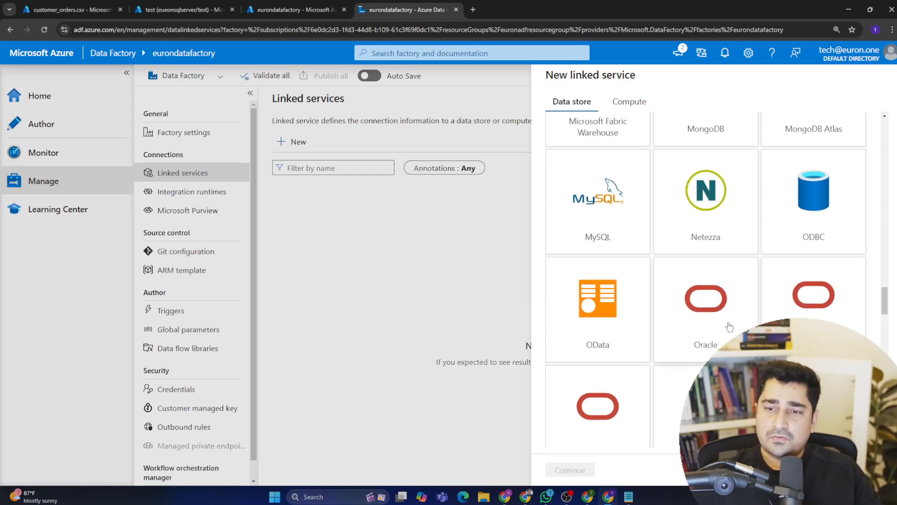
scroll(727, 327, "up", 5)
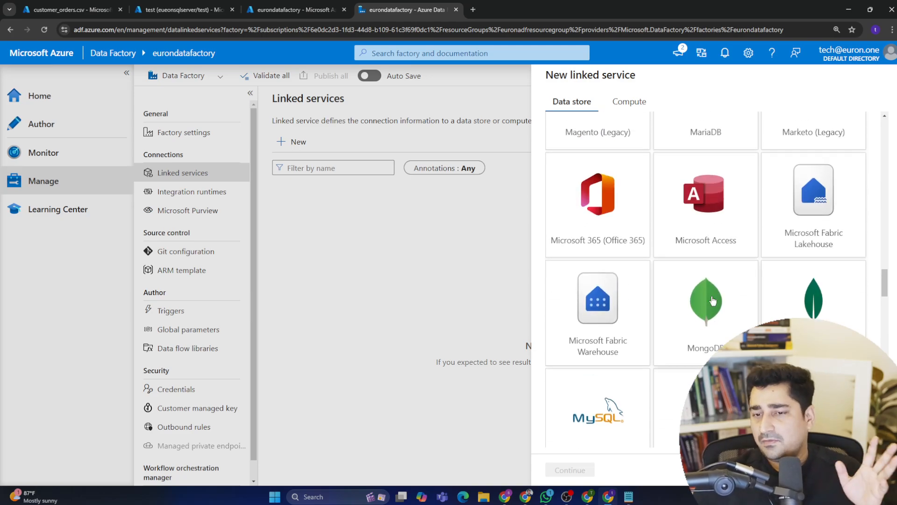
scroll(729, 293, "up", 10)
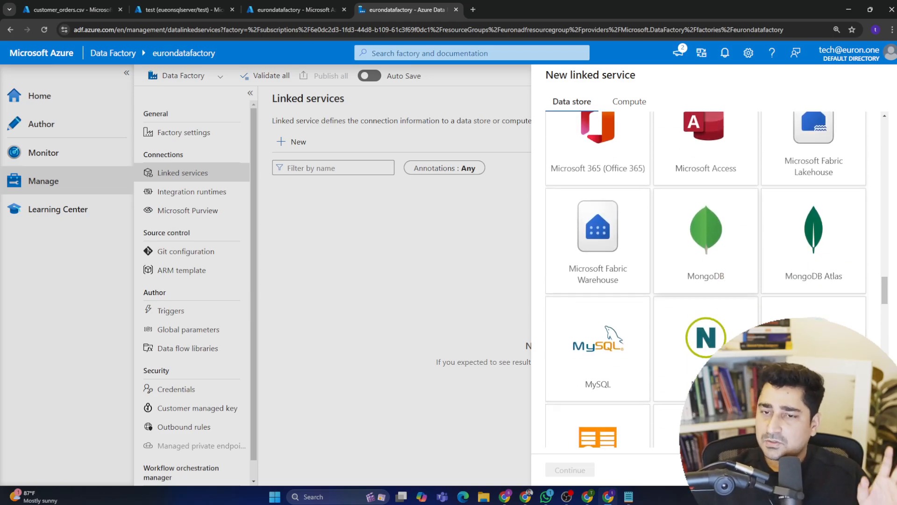
scroll(729, 293, "up", 10)
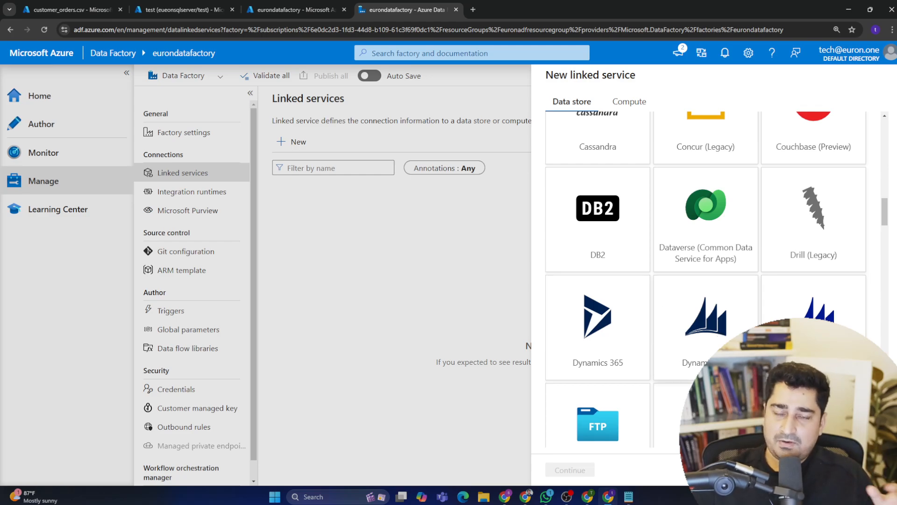
scroll(717, 346, "up", 4)
scroll(716, 347, "up", 3)
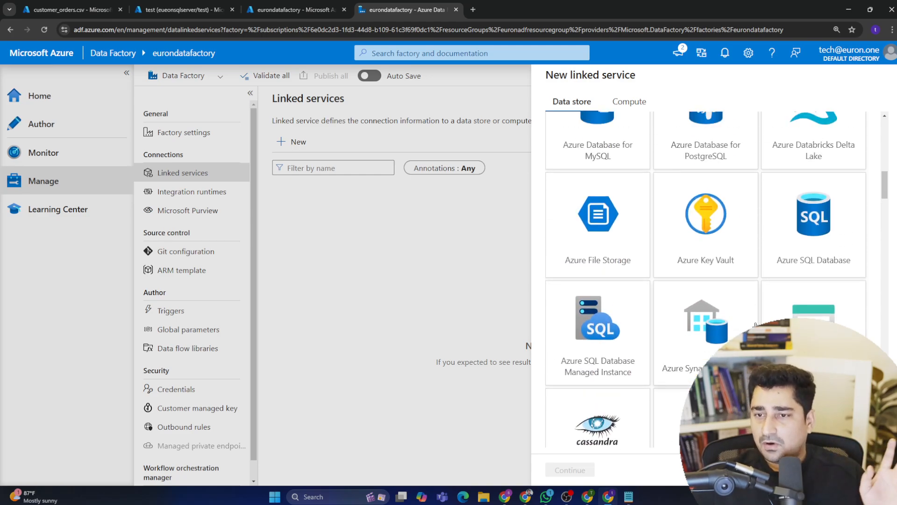
scroll(739, 276, "up", 10)
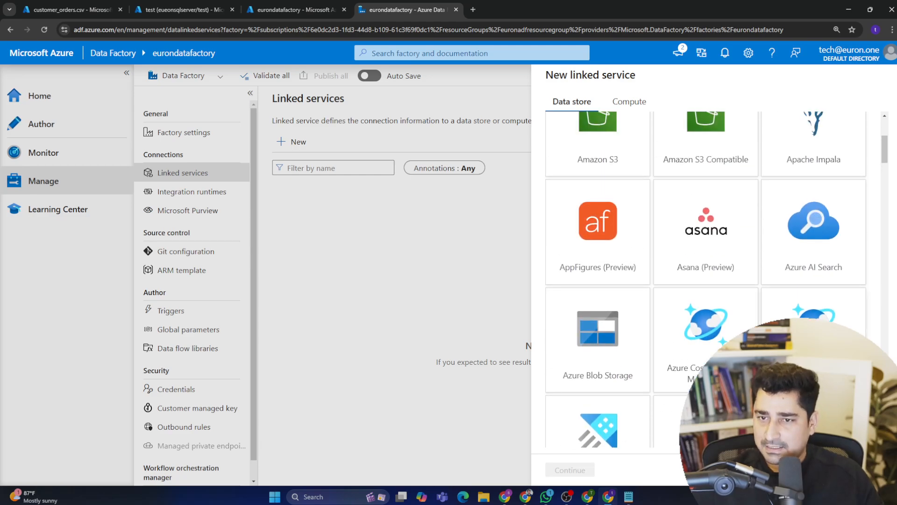
scroll(739, 275, "up", 3)
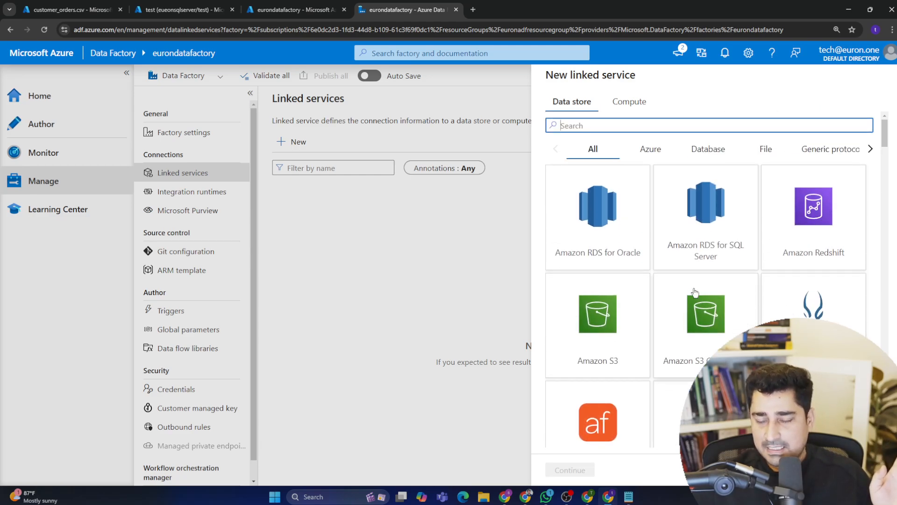
scroll(748, 290, "down", 5)
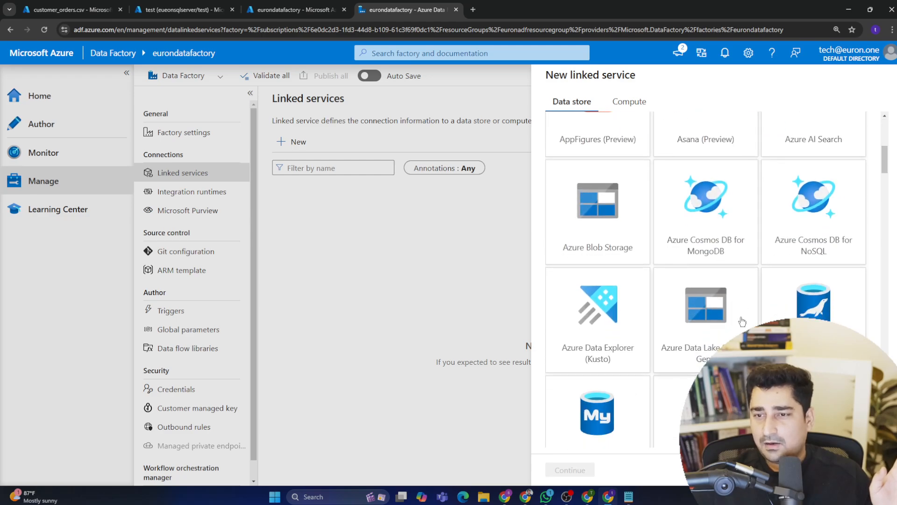
scroll(776, 286, "down", 4)
scroll(763, 278, "down", 20)
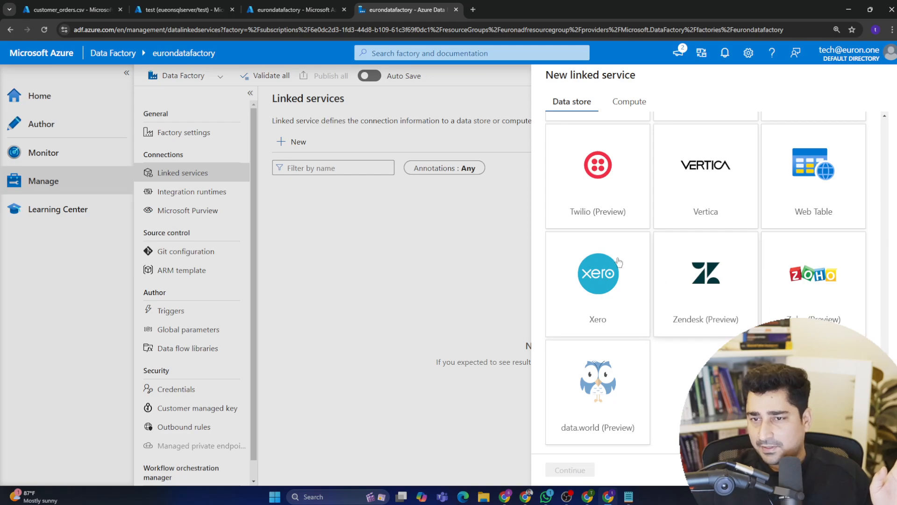
scroll(689, 311, "up", 20)
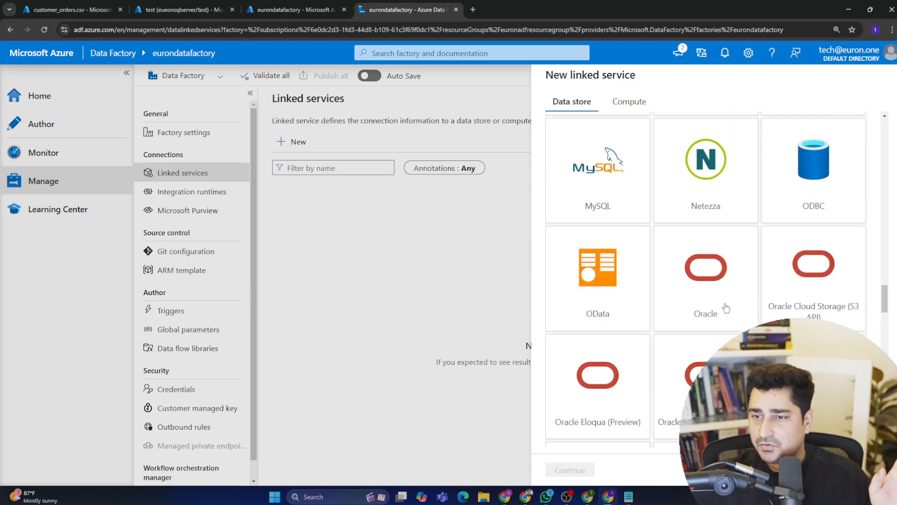
scroll(726, 307, "up", 10)
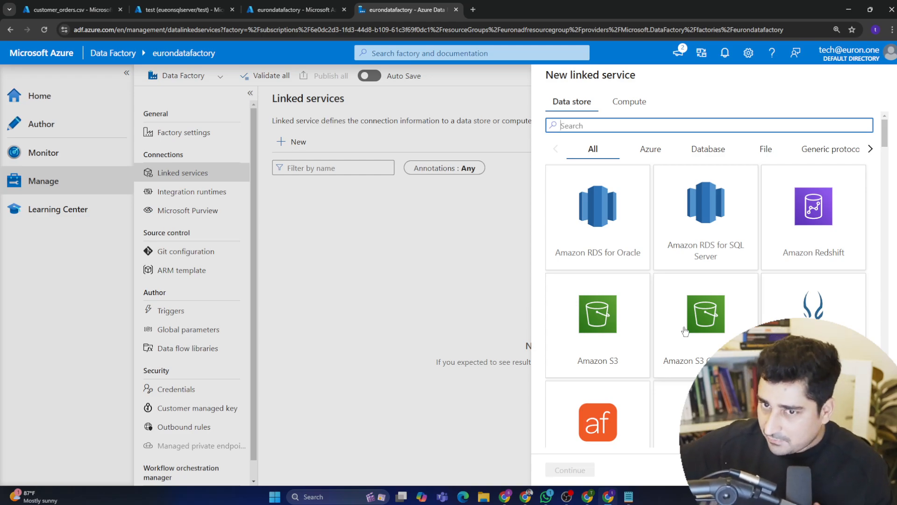
Step: Try connector searches for 'mongo' and then 'sno', then clear the search box
type("mongo")
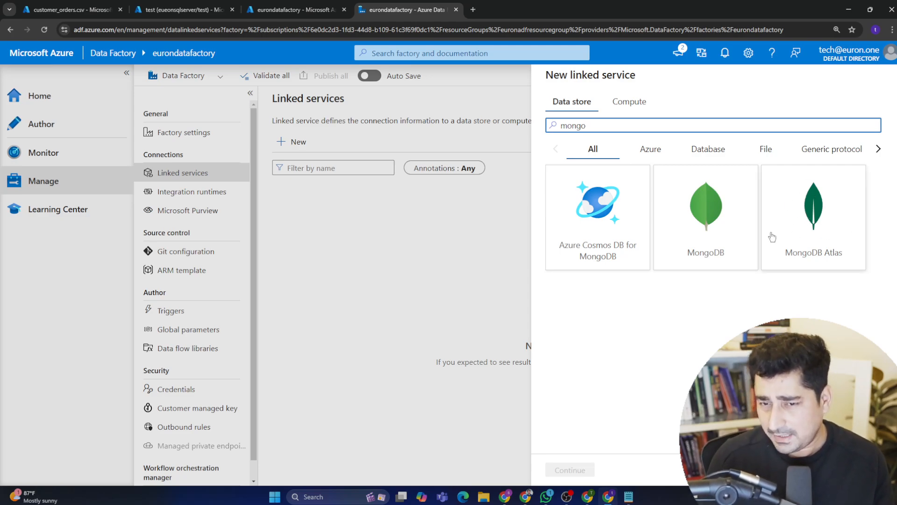
left_click_drag(593, 123, 529, 123)
type("sno")
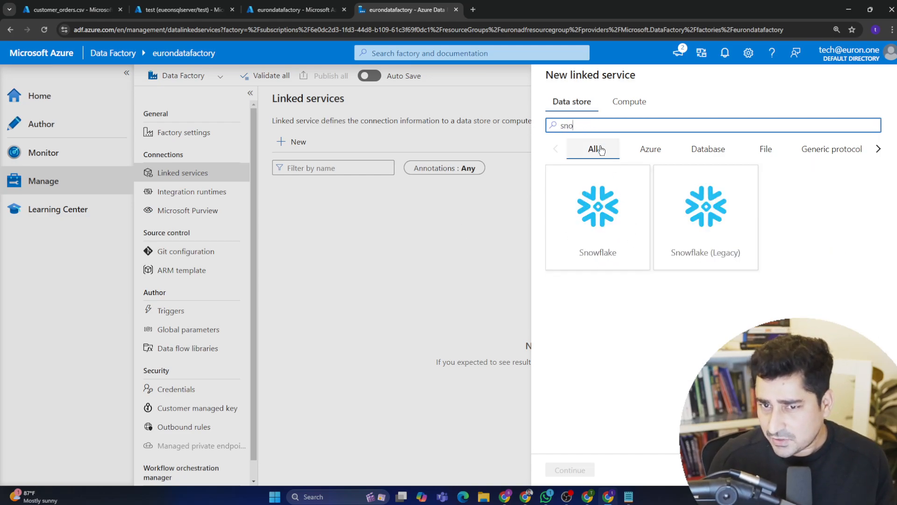
left_click_drag(582, 126, 548, 129)
key("BackSpace")
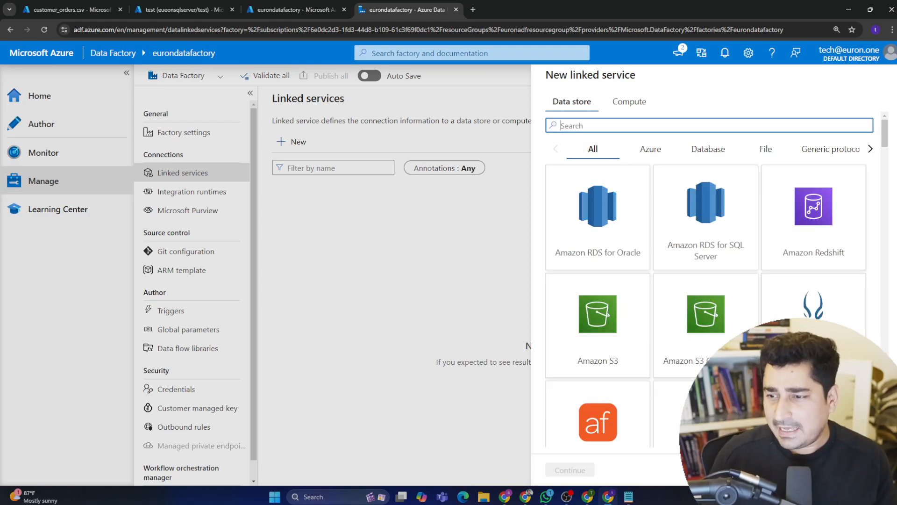
Step: Briefly redisplay the pipeline sketch, then search connectors for 'data' to list Azure Data stores
key("ctrl+shift+1")
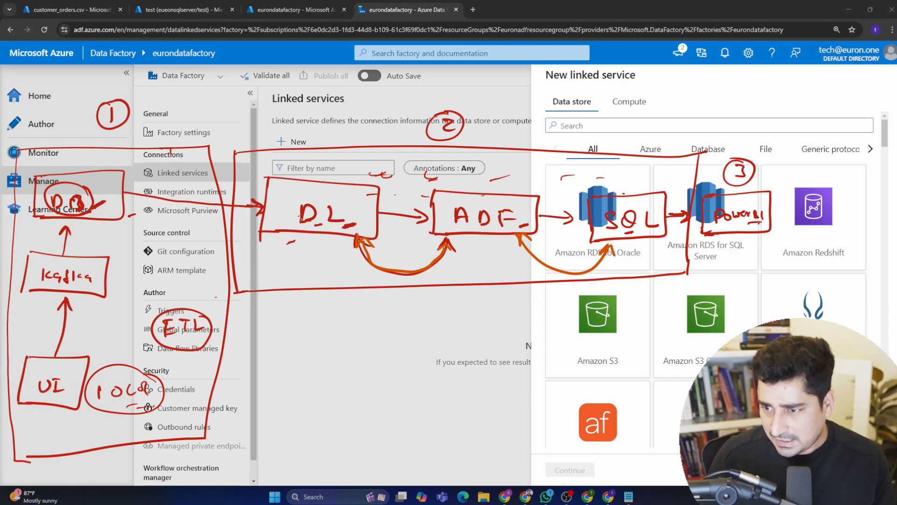
key("Escape")
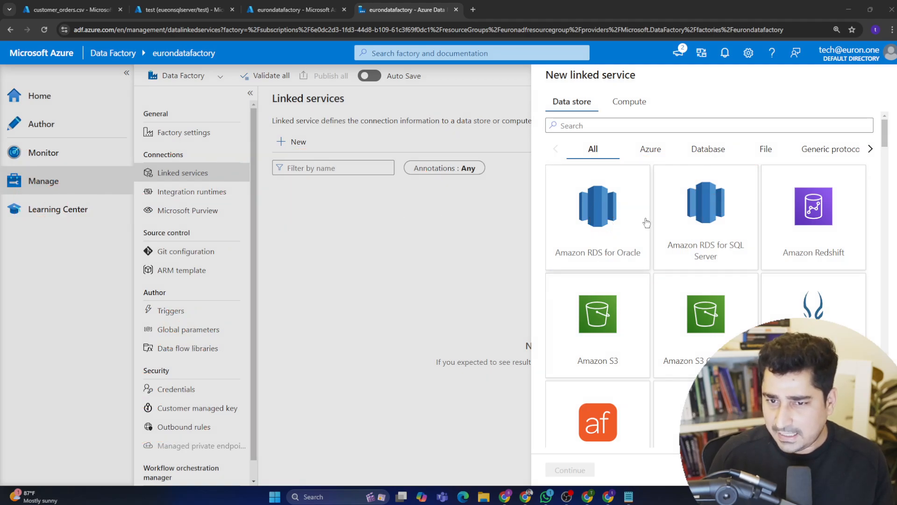
left_click(629, 126)
type("data")
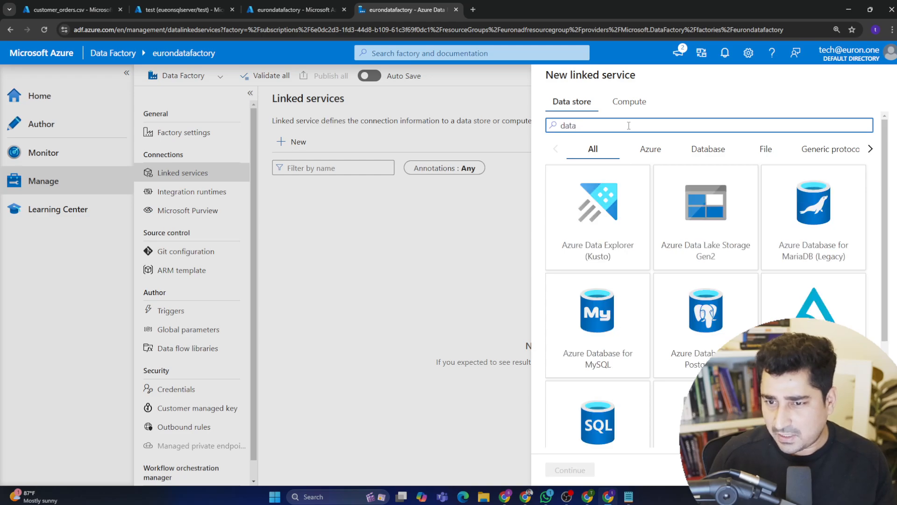
Step: Pick the Azure Data Lake Storage Gen2 connector, continue, and edit the default name AzureDataLakeStorage1
left_click(704, 219)
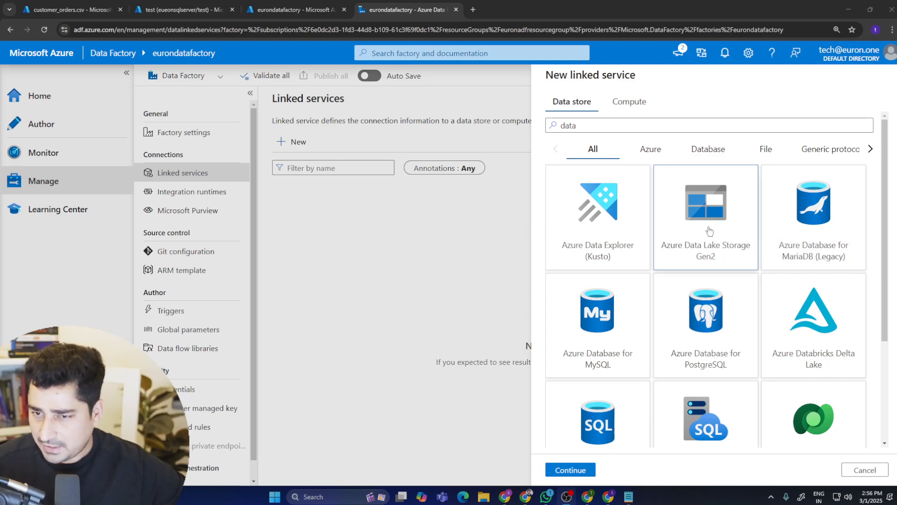
left_click(586, 473)
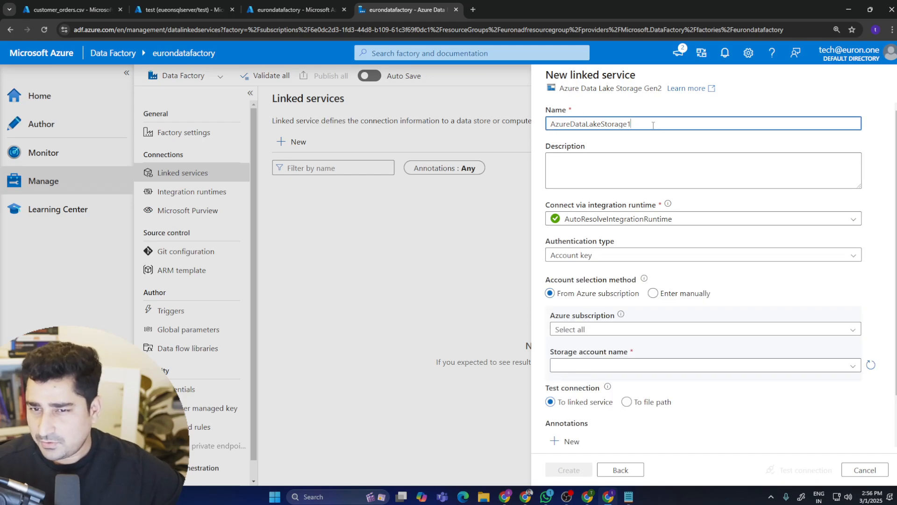
left_click_drag(653, 125, 553, 125)
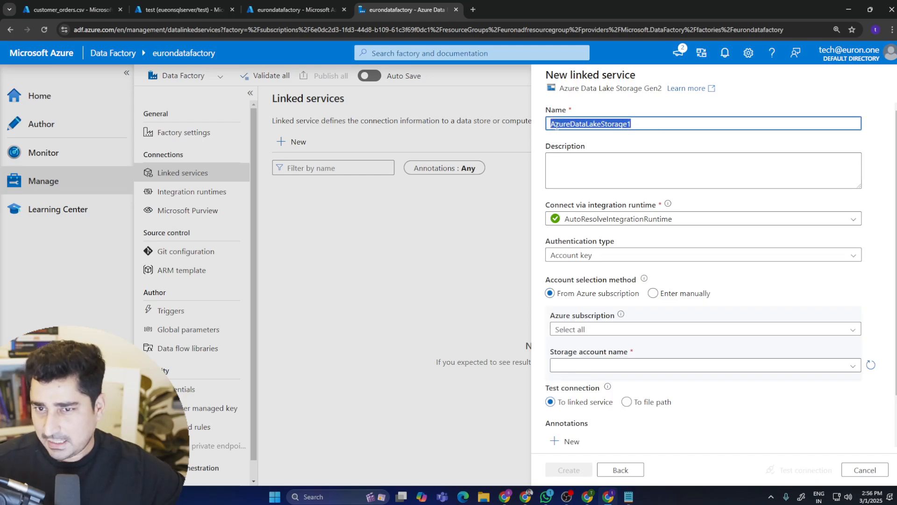
left_click(586, 124)
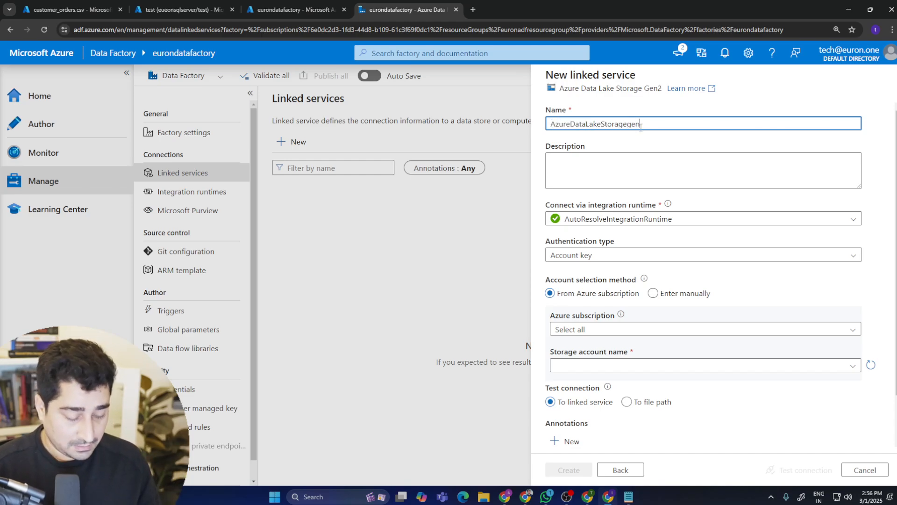
Step: Rename the linked service AzureDataLakeStoragegen2link and set authentication to user-assigned managed identity
type("2link")
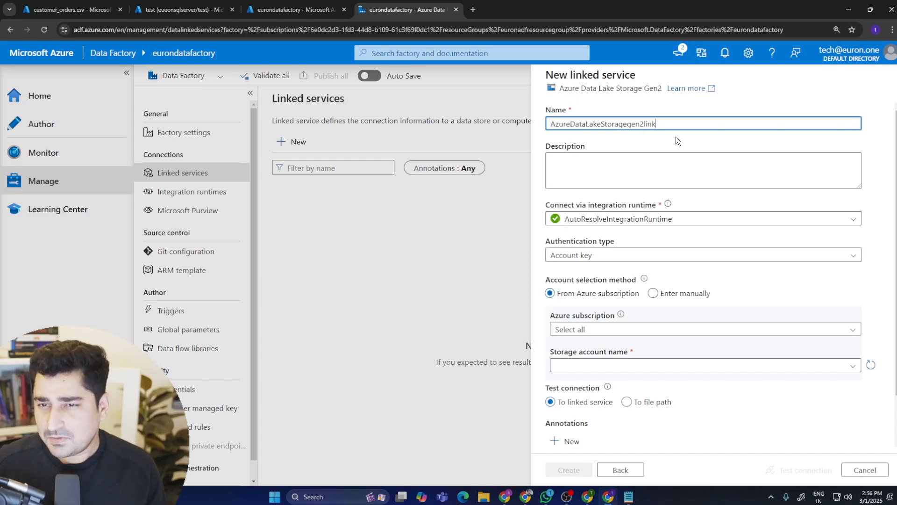
left_click_drag(660, 118, 547, 121)
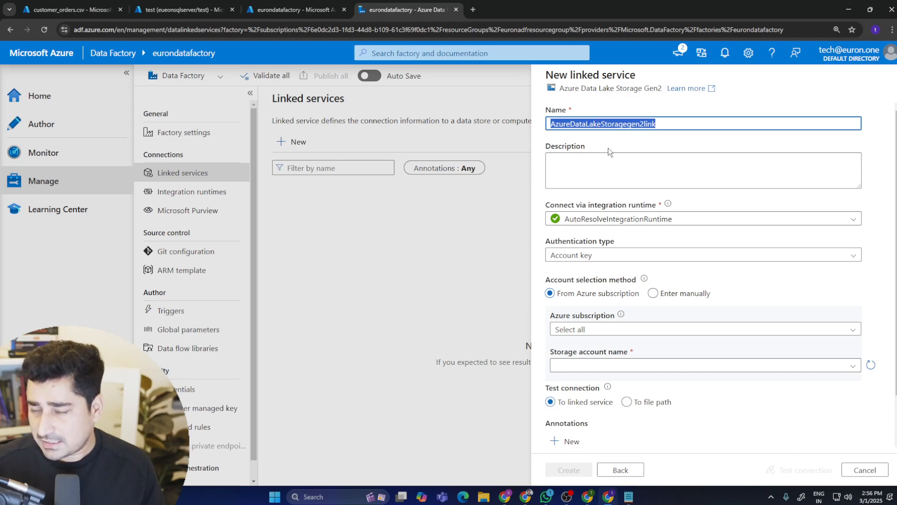
left_click(621, 261)
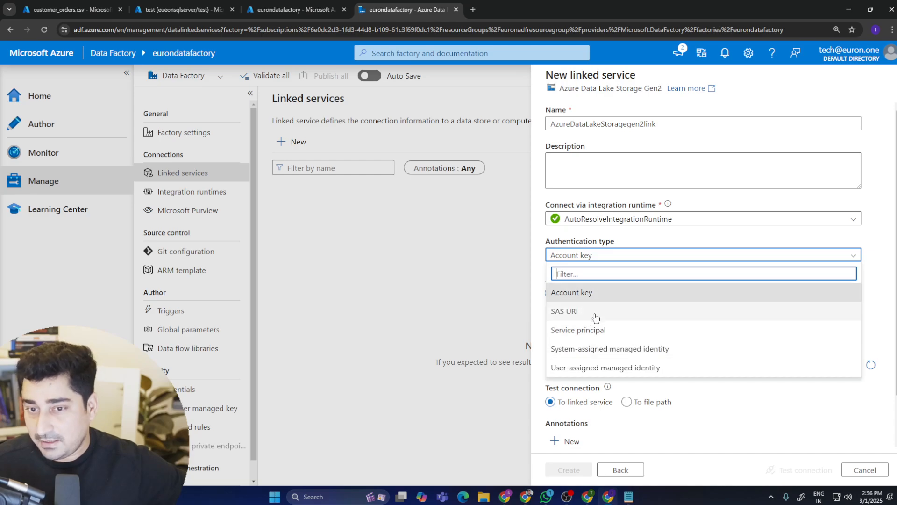
left_click(596, 369)
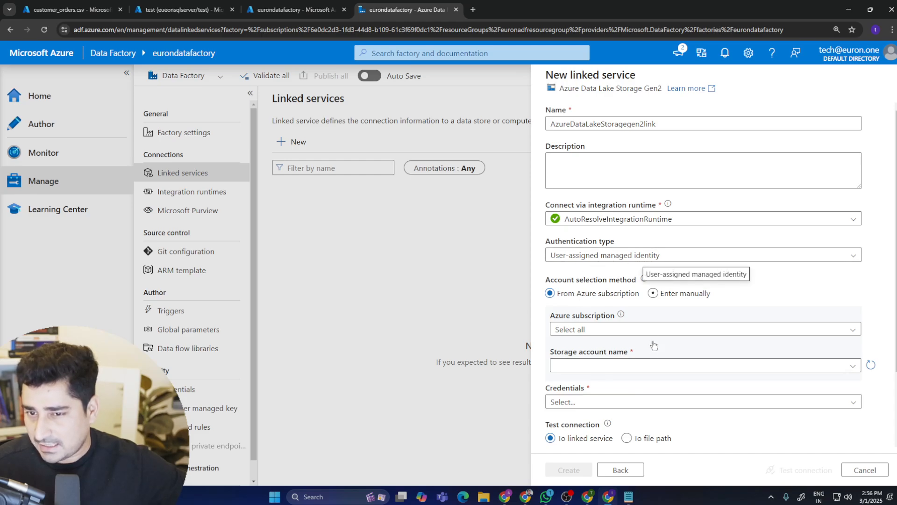
Step: Select the Pay-As-You-Go subscription and azurestoragedatalakegen2 storage account, leaving credentials unset
left_click(667, 331)
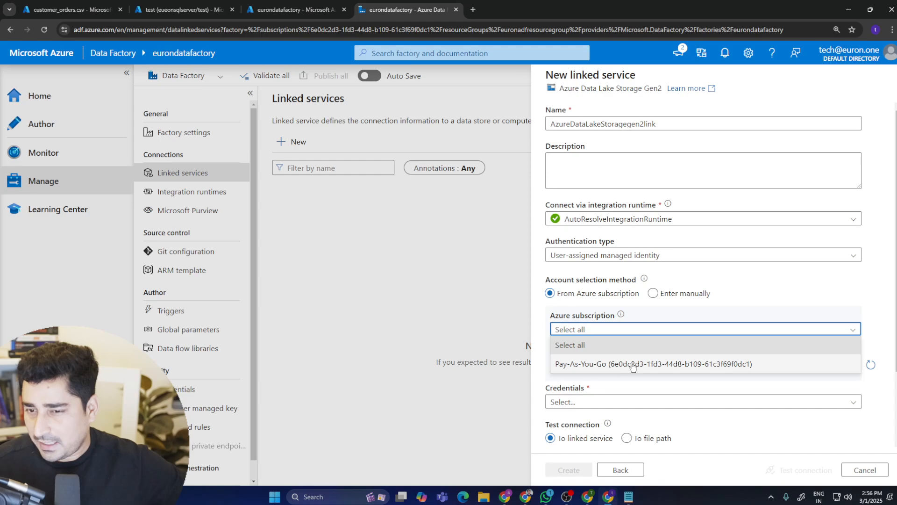
left_click(633, 367)
left_click(638, 366)
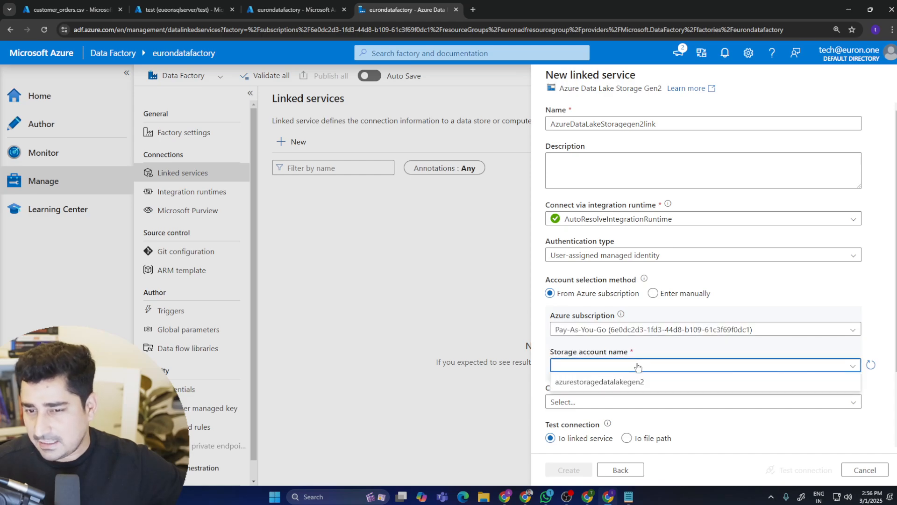
left_click(597, 383)
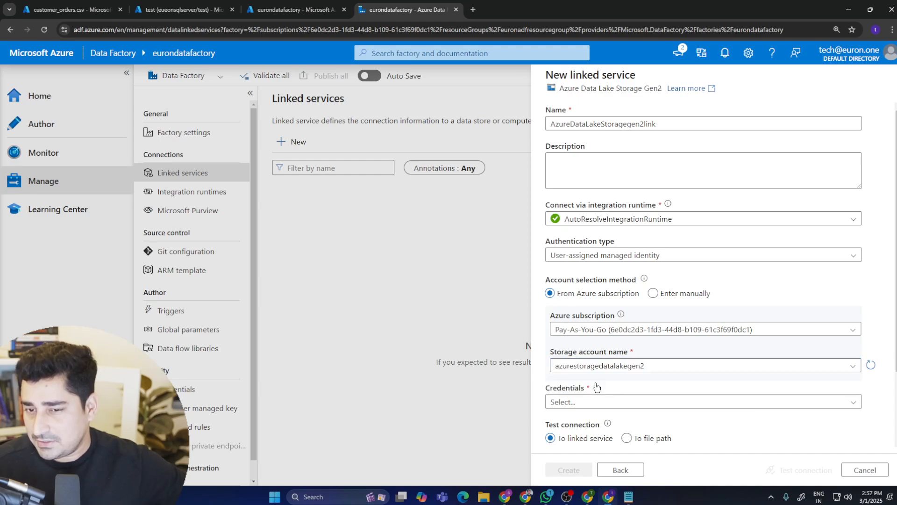
left_click(645, 402)
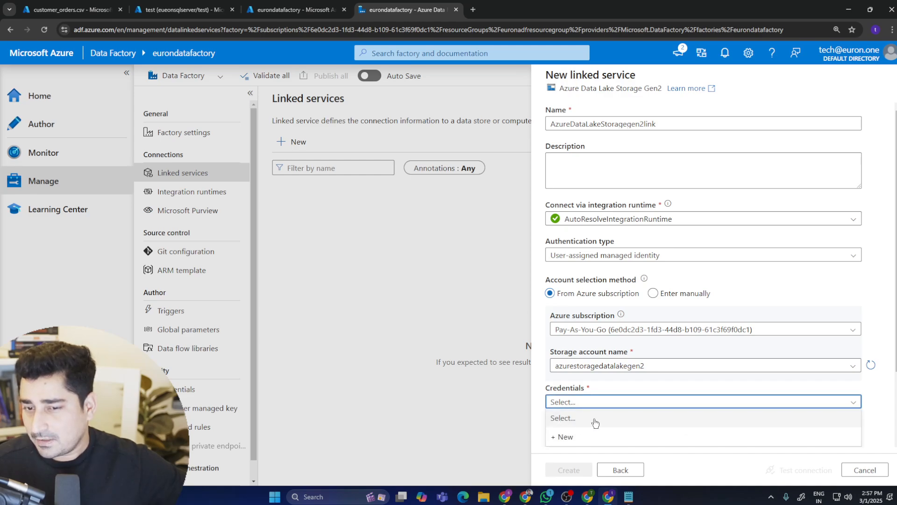
left_click(872, 389)
scroll(797, 318, "down", 2)
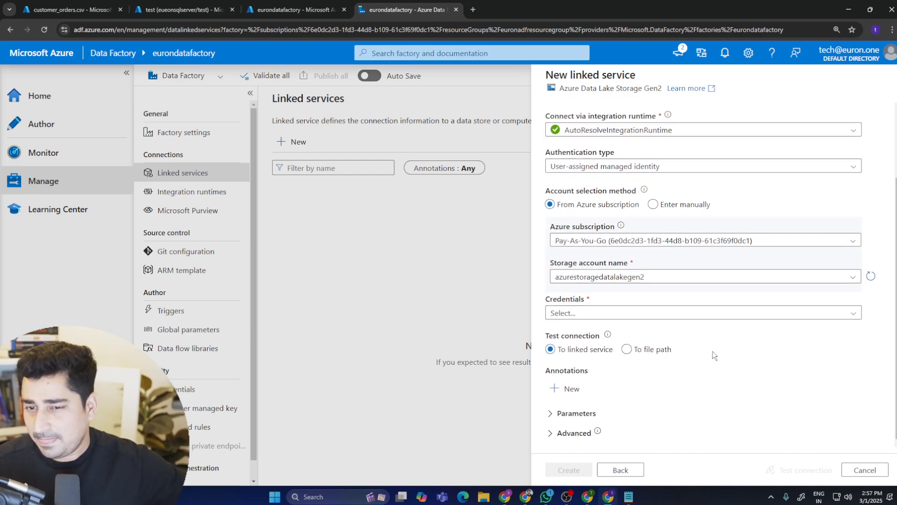
scroll(648, 318, "up", 2)
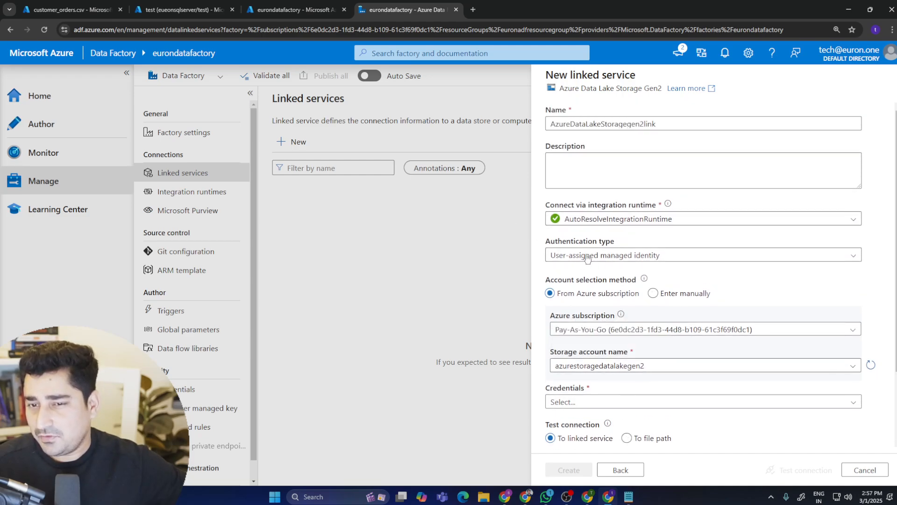
Step: Switch authentication back to Account key with Pay-As-You-Go and azurestoragedatalakegen2
left_click(621, 256)
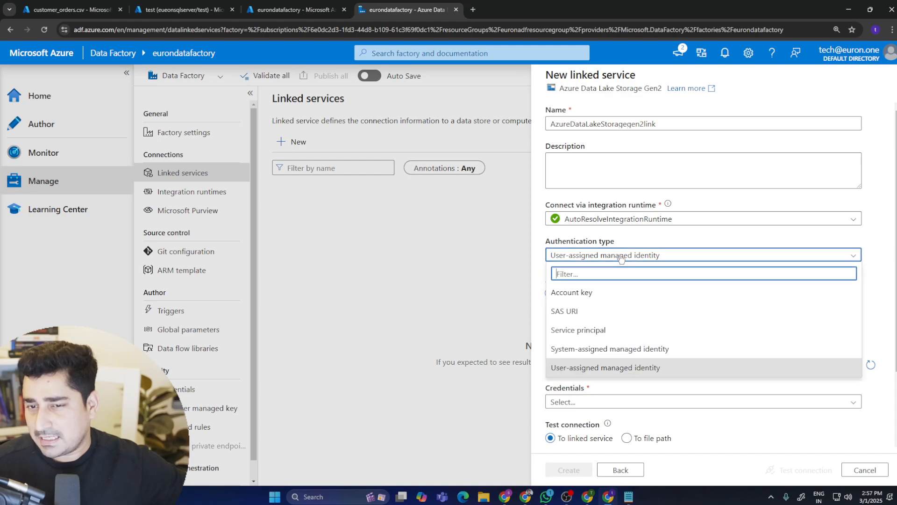
left_click(612, 296)
left_click(641, 330)
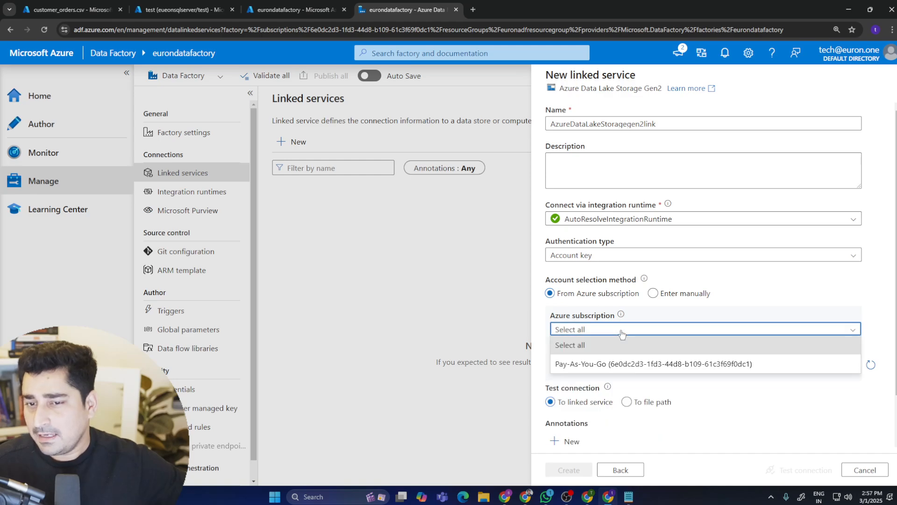
left_click(612, 363)
left_click(623, 365)
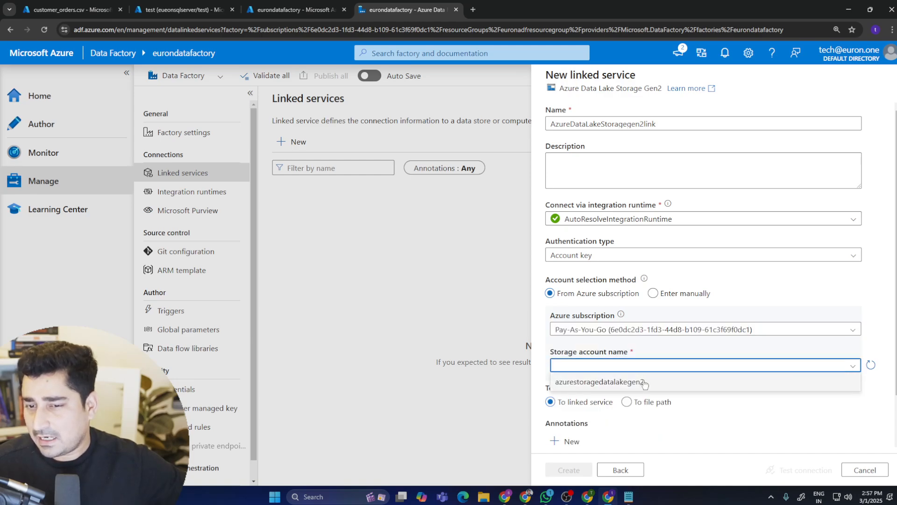
left_click(600, 380)
Step: Recheck the authentication choices, then bring up the customer_orders.csv browser tab
scroll(696, 302, "down", 1)
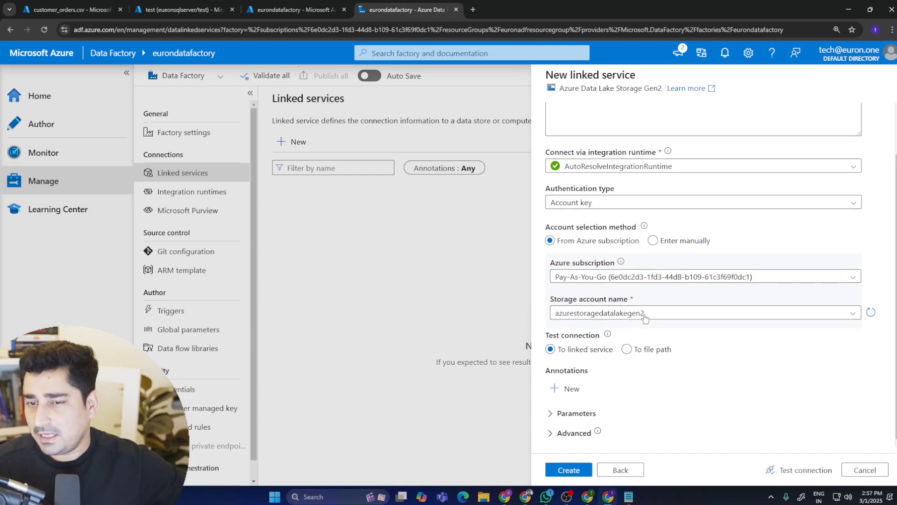
scroll(642, 359, "up", 1)
left_click(612, 255)
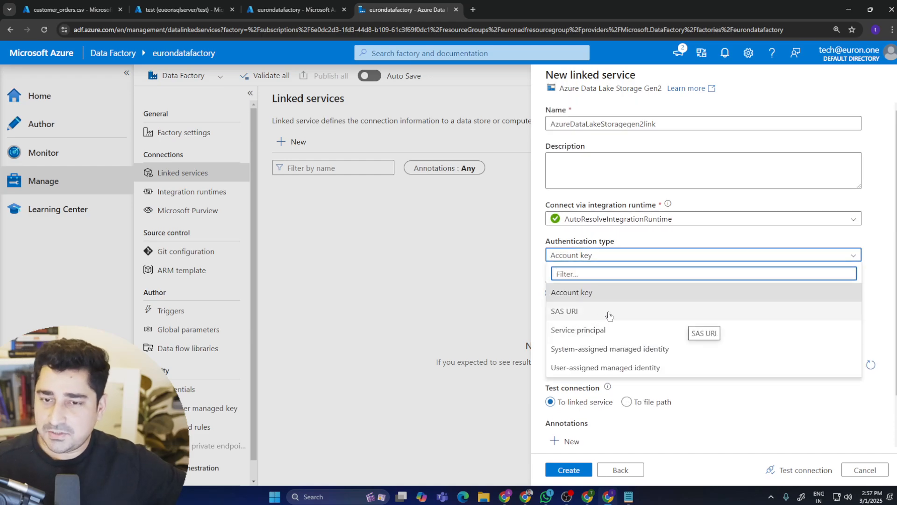
left_click(72, 9)
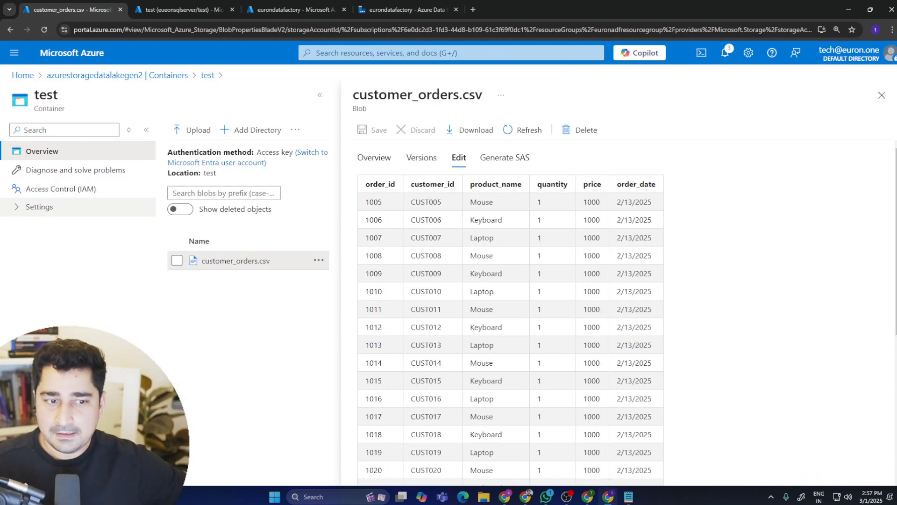
Step: Flip through the SQL query editor, eurondatafactory portal and blob browser tabs
key("ctrl+Tab")
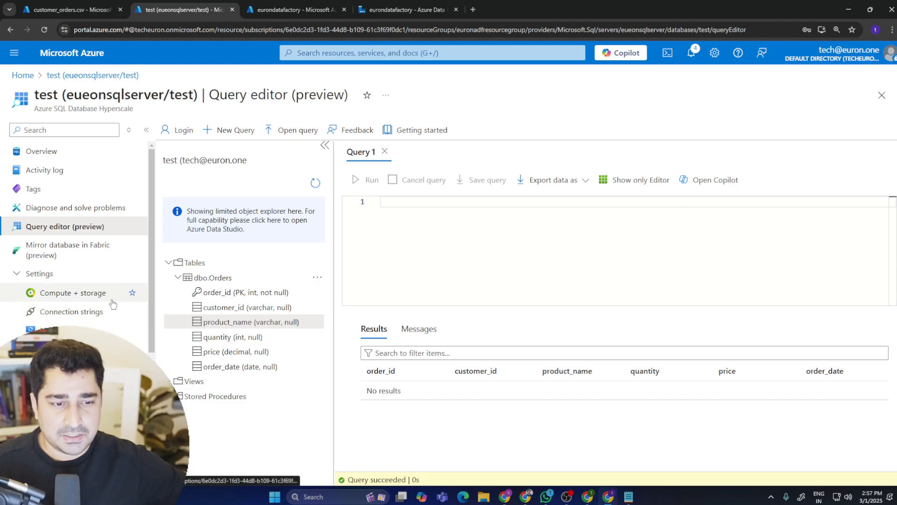
scroll(70, 291, "down", 2)
scroll(66, 269, "down", 2)
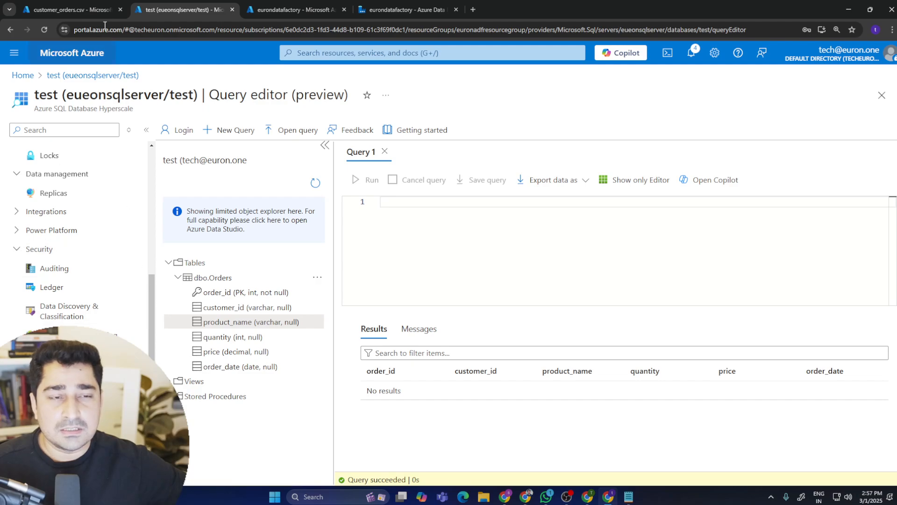
left_click(299, 9)
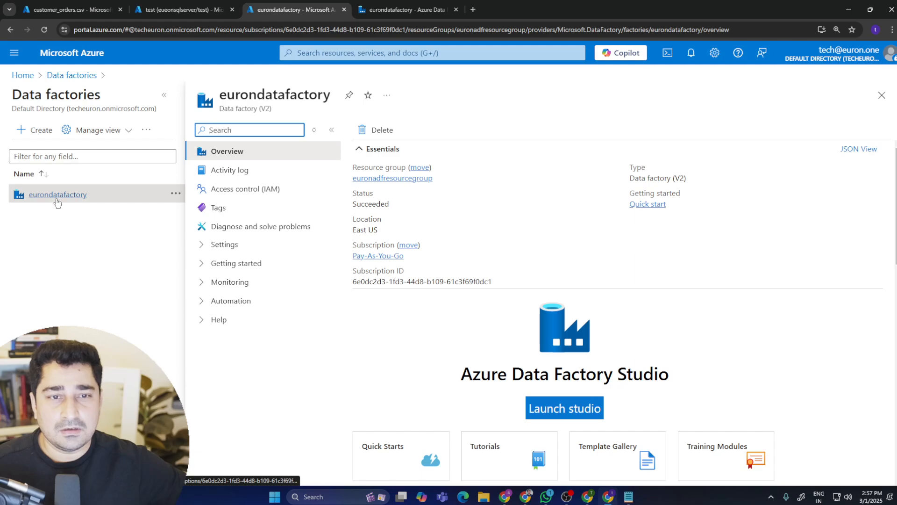
left_click(70, 10)
Step: Open azurestoragedatalakegen2 from Recent, review Access keys and Shared access signature, then return to Data Factory Studio
left_click(22, 75)
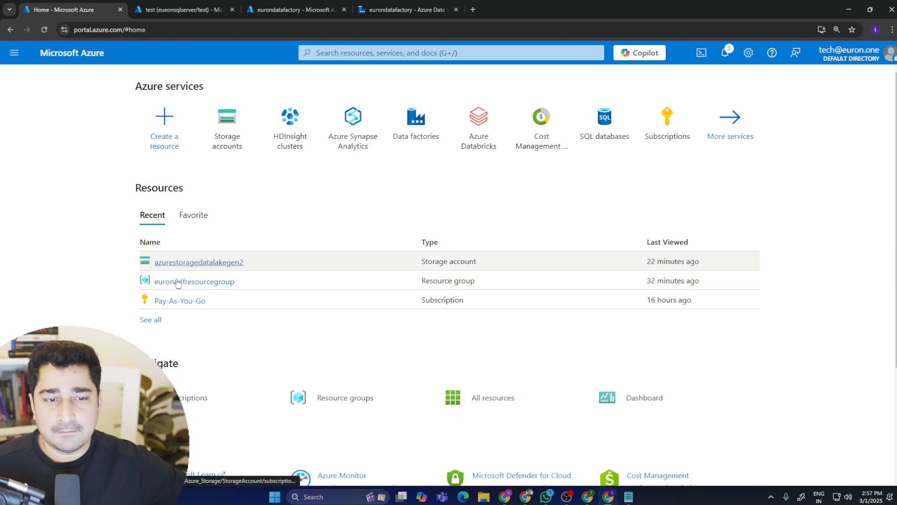
left_click(150, 319)
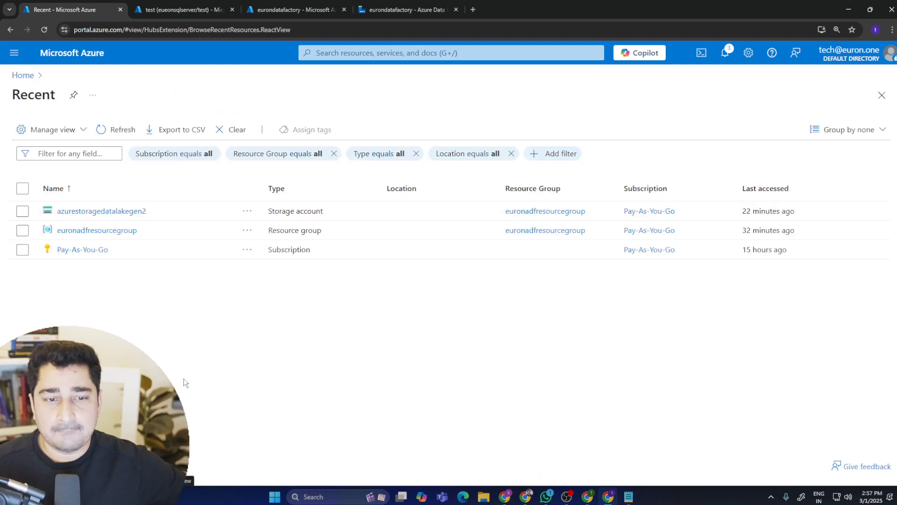
left_click(103, 212)
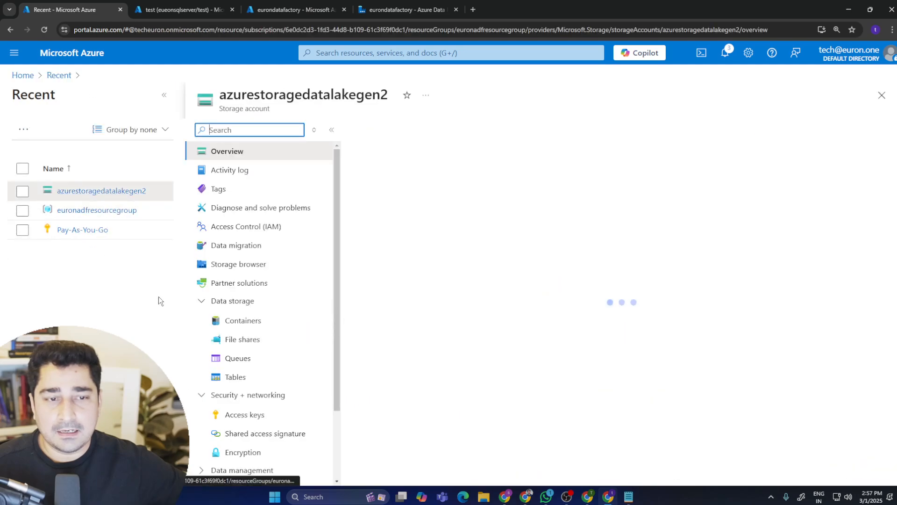
scroll(276, 358, "down", 2)
left_click(273, 342)
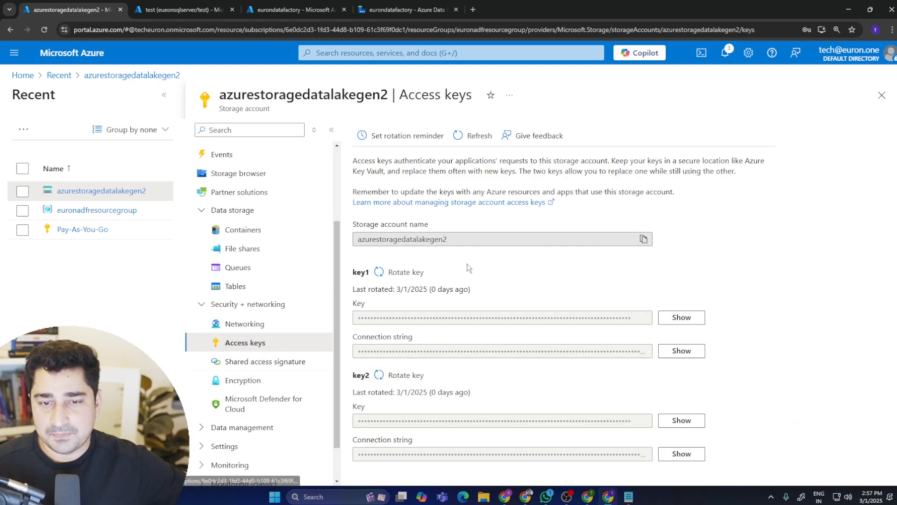
left_click(253, 365)
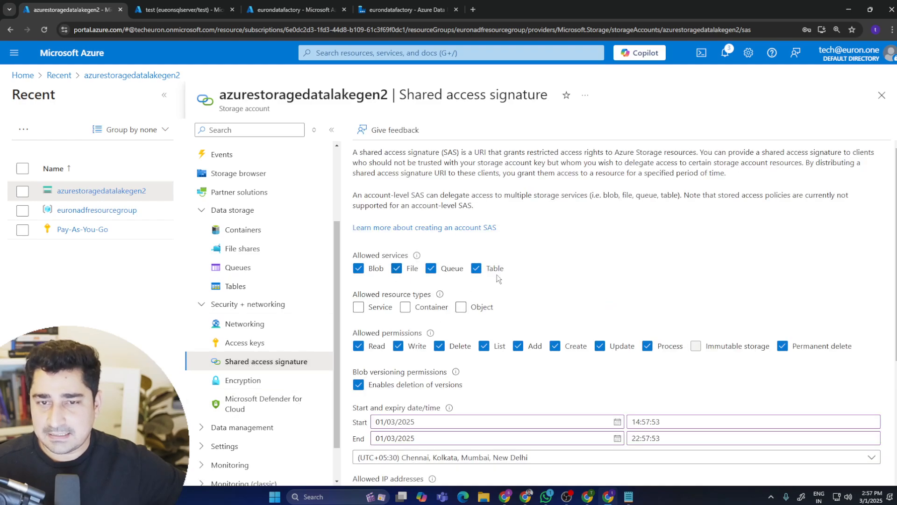
scroll(547, 239, "down", 4)
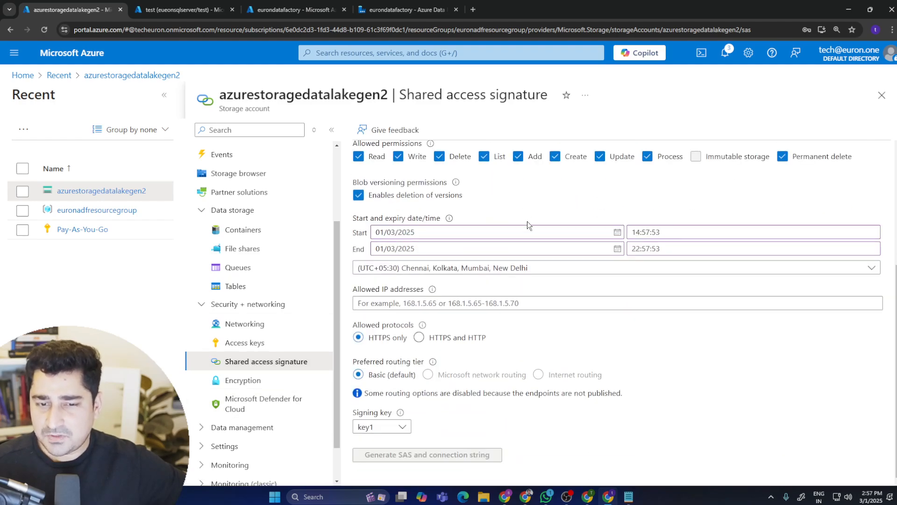
scroll(455, 381, "up", 5)
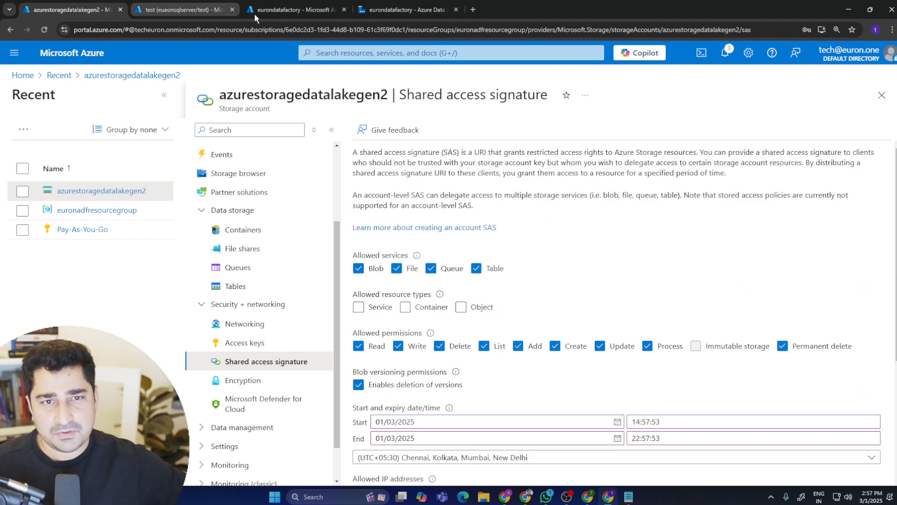
left_click(438, 5)
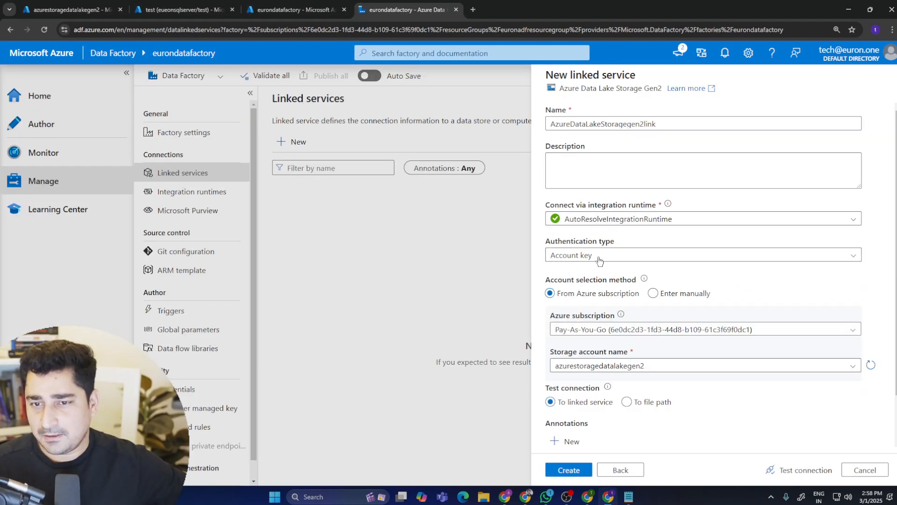
Step: Test and create the AzureDataLakeStoragegen2link so it appears under Linked services
scroll(607, 327, "down", 1)
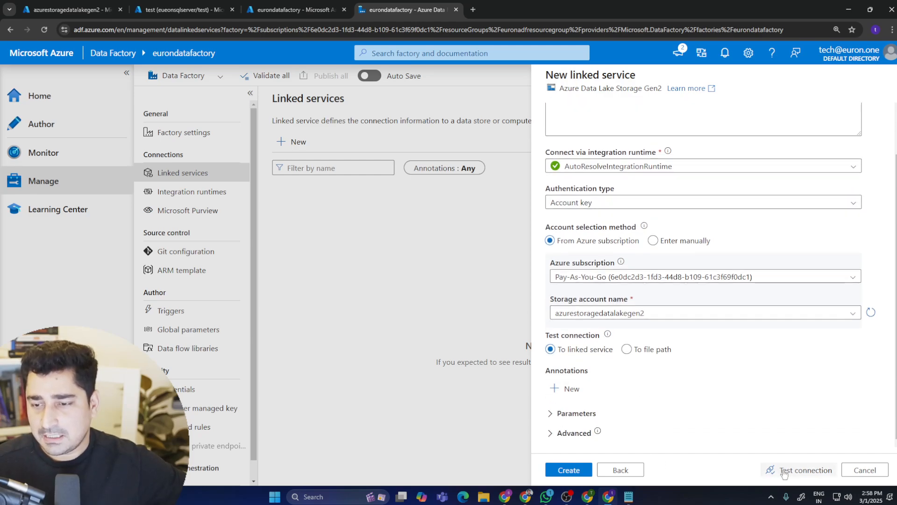
left_click(800, 475)
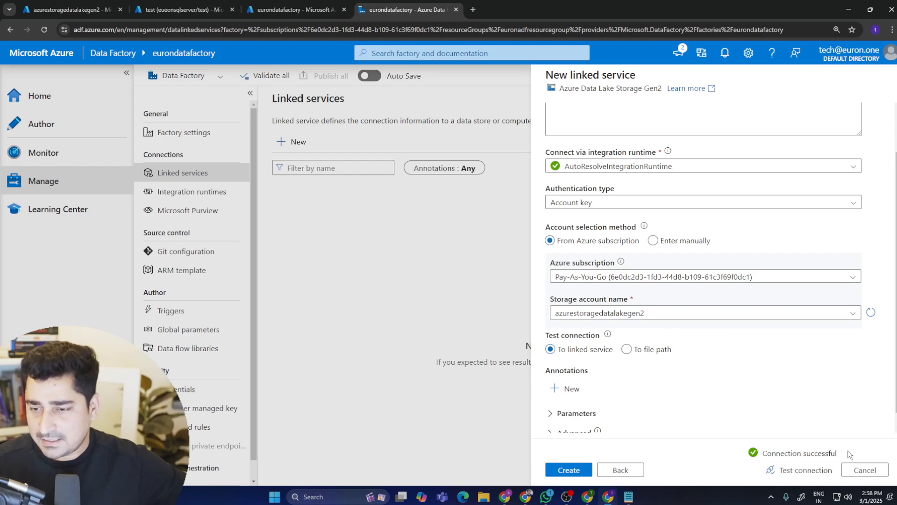
left_click(571, 473)
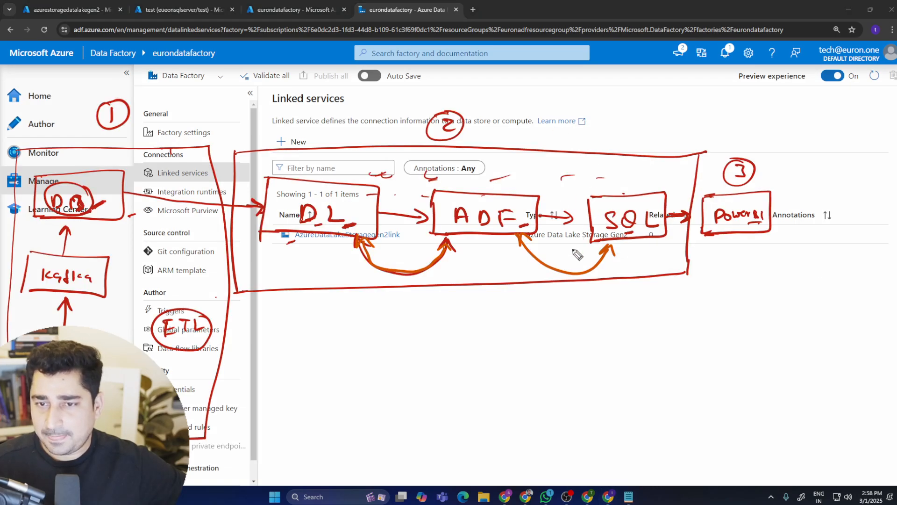
mouse_move(526, 244)
left_mouse_down()
mouse_move(538, 256)
mouse_move(589, 270)
mouse_move(611, 252)
left_mouse_up()
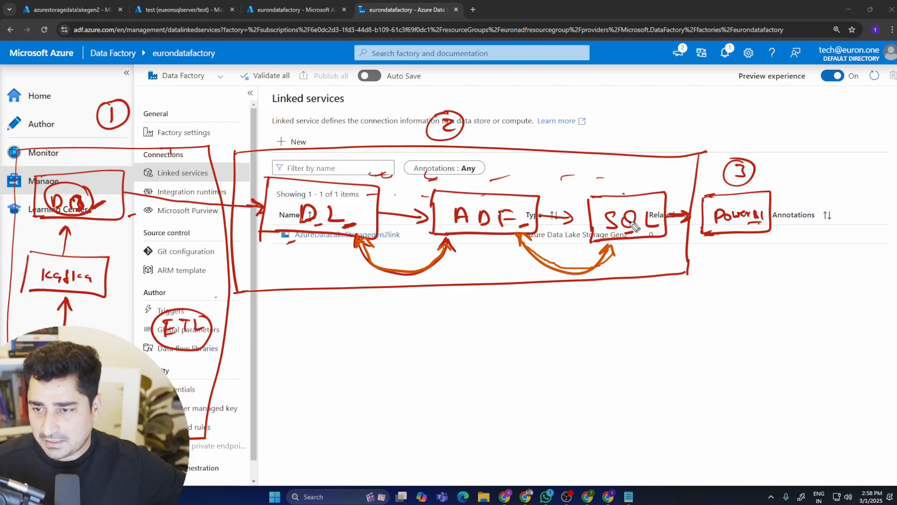
key("Escape")
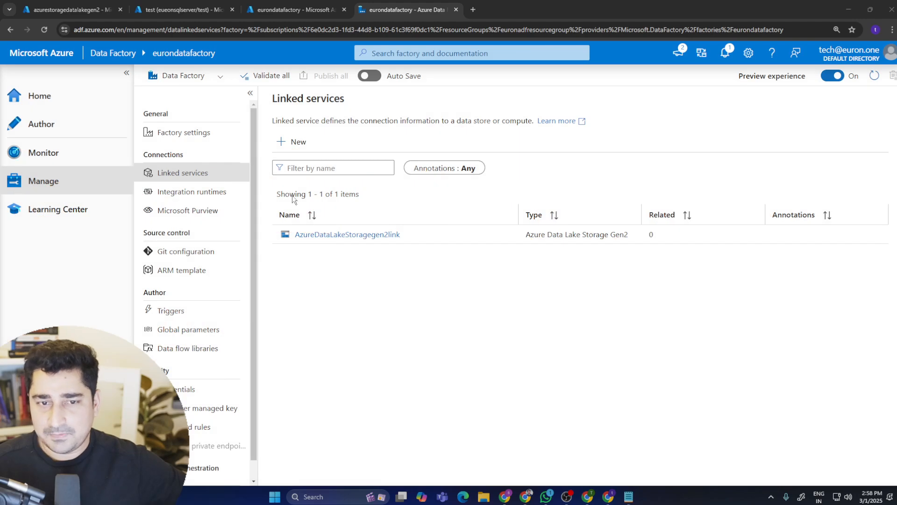
Step: Start a new Azure SQL Database linked service using the Pay-As-You-Go subscription
left_click(291, 144)
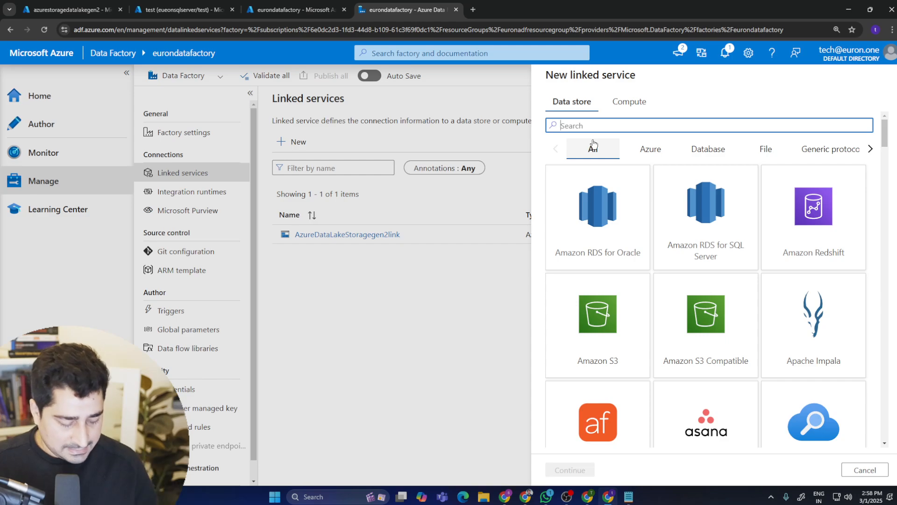
type("sql")
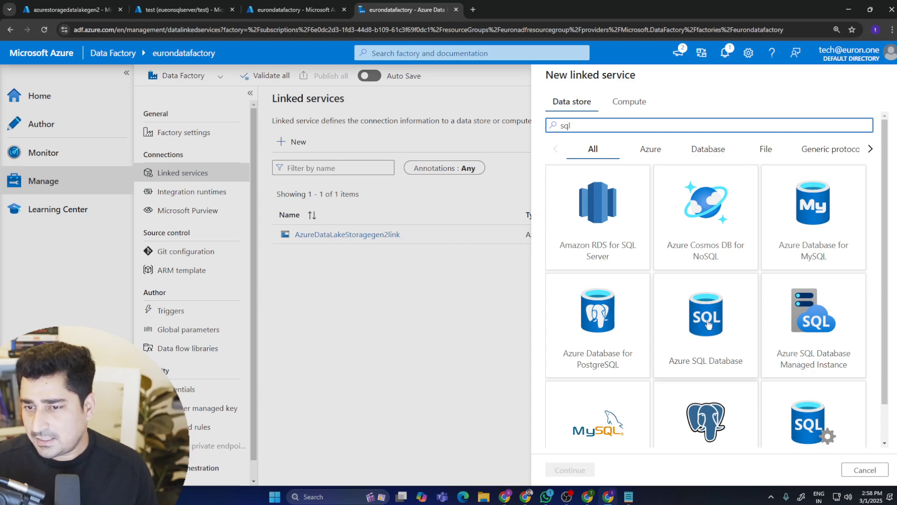
left_click(714, 339)
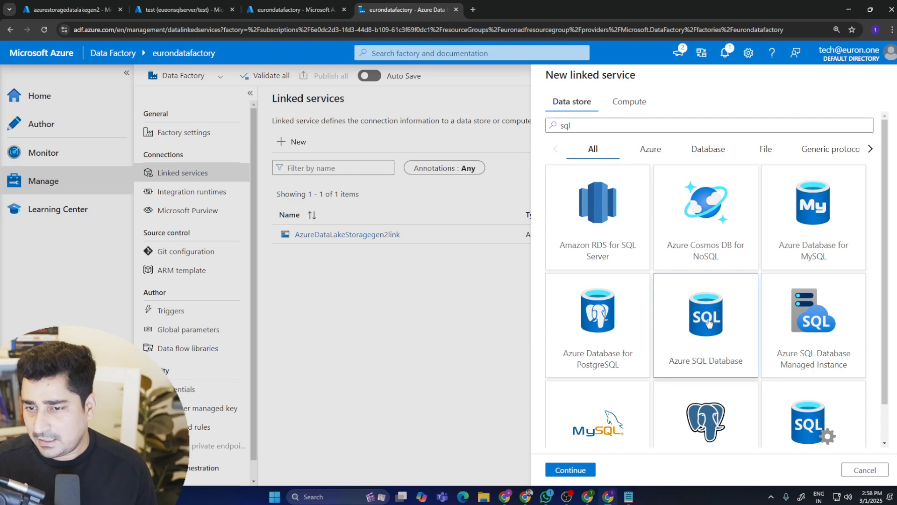
left_click(572, 470)
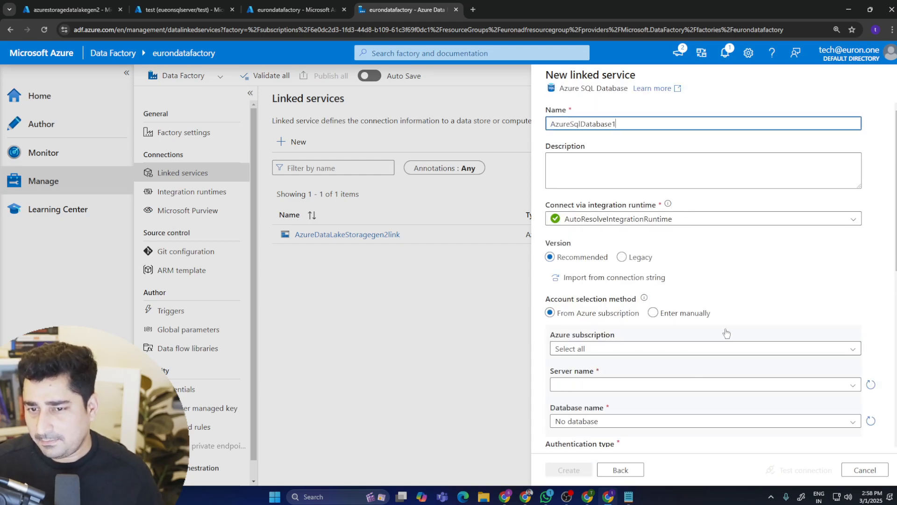
scroll(754, 288, "down", 2)
left_click(622, 240)
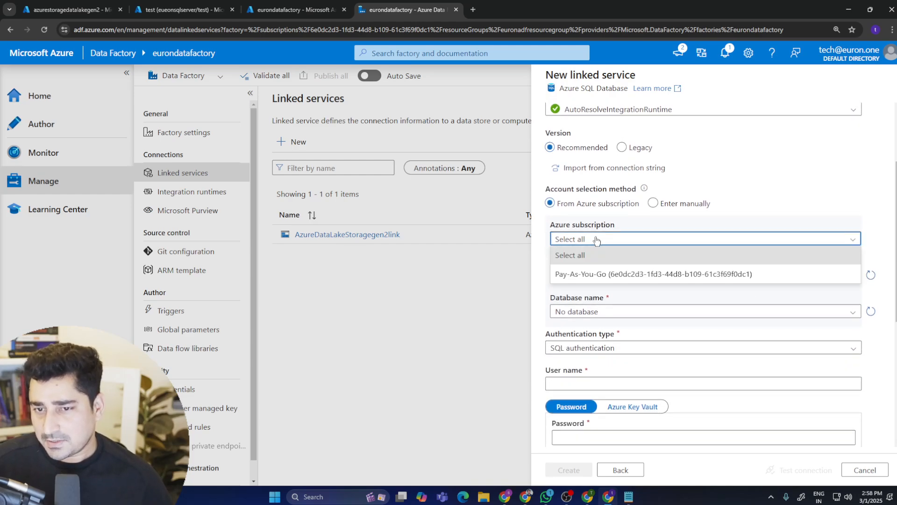
left_click(618, 273)
left_click(608, 276)
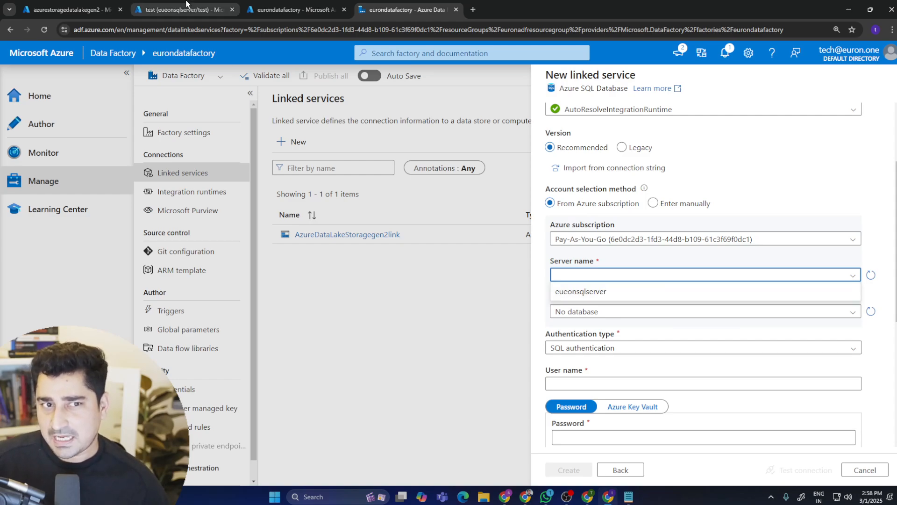
Step: Check the SQL server name in the Query editor tab, then return to the form
left_click(202, 5)
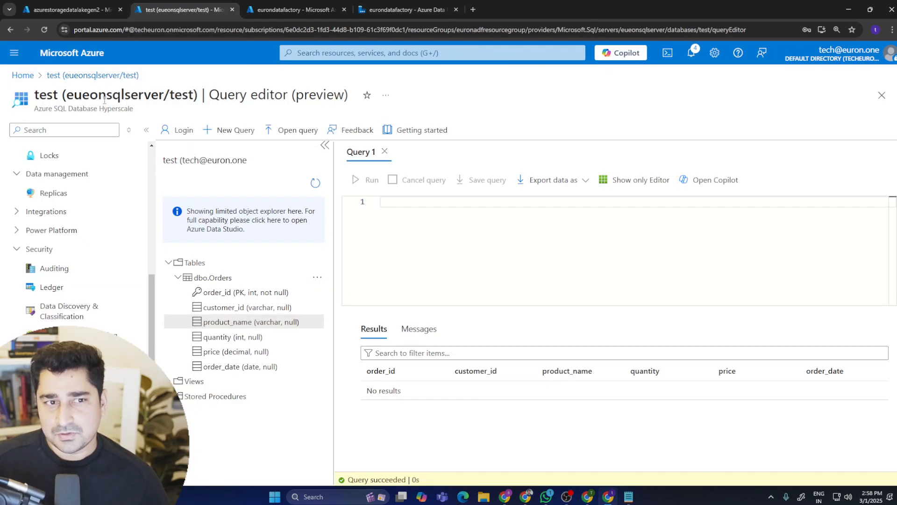
left_click_drag(74, 94, 163, 94)
left_click(303, 7)
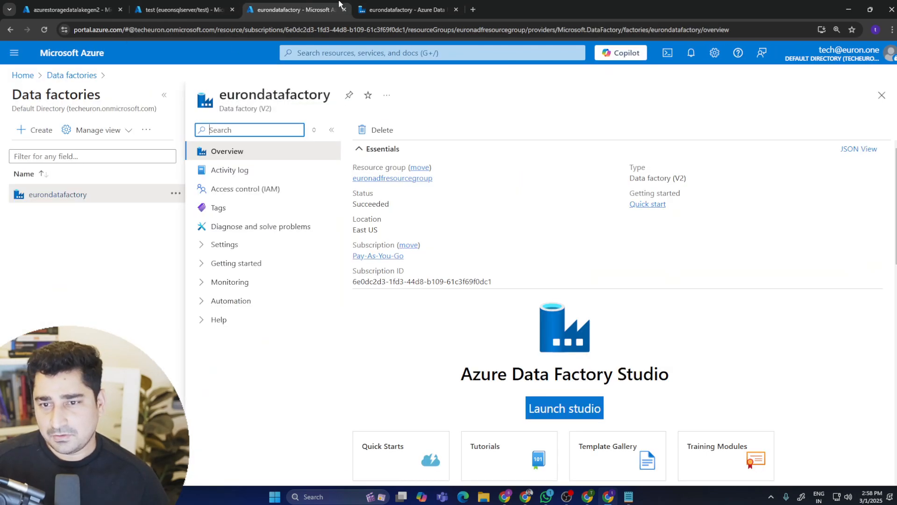
left_click(397, 8)
Step: Set server eueonsqlserver and database test, keeping SQL authentication
left_click(683, 280)
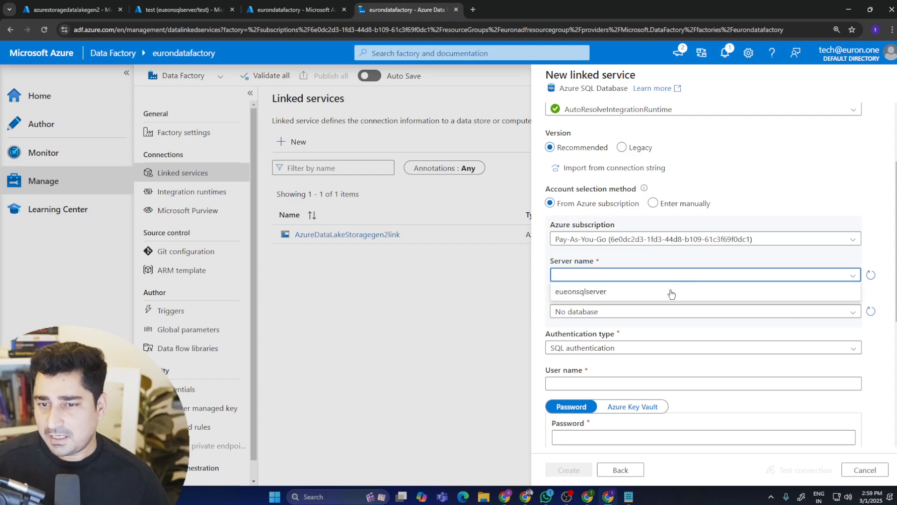
left_click(567, 292)
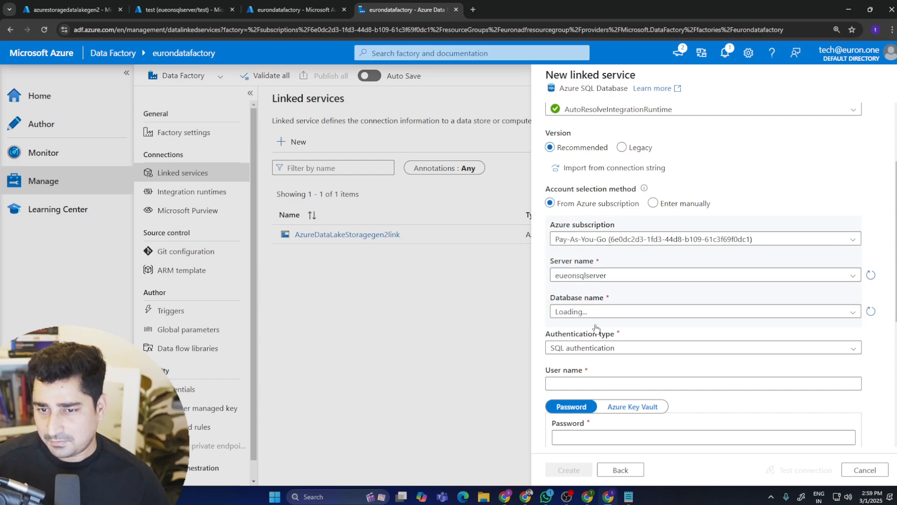
left_click(724, 313)
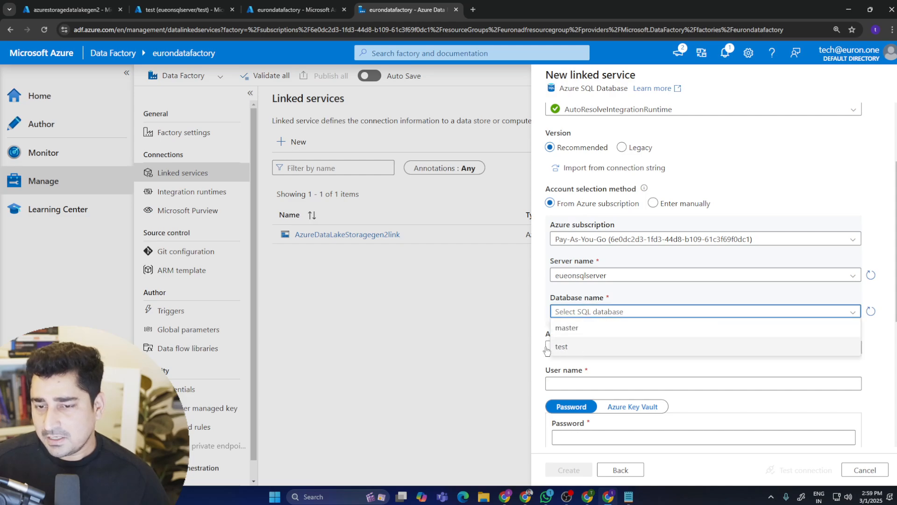
left_click(601, 351)
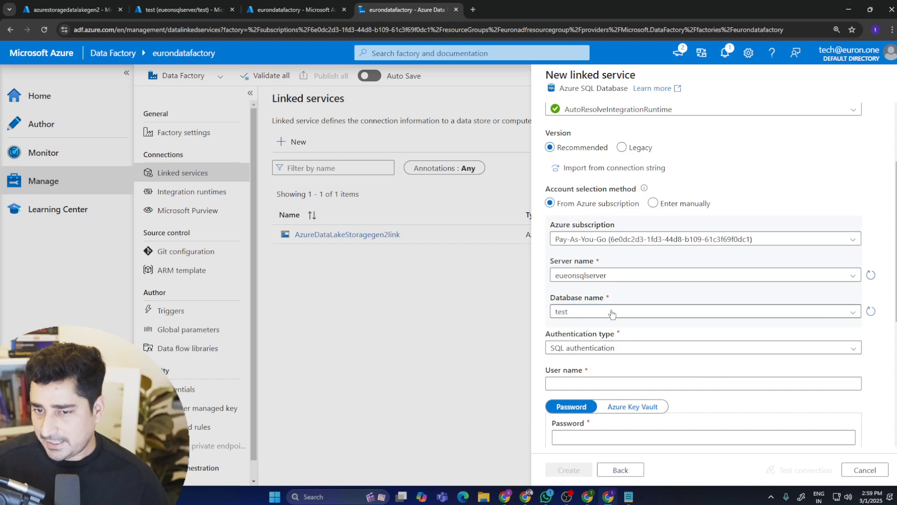
left_click(593, 350)
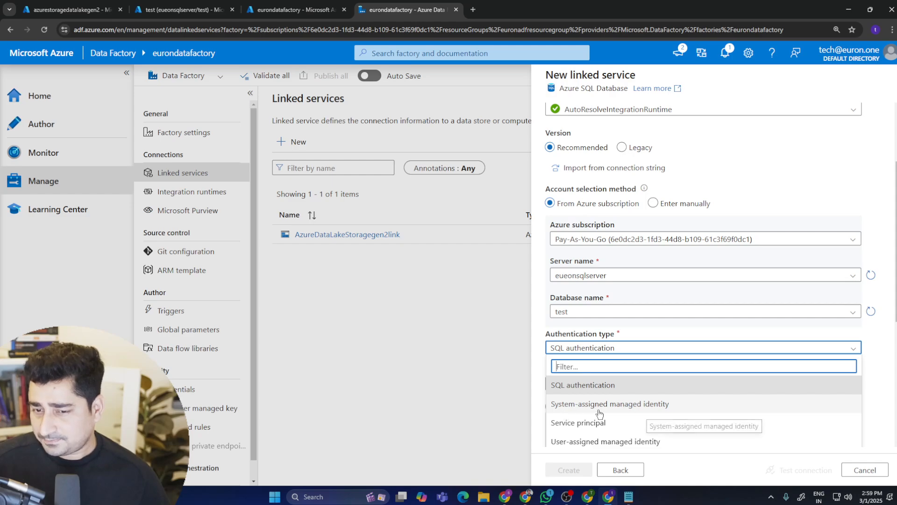
left_click(611, 351)
Step: Paste the admin user name from the notes and enter the password
scroll(681, 303, "down", 5)
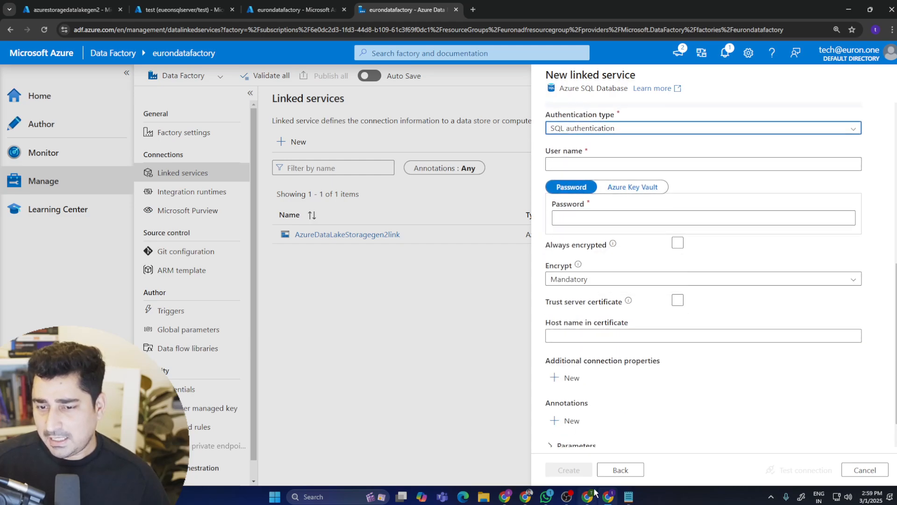
left_click(629, 499)
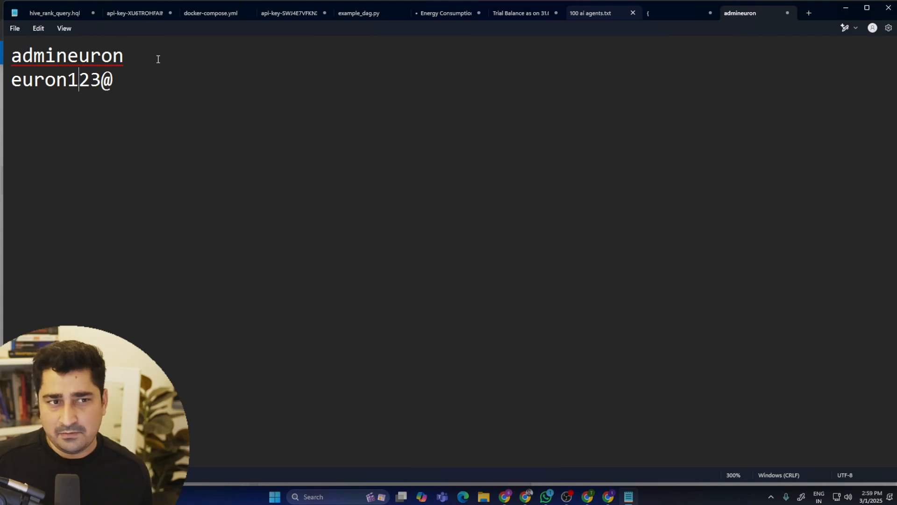
left_click_drag(156, 57, 11, 60)
key("ctrl+c")
key("alt+Tab")
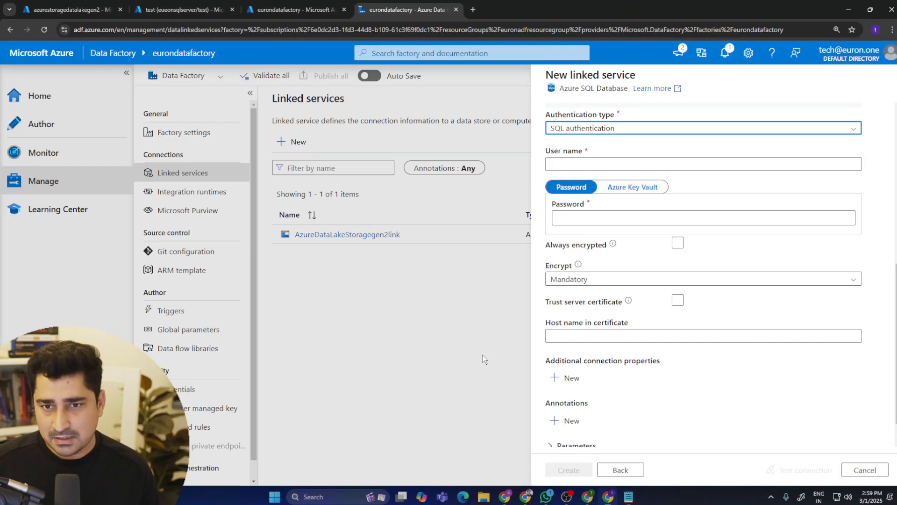
left_click(573, 165)
key("ctrl+v")
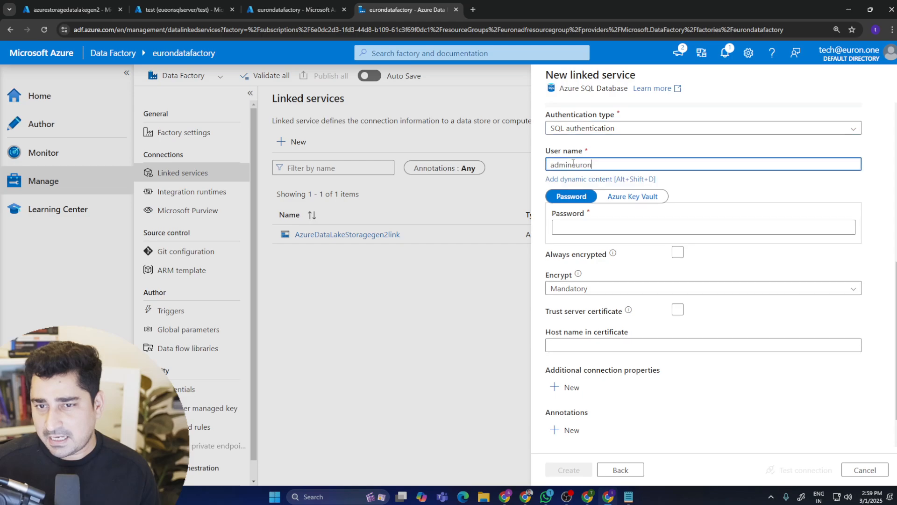
left_click(574, 227)
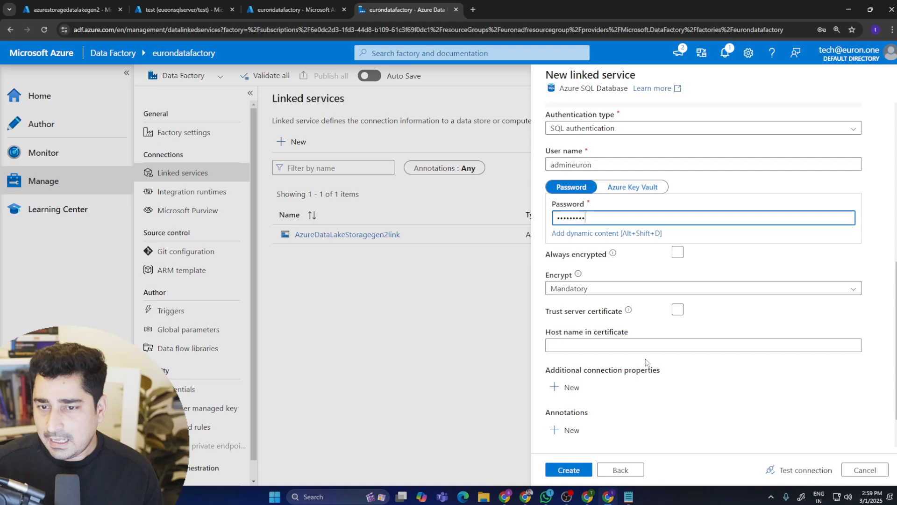
scroll(645, 362, "down", 2)
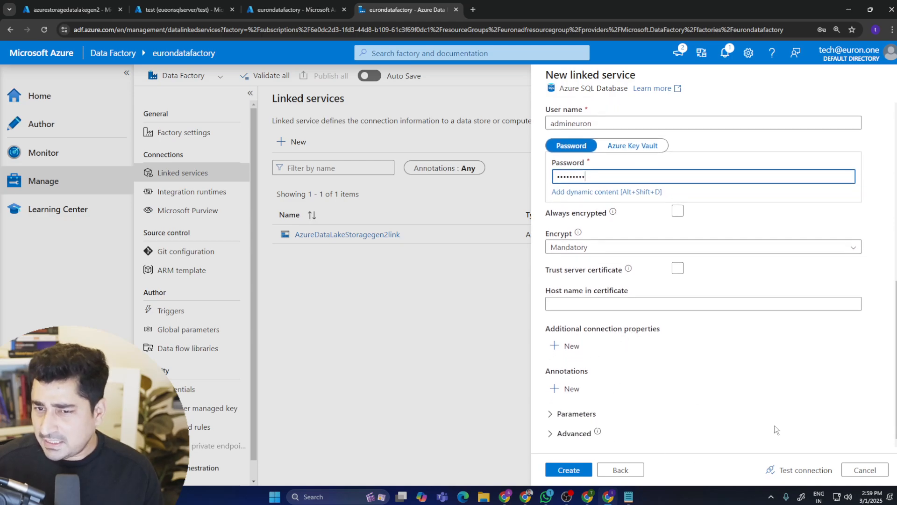
Step: Test the SQL connection, confirm it succeeds, and create AzureSqlDatabase1
left_click(798, 471)
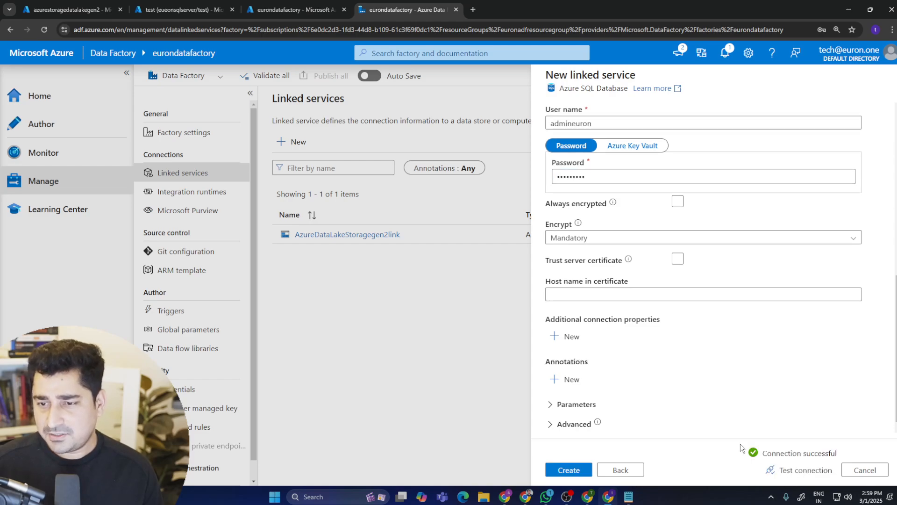
left_click_drag(844, 450, 764, 448)
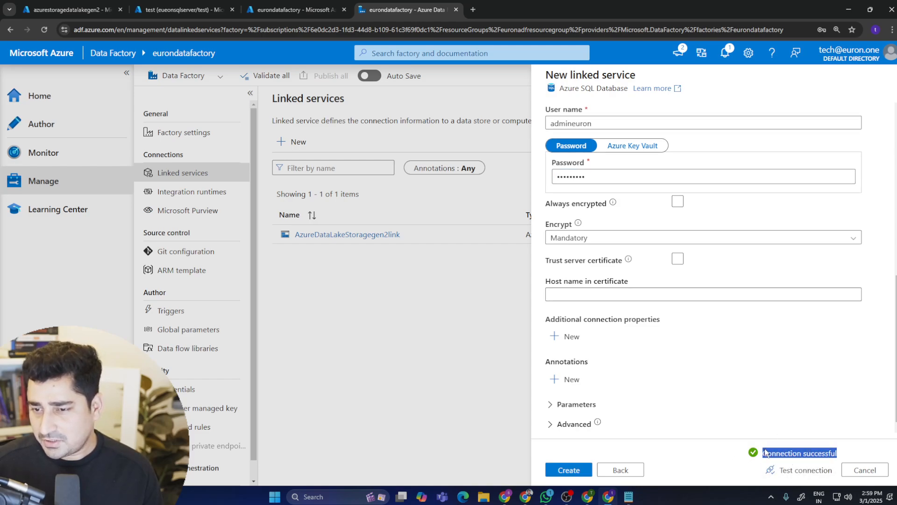
left_click(796, 454)
scroll(689, 366, "up", 5)
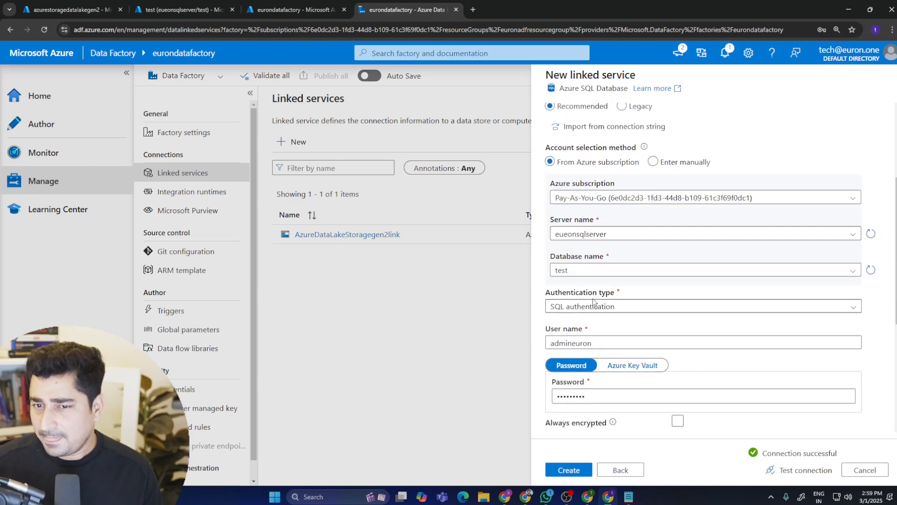
left_click(570, 470)
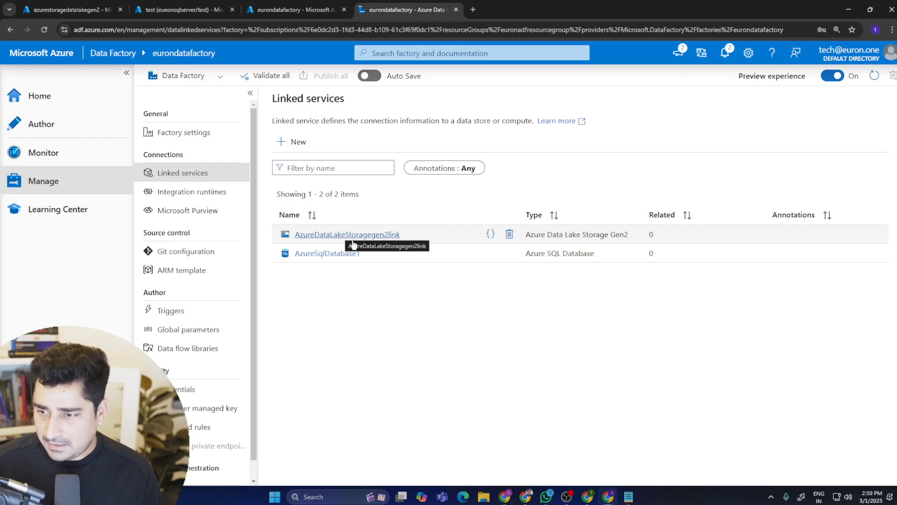
key("ctrl+shift+1")
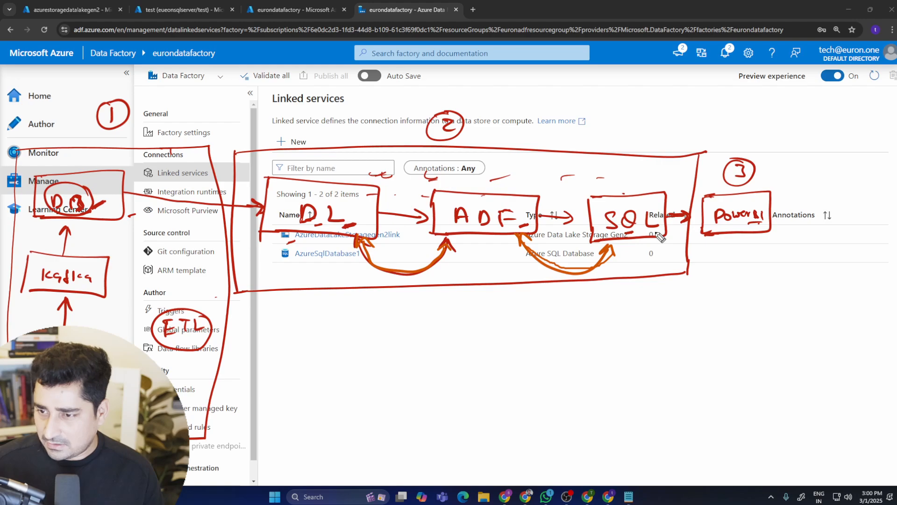
key("Escape")
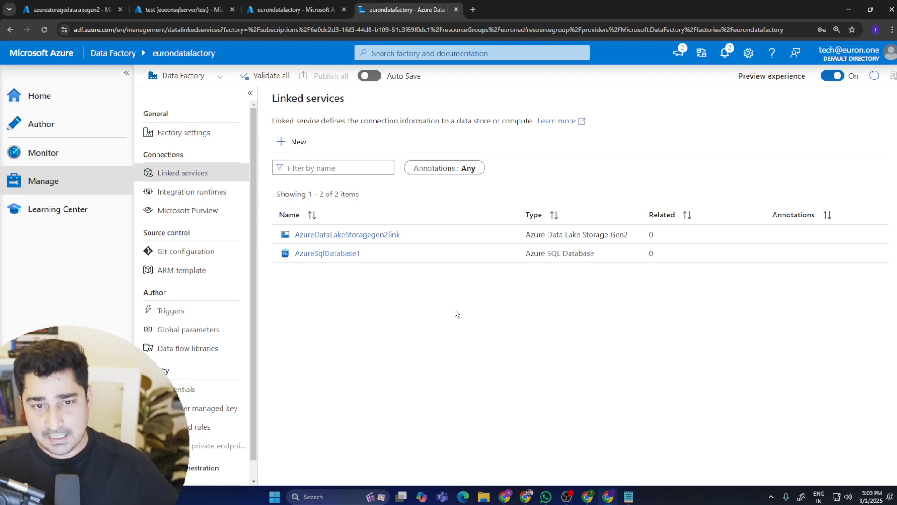
Step: Start a new Data Lake Storage Gen2 linked service on Pay-As-You-Go with account azurestoragedatalakegen2
left_click(295, 141)
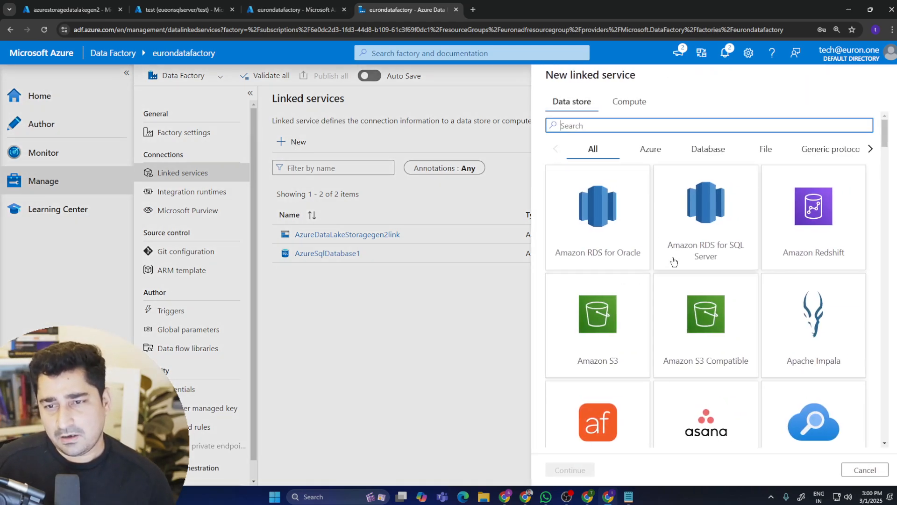
left_click(673, 125)
type("data")
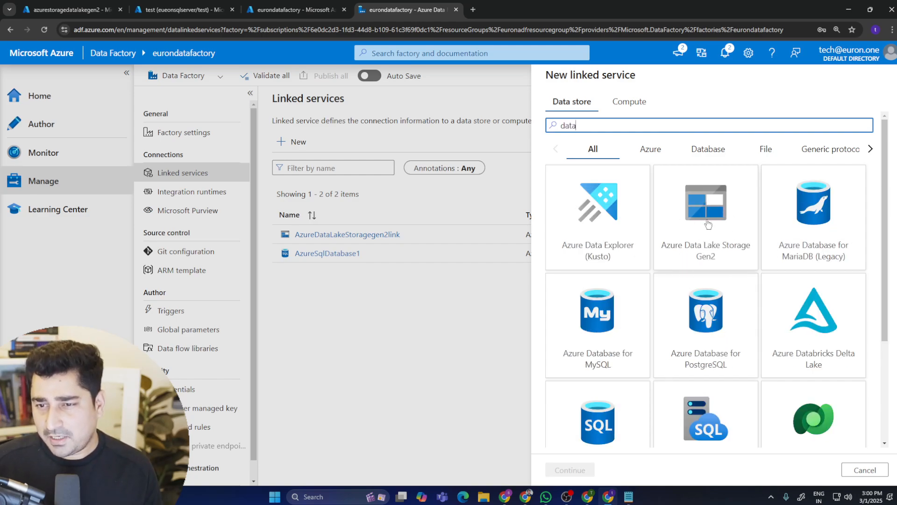
left_click(723, 222)
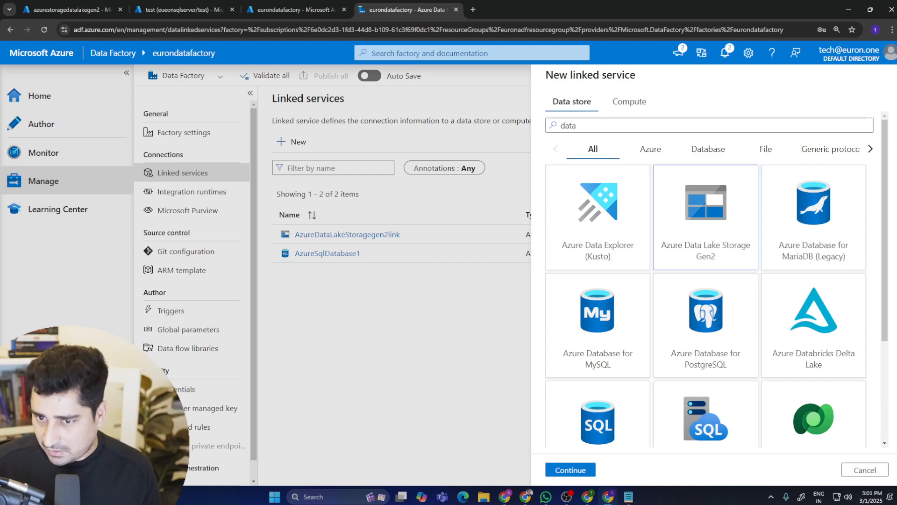
double_click(700, 233)
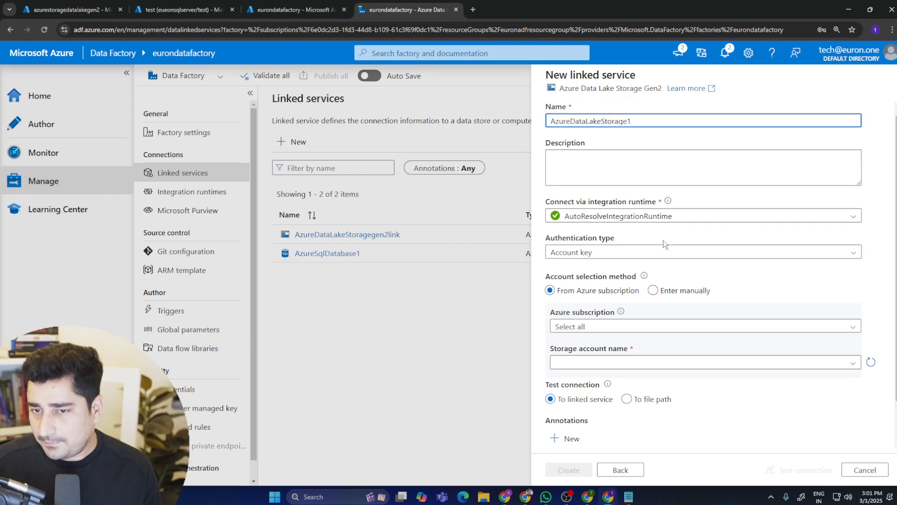
scroll(663, 239, "down", 1)
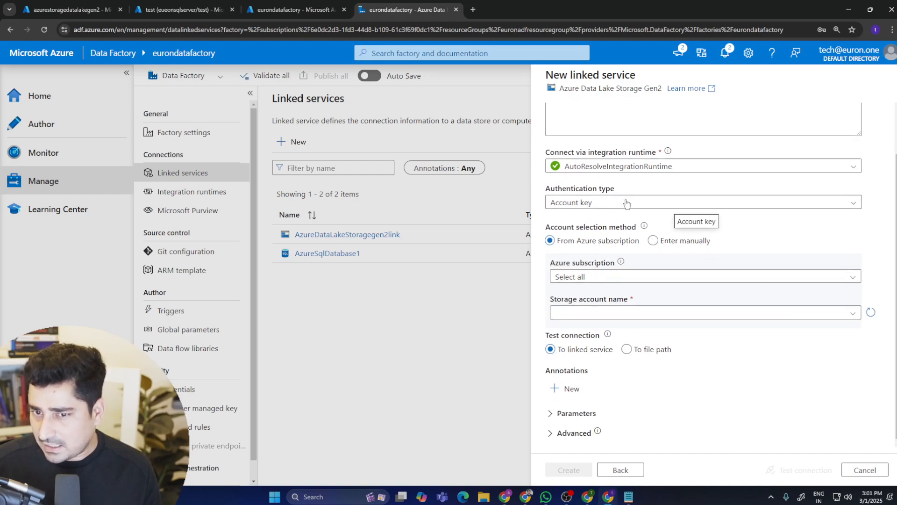
left_click(620, 278)
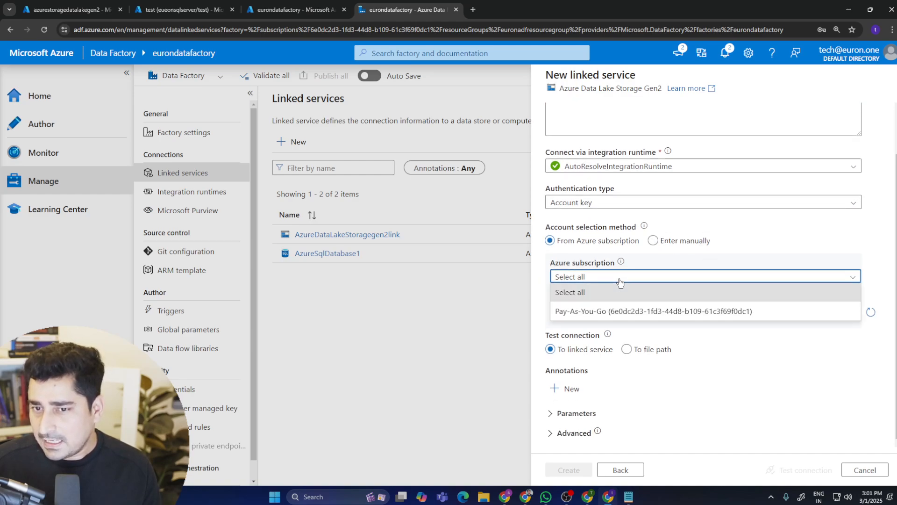
left_click(622, 316)
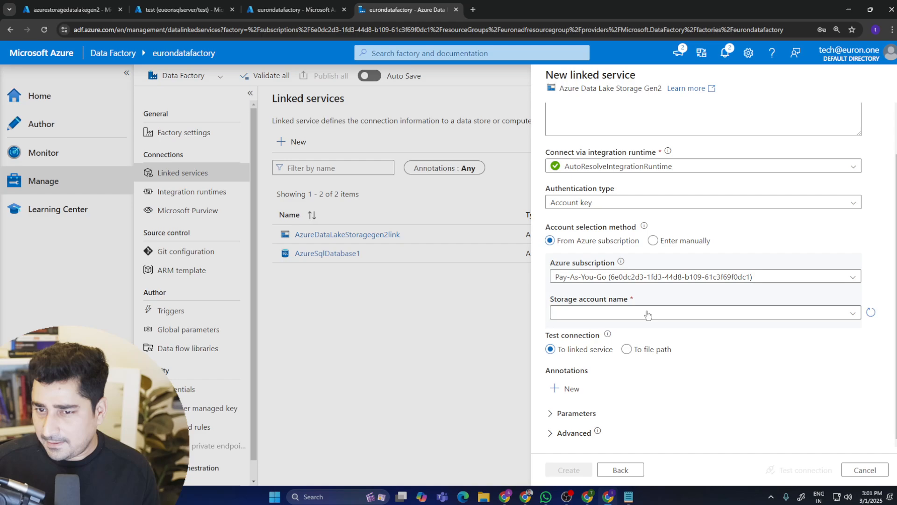
left_click(647, 314)
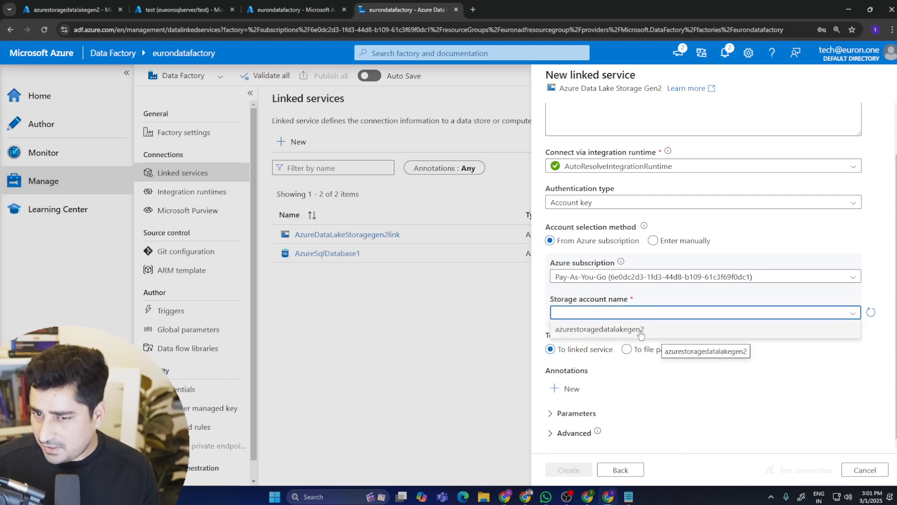
left_click(640, 331)
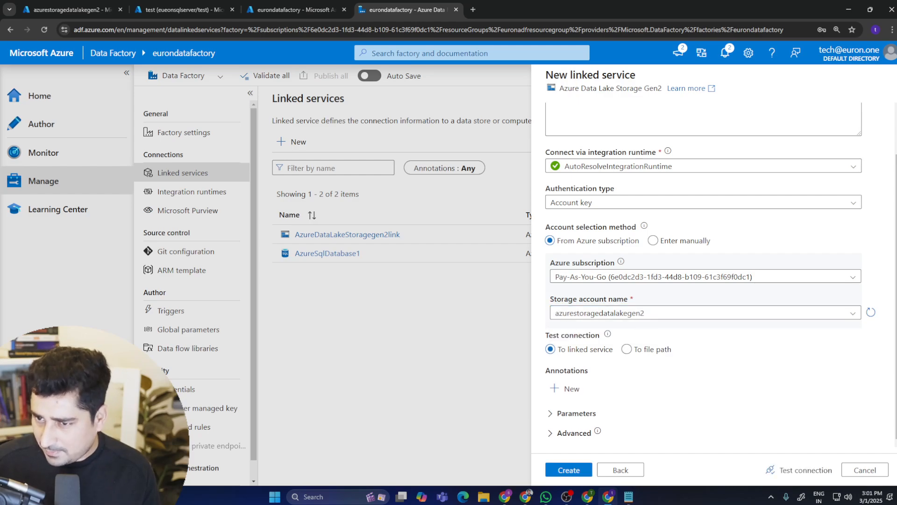
Step: Test the storage connection, then cancel and discard the unsaved linked service
left_click(798, 470)
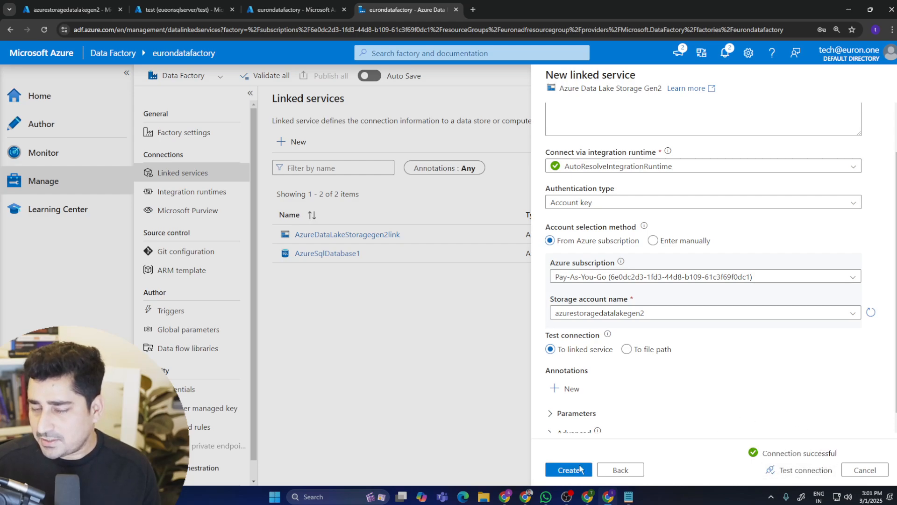
scroll(753, 340, "down", 1)
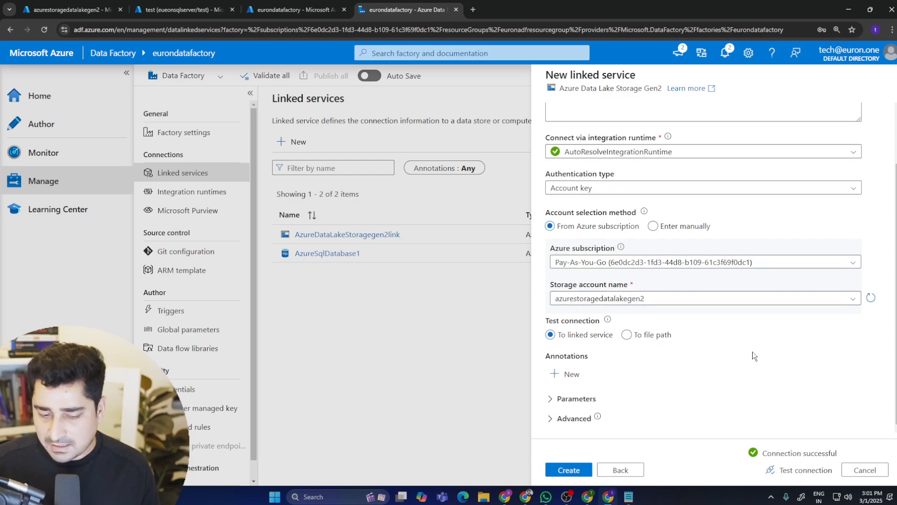
scroll(752, 351, "up", 3)
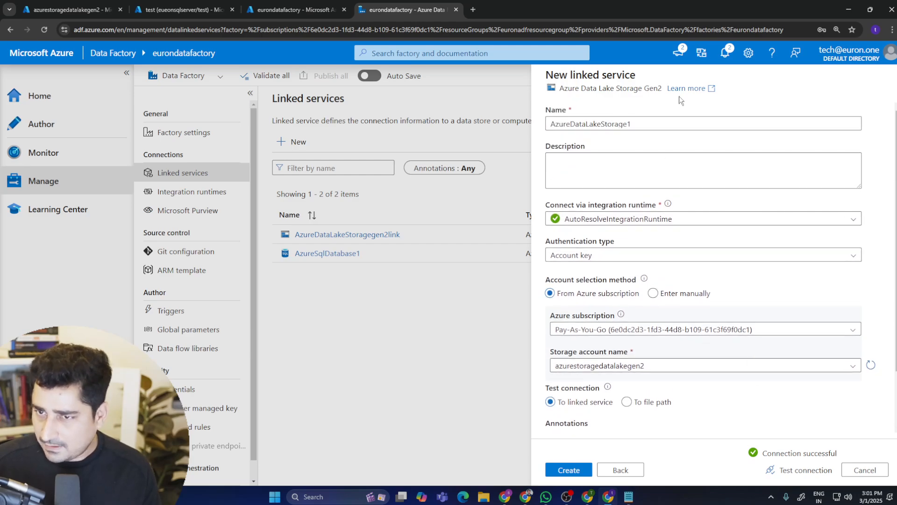
left_click(865, 470)
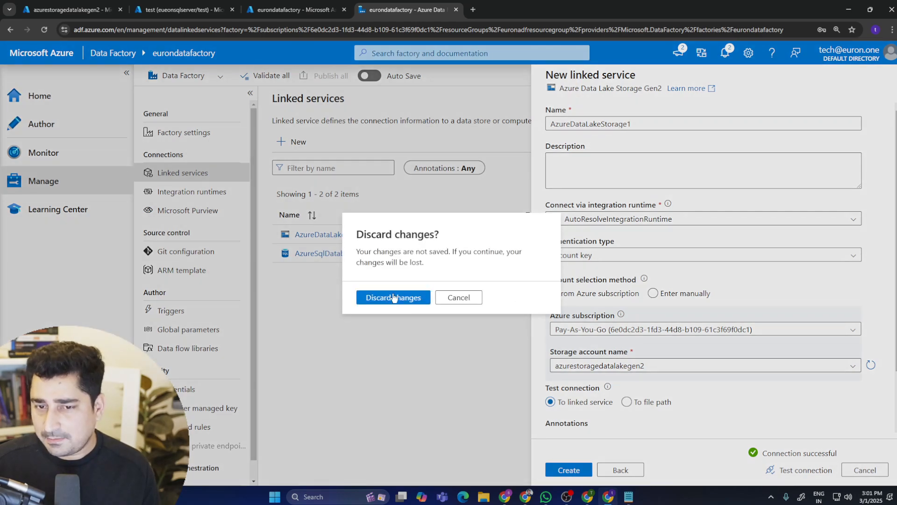
left_click(411, 298)
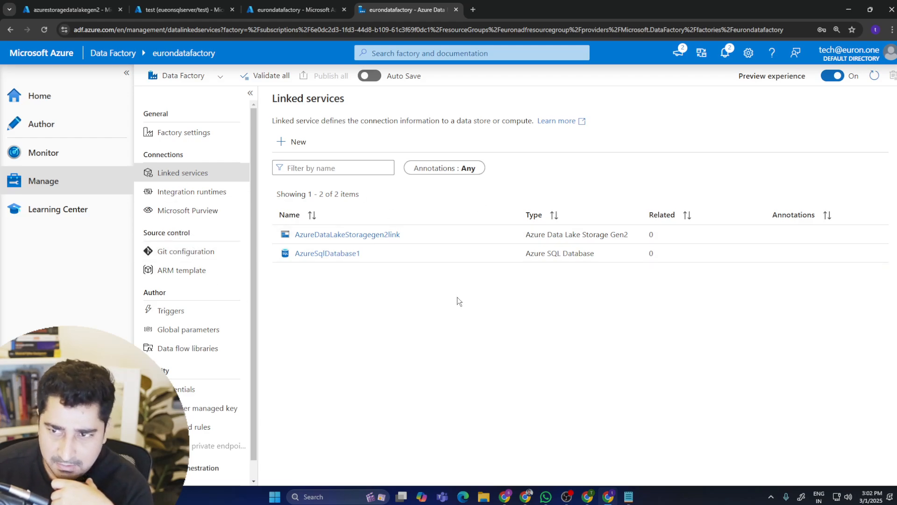
Step: Switch from Manage to the Author workspace
left_click(66, 125)
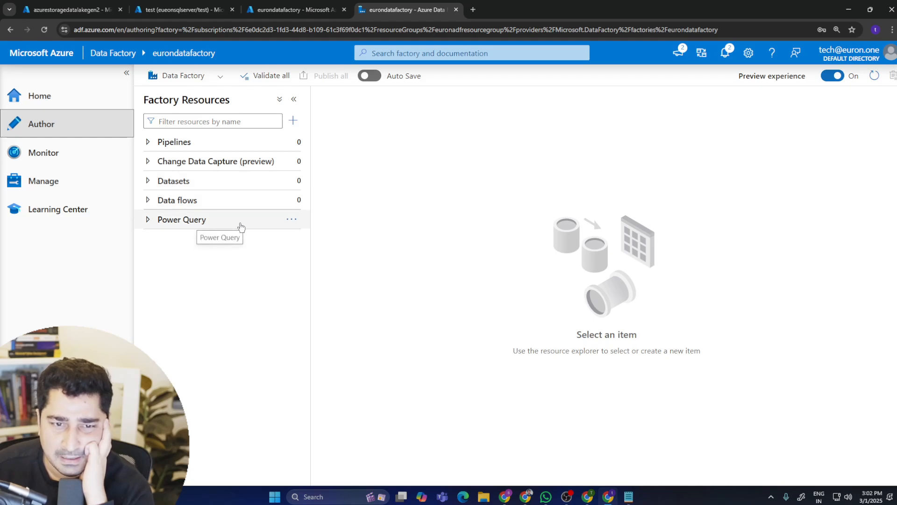
Step: Expand Datasets and choose New dataset from its actions menu
left_click(147, 184)
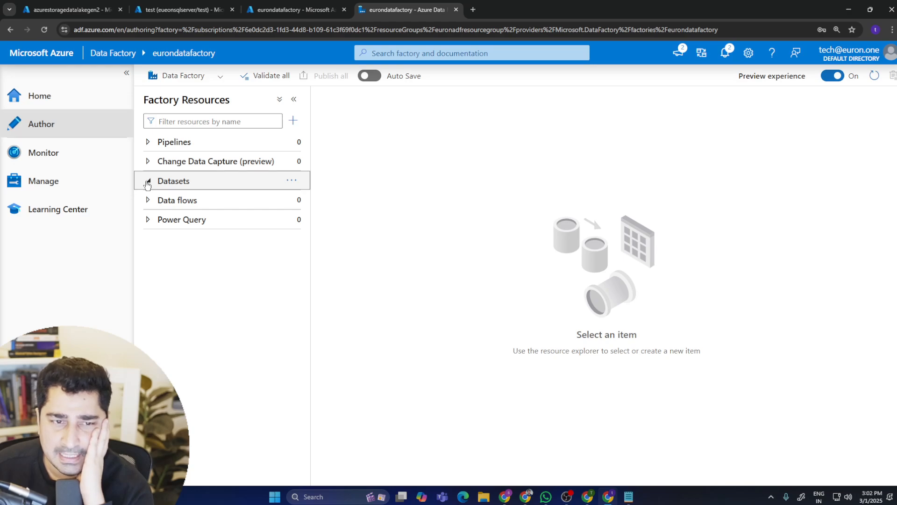
left_click(292, 181)
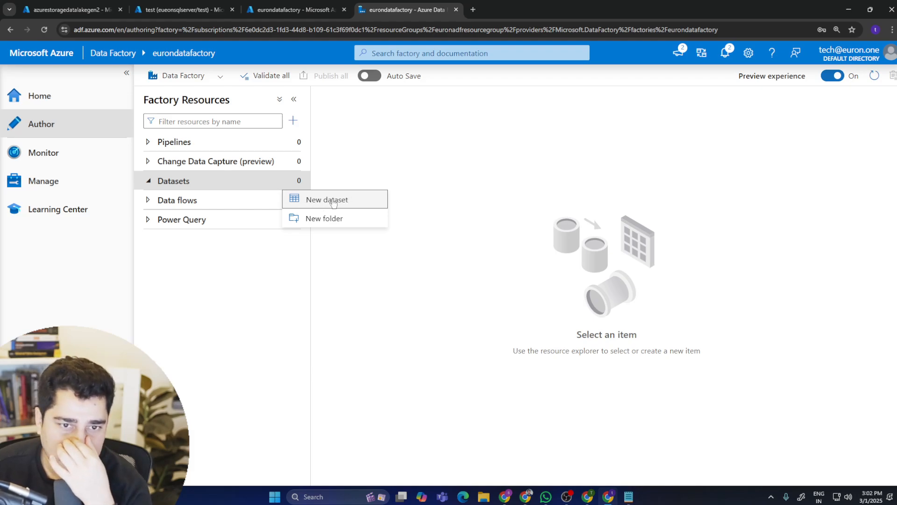
key("ctrl+shift+1")
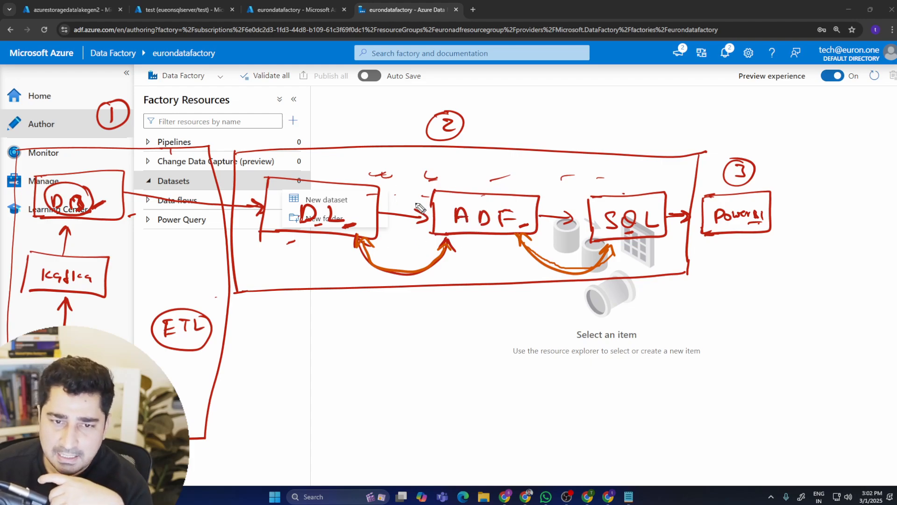
mouse_move(341, 181)
left_mouse_down()
mouse_move(420, 149)
mouse_move(508, 195)
mouse_move(535, 167)
mouse_move(622, 172)
mouse_move(643, 195)
left_mouse_up()
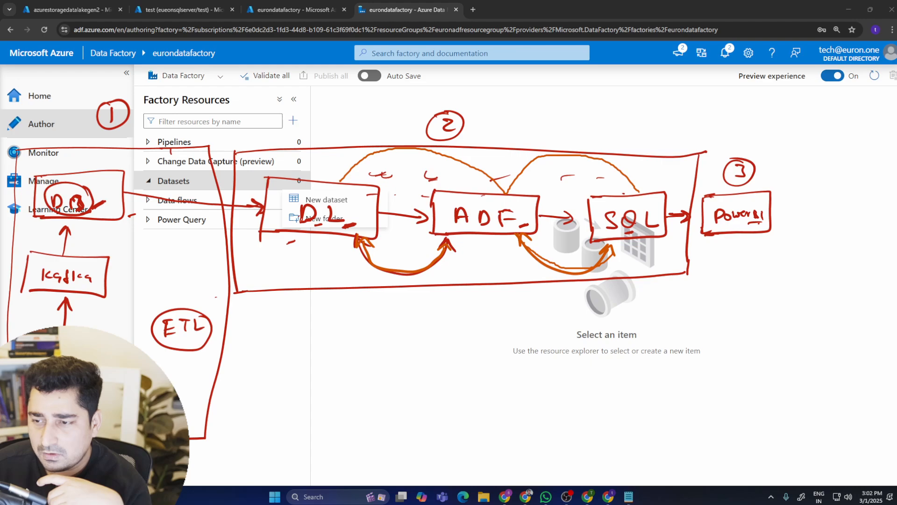
key("Escape")
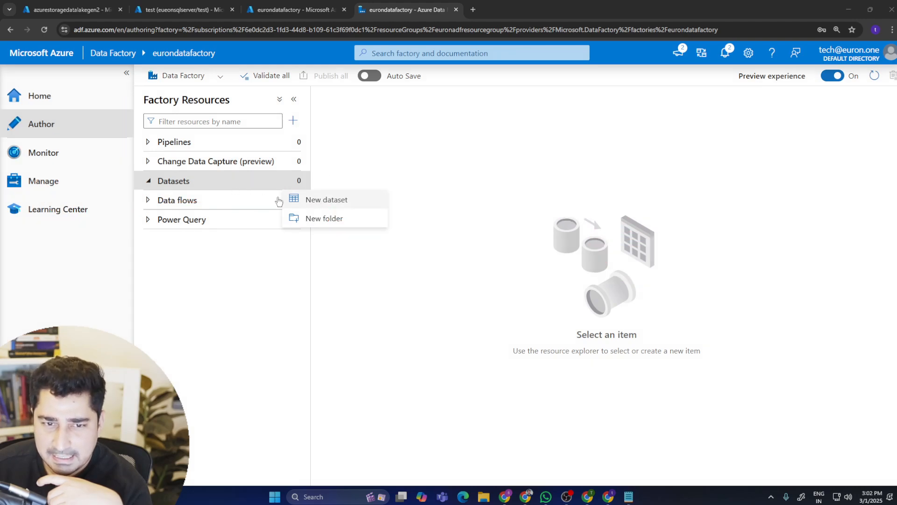
left_click(326, 199)
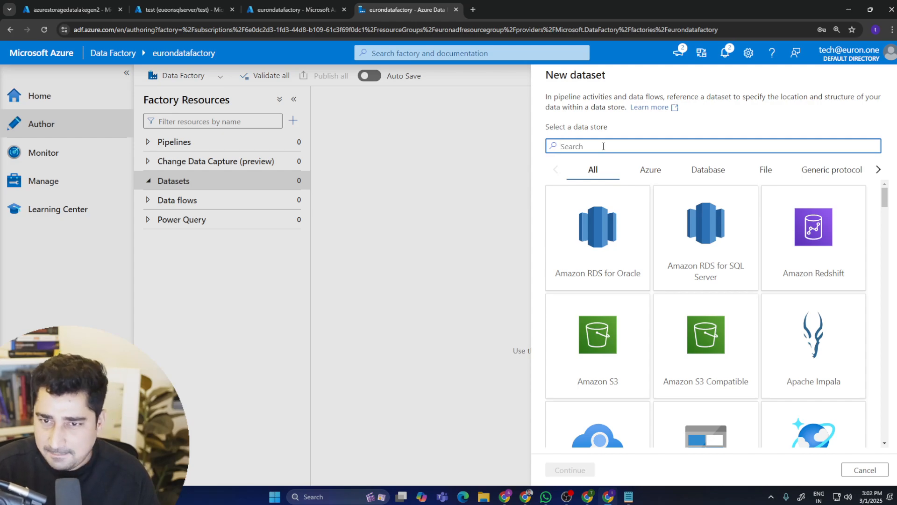
Step: Select Azure Data Lake Storage Gen2, found by searching 'dat', as the dataset's store and continue
type("dat")
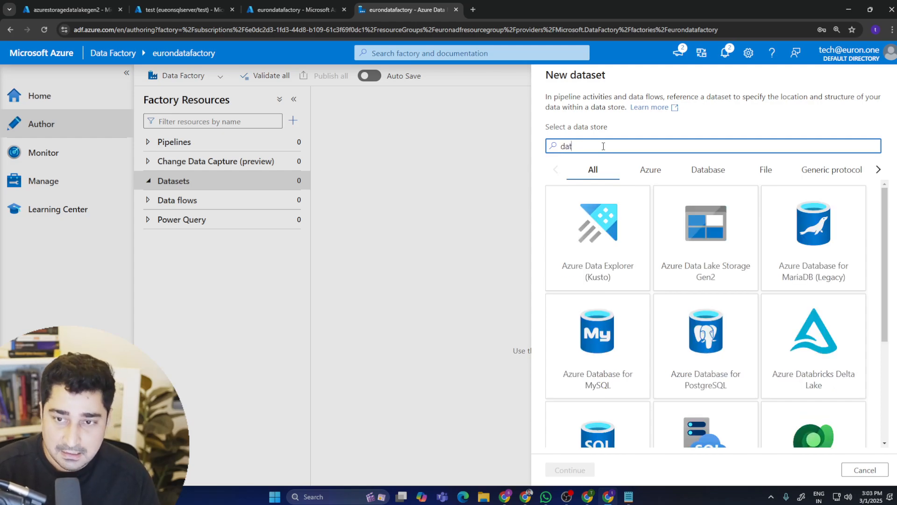
left_click(698, 234)
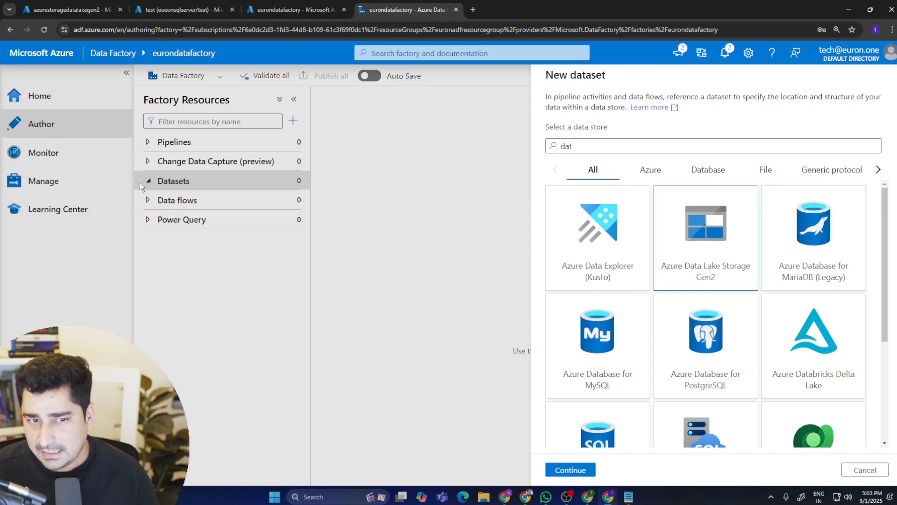
left_click(570, 471)
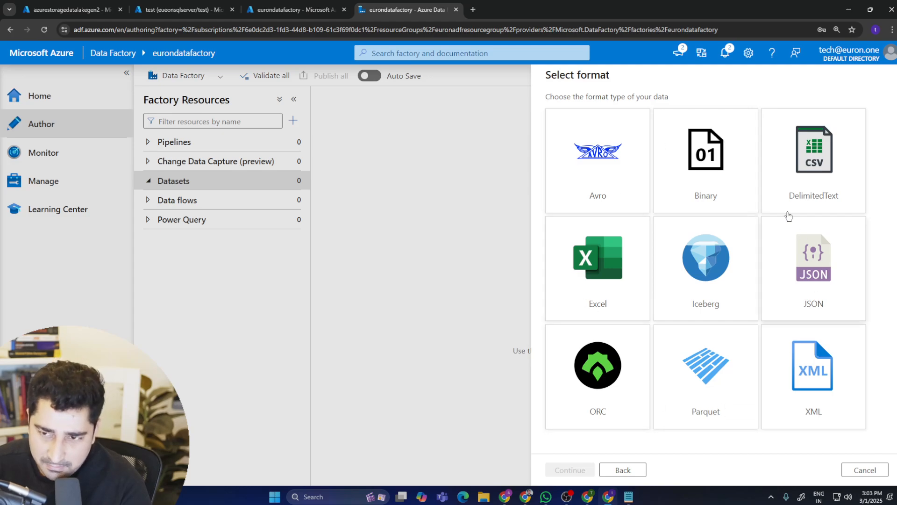
left_click(103, 4)
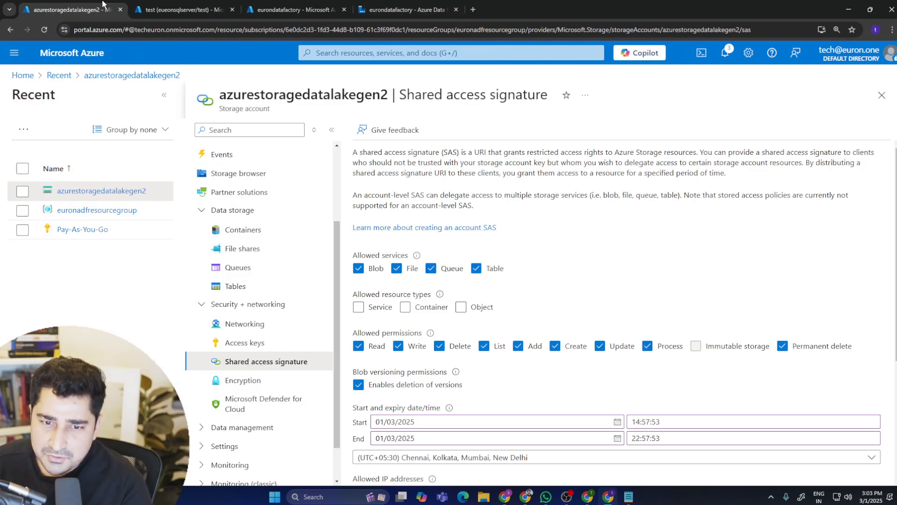
Step: Navigate to customer_orders.csv in the test container of azurestoragedatalakegen2
left_click(59, 75)
left_click(28, 76)
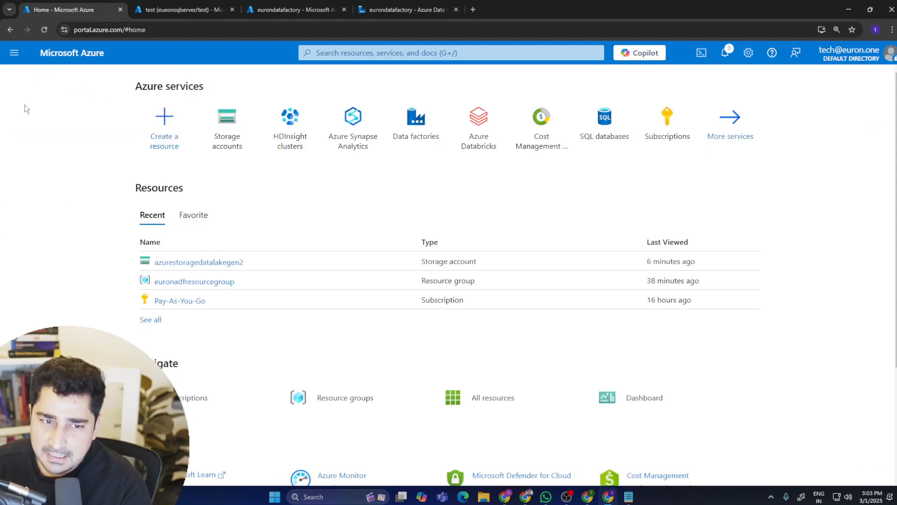
left_click(201, 262)
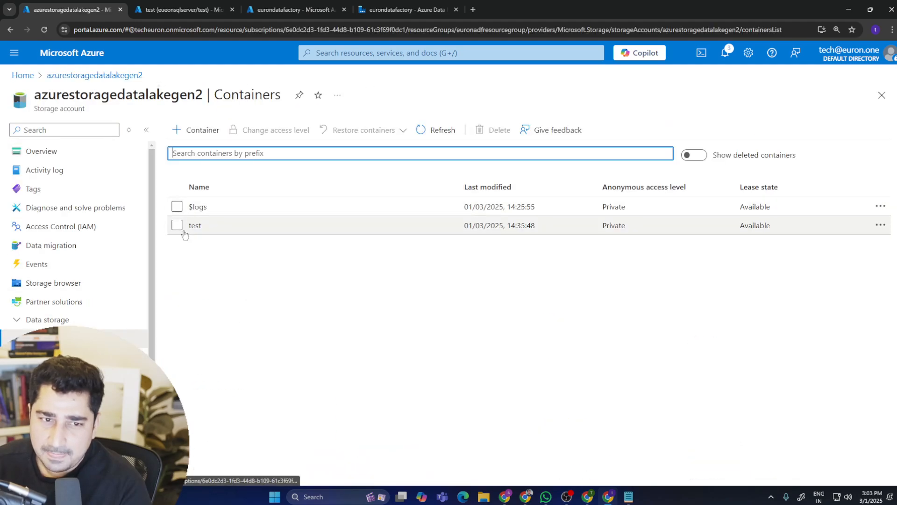
left_click(194, 226)
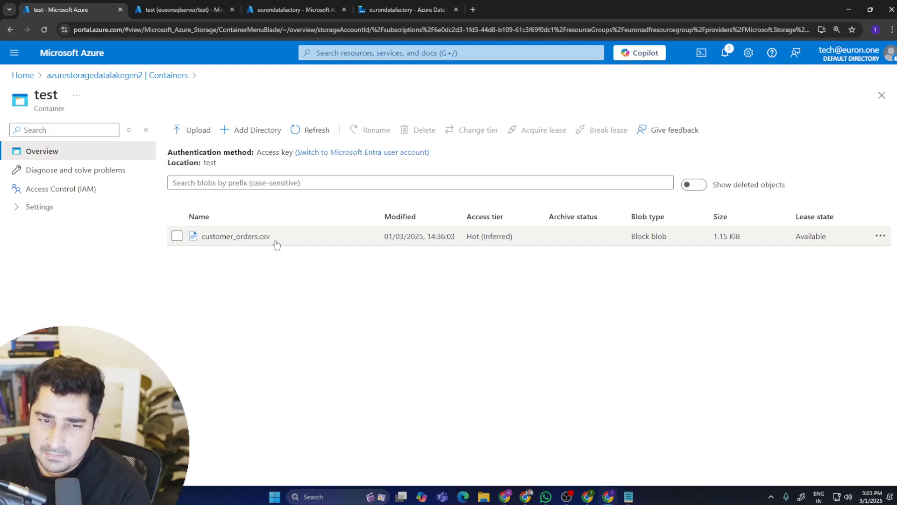
left_click(239, 241)
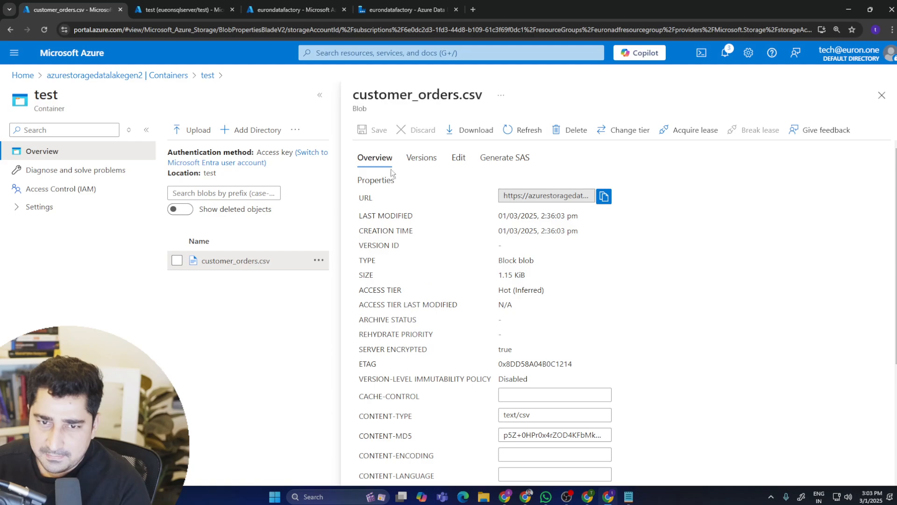
Step: Preview customer_orders.csv's order rows as a table
left_click(459, 159)
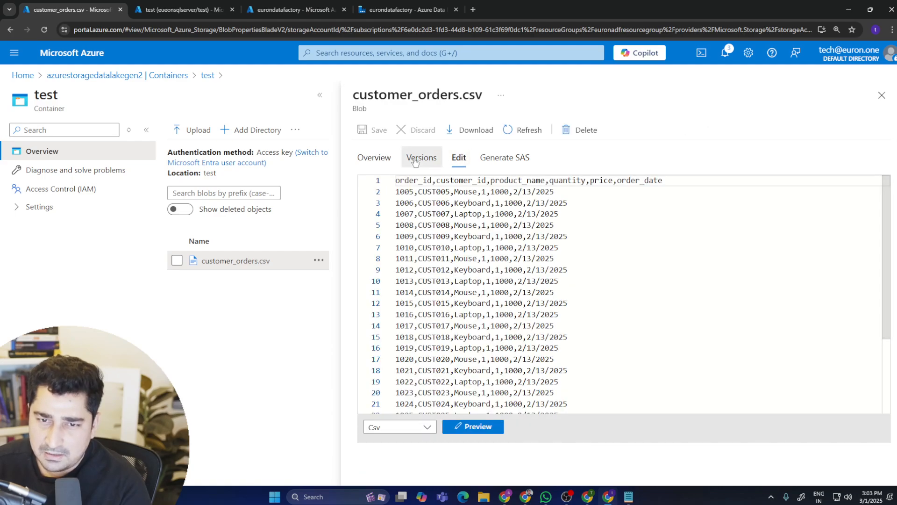
left_click(421, 158)
left_click(460, 160)
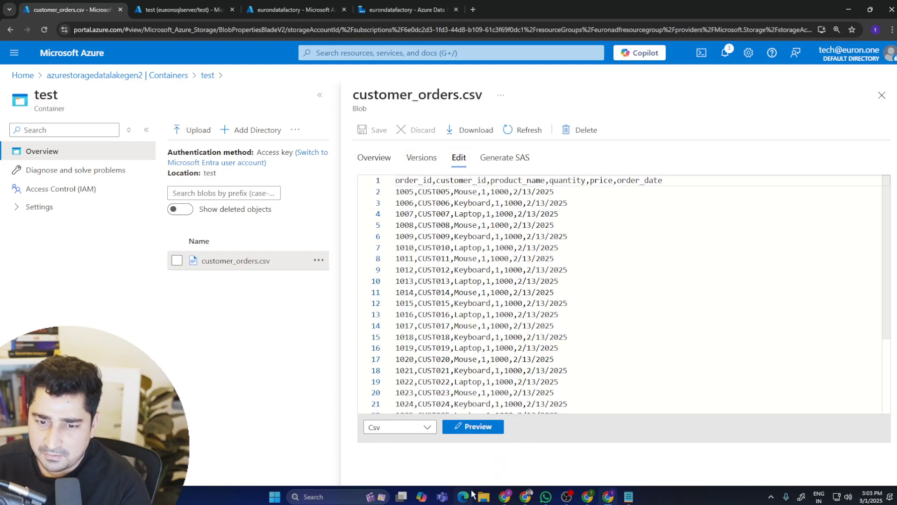
left_click(481, 428)
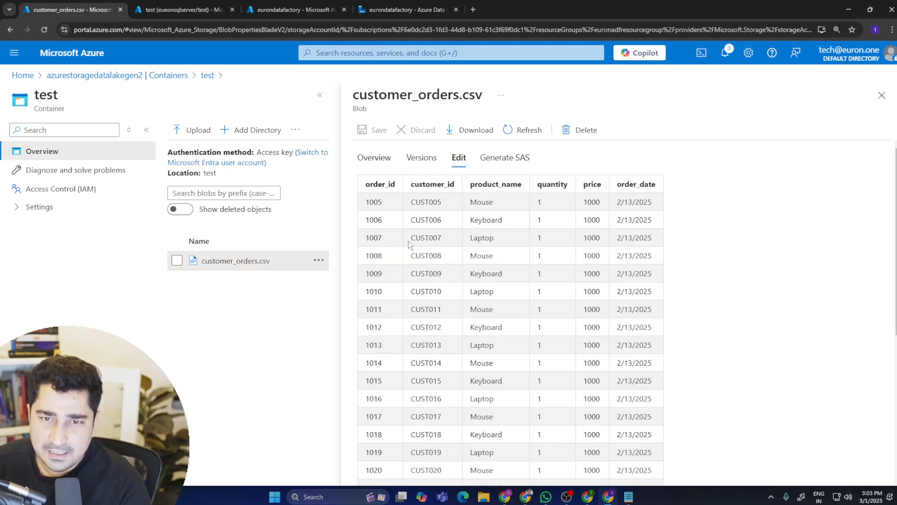
left_click_drag(481, 93, 346, 99)
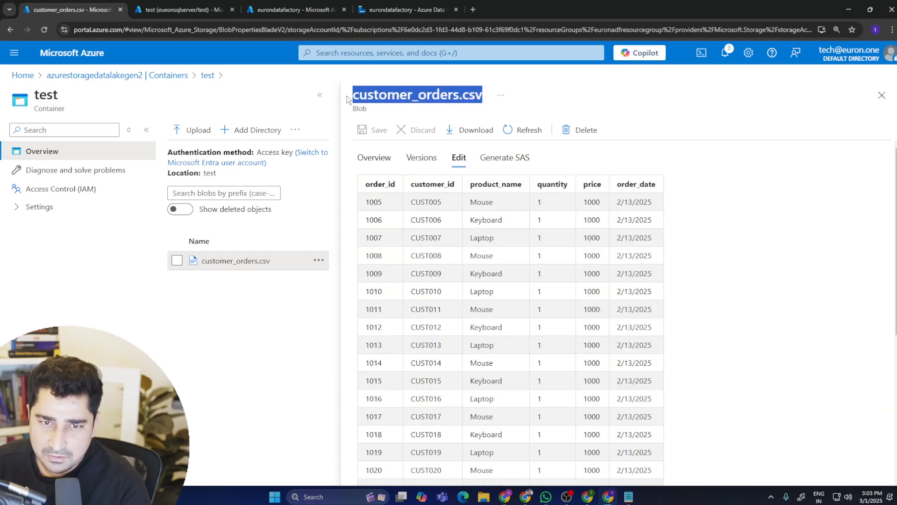
left_click(292, 9)
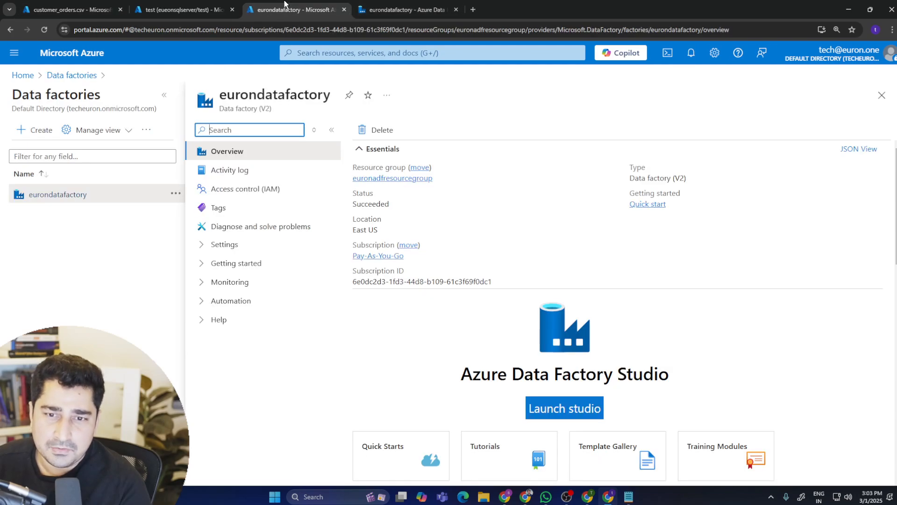
Step: Choose DelimitedText as the dataset format and continue to DelimitedText1's properties
left_click(409, 10)
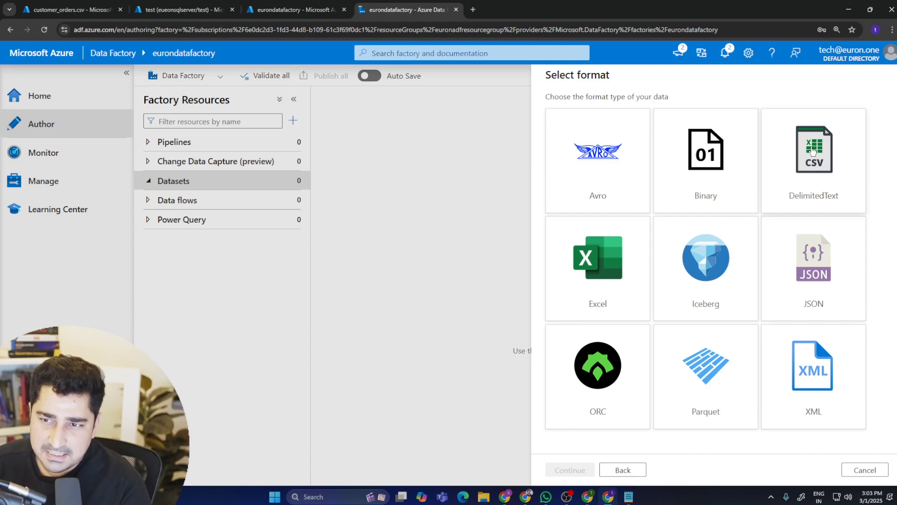
left_click(812, 157)
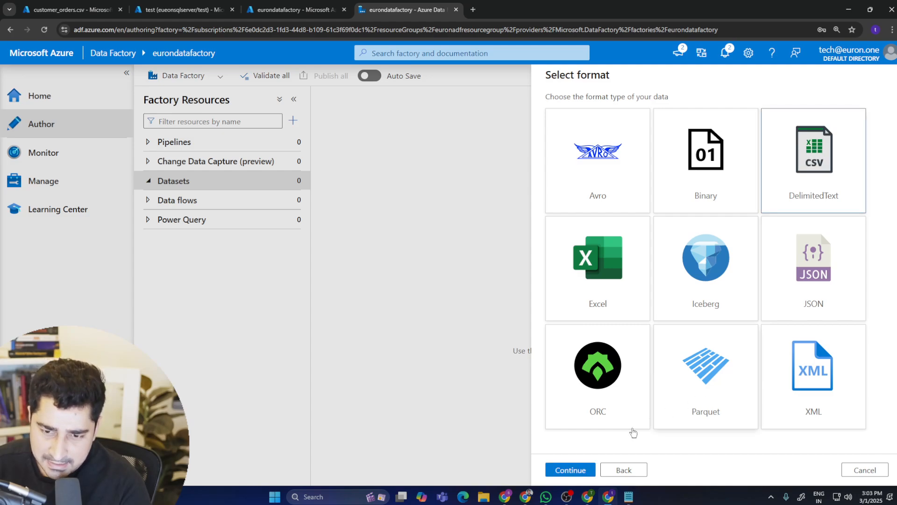
left_click(583, 470)
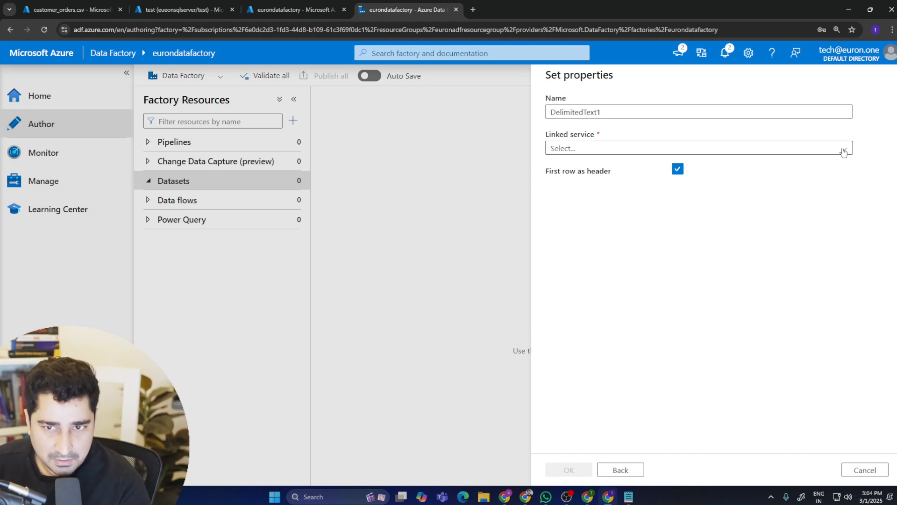
Step: Name the dataset DelimitedText1, link it to AzureDataLakeStoragegen2link, and import its schema from the store
left_click_drag(621, 112, 526, 115)
left_click(564, 110)
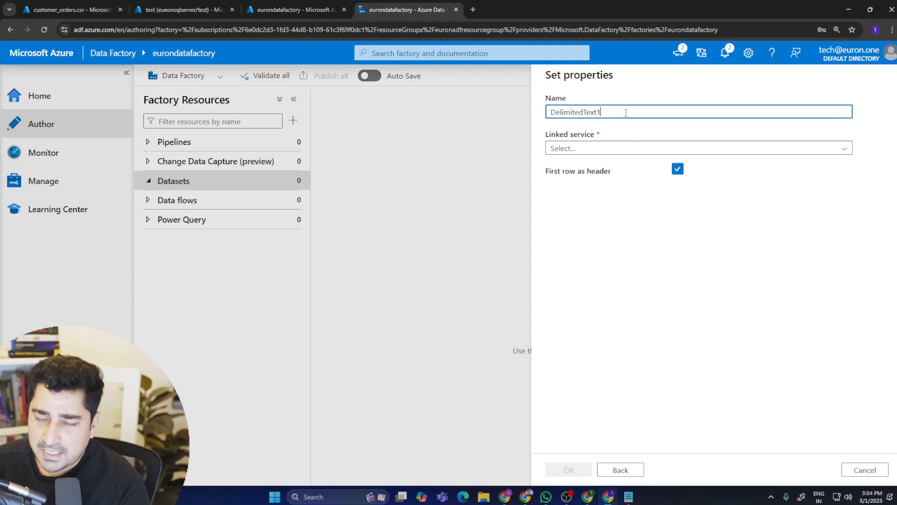
left_click_drag(625, 113, 526, 116)
double_click(570, 115)
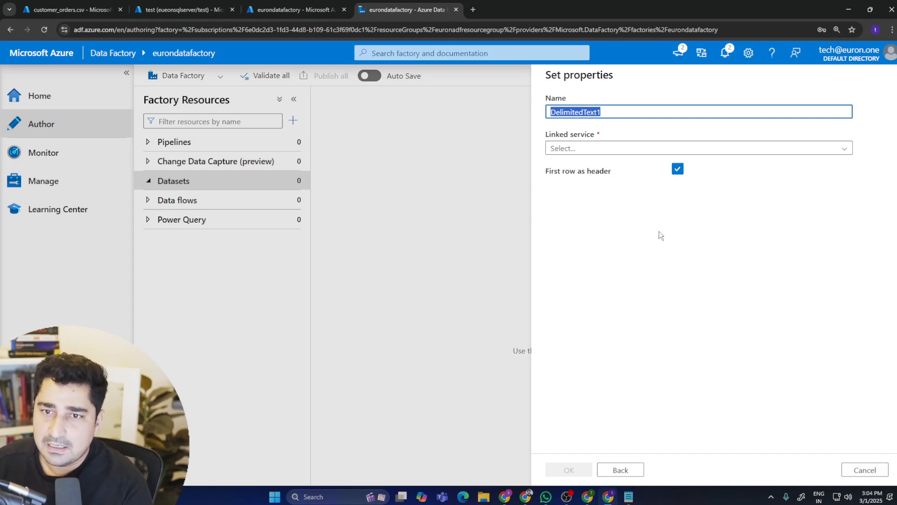
left_click(844, 148)
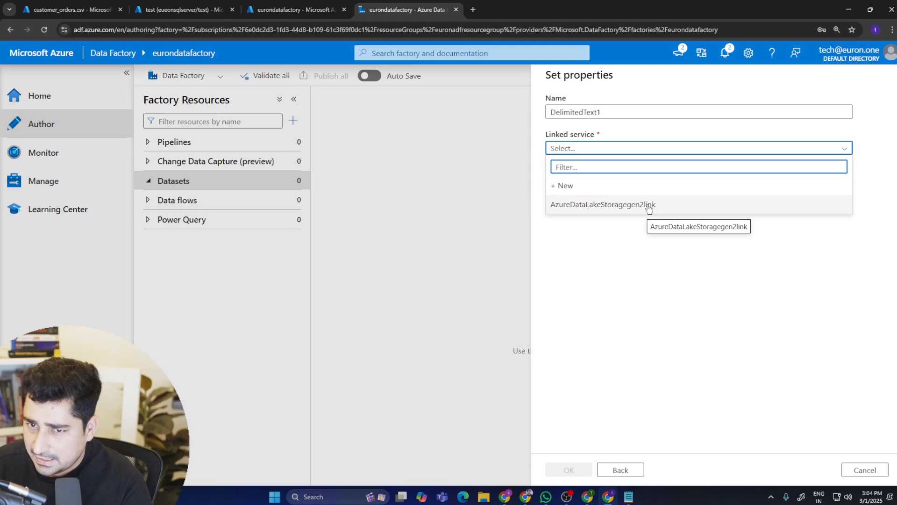
left_click(630, 205)
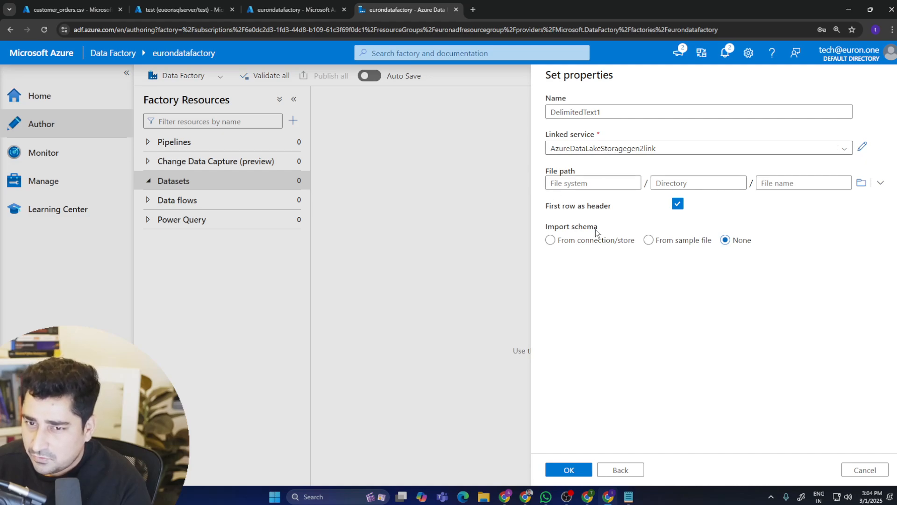
left_click(649, 239)
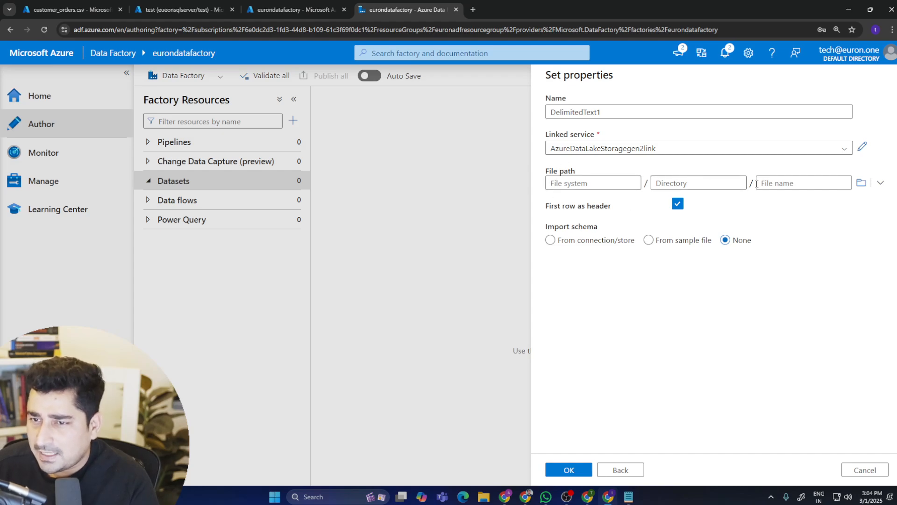
Step: Set the file path to test/customer_orders.csv and finish creating the dataset
left_click(862, 184)
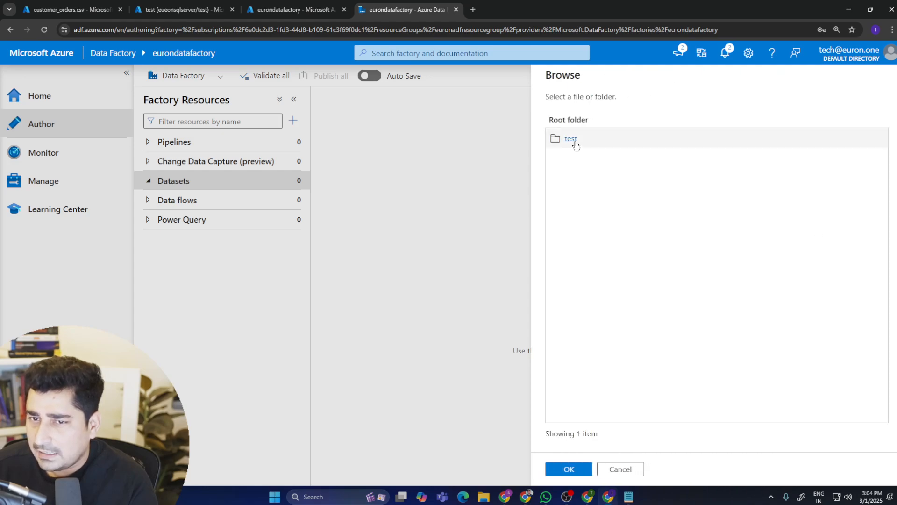
left_click(571, 139)
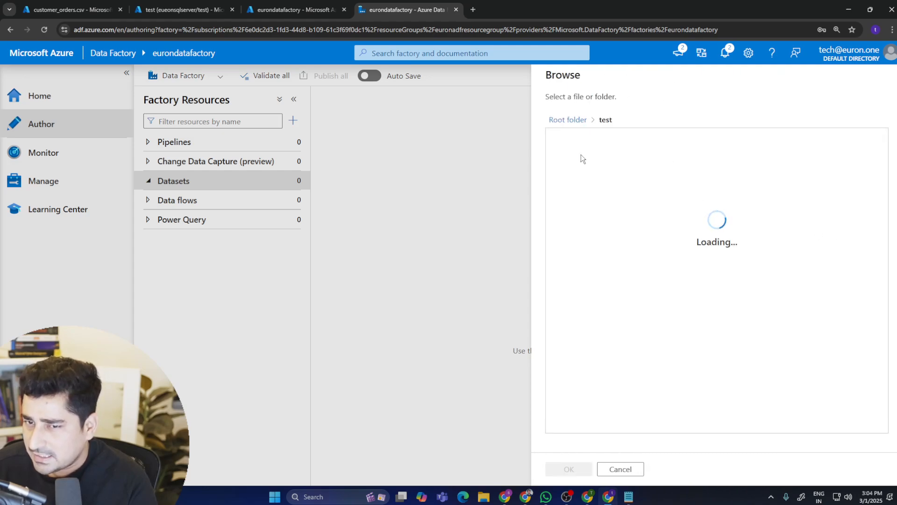
left_click(596, 138)
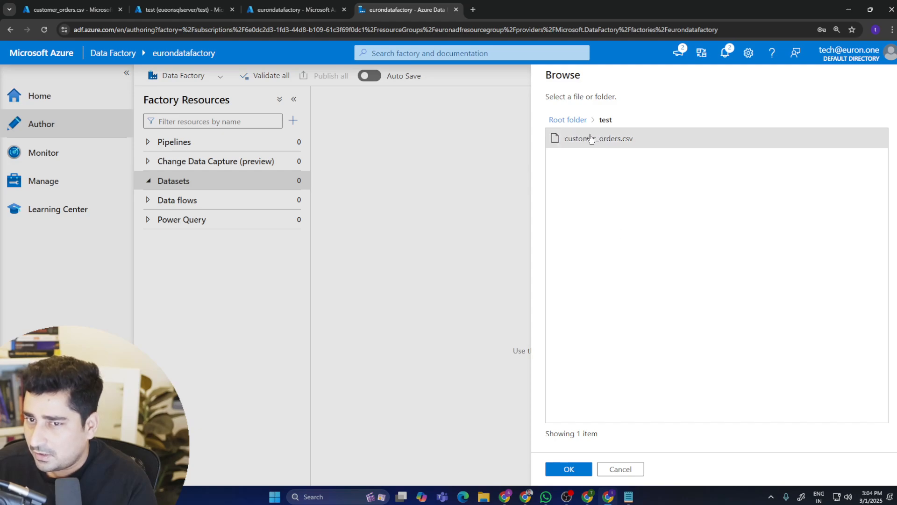
left_click(569, 469)
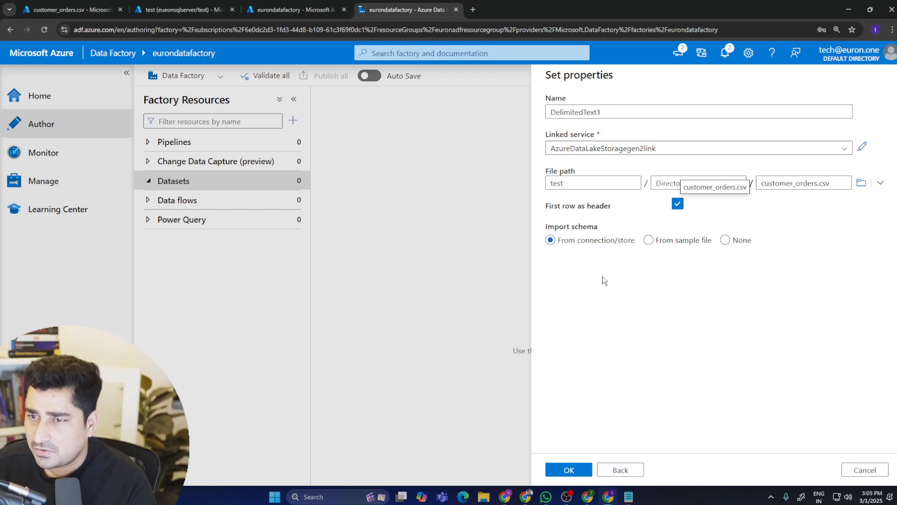
left_click(579, 467)
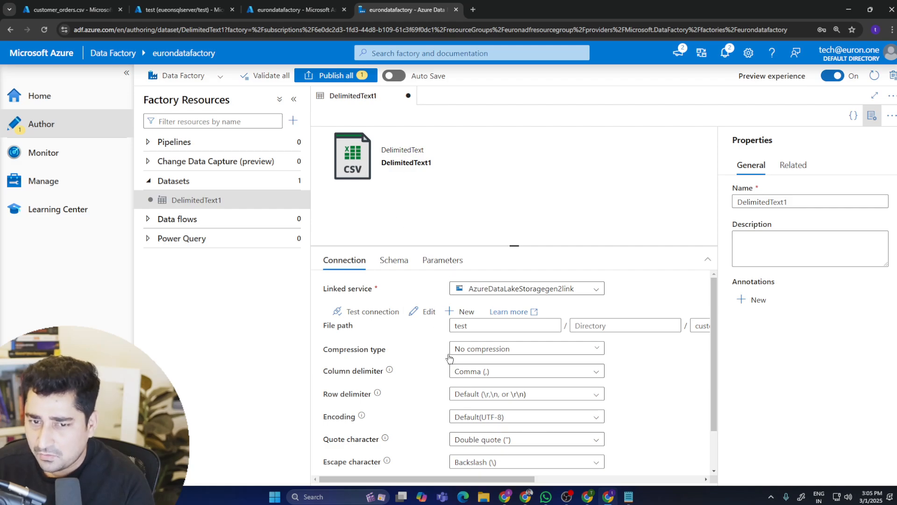
Step: Test DelimitedText1's connection and review its six imported columns, order_id through order_date
left_click(364, 310)
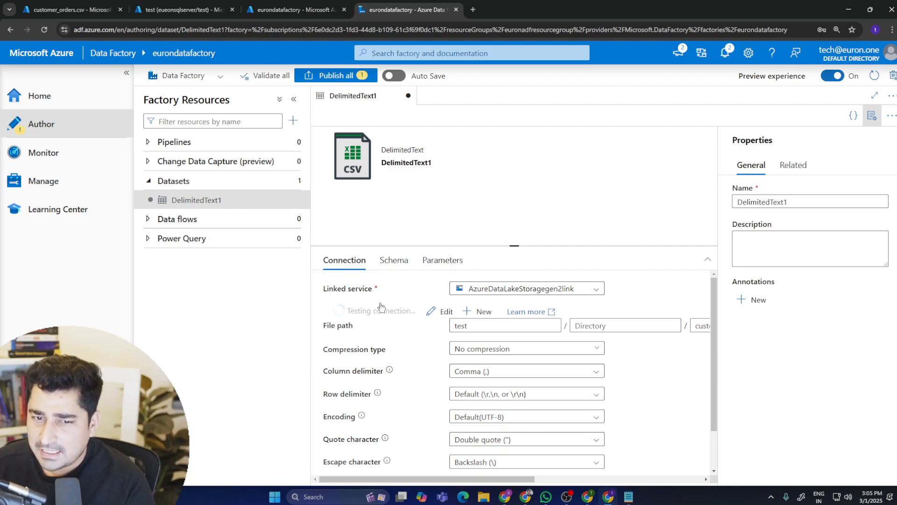
left_click_drag(344, 326, 437, 325)
left_click(385, 328)
left_click(394, 260)
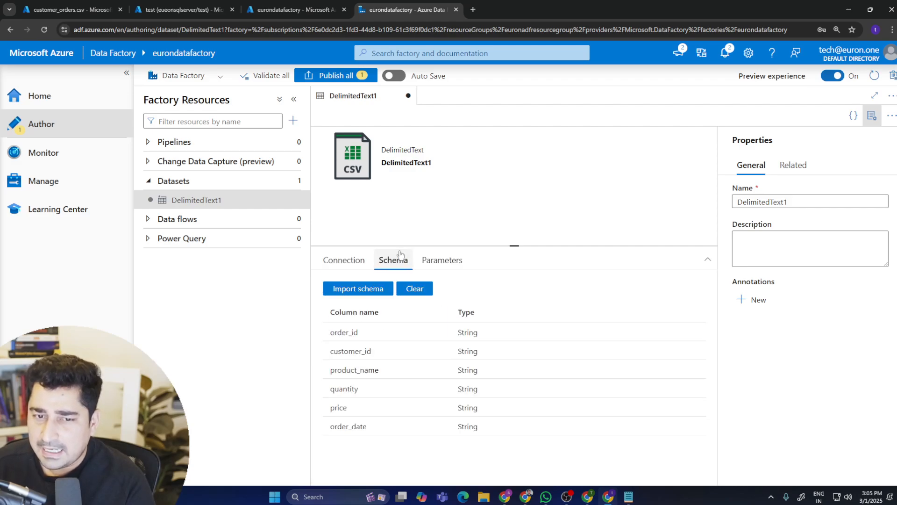
left_click_drag(321, 334, 421, 262)
left_click(420, 263)
left_click(348, 260)
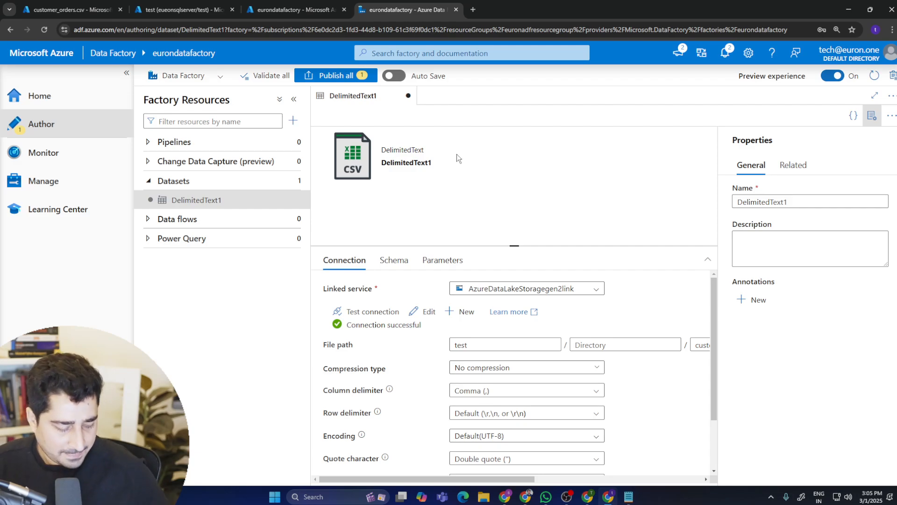
Step: Try saving with Ctrl+S, dismiss the browser's save dialog, and bring up the Datasets actions menu
key("ctrl+s")
left_click(418, 236)
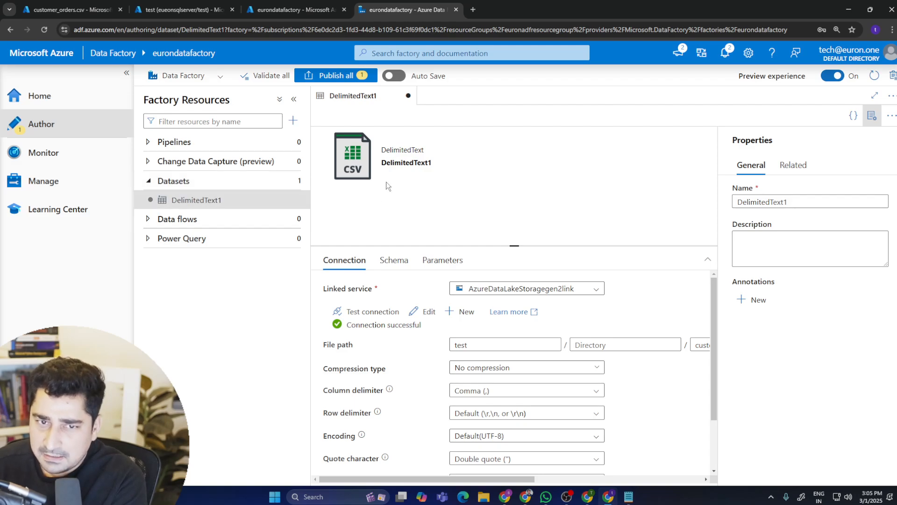
left_click(293, 182)
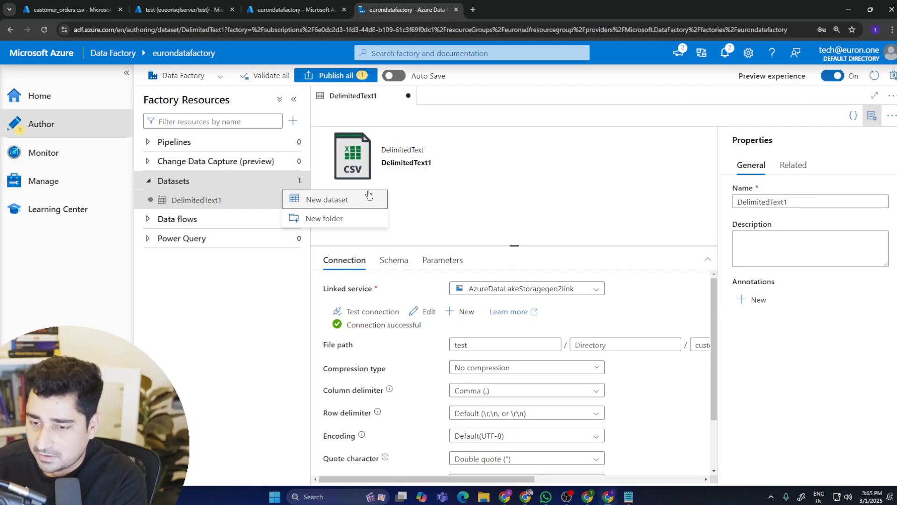
Step: Start a new dataset using Azure SQL Database as the data store
left_click(341, 201)
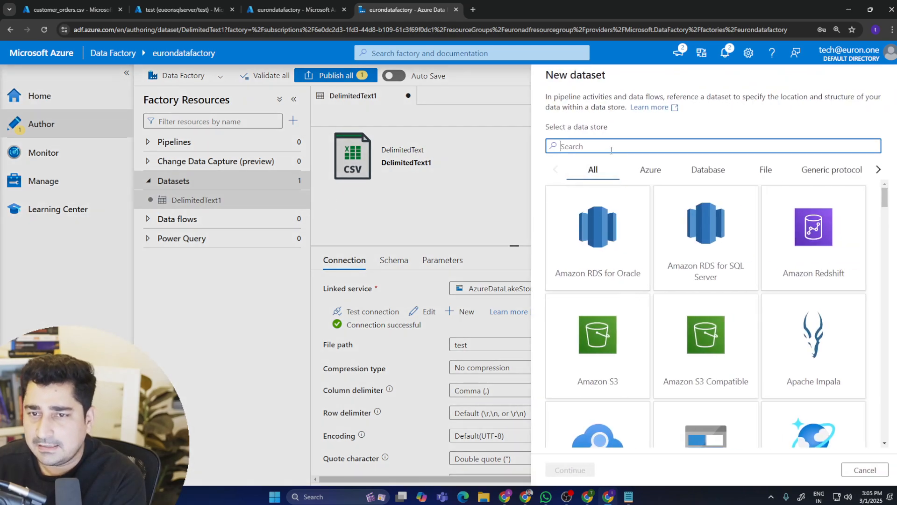
type("sql")
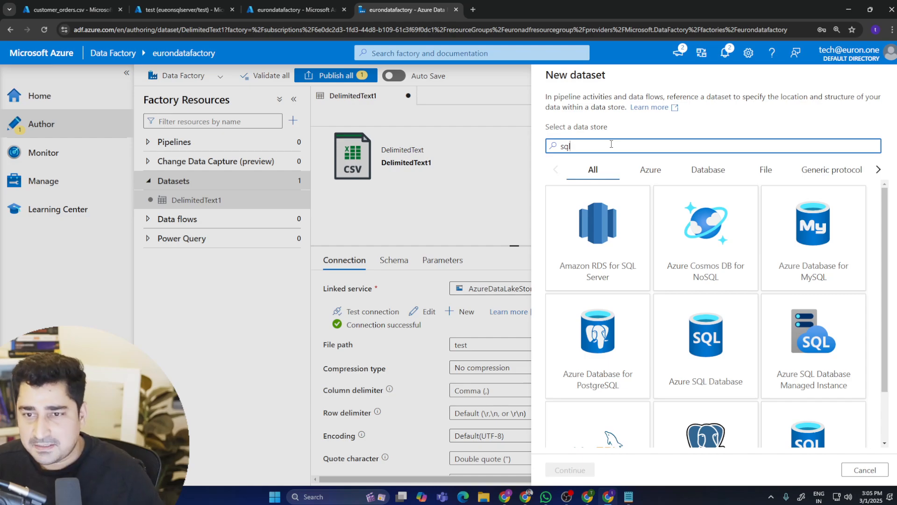
left_click(711, 340)
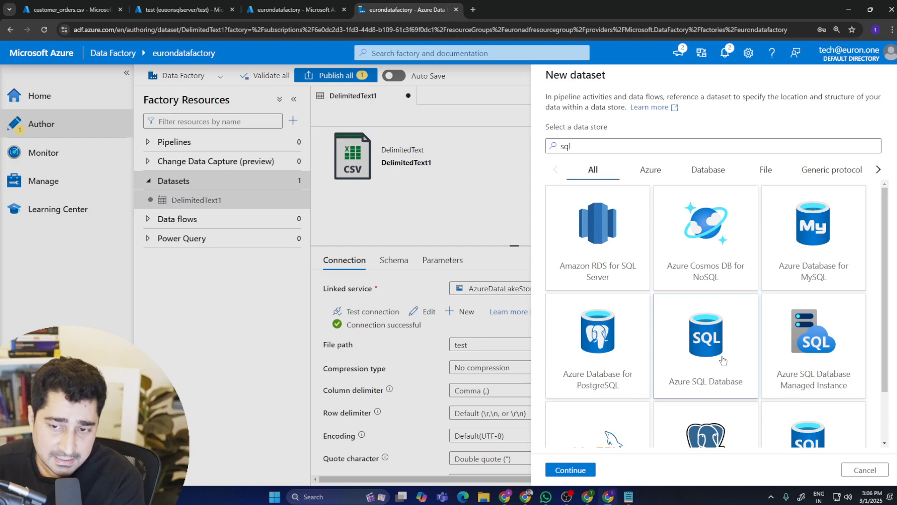
left_click(569, 469)
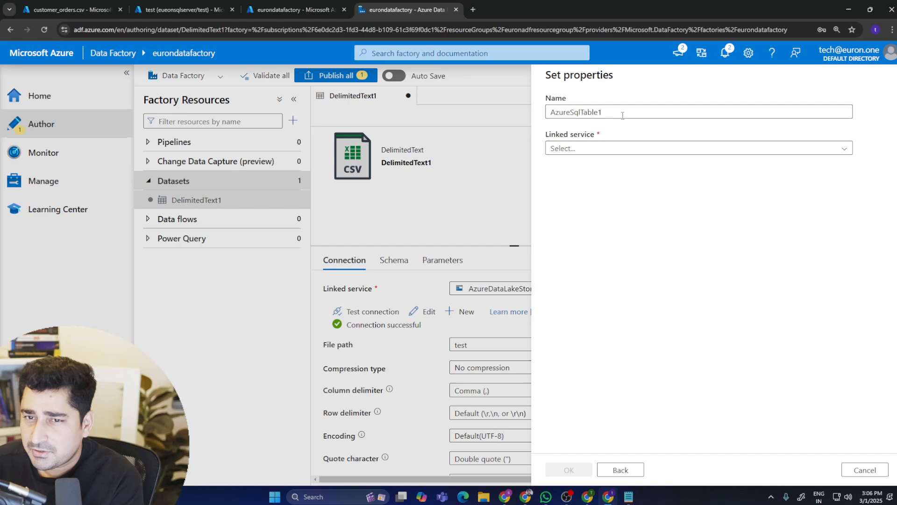
Step: Point AzureSqlTable1 at dbo.Orders through AzureSqlDatabase1 and confirm its connection test succeeds
left_click(847, 148)
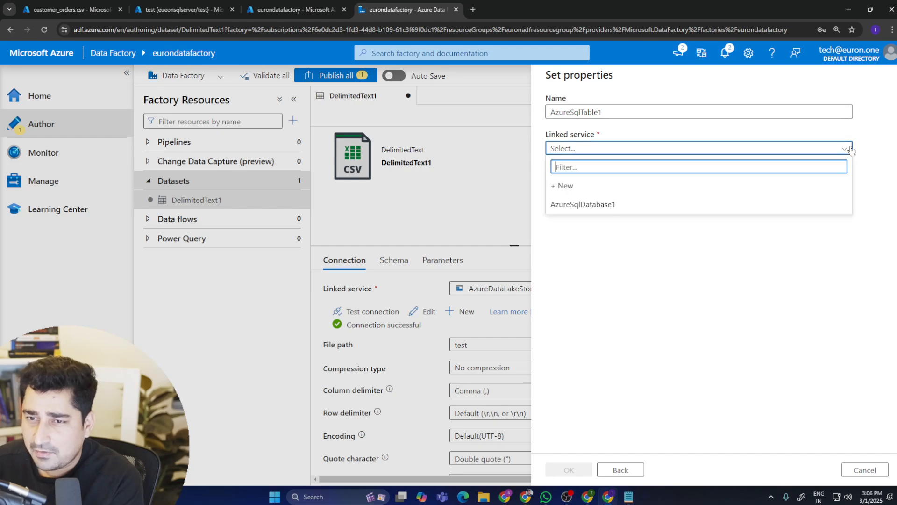
left_click(614, 208)
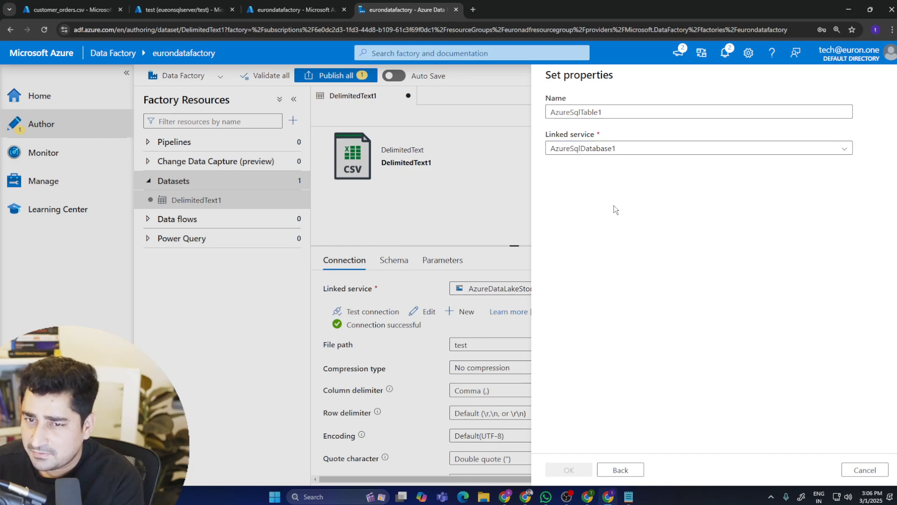
left_click(843, 186)
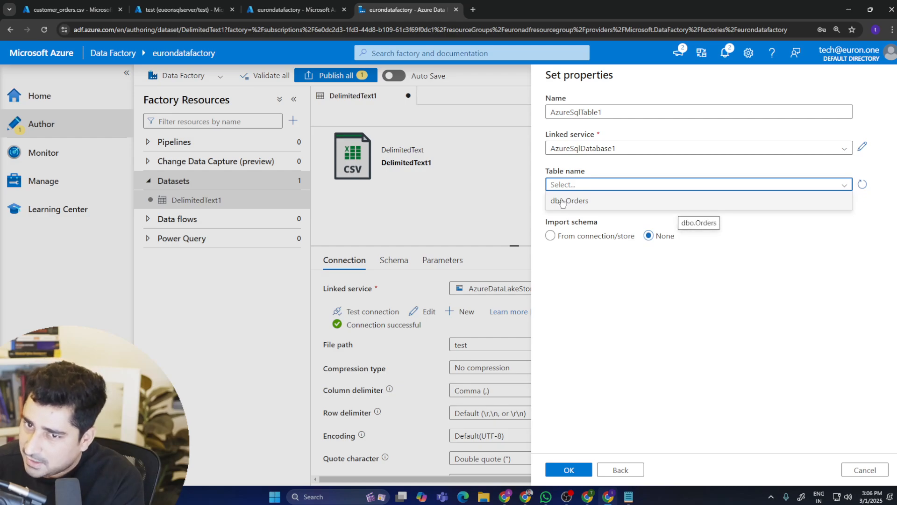
left_click(580, 202)
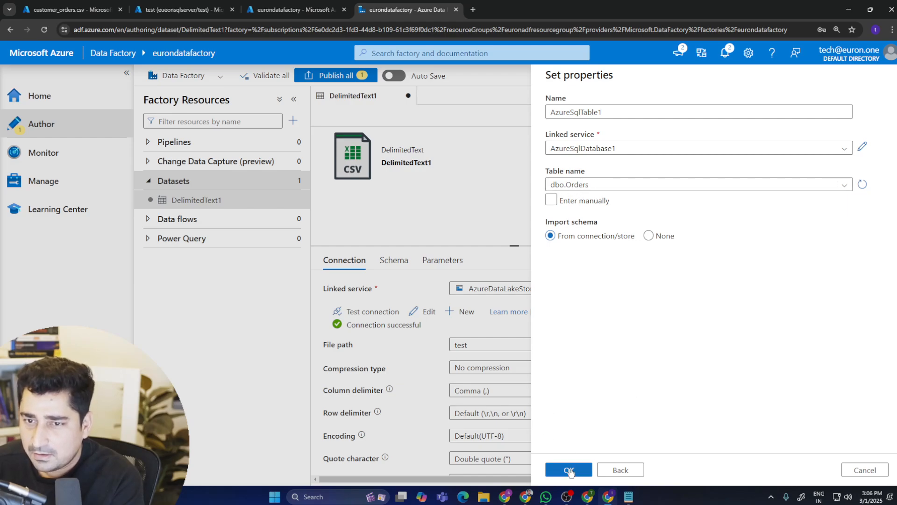
left_click(569, 471)
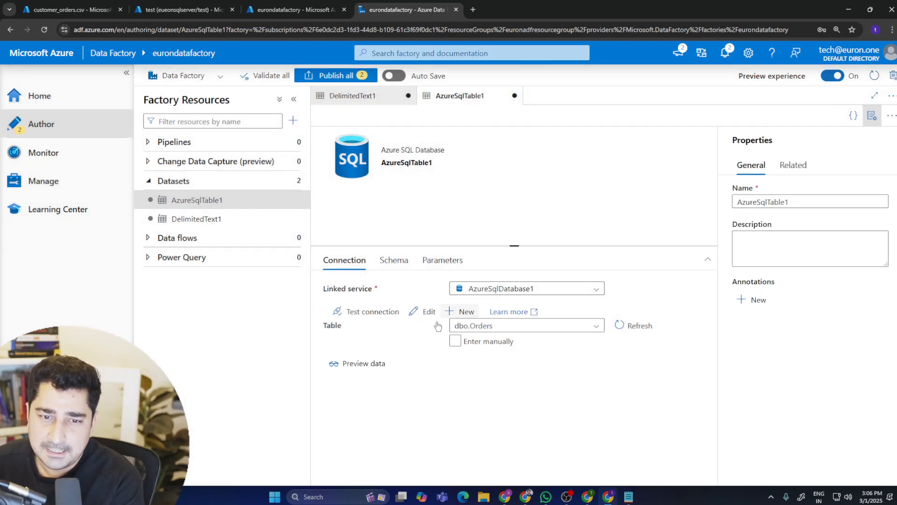
left_click(367, 312)
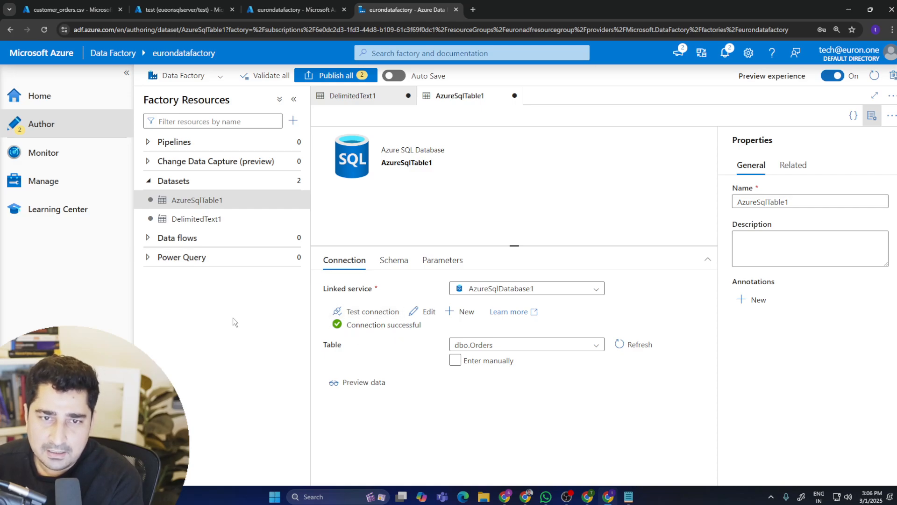
left_click(216, 200)
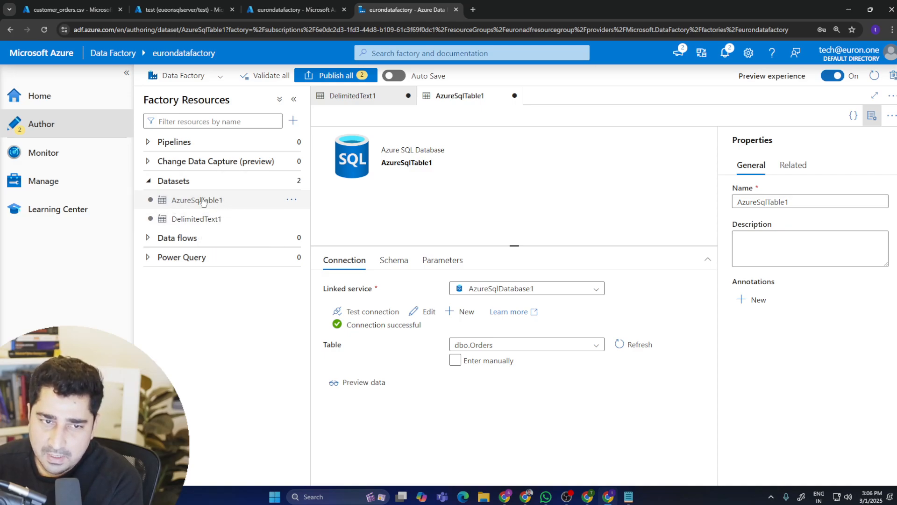
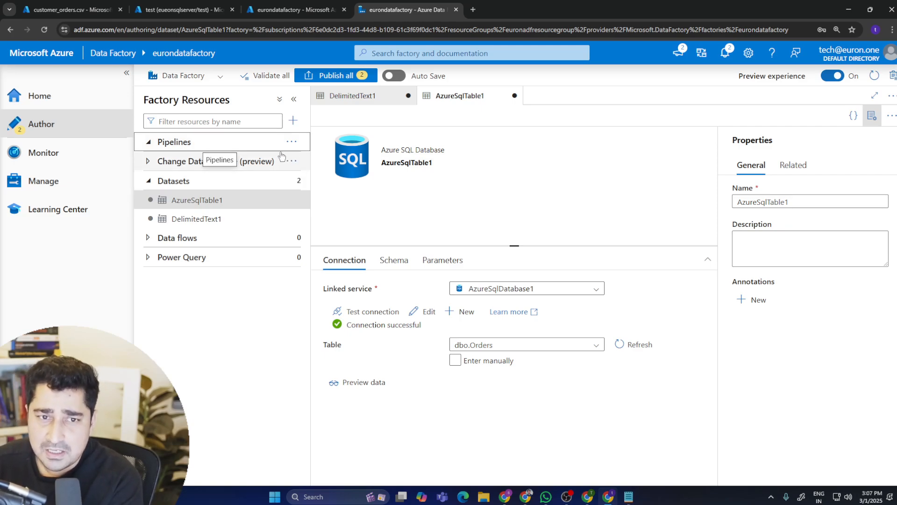
Step: Create a new empty pipeline1 and collapse the left navigation for more room
left_click(293, 141)
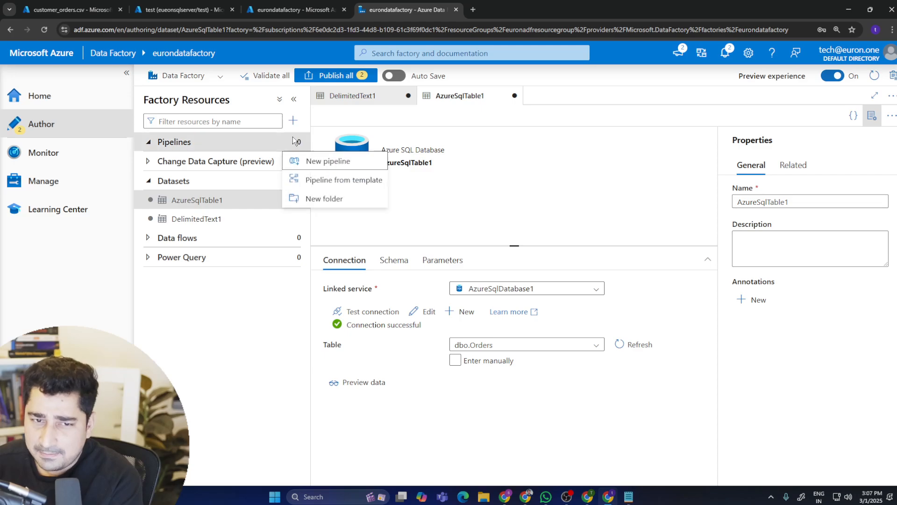
left_click(335, 164)
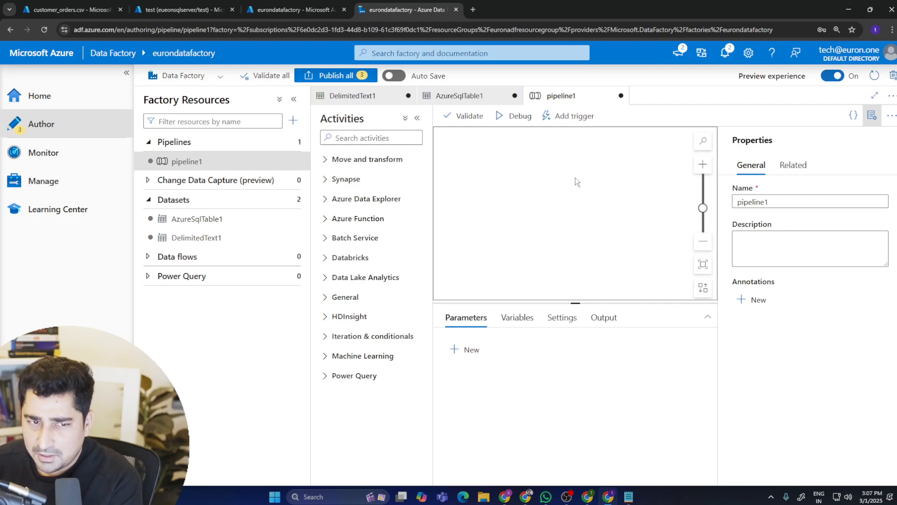
left_click(126, 72)
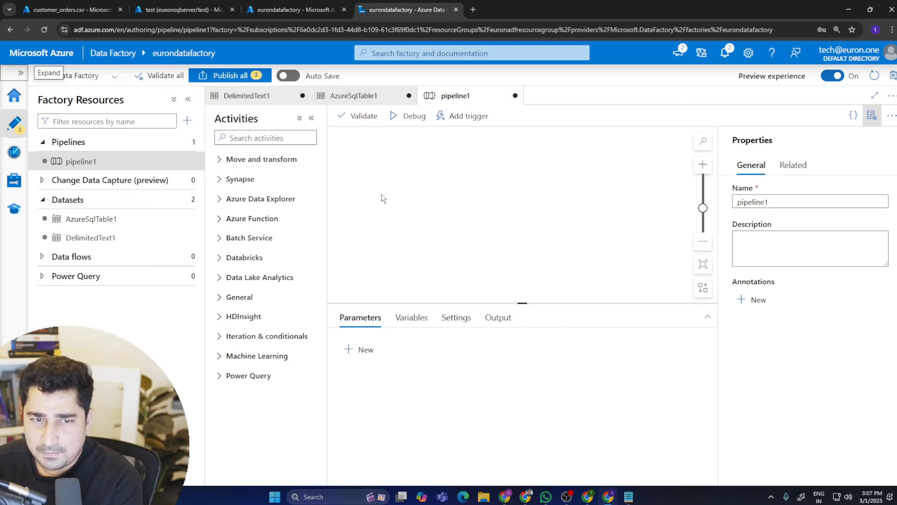
left_click(490, 177)
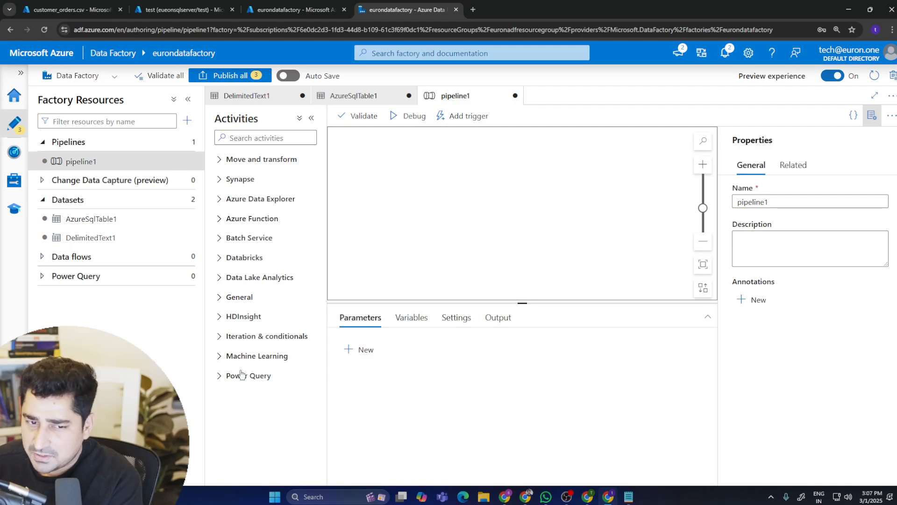
Step: Expand the Move and transform, Synapse, Azure Data Explorer, Azure Function, Batch Service and Databricks categories
left_click(218, 160)
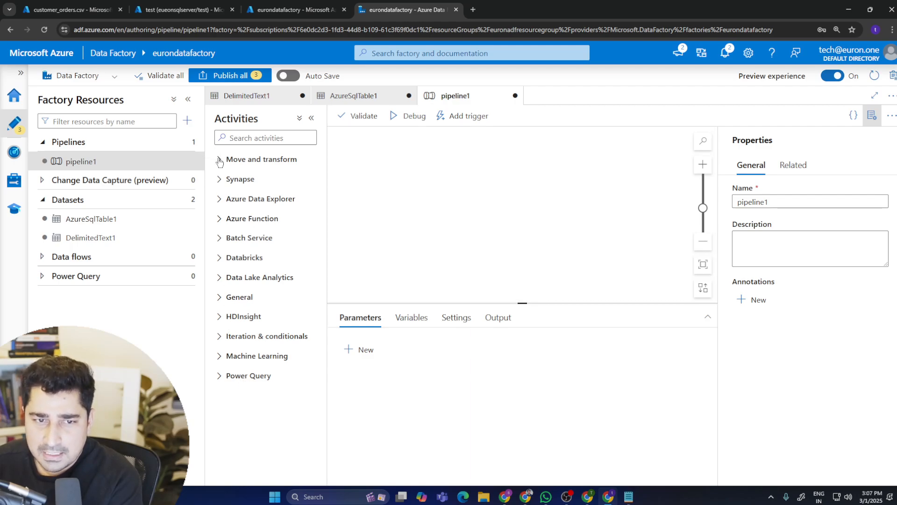
left_click(218, 227)
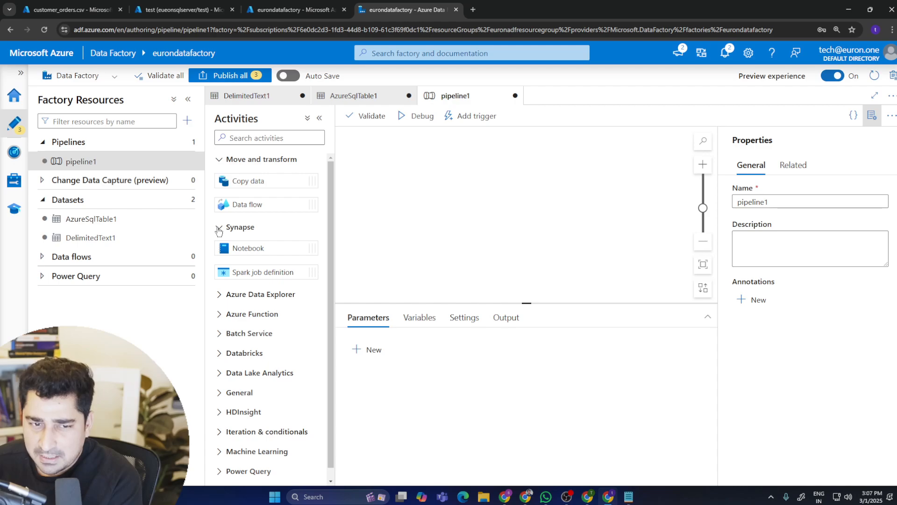
left_click(219, 299)
left_click(221, 335)
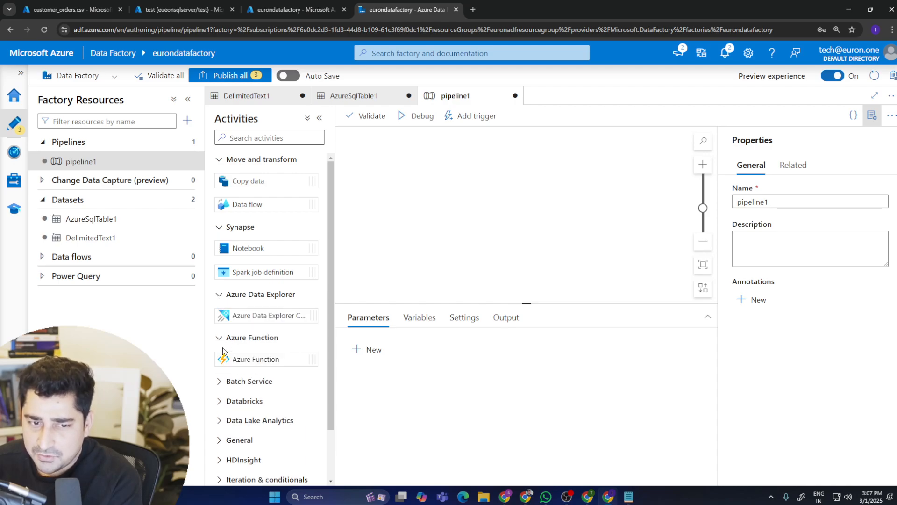
scroll(271, 286, "down", 1)
scroll(272, 294, "up", 1)
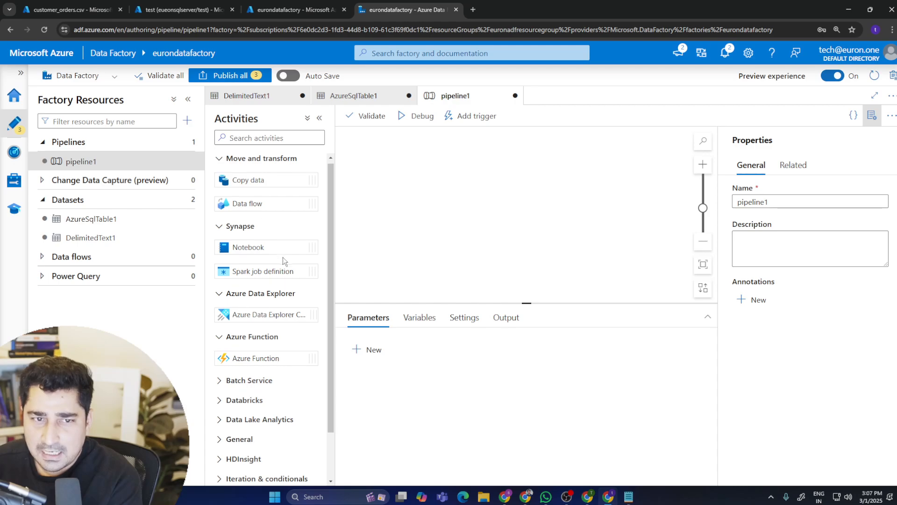
scroll(252, 280, "down", 1)
left_click(218, 324)
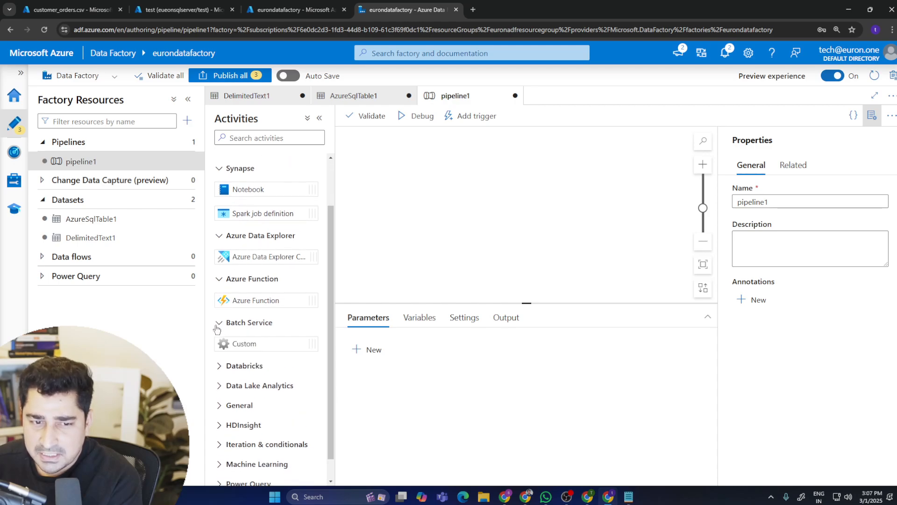
left_click(219, 366)
Step: Expand the Data Lake Analytics, General, HDInsight and Iteration & conditionals activity categories
scroll(296, 296, "down", 2)
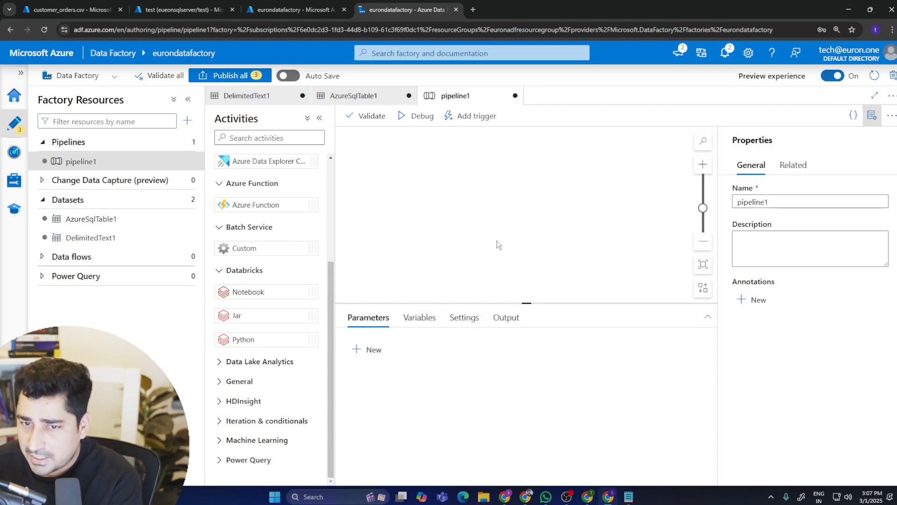
left_click(219, 362)
left_click(221, 404)
scroll(229, 402, "down", 8)
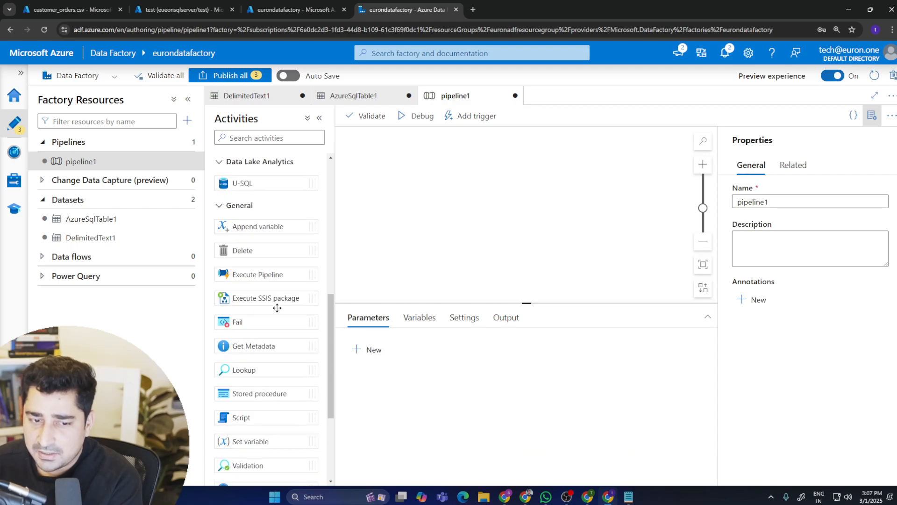
left_click(235, 400)
scroll(266, 304, "down", 2)
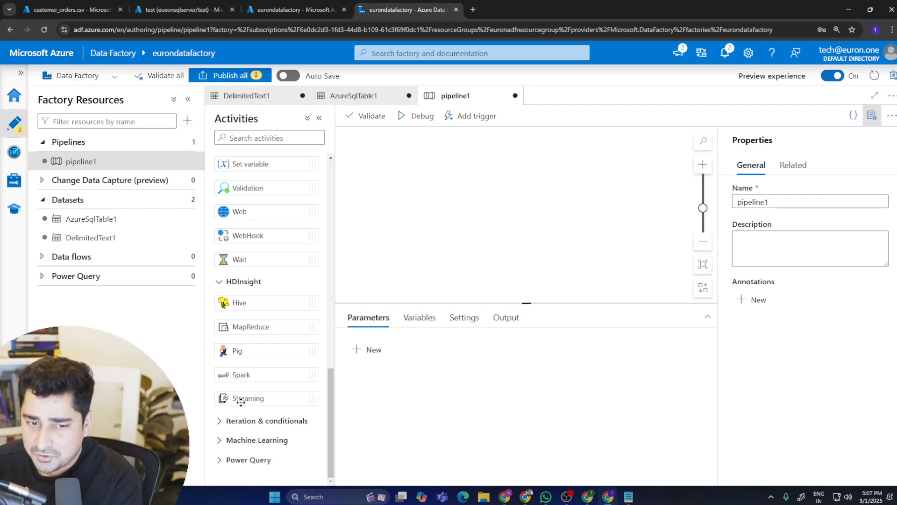
left_click(229, 422)
scroll(235, 422, "down", 3)
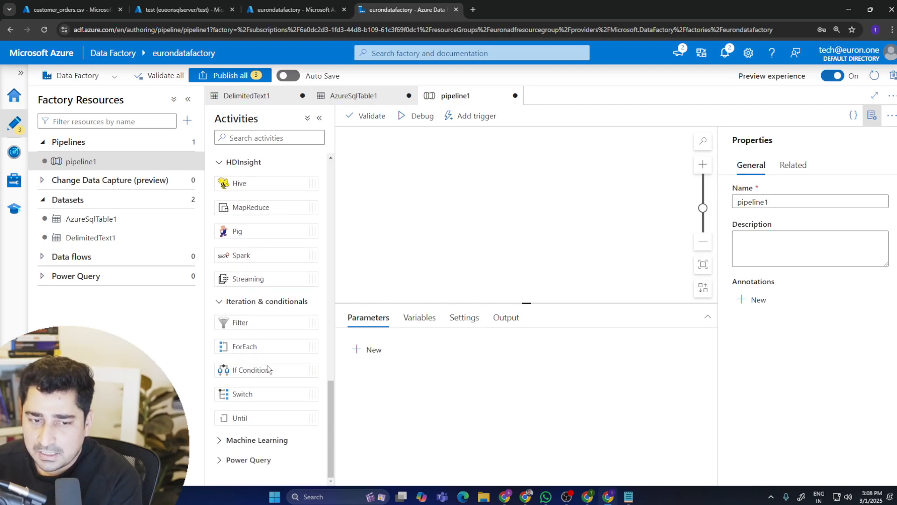
scroll(255, 388, "up", 20)
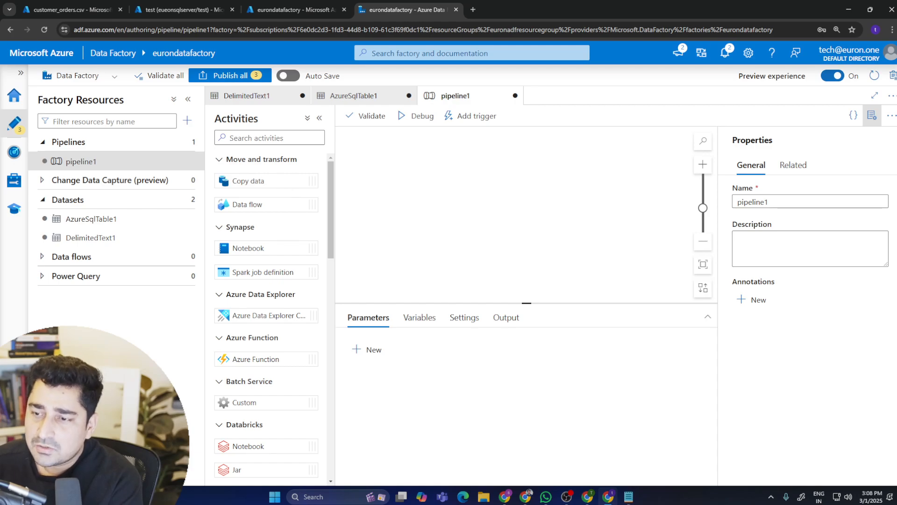
key("ctrl+shift+1")
left_click_drag(279, 235, 354, 232)
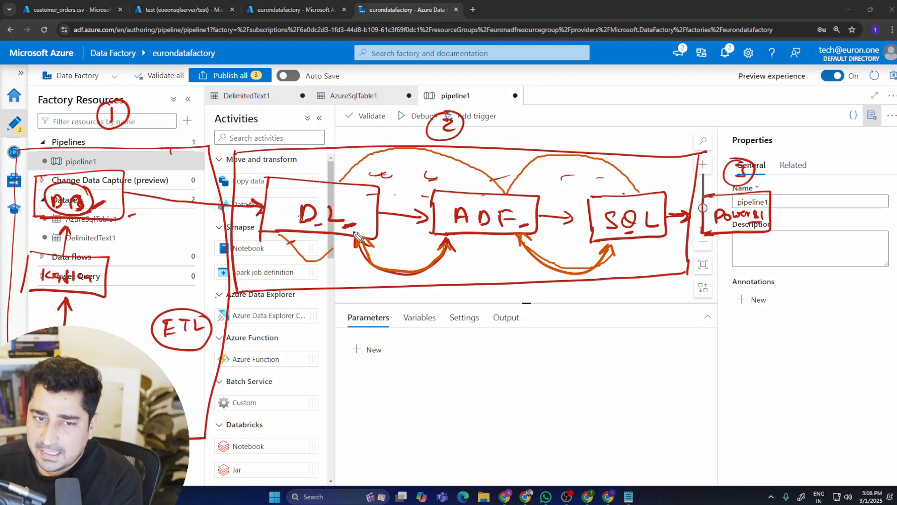
mouse_move(296, 247)
left_mouse_down()
mouse_move(340, 287)
mouse_move(371, 265)
left_mouse_up()
mouse_move(622, 258)
left_mouse_down()
mouse_move(658, 262)
mouse_move(662, 286)
mouse_move(704, 302)
left_mouse_up()
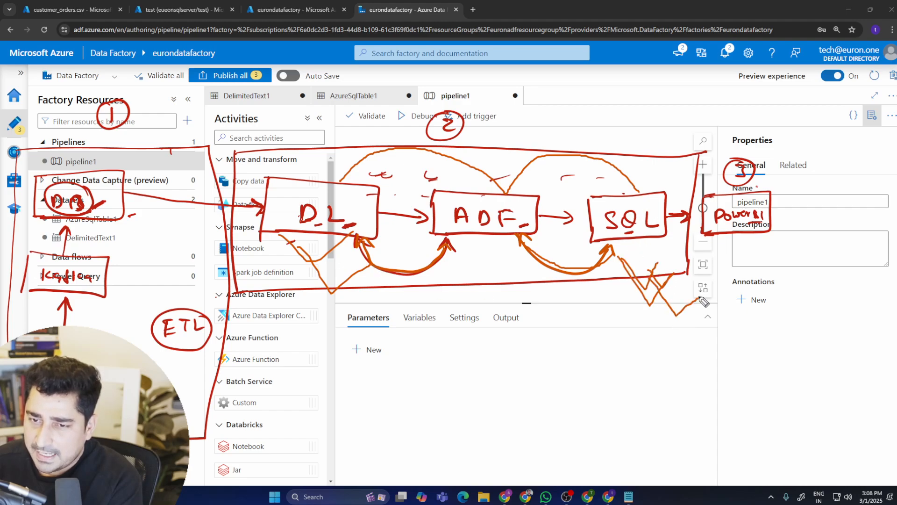
key("ctrl+shift+1")
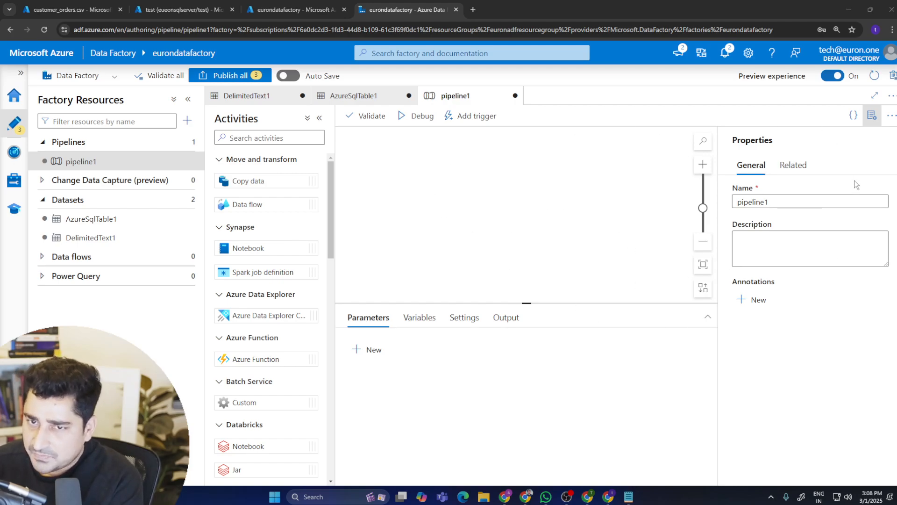
Step: Place Copy data1 on pipeline1's canvas and show its Source settings in an enlarged pane
left_click_drag(256, 182, 489, 186)
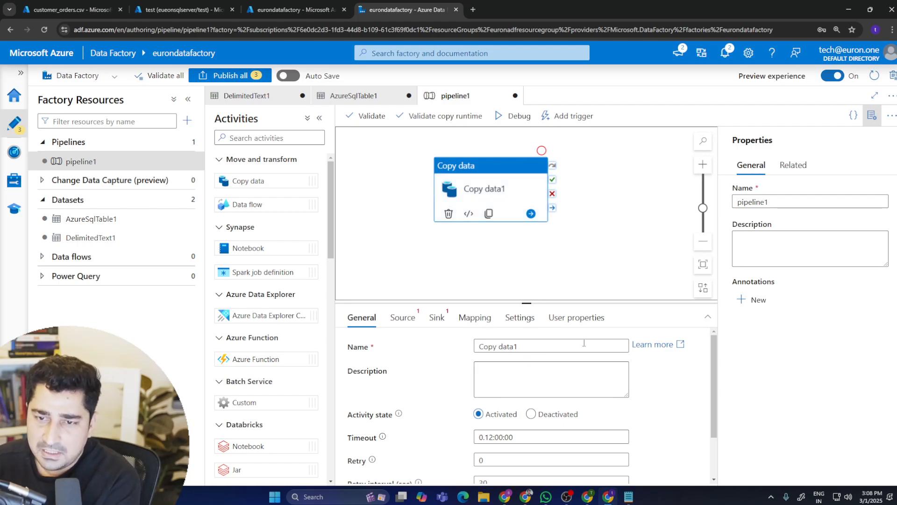
left_click_drag(523, 302, 515, 244)
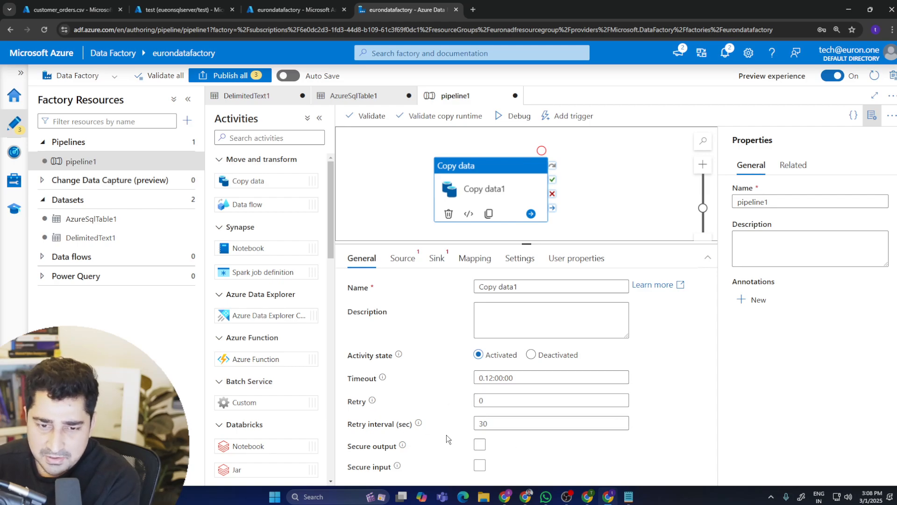
left_click(410, 262)
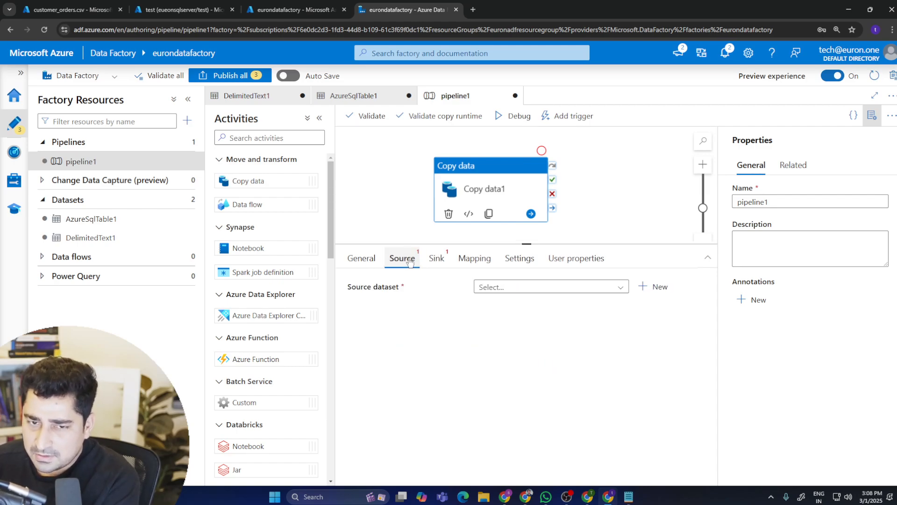
Step: Choose DelimitedText1 from Copy data1's Source dataset list after comparing the Sink and Source tabs
left_click(436, 262)
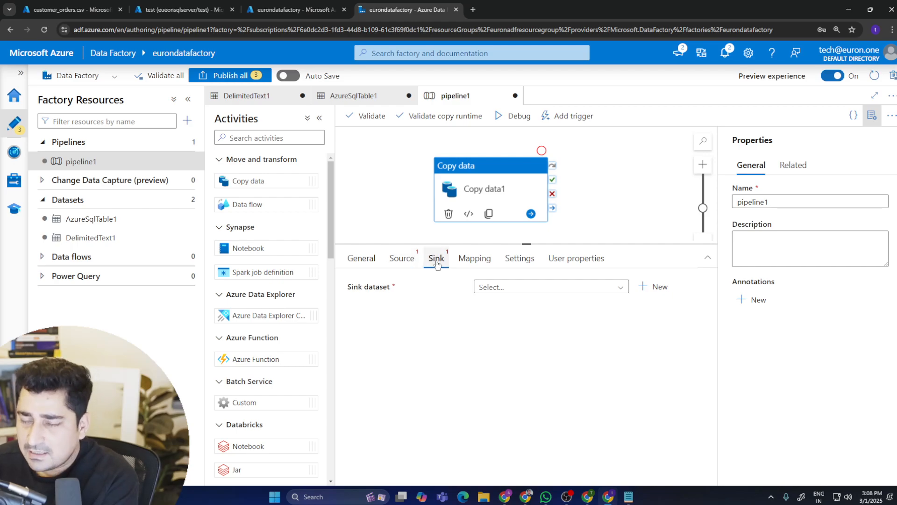
left_click(401, 261)
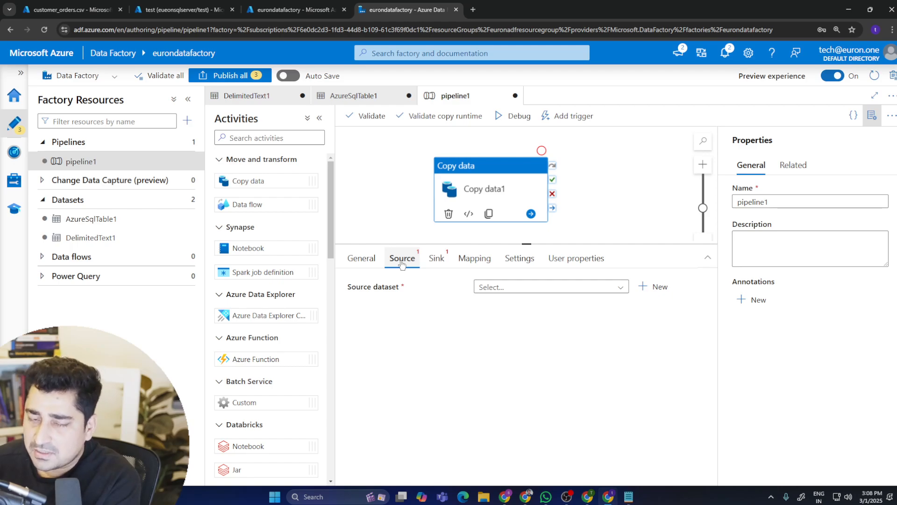
left_click(427, 258)
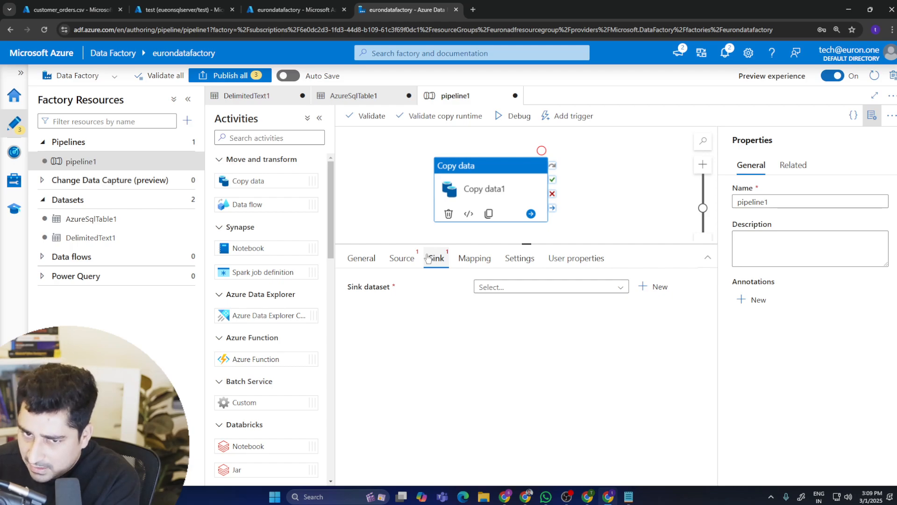
left_click(402, 259)
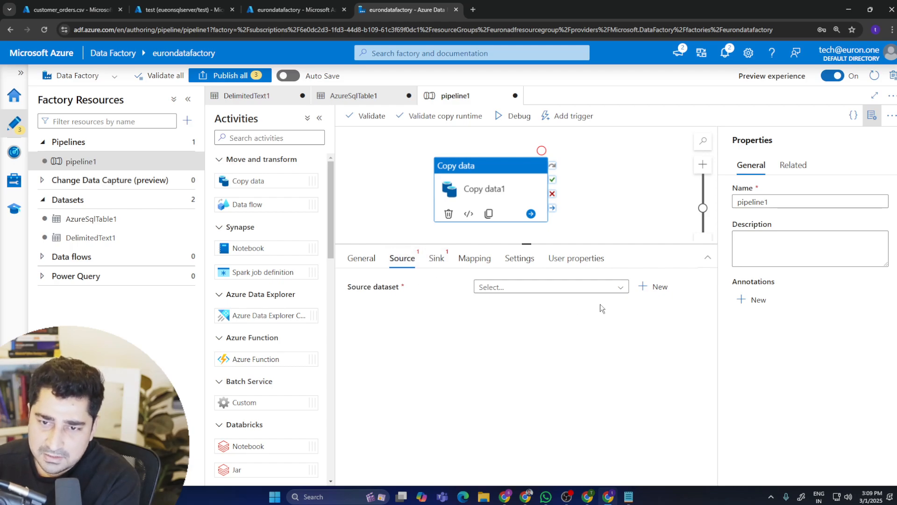
left_click(527, 287)
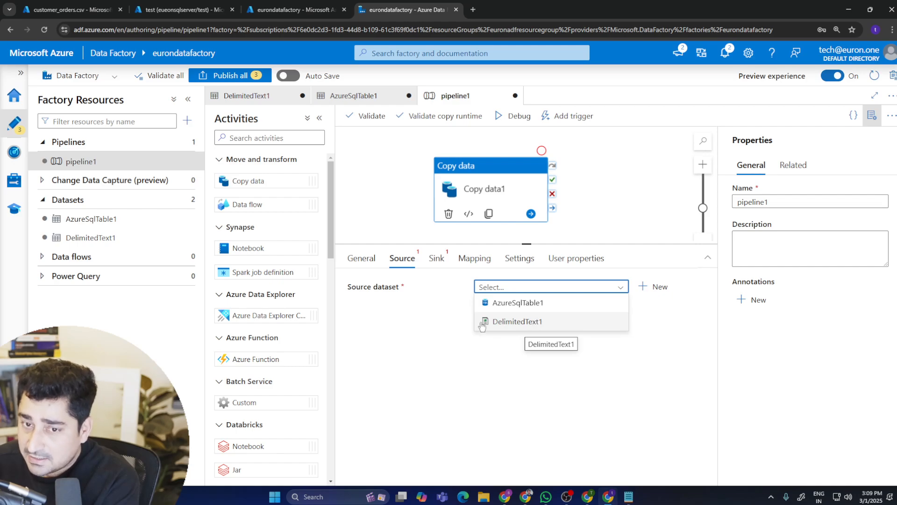
left_click(360, 289)
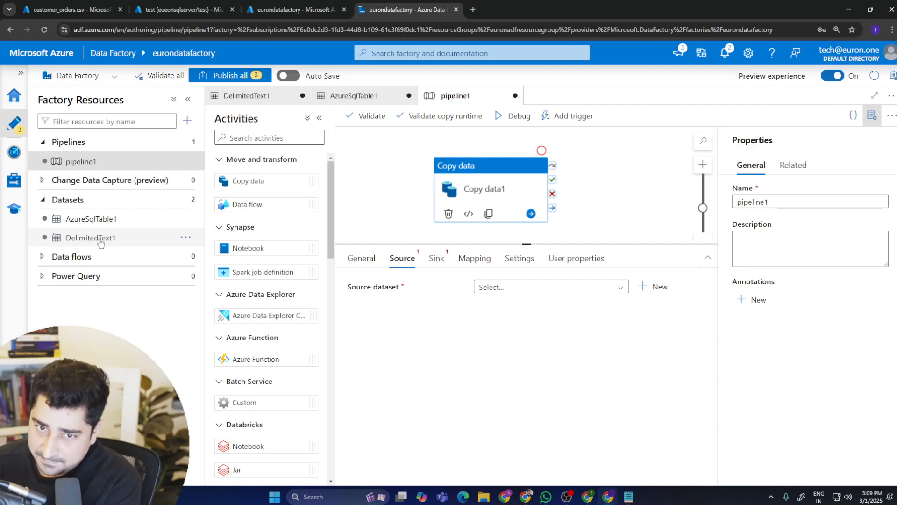
left_click(505, 287)
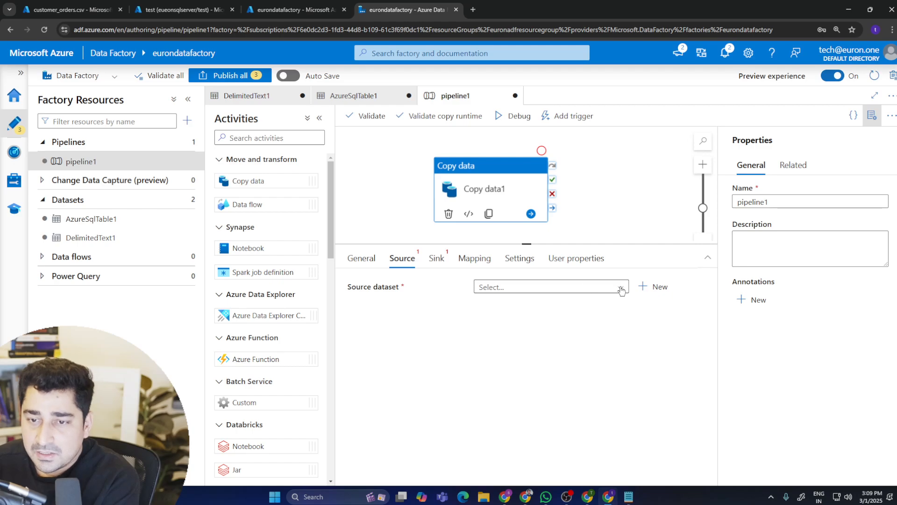
left_click(534, 321)
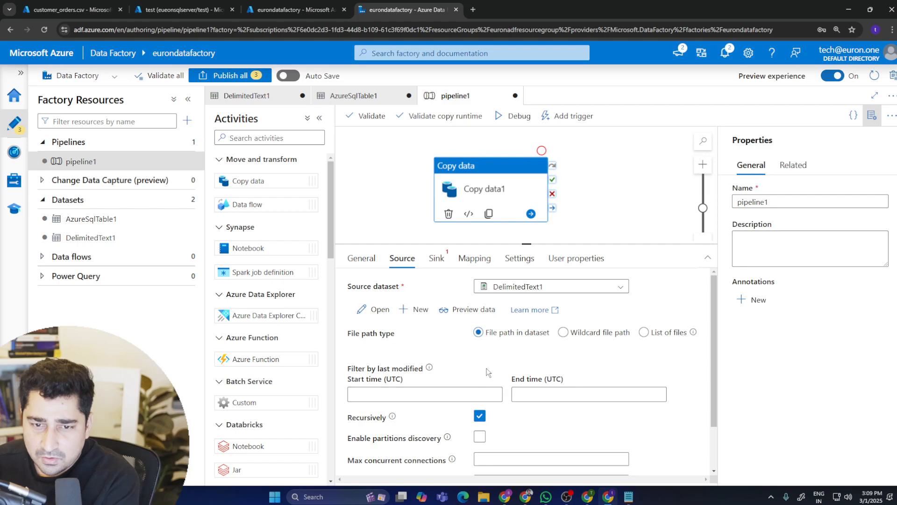
Step: Preview the customer_orders.csv rows from DelimitedText1, then close the preview
left_click(464, 309)
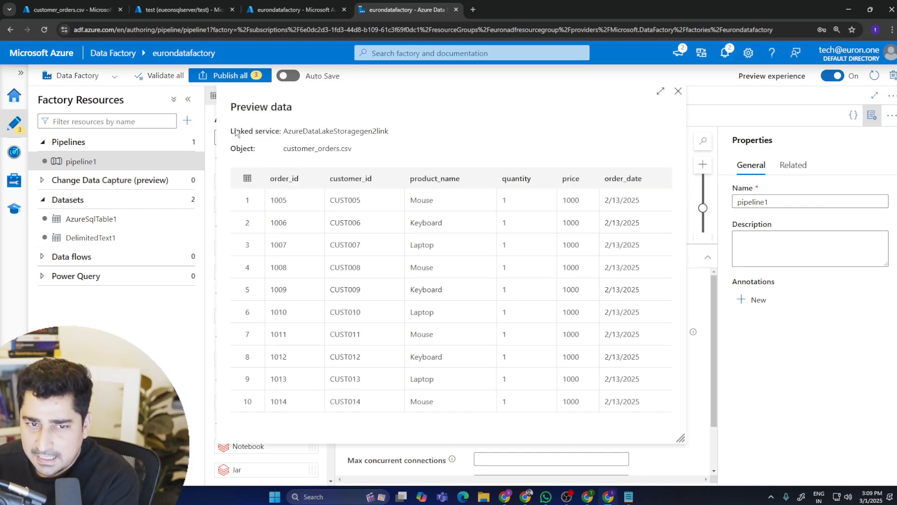
left_click_drag(236, 132, 648, 400)
left_click(661, 413)
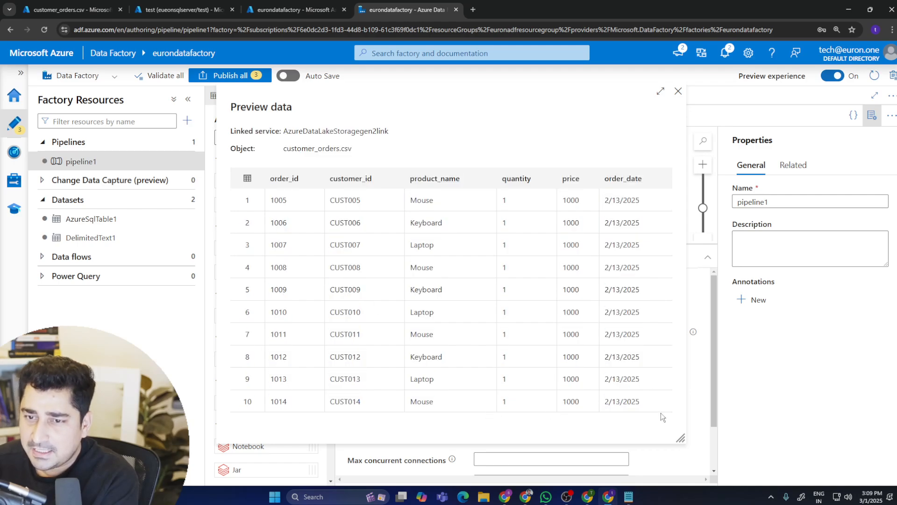
left_click(678, 91)
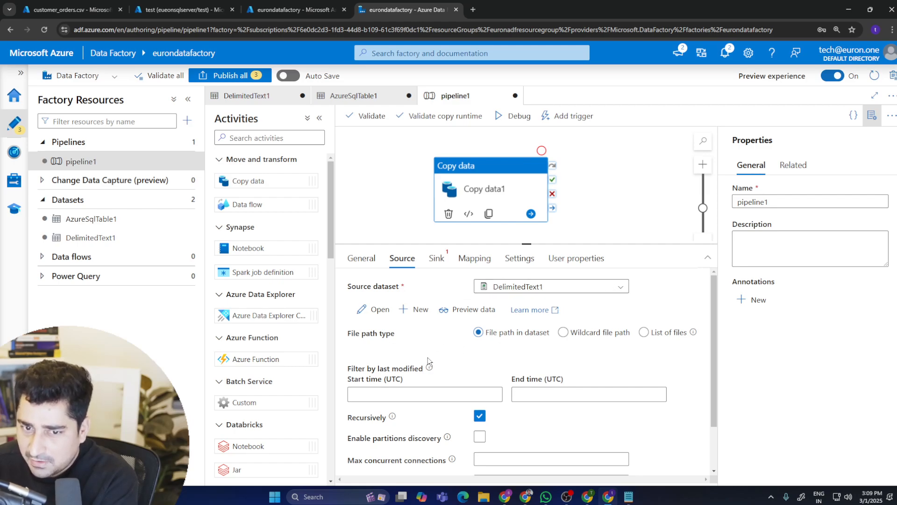
Step: Scroll through Copy data1's Source options, including file path and Recursively
scroll(506, 351, "down", 2)
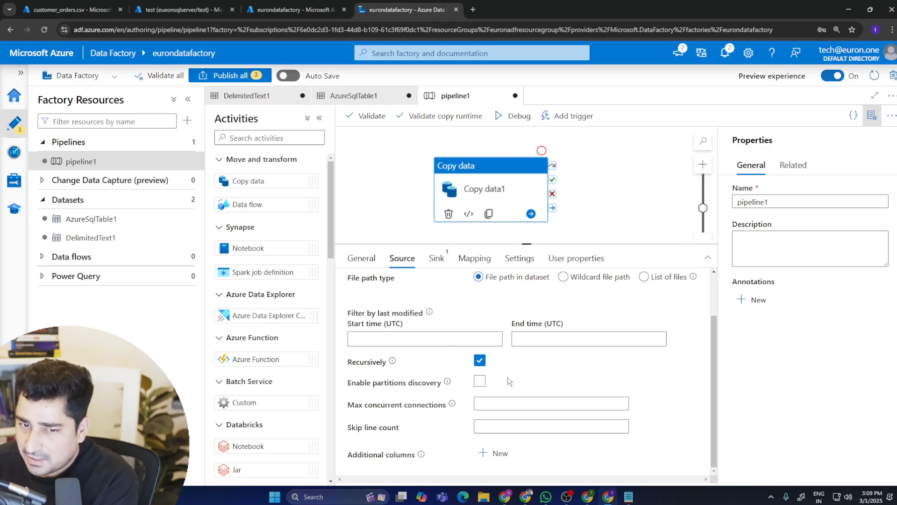
scroll(664, 429, "up", 2)
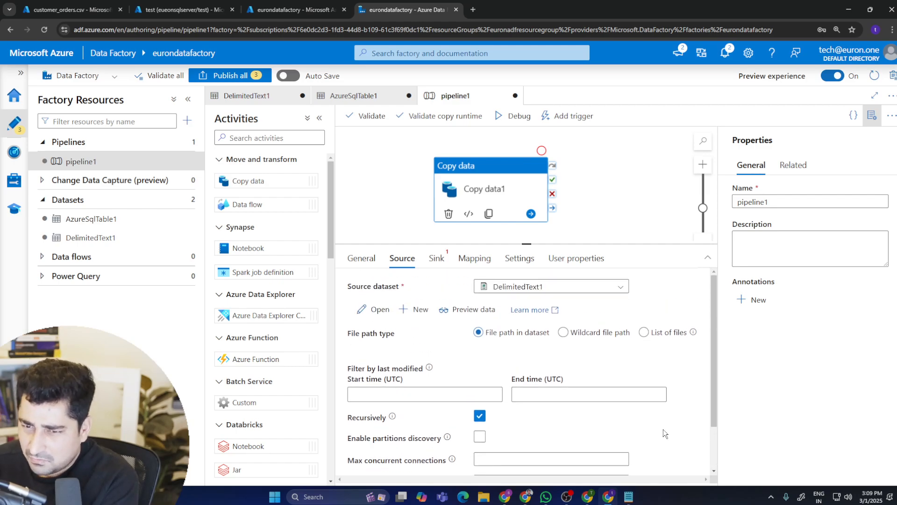
scroll(664, 350, "down", 2)
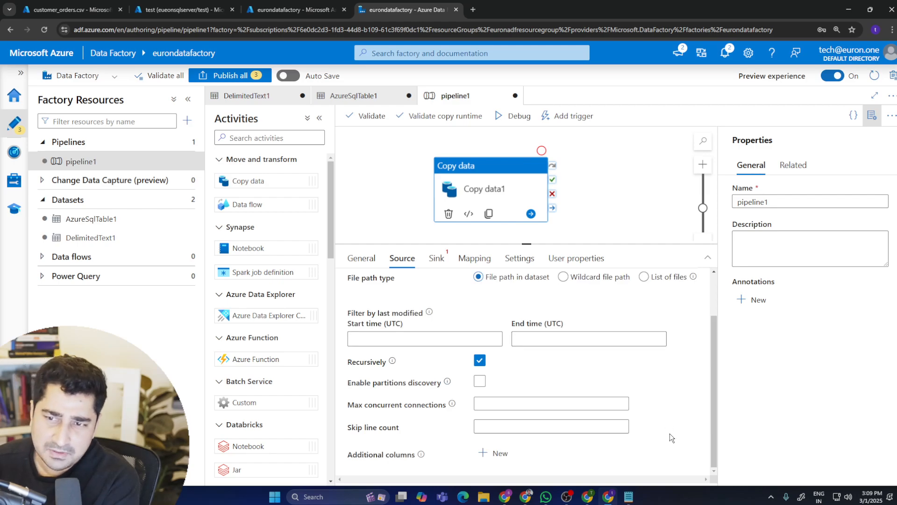
scroll(669, 433, "up", 2)
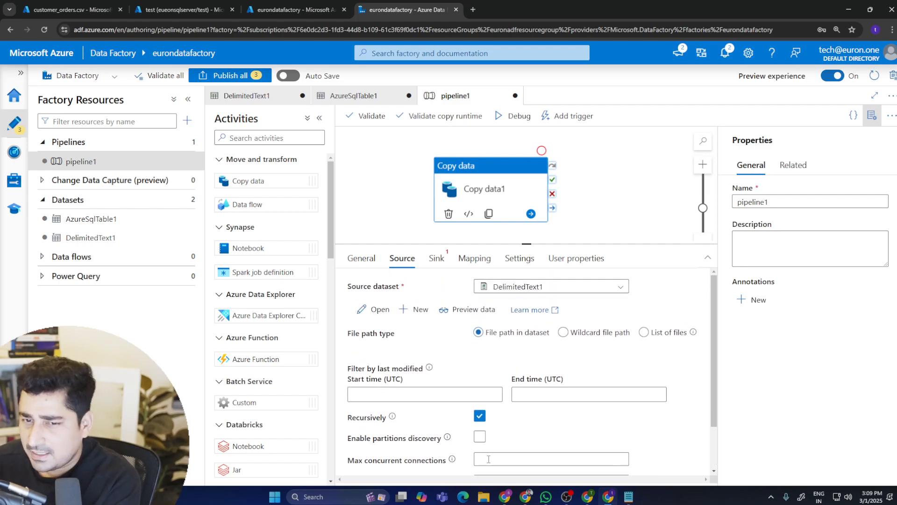
scroll(501, 344, "down", 2)
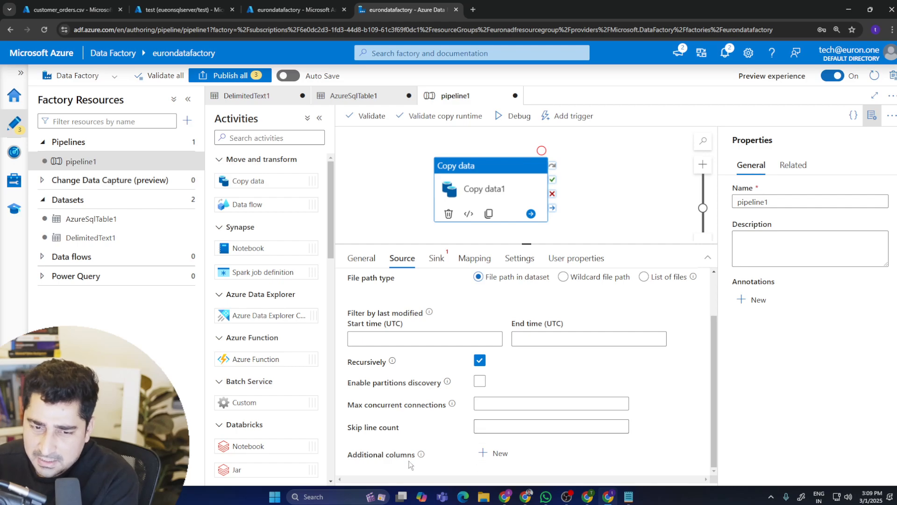
scroll(498, 456, "down", 1)
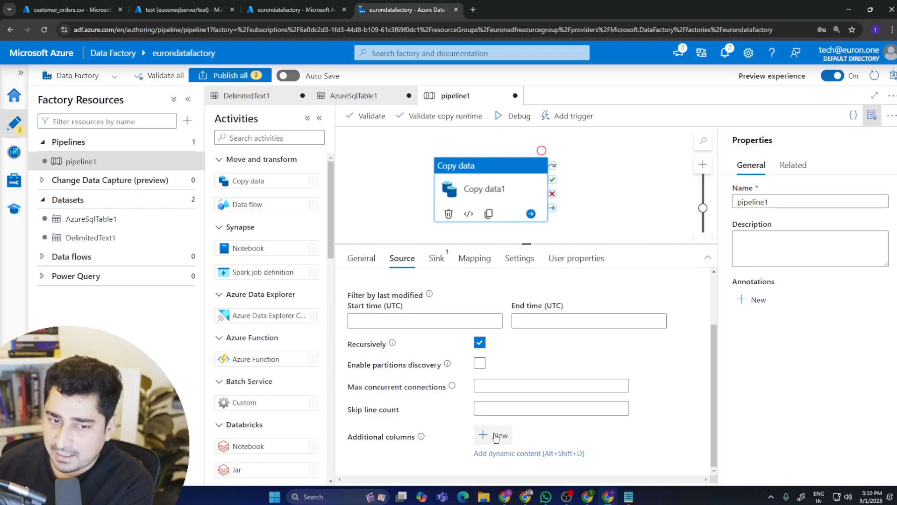
scroll(582, 280, "up", 4)
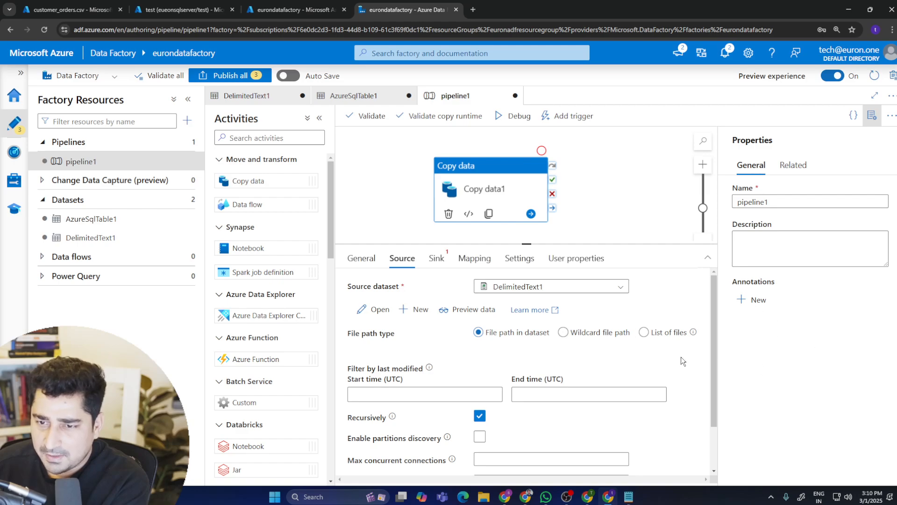
scroll(677, 380, "down", 3)
scroll(678, 380, "up", 3)
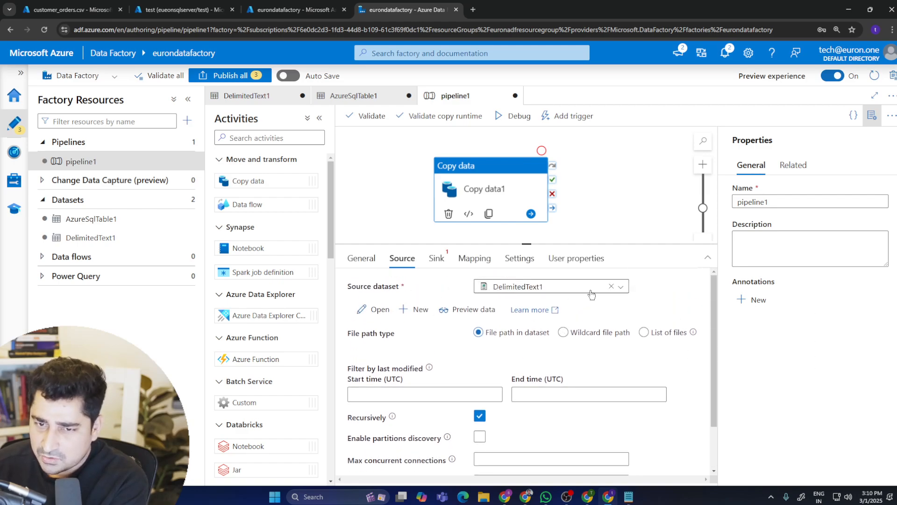
Step: Set AzureSqlTable1 as Copy data1's sink dataset, inserting into the existing table
left_click(446, 259)
left_click(620, 288)
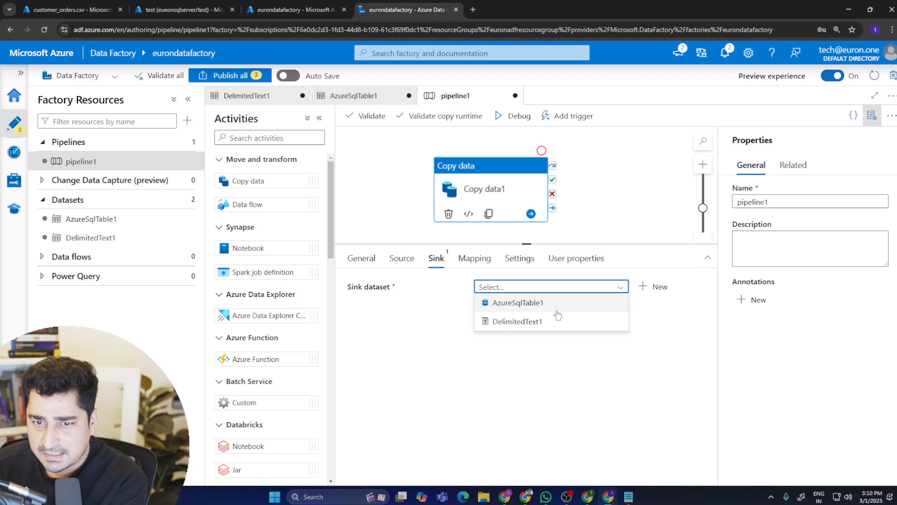
left_click(523, 304)
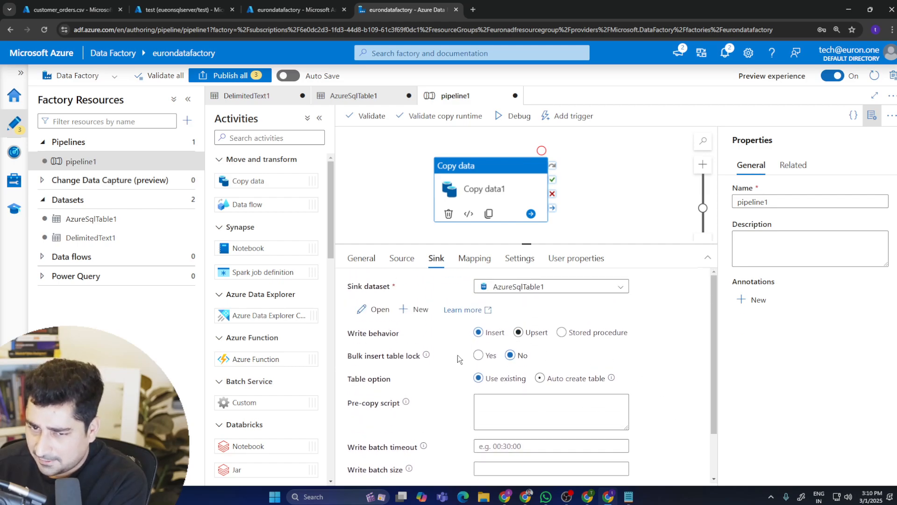
scroll(619, 363, "down", 2)
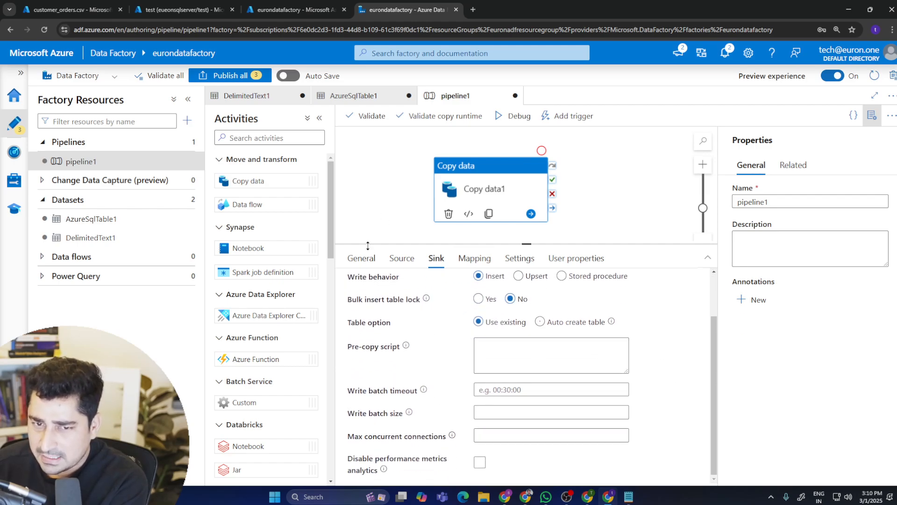
left_click(402, 258)
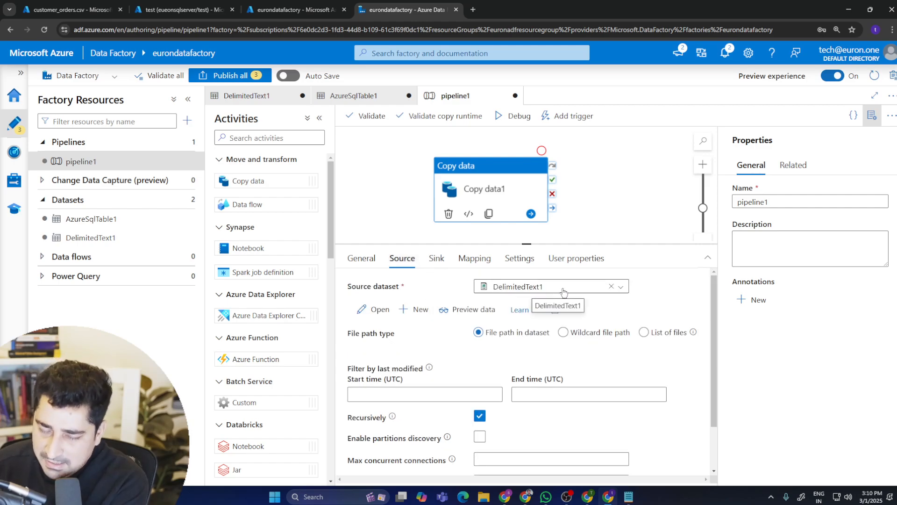
left_click(436, 258)
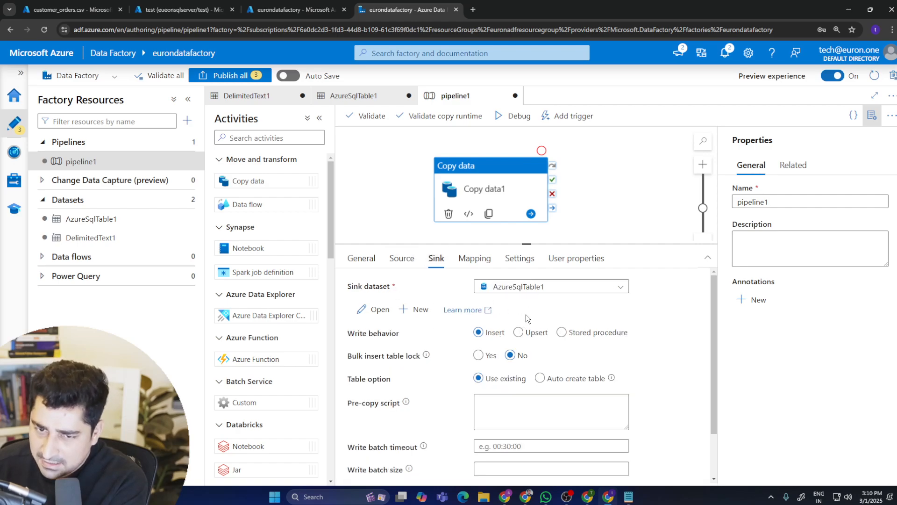
Step: Import schemas so order_id through order_date map to same-named destination columns
left_click(478, 257)
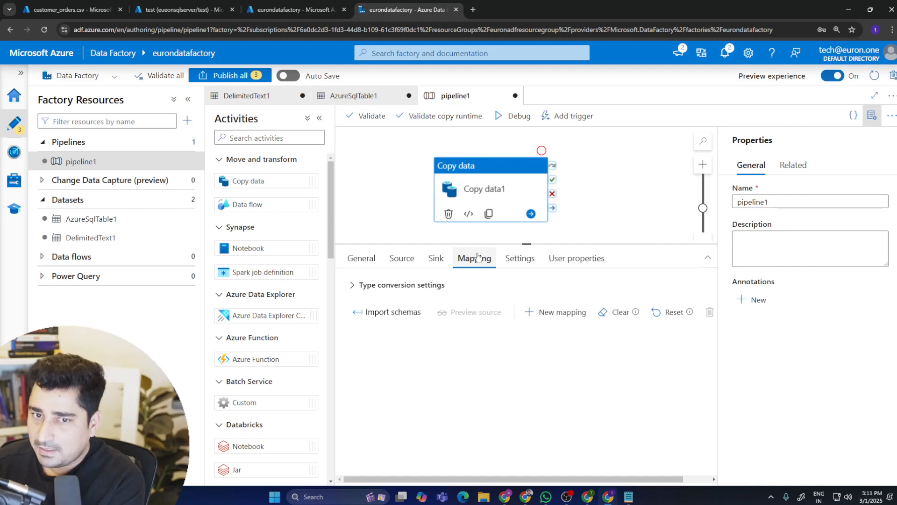
left_click(396, 316)
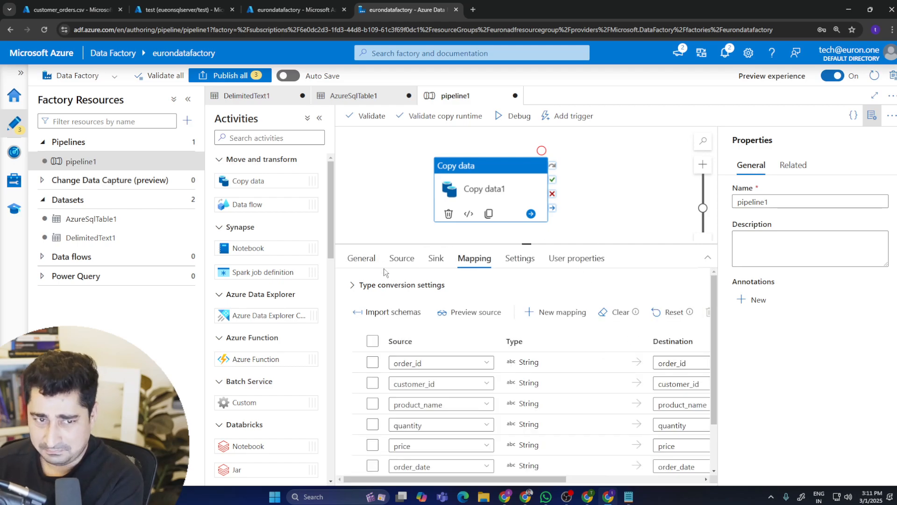
left_click_drag(204, 260, 178, 261)
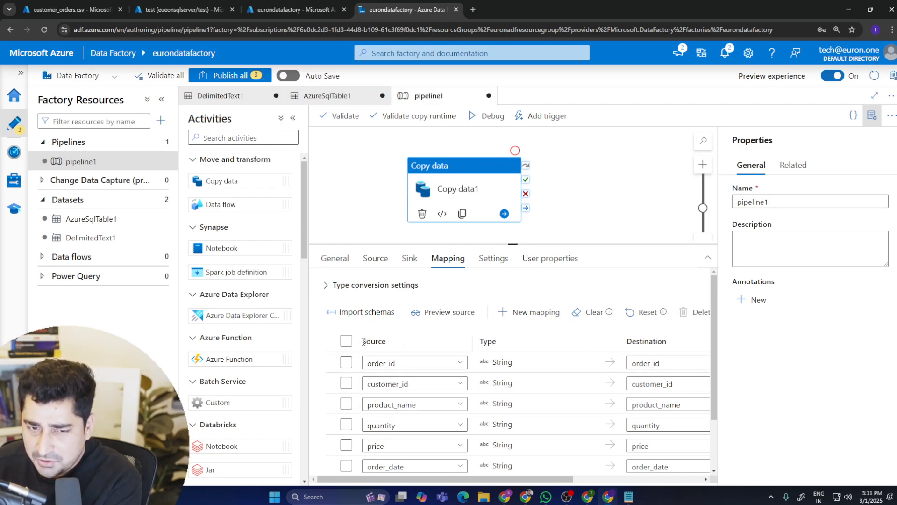
left_click_drag(364, 341, 391, 345)
left_click(626, 345)
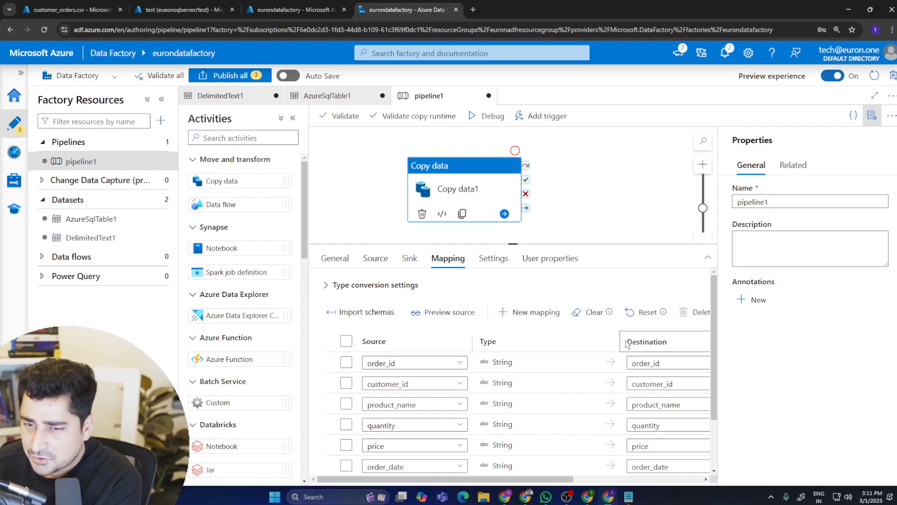
left_click_drag(630, 342, 663, 344)
left_click(674, 343)
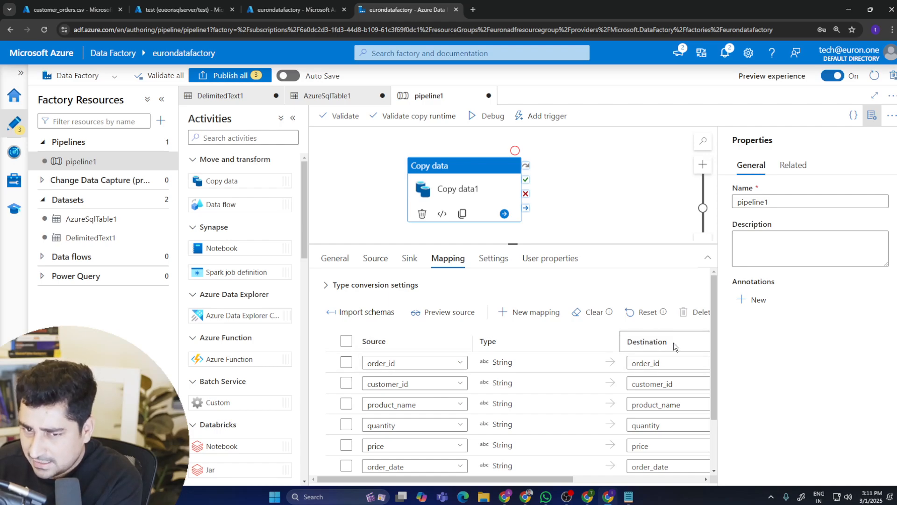
scroll(463, 362, "down", 2)
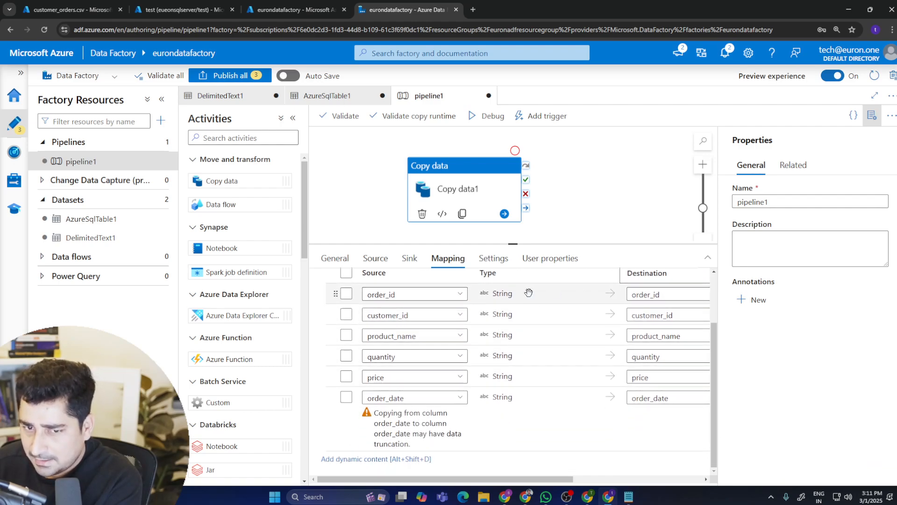
Step: Check the first row's source column options, keeping order_id mapped to order_id
left_click(460, 294)
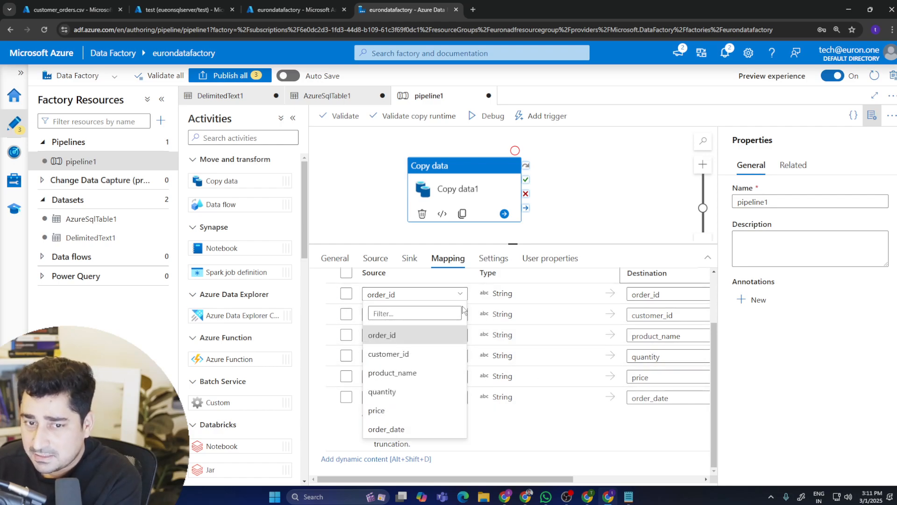
left_click(424, 359)
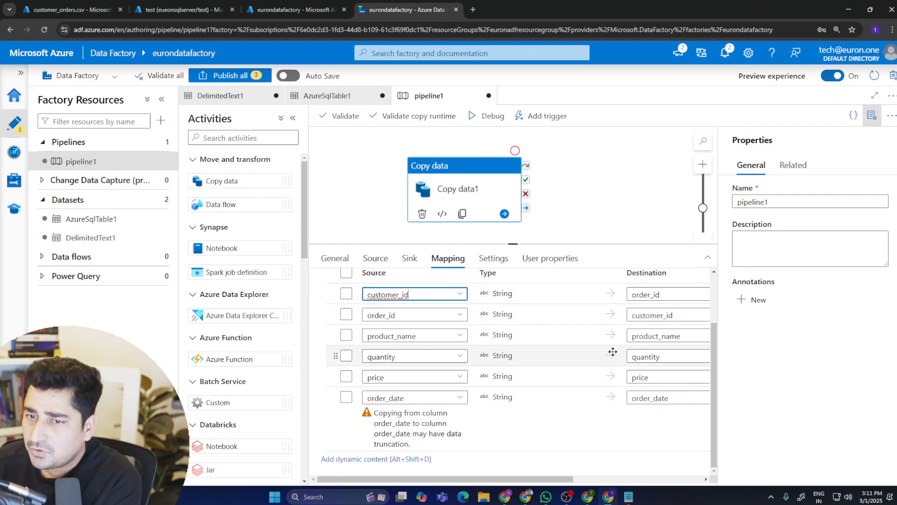
left_click(460, 294)
left_click(406, 335)
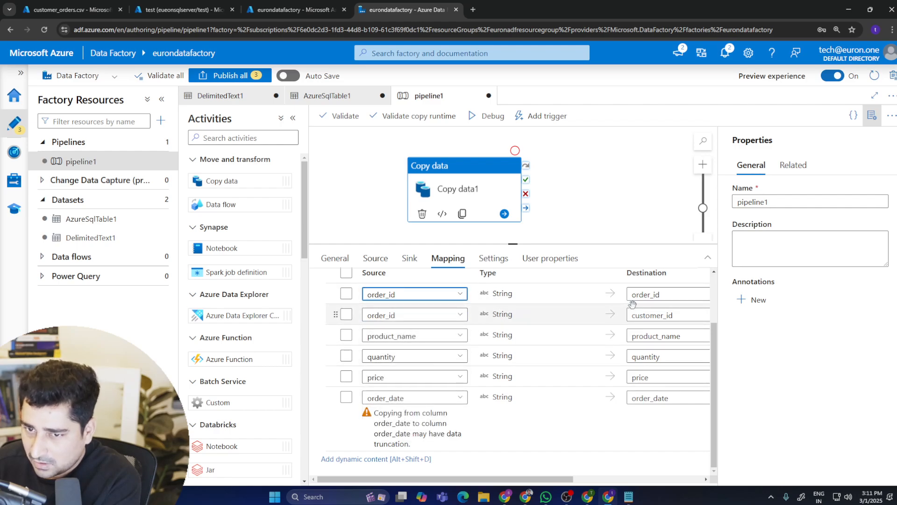
scroll(524, 438, "up", 2)
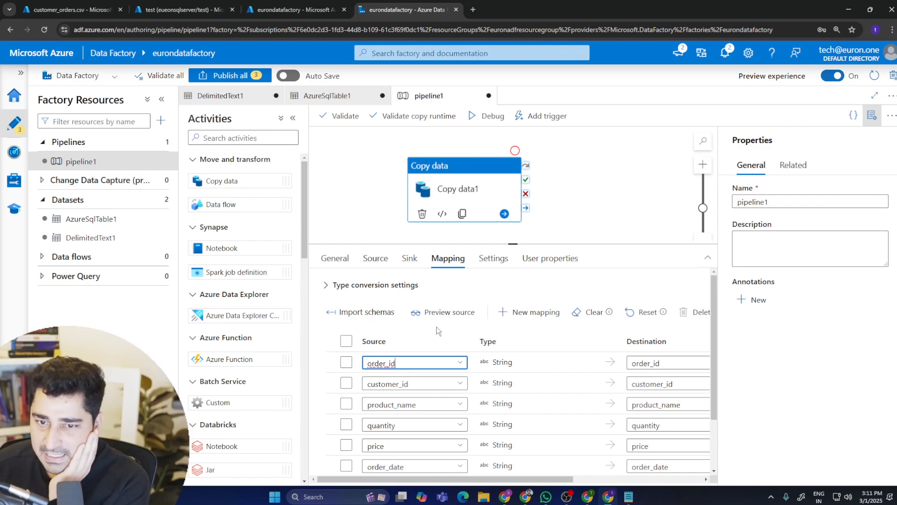
scroll(591, 412, "down", 2)
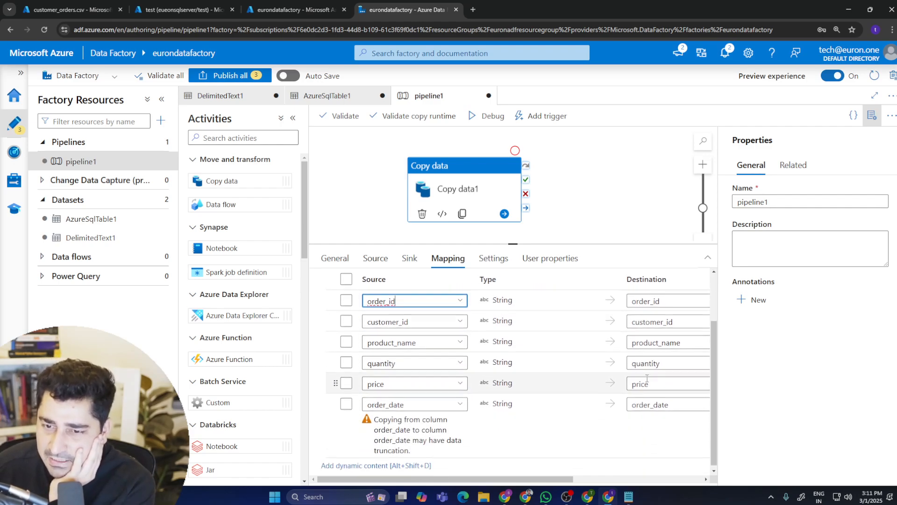
scroll(578, 389, "up", 2)
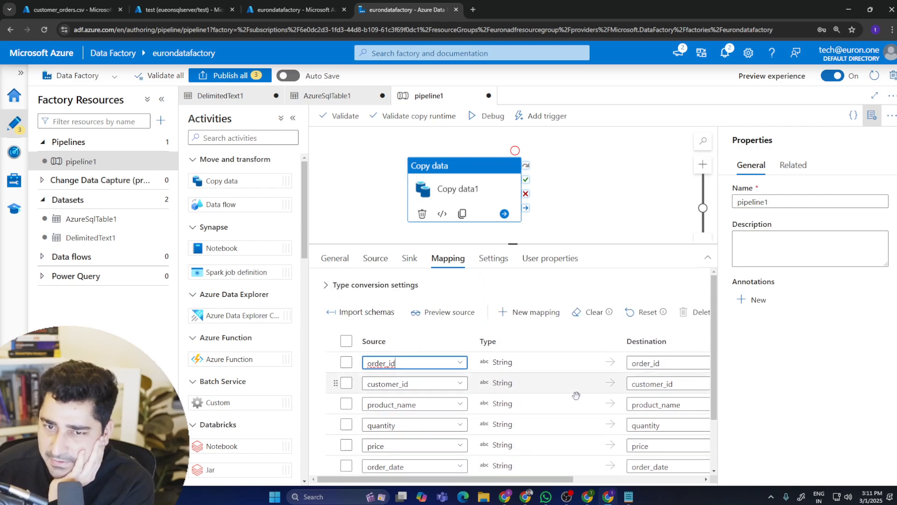
left_click(493, 258)
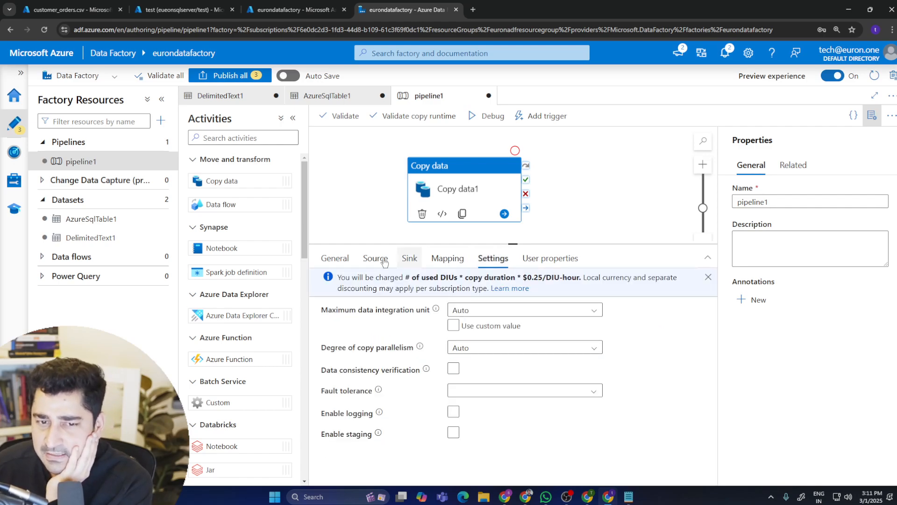
Step: Review Copy data1's User properties, General, Source and Sink tabs, then deselect it for pipeline1 settings
left_click(540, 259)
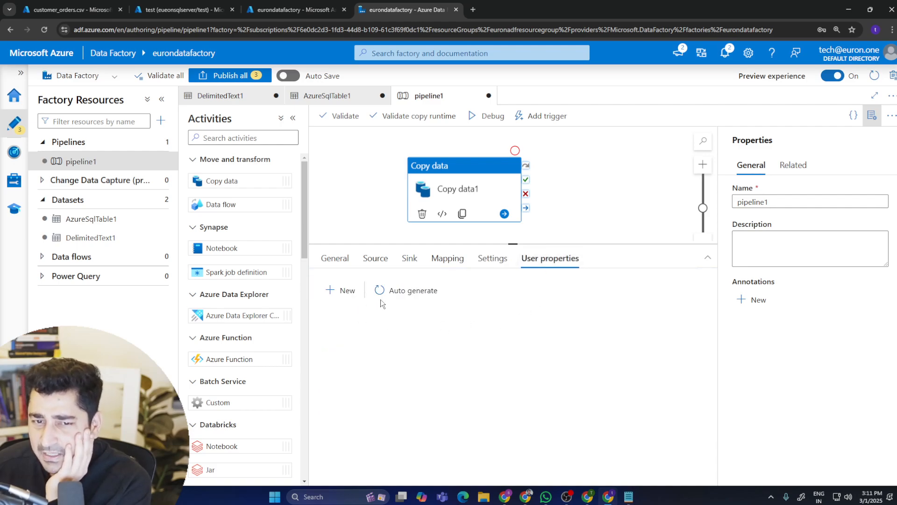
left_click(329, 257)
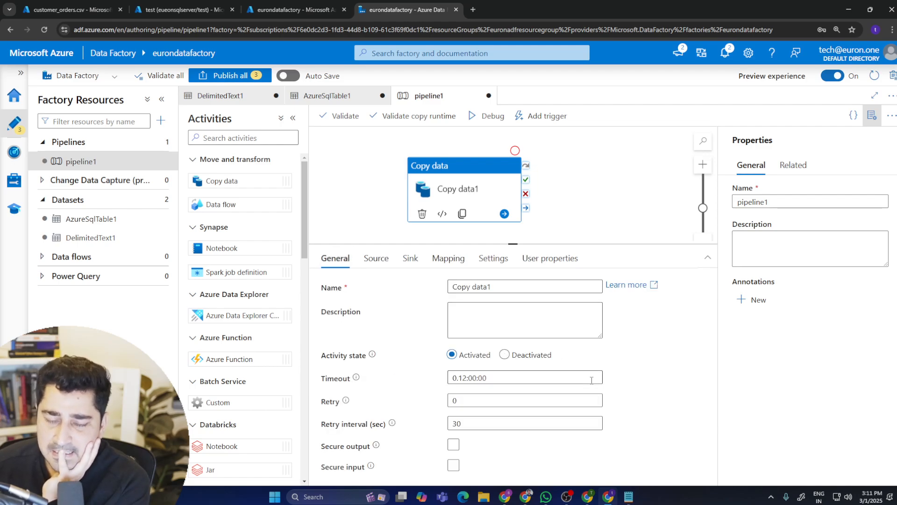
left_click(376, 258)
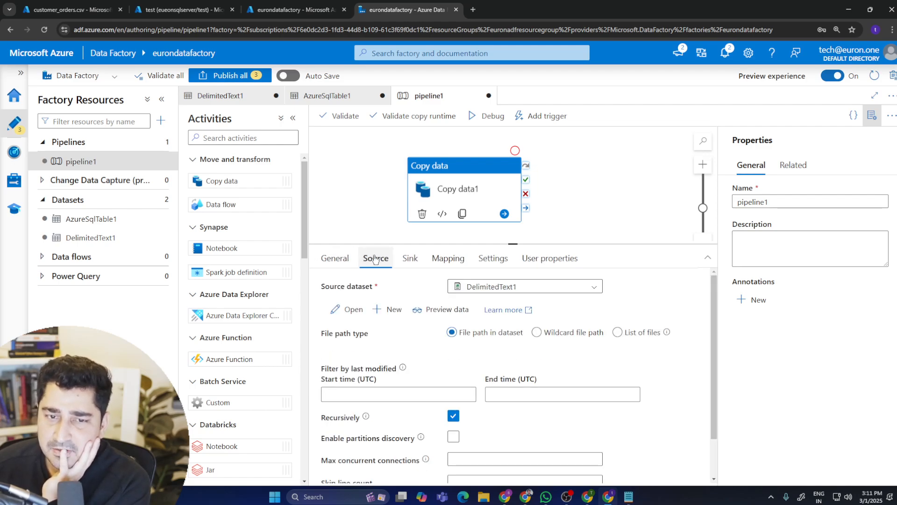
left_click(410, 258)
scroll(671, 367, "down", 1)
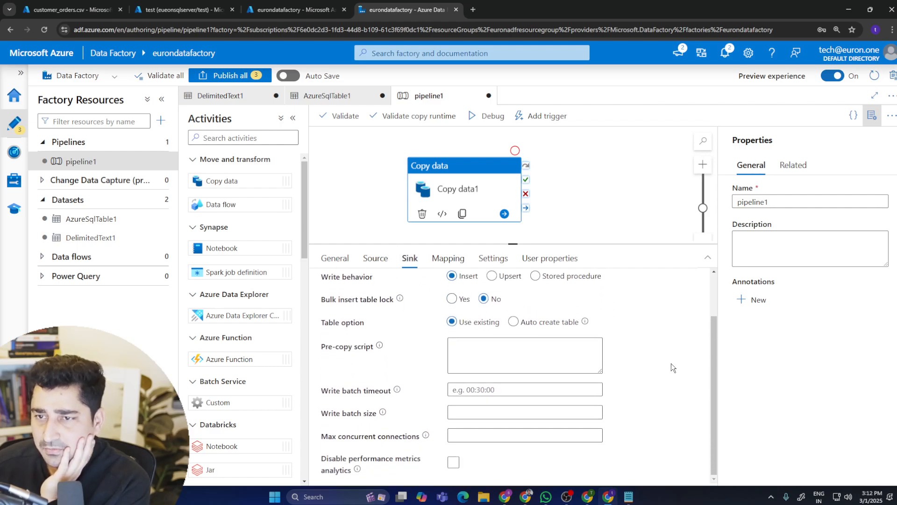
scroll(671, 363, "up", 1)
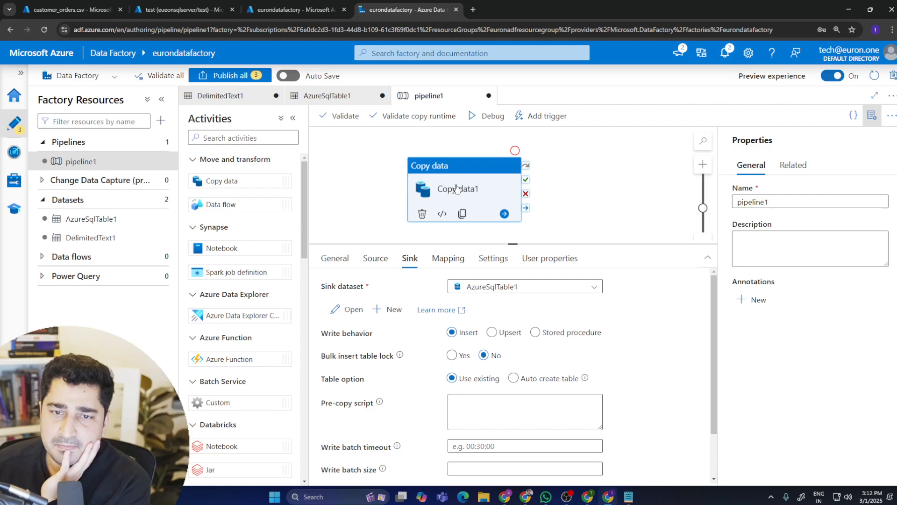
left_click(566, 189)
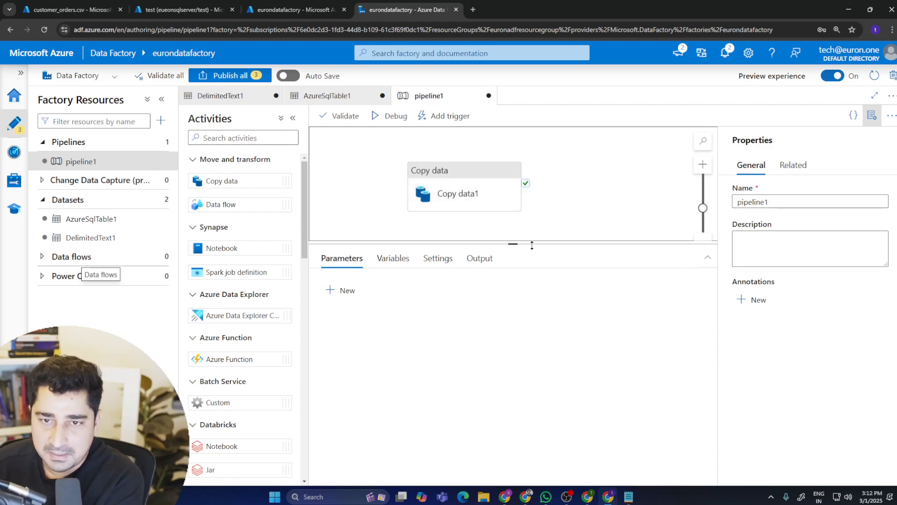
Step: Begin a new trigger for pipeline1 via Add trigger > New/Edit, choosing + New
left_click(457, 119)
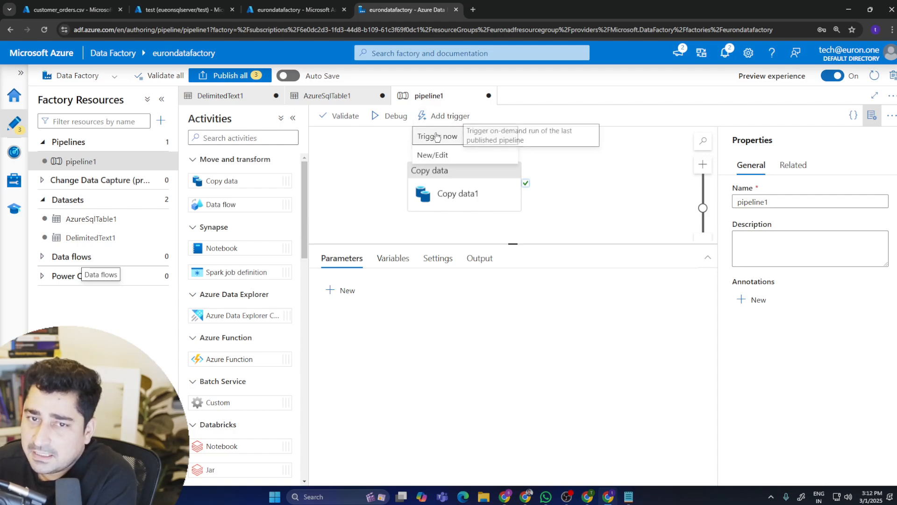
left_click(442, 156)
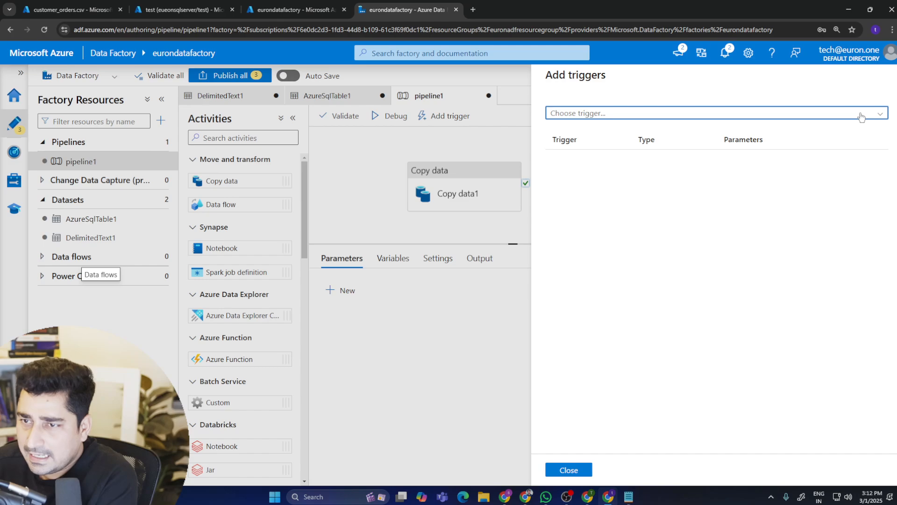
left_click(881, 116)
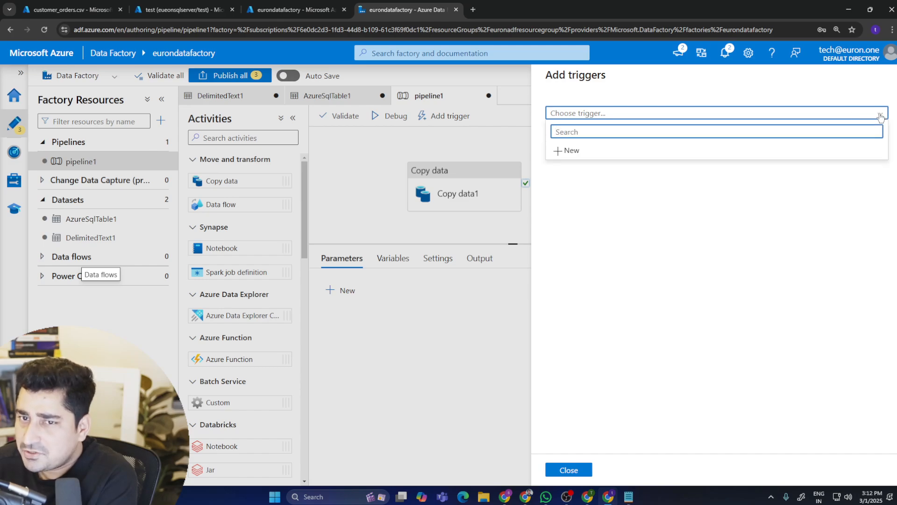
left_click(574, 151)
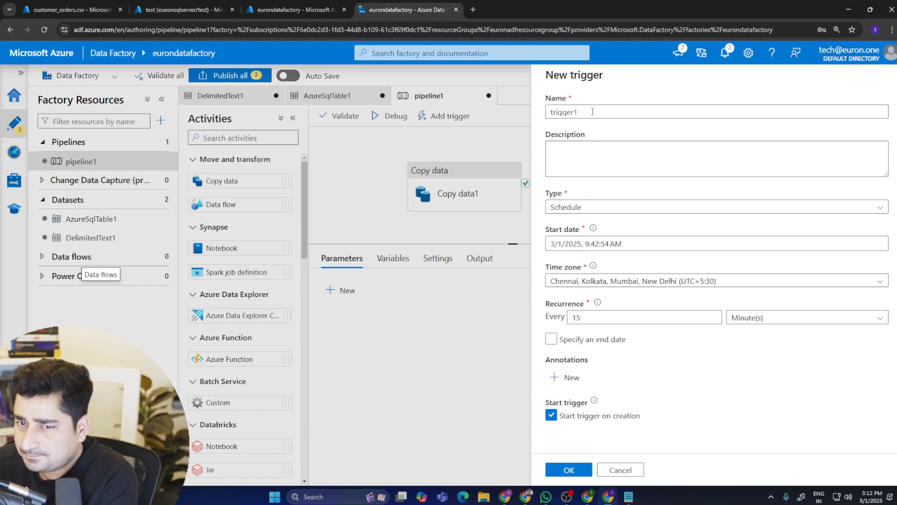
Step: Rename the trigger to hourlytrigger and keep its type as Schedule
left_click_drag(592, 111, 542, 115)
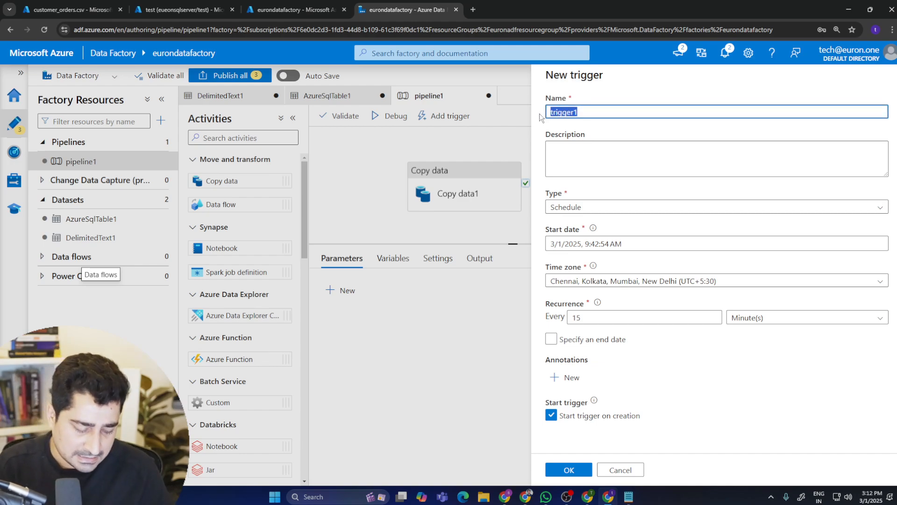
type("hourly")
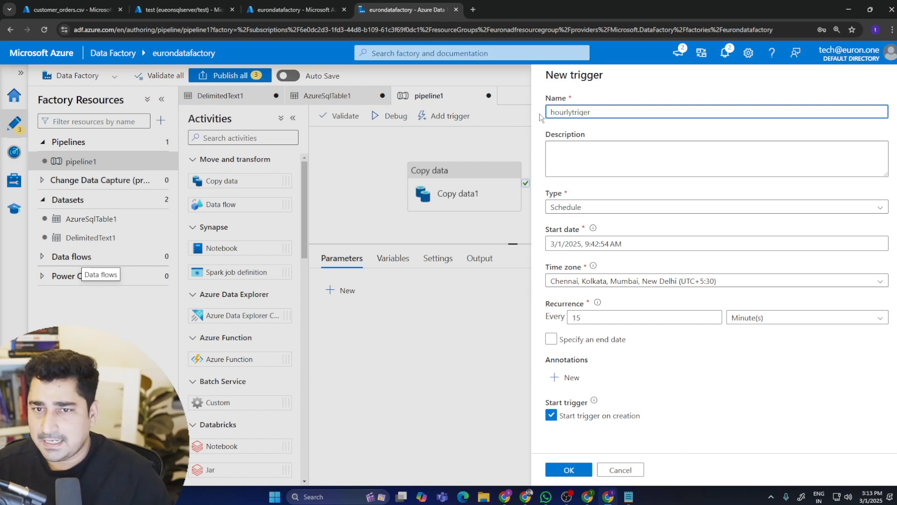
left_click(744, 209)
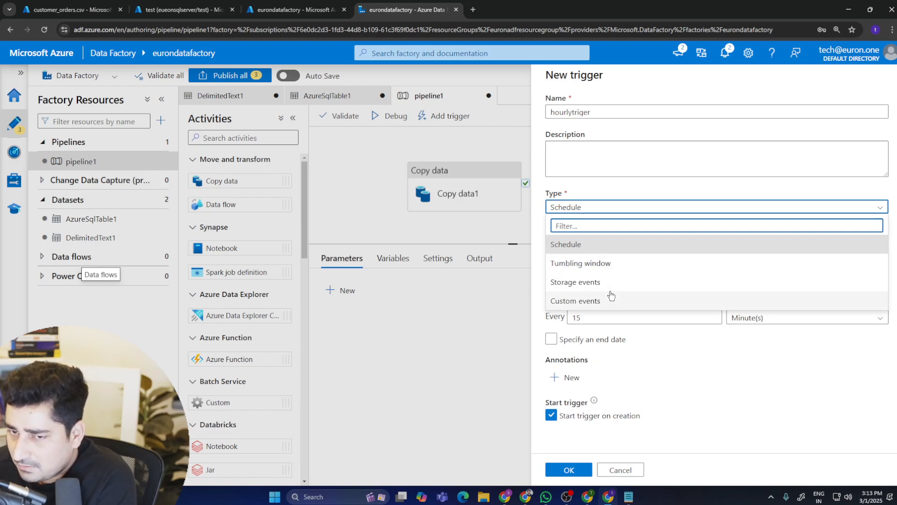
left_click(593, 251)
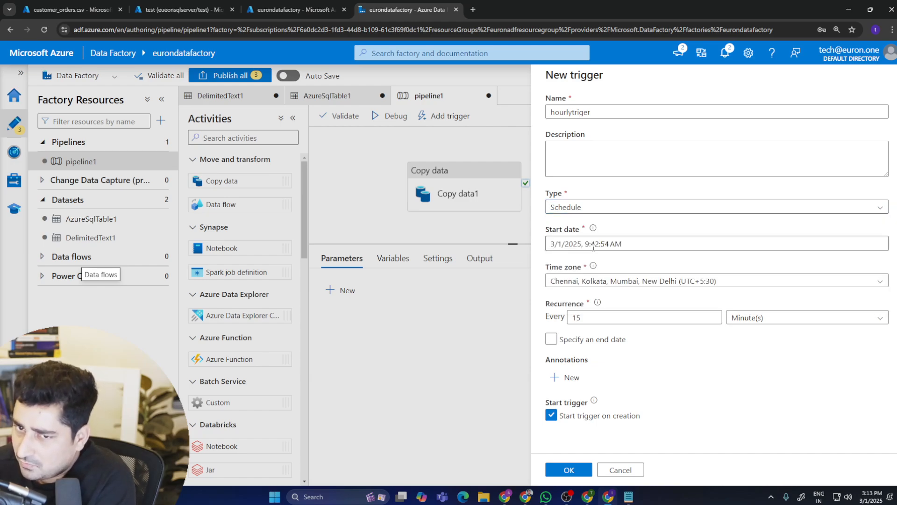
Step: Leave the start date unchanged and set the recurrence to every 5 minutes
left_click(627, 243)
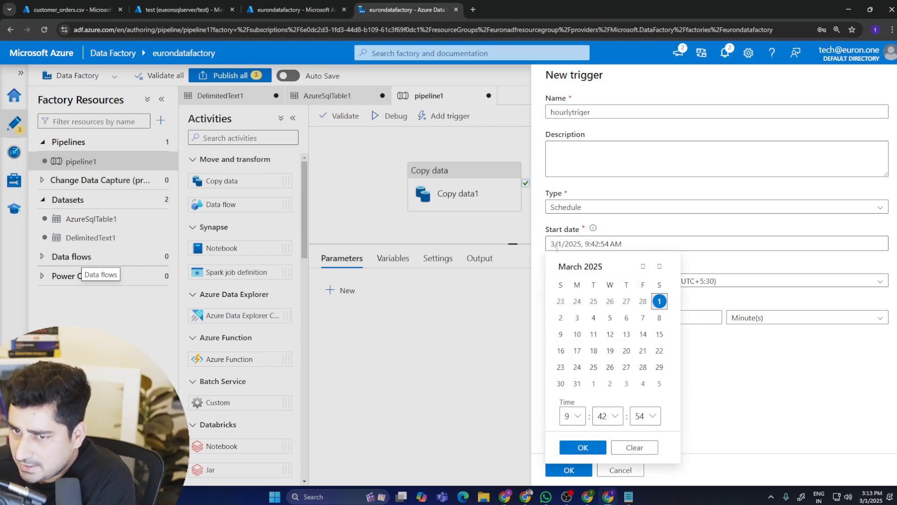
left_click_drag(584, 243, 611, 243)
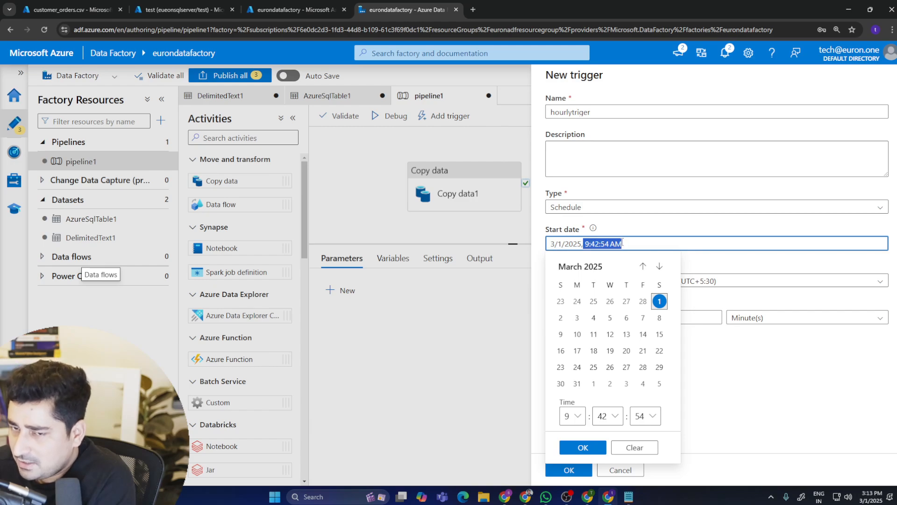
left_click(611, 243)
left_click(714, 265)
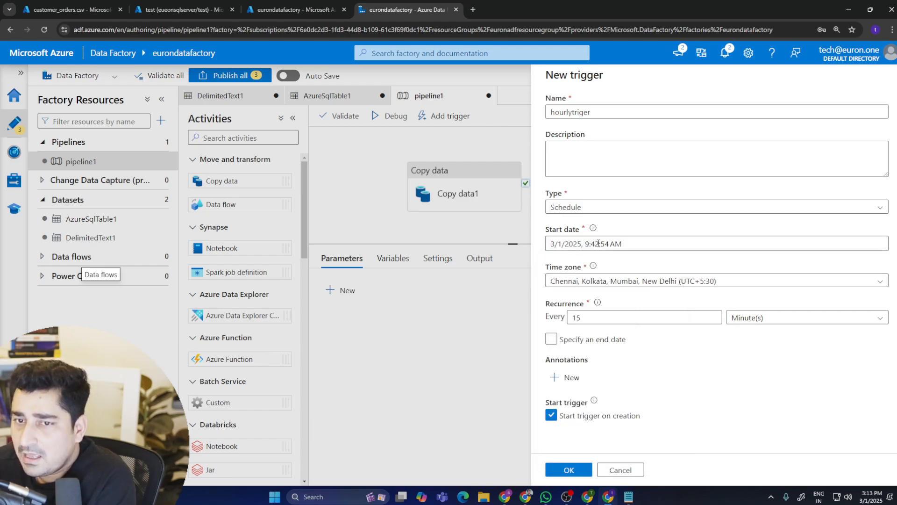
left_click_drag(577, 244, 623, 242)
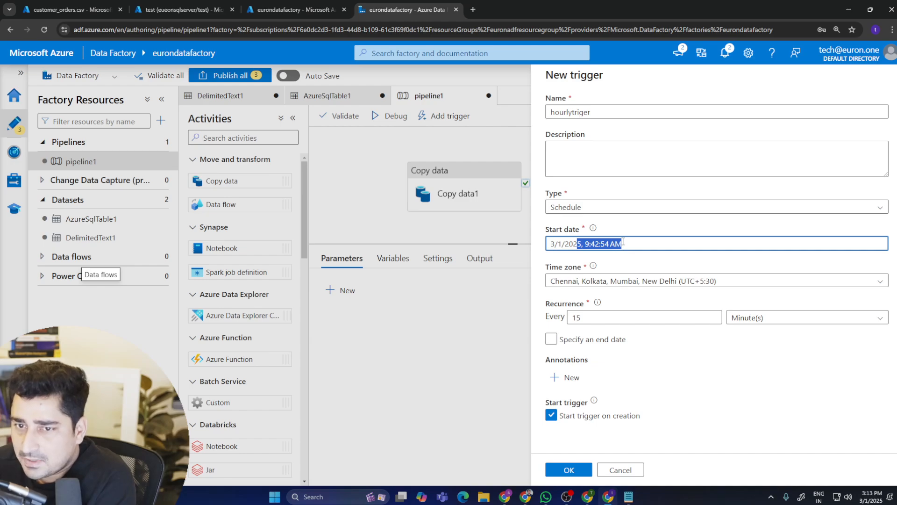
left_click(623, 242)
left_click(733, 259)
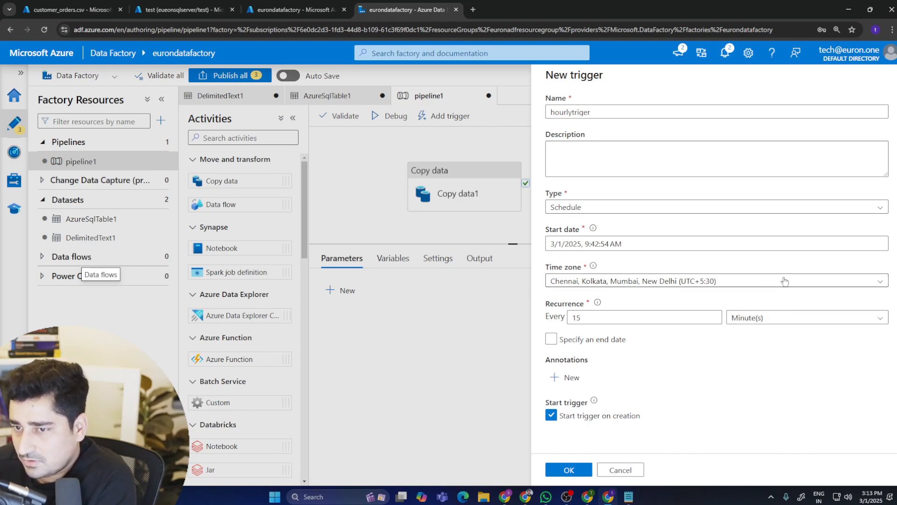
left_click(583, 316)
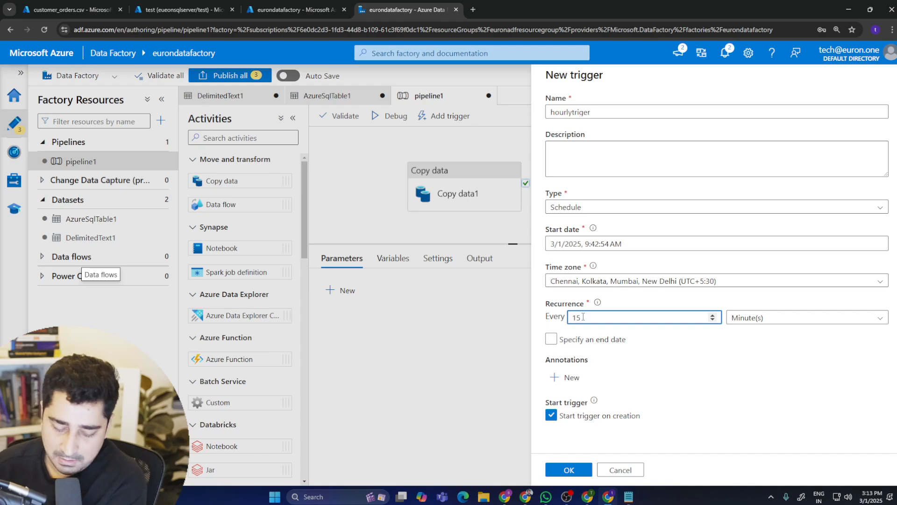
key("BackSpace")
key("BackSpace")
type("5")
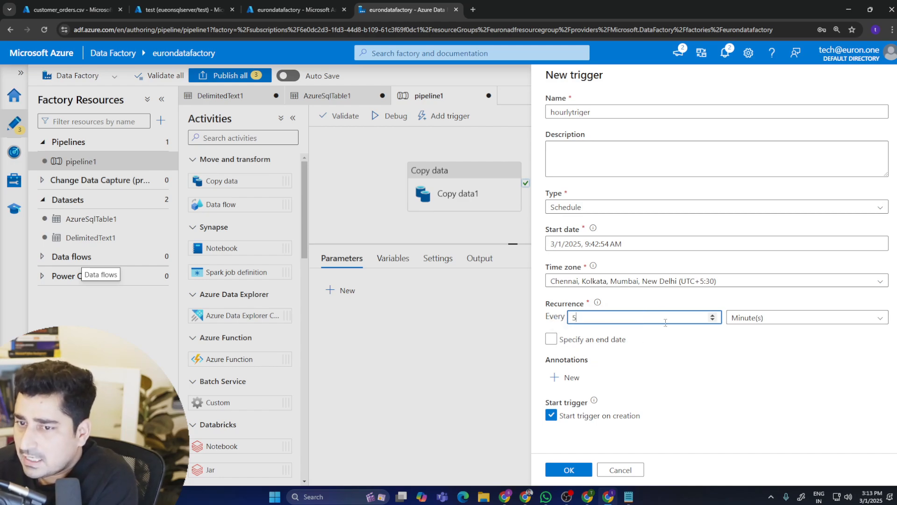
Step: Try Tumbling window, then return the trigger to Schedule recurring every 5 minutes
left_click(598, 207)
left_click(587, 262)
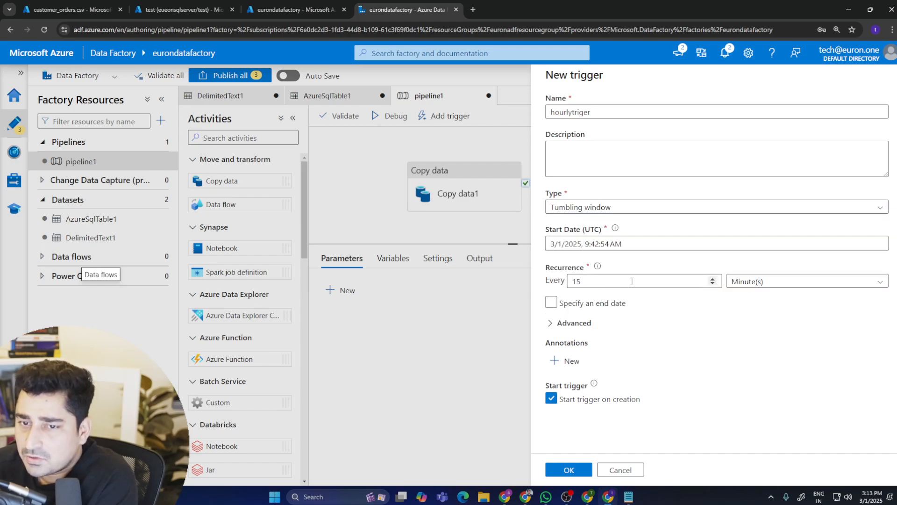
left_click(872, 281)
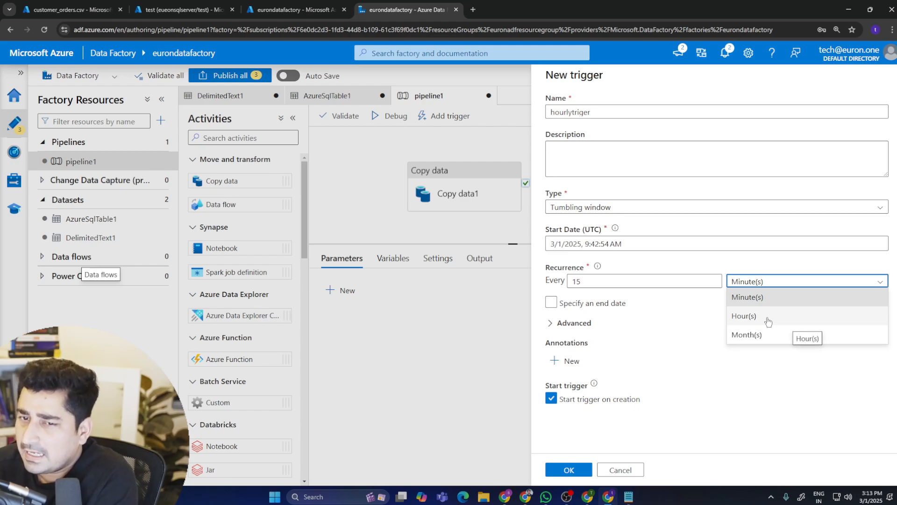
left_click(881, 207)
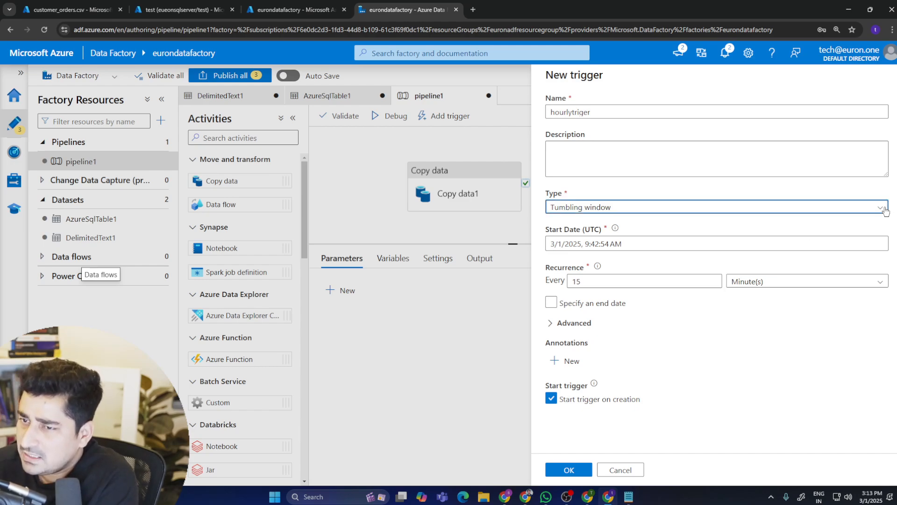
left_click(616, 246)
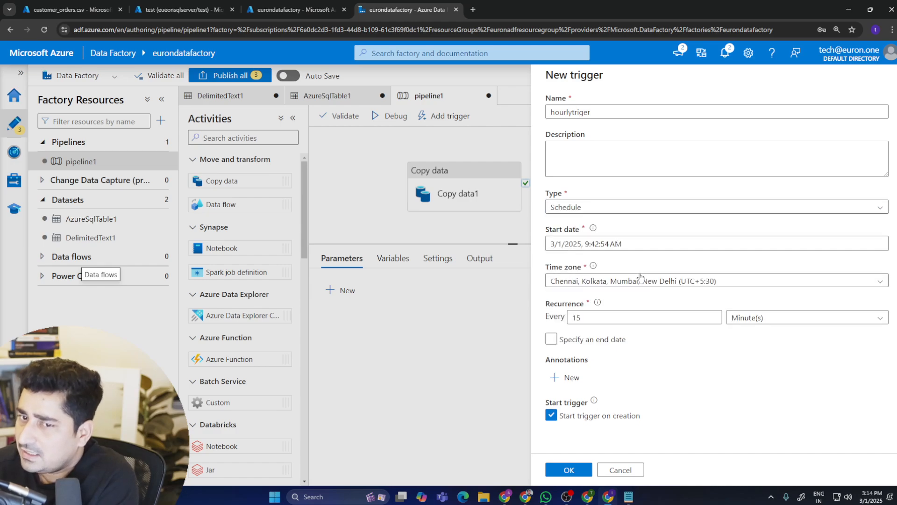
left_click(582, 320)
key("BackSpace")
key("BackSpace")
type("5")
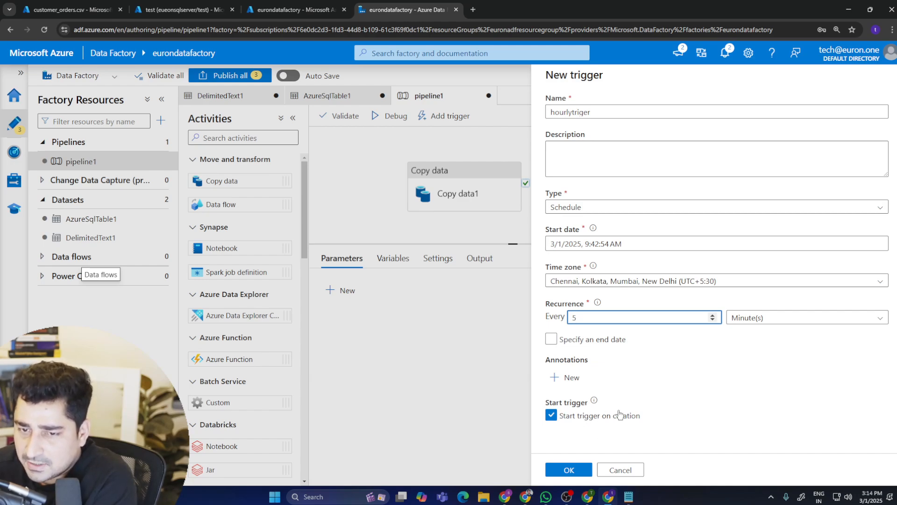
Step: Confirm and create hourlytrigger after reading the publish reminder note
left_click(569, 470)
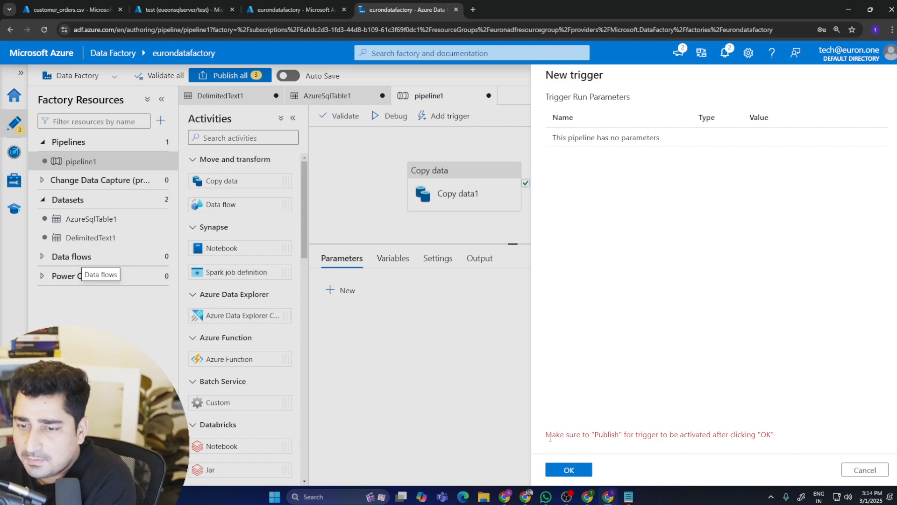
mouse_move(549, 437)
left_mouse_down()
mouse_move(772, 441)
mouse_move(544, 437)
left_mouse_up()
left_click(720, 447)
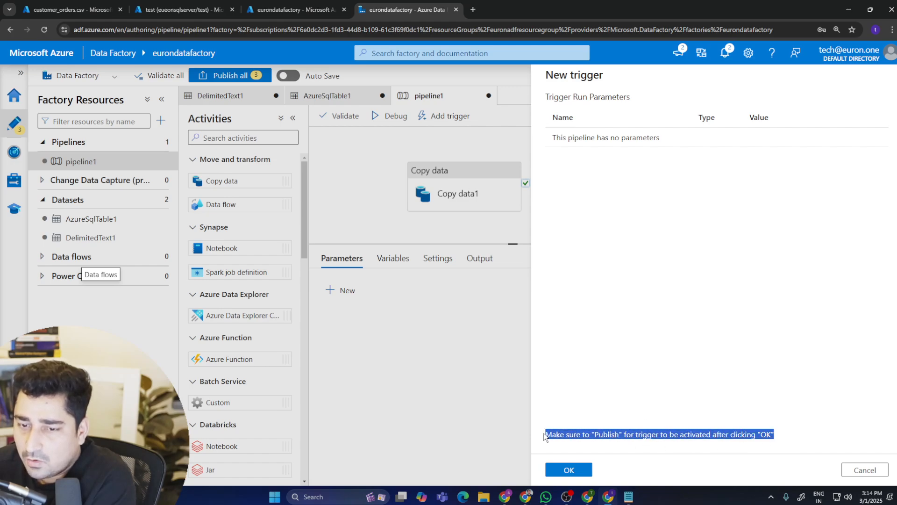
left_click(736, 426)
left_click_drag(797, 439, 545, 436)
left_click(564, 440)
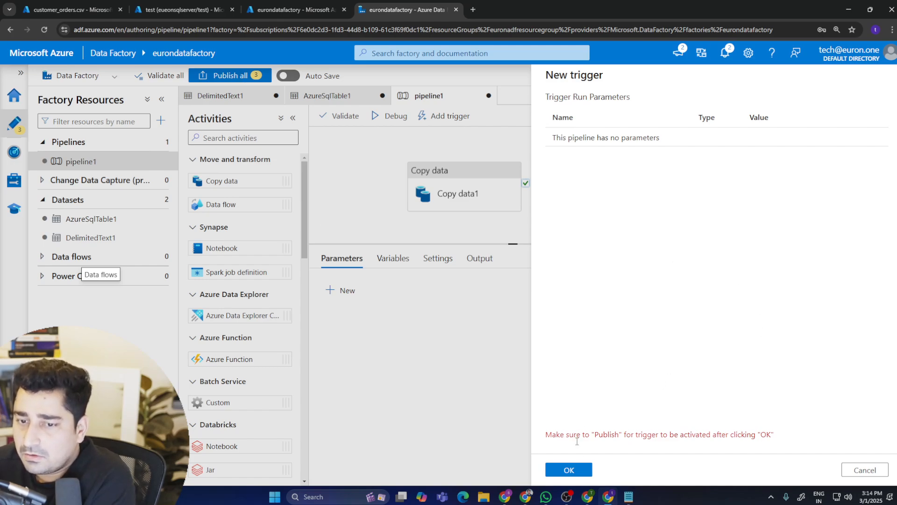
left_click(573, 469)
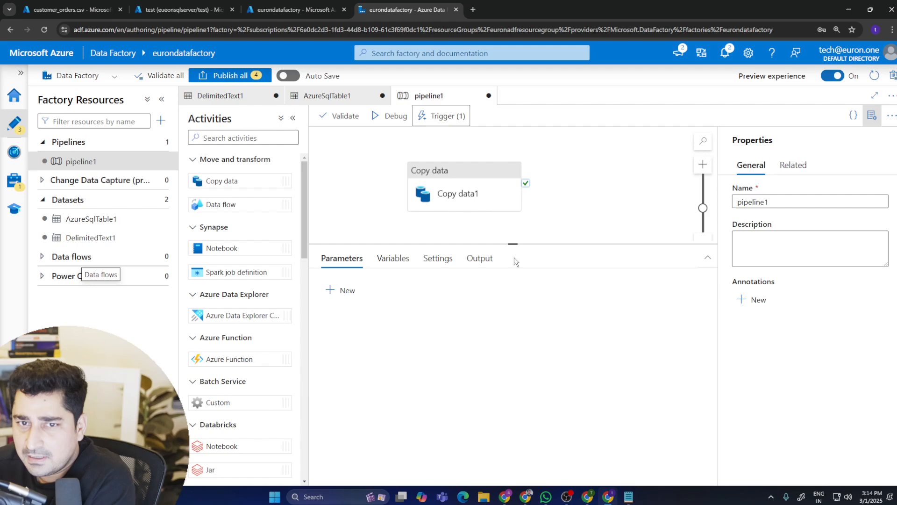
Step: Review hourlytrigger in pipeline1's trigger list without changes, then go to the eurondatafactory portal overview
left_click(444, 117)
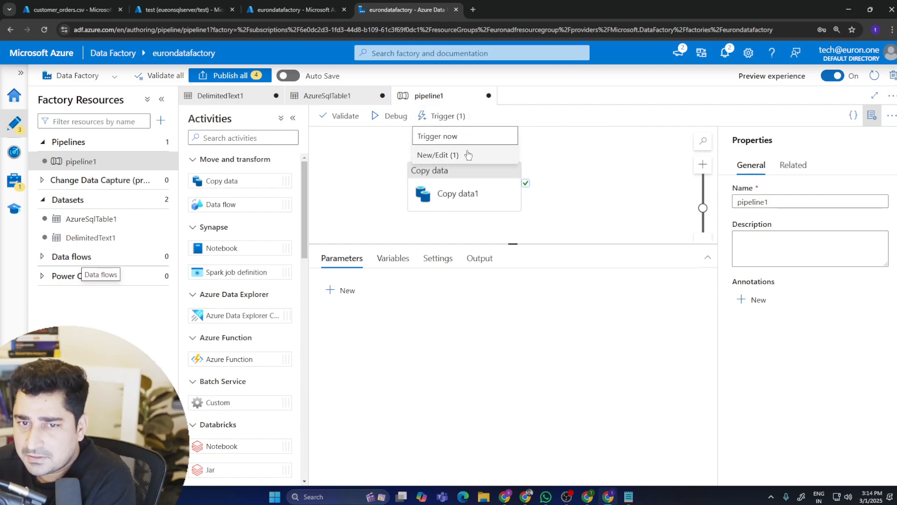
left_click(468, 155)
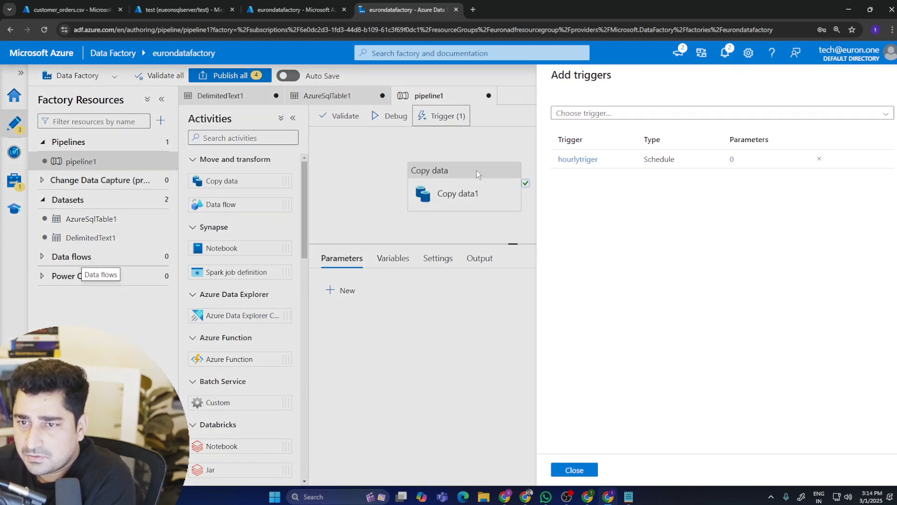
left_click(575, 160)
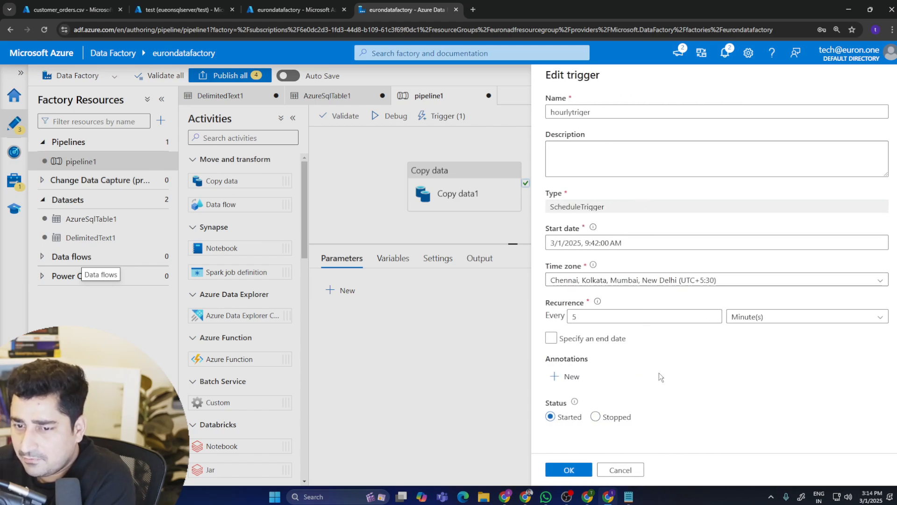
left_click(633, 475)
left_click(585, 469)
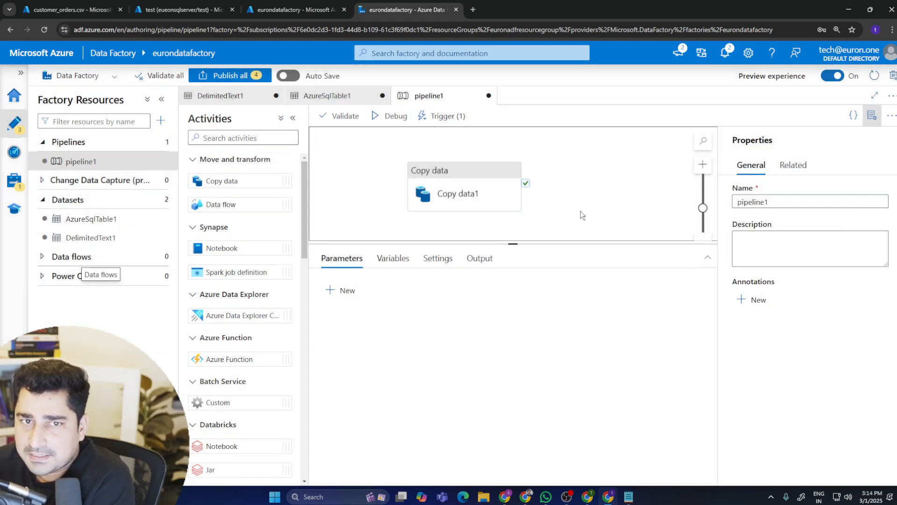
left_click(293, 10)
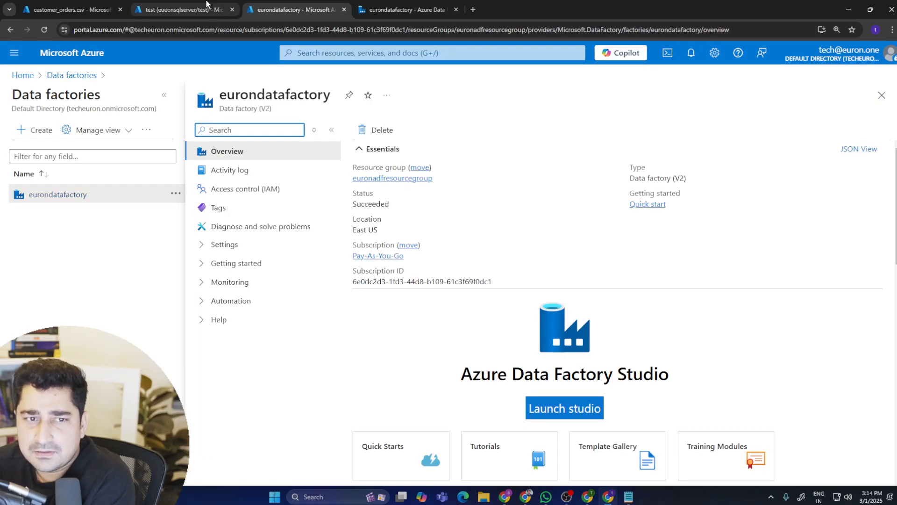
Step: Write the query select * from [dbo].[Orders] in the SQL Query editor
left_click(206, 6)
left_click_drag(366, 390, 411, 395)
left_click(414, 396)
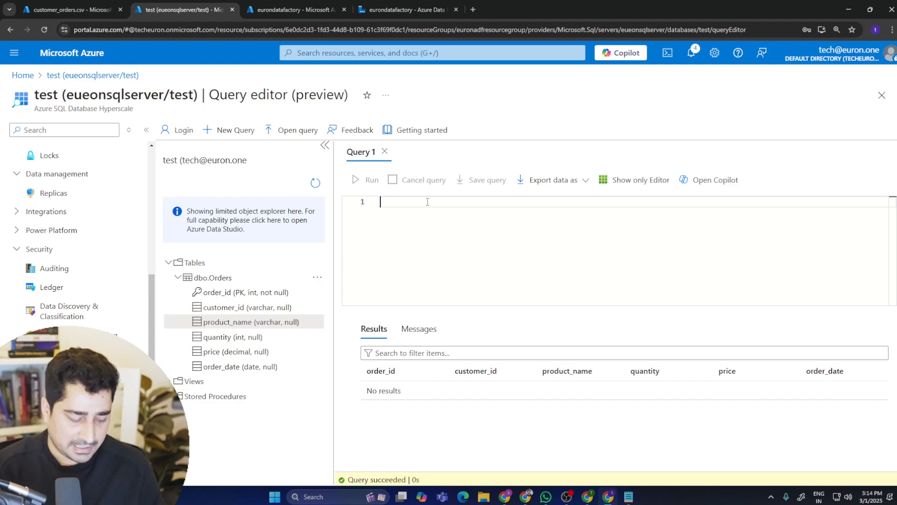
type("select * from")
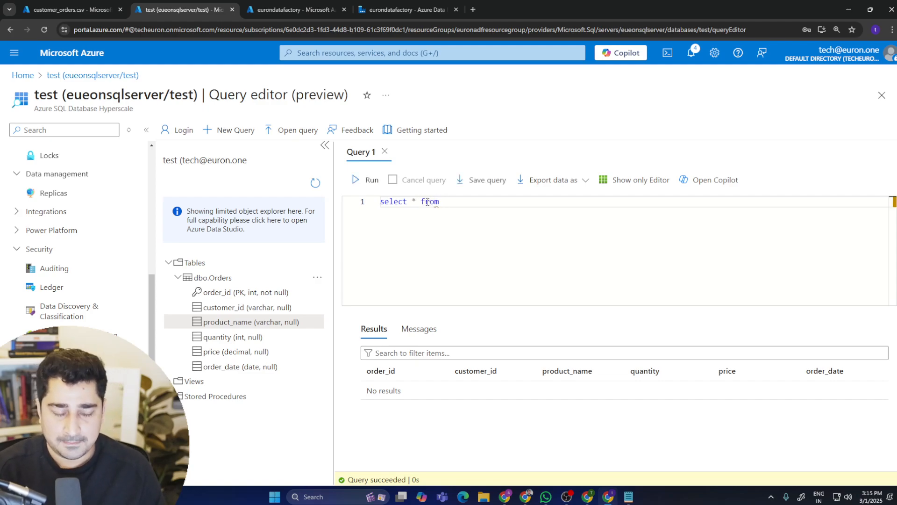
type(" [dbo")
key("Return")
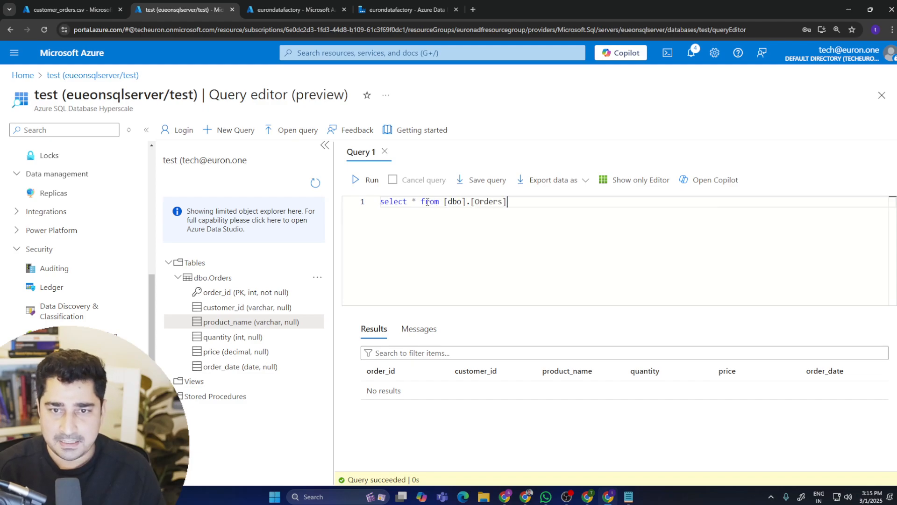
Step: Run the query and check that the Results grid shows no rows
left_click(362, 180)
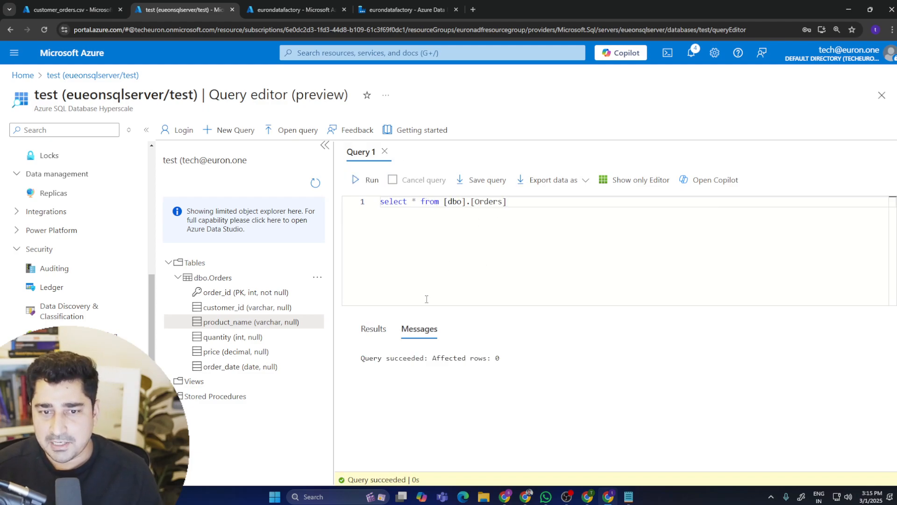
left_click(373, 328)
left_click_drag(353, 391, 800, 395)
left_click(854, 407)
left_click_drag(859, 399, 361, 372)
Step: Try Trigger now on pipeline1, see 'Pipeline is not found, please publish first', and cancel
left_click(406, 10)
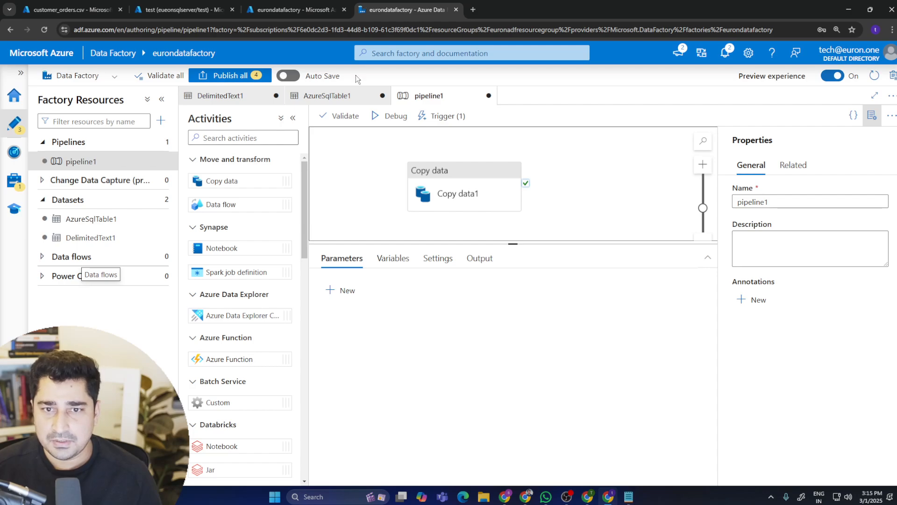
left_click(452, 117)
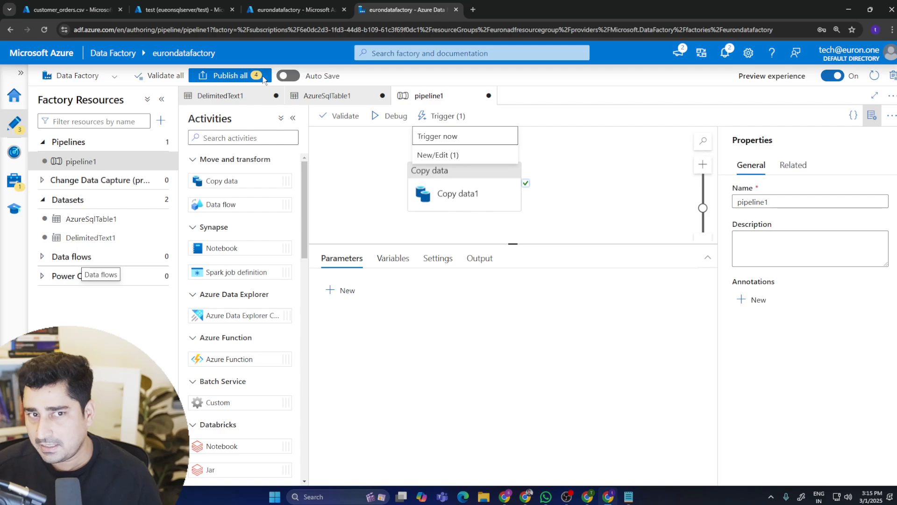
left_click(467, 136)
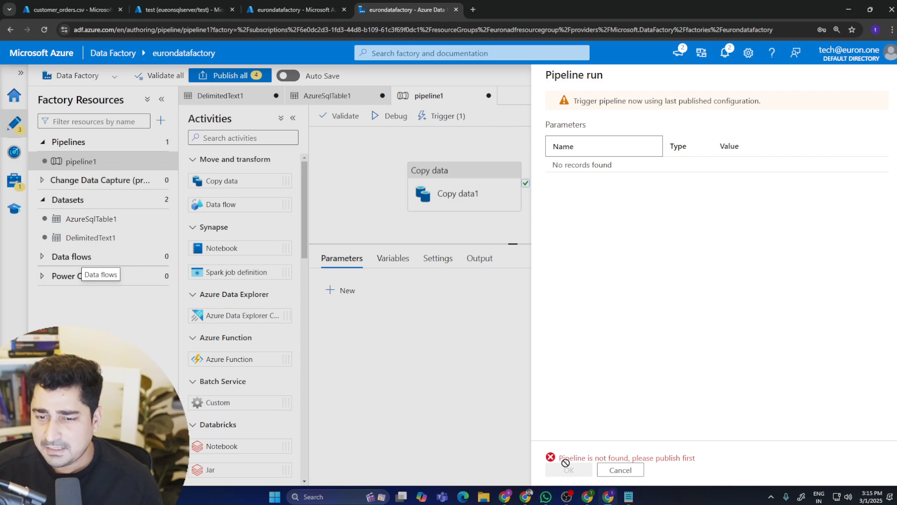
left_click_drag(566, 458, 594, 458)
left_click(626, 471)
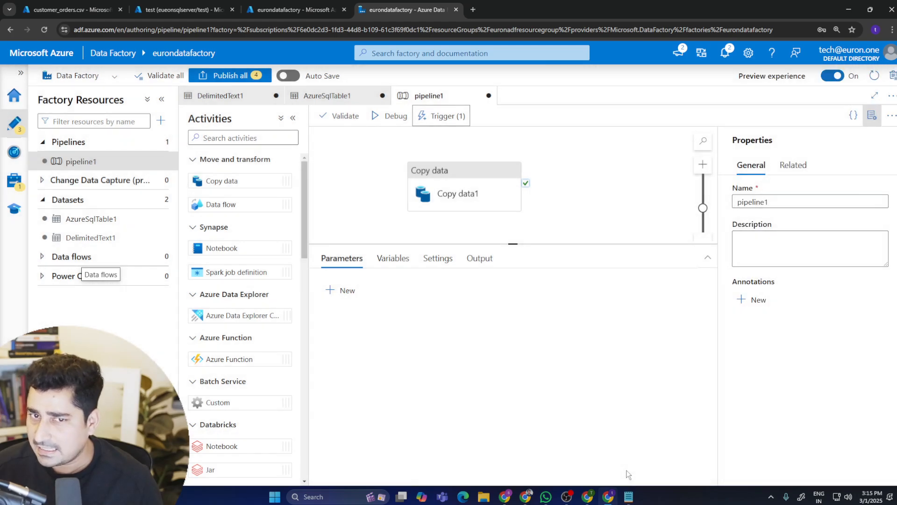
left_click(391, 138)
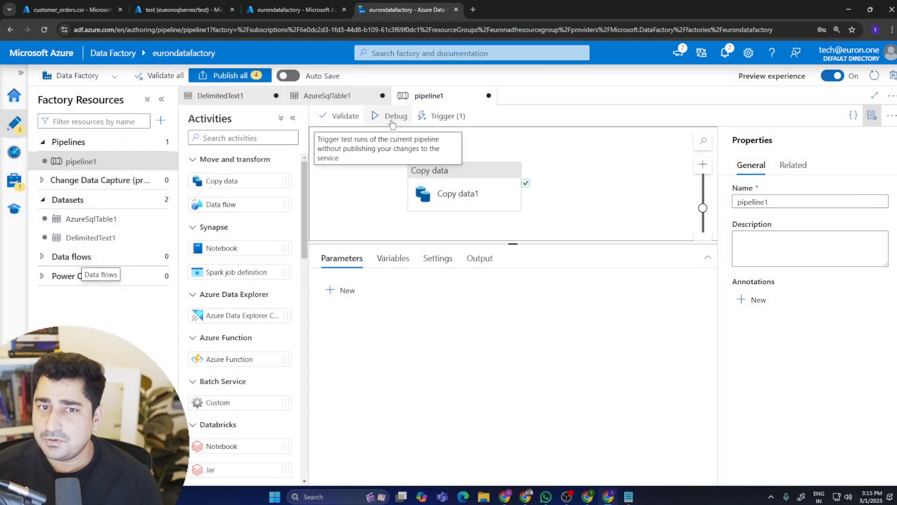
Step: Debug pipeline1 and wait until Copy data1 shows Succeeded in 17s
left_click(391, 122)
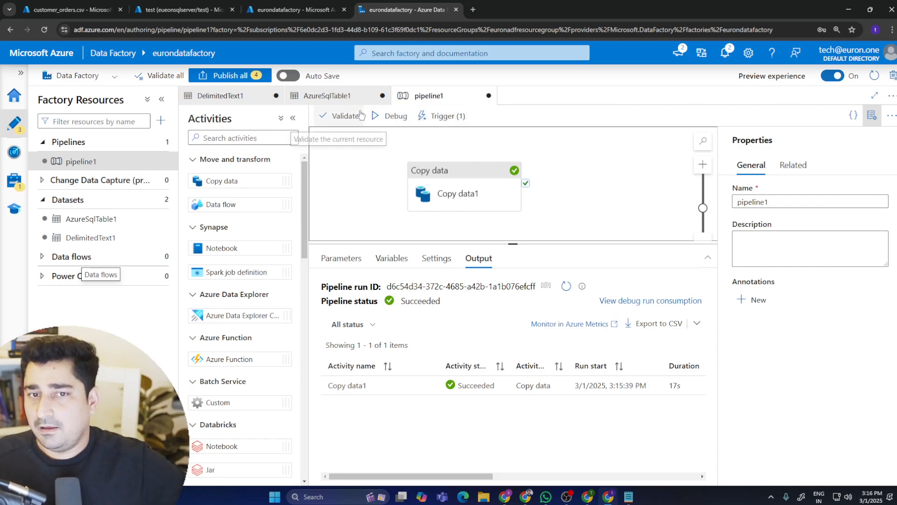
mouse_move(530, 391)
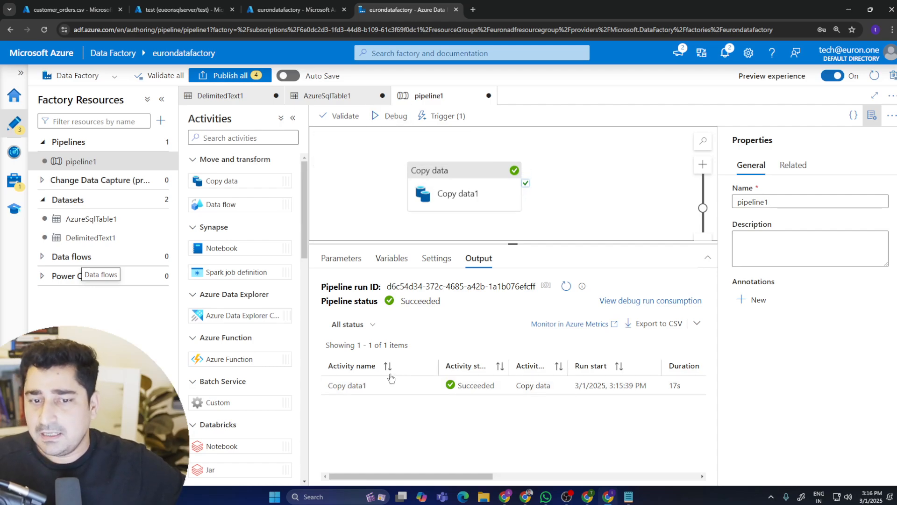
Step: Open Copy data1's details and check the Data Lake Gen2 source and Azure SQL Database destination
left_click(429, 386)
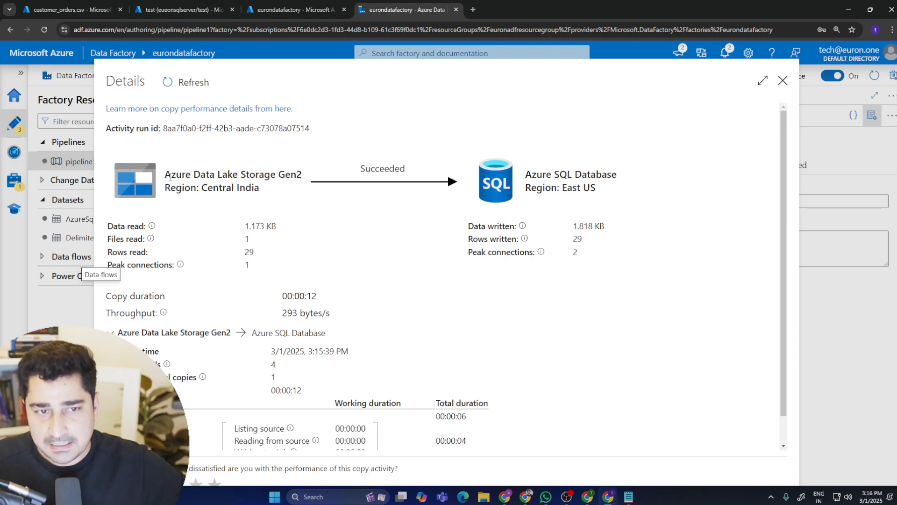
left_click_drag(169, 175, 270, 190)
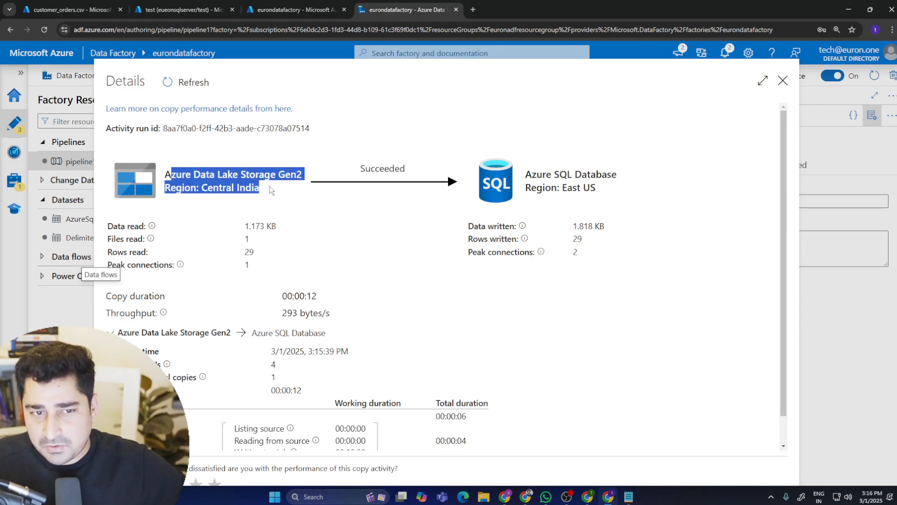
left_click_drag(208, 187, 165, 174)
left_click(297, 211)
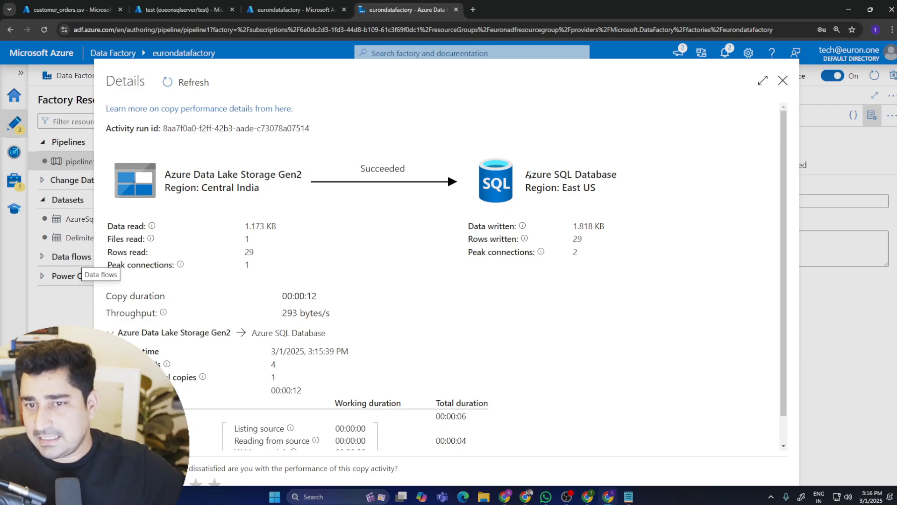
mouse_move(525, 173)
left_mouse_down()
mouse_move(609, 196)
mouse_move(524, 175)
left_mouse_up()
left_click(600, 187)
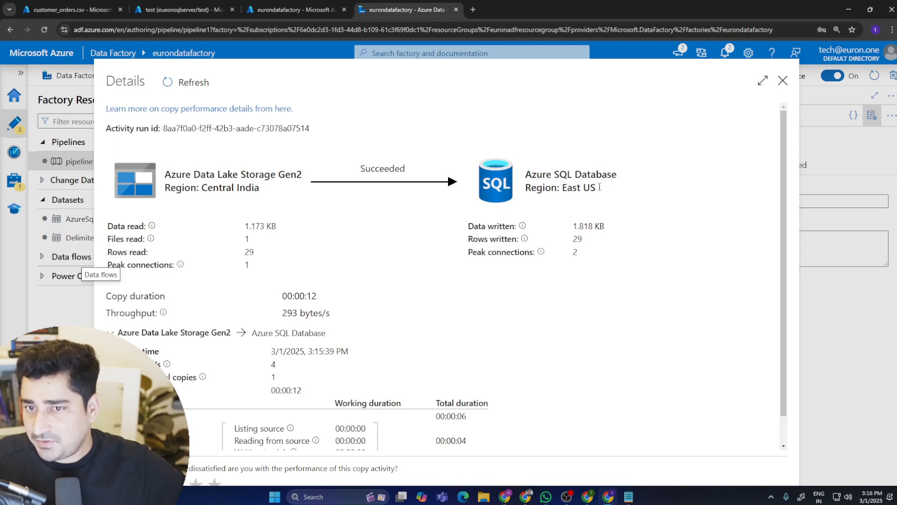
left_click_drag(600, 188, 524, 174)
left_click(524, 174)
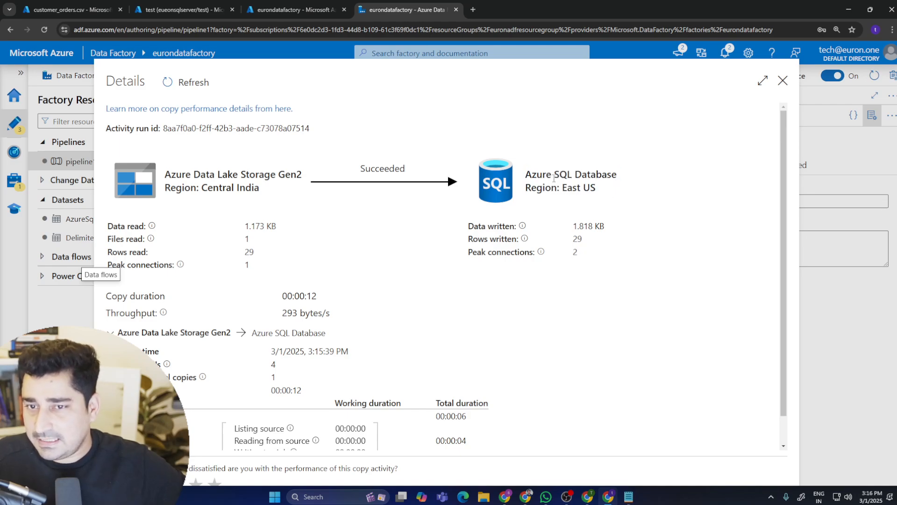
Step: Take a Snipping Tool capture of the copy performance details
key("super")
type("s")
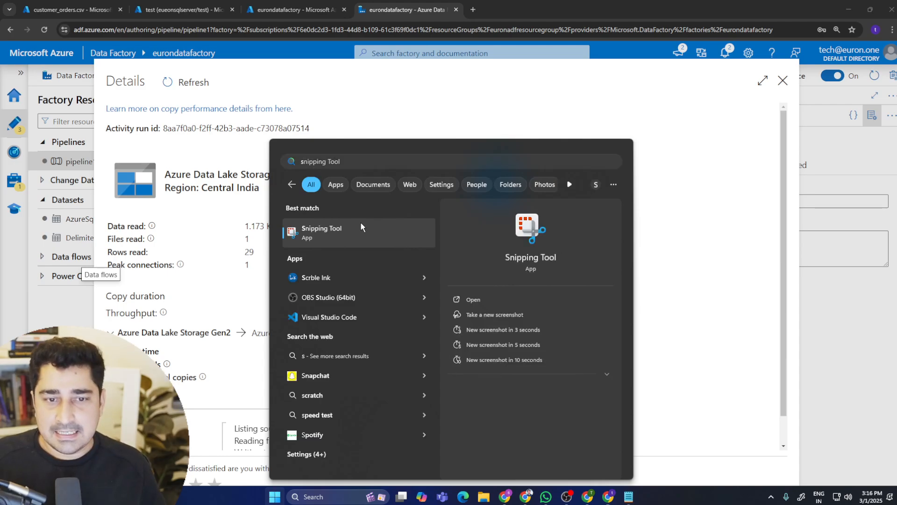
left_click(338, 224)
left_click(351, 218)
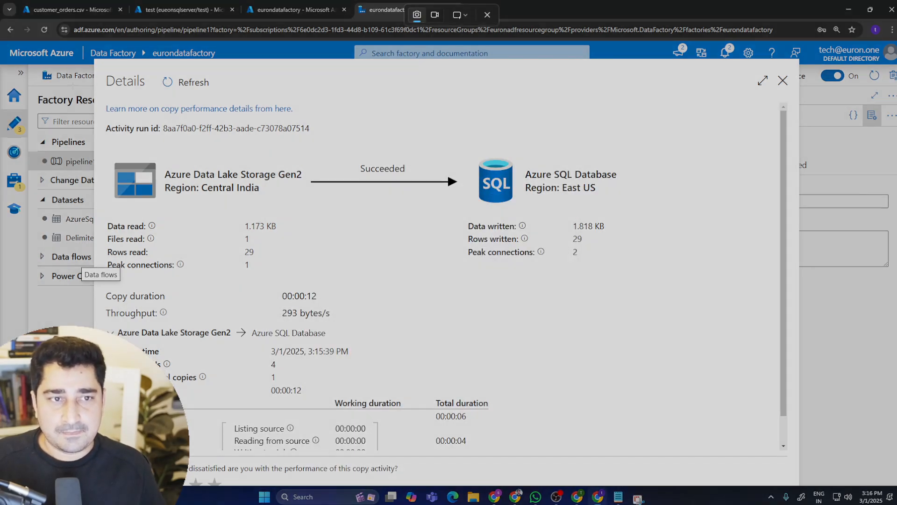
left_click_drag(86, 93, 770, 429)
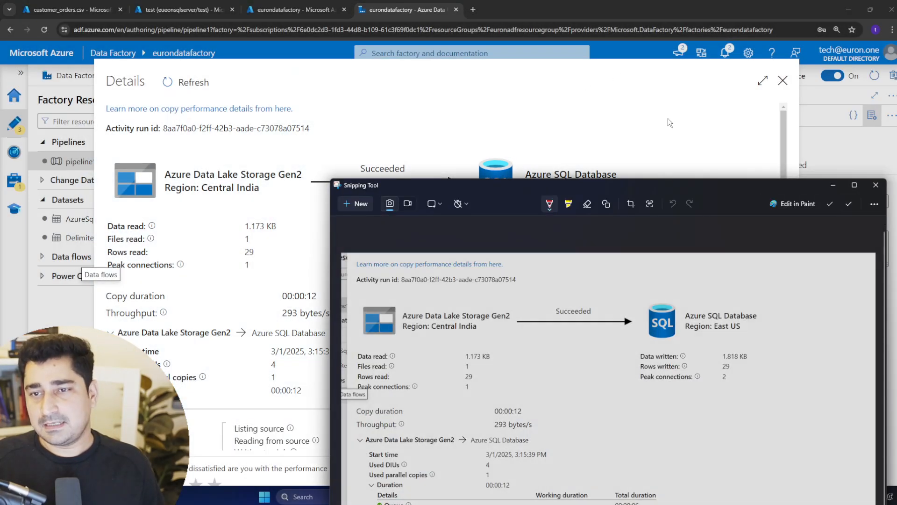
left_click(668, 123)
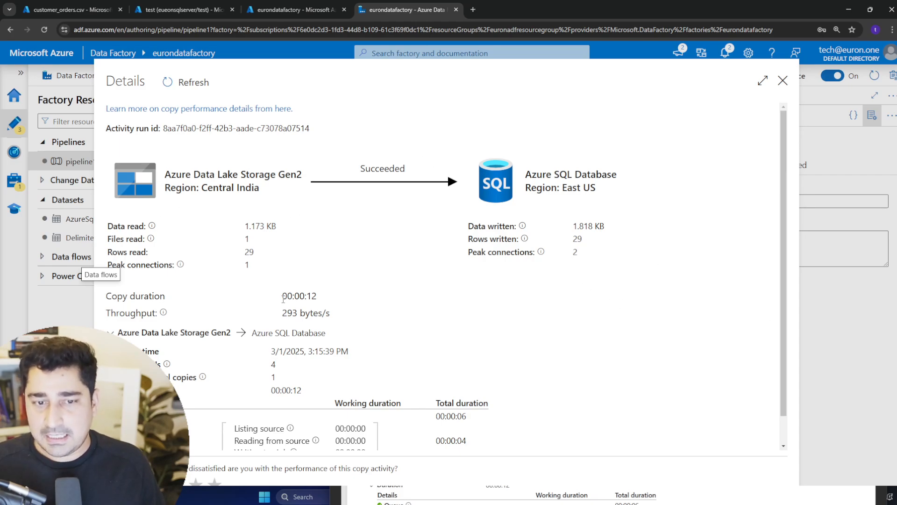
Step: Review the 29 rows read and 1.818 KB written, then close the details
left_click_drag(108, 299, 107, 276)
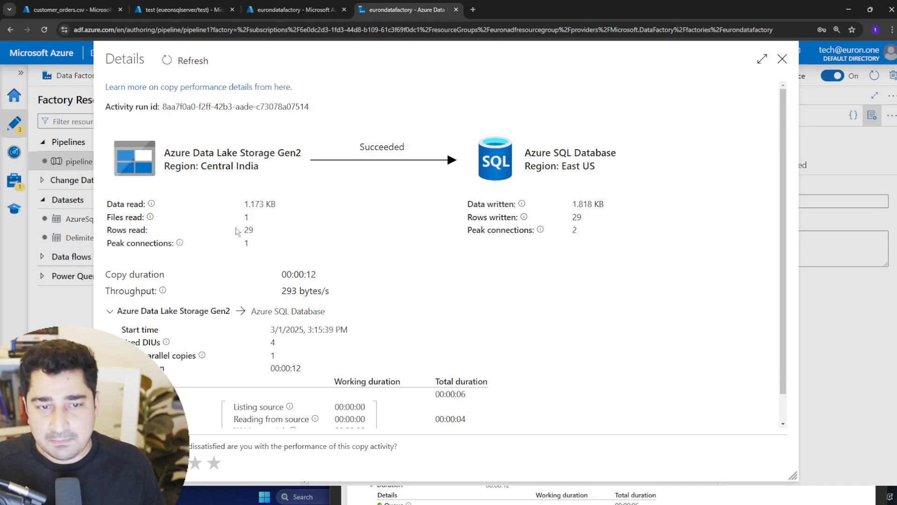
left_click_drag(237, 231, 608, 257)
left_click(607, 238)
left_click_drag(612, 210, 571, 206)
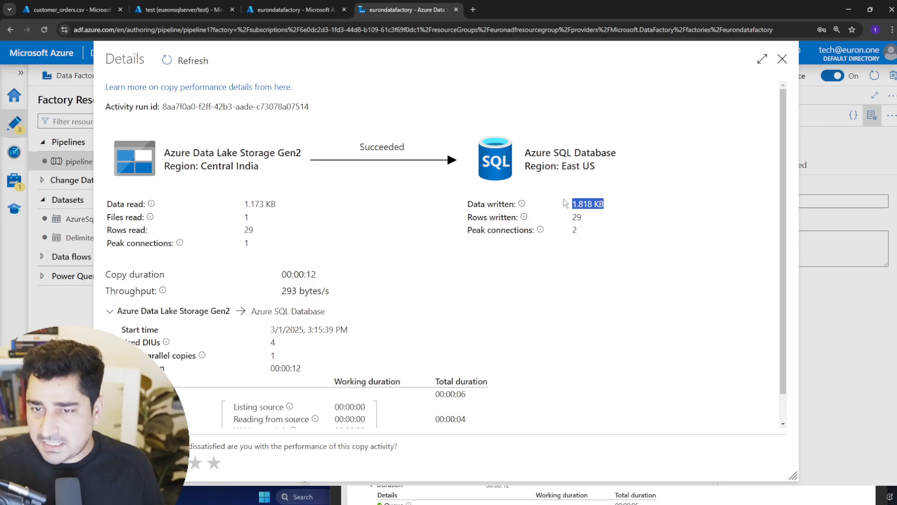
left_click(612, 236)
scroll(619, 242, "down", 1)
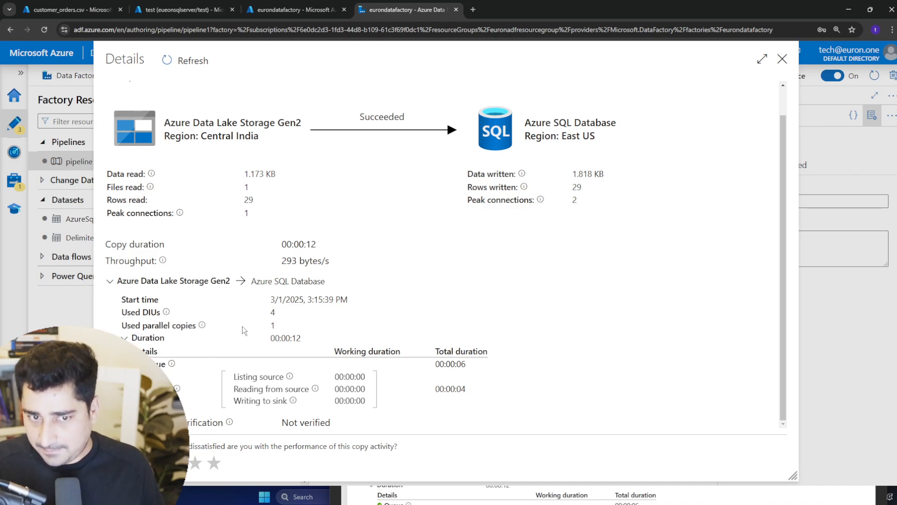
scroll(373, 304, "up", 1)
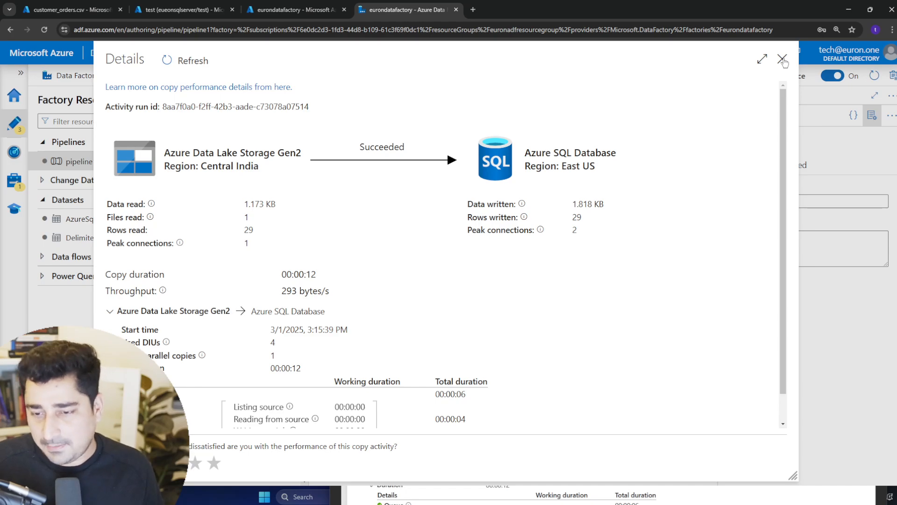
left_click(782, 60)
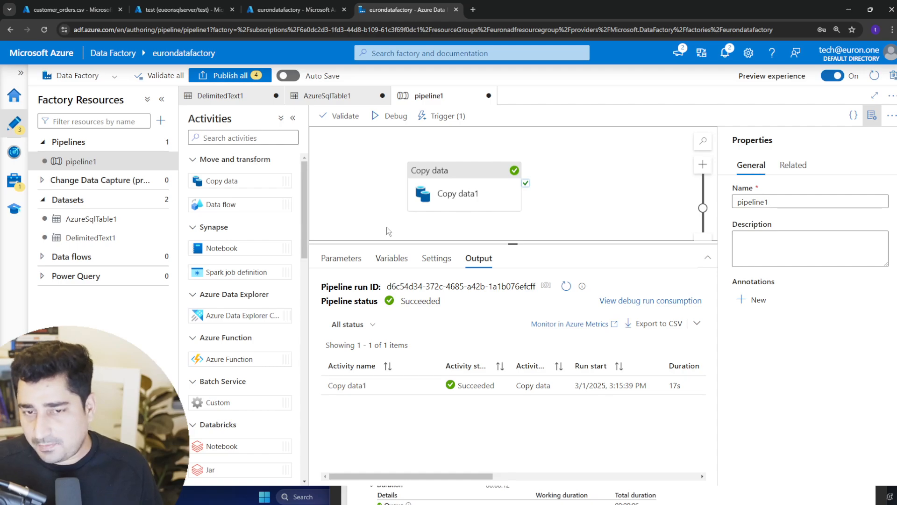
Step: Reopen Copy data1's details, recheck the source and destination stores, and close them
left_click(430, 386)
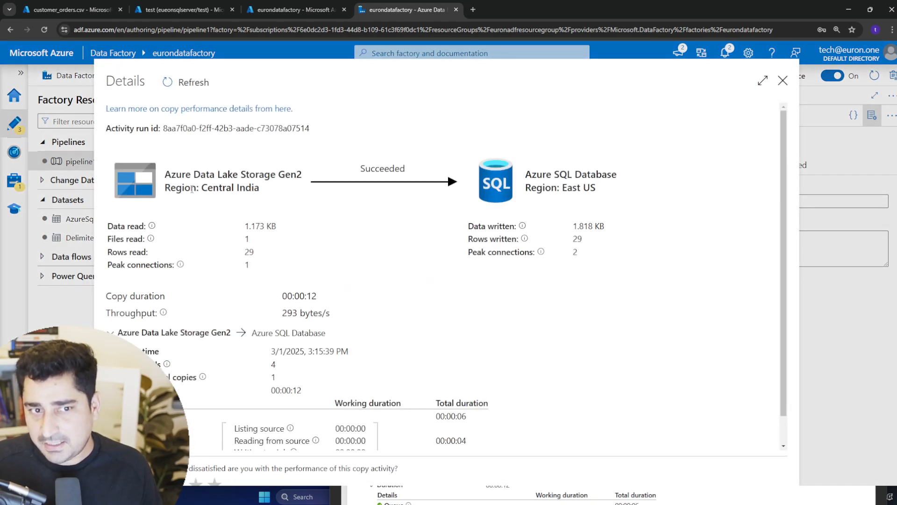
left_click_drag(162, 175, 273, 197)
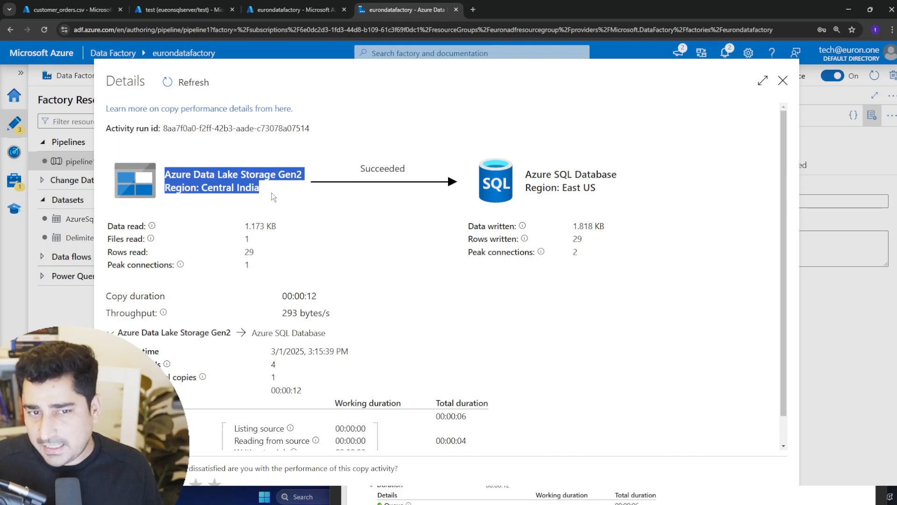
left_click(580, 187)
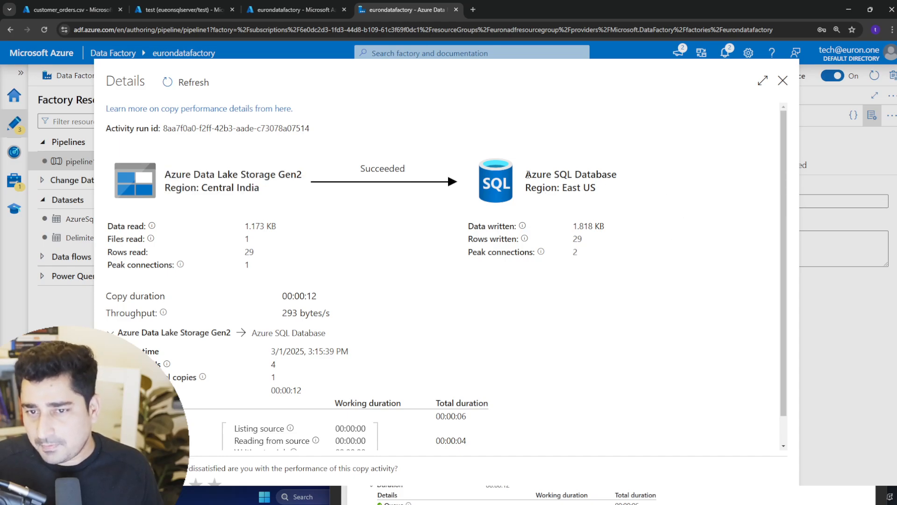
left_click_drag(527, 174, 602, 189)
left_click(604, 189)
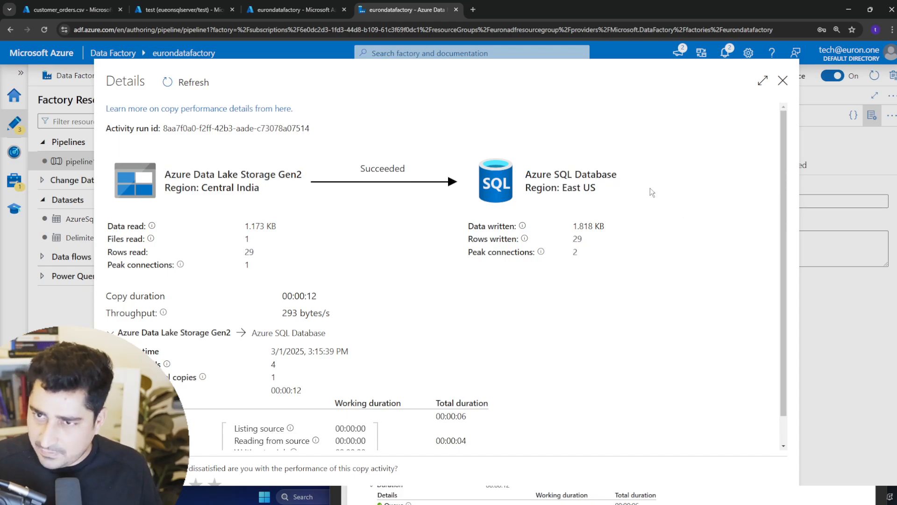
left_click(783, 80)
Step: Rerun select * from [dbo].[Orders] in the Query editor and close the Snipping Tool window
left_click(292, 9)
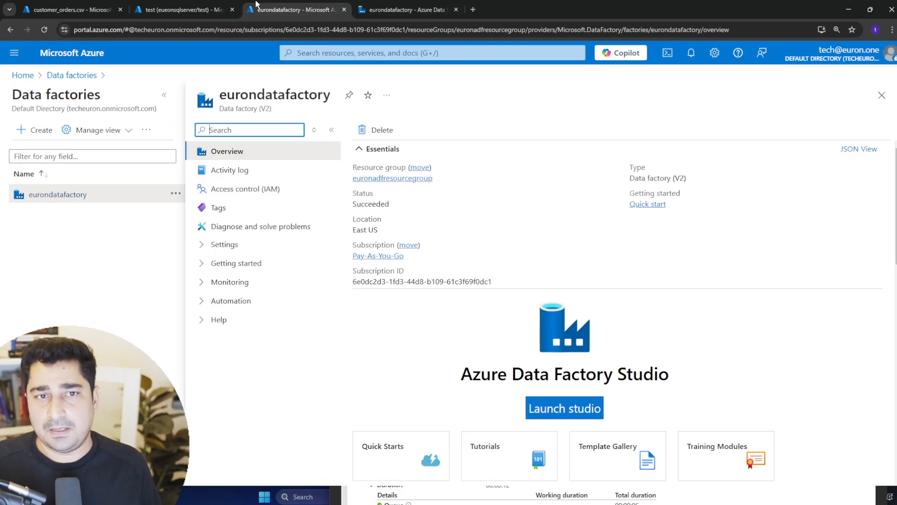
left_click(190, 7)
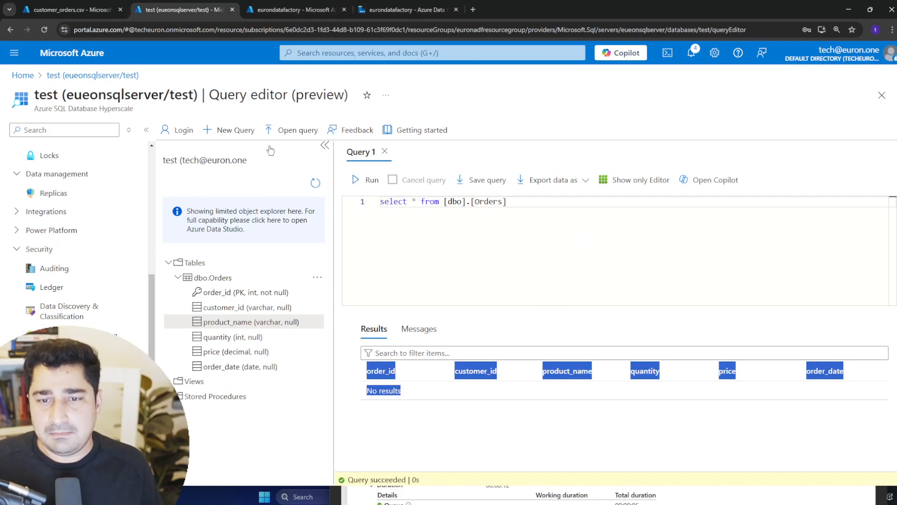
left_click(372, 180)
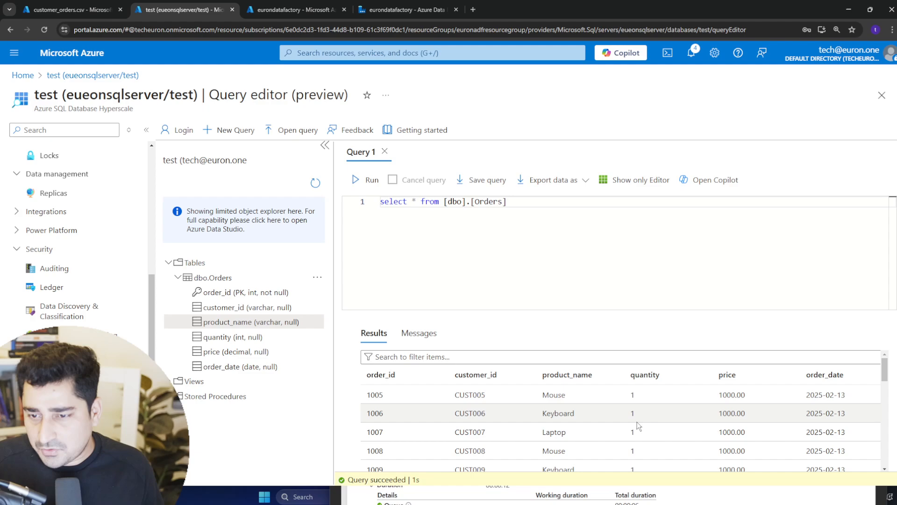
scroll(558, 407, "down", 6)
scroll(737, 456, "down", 3)
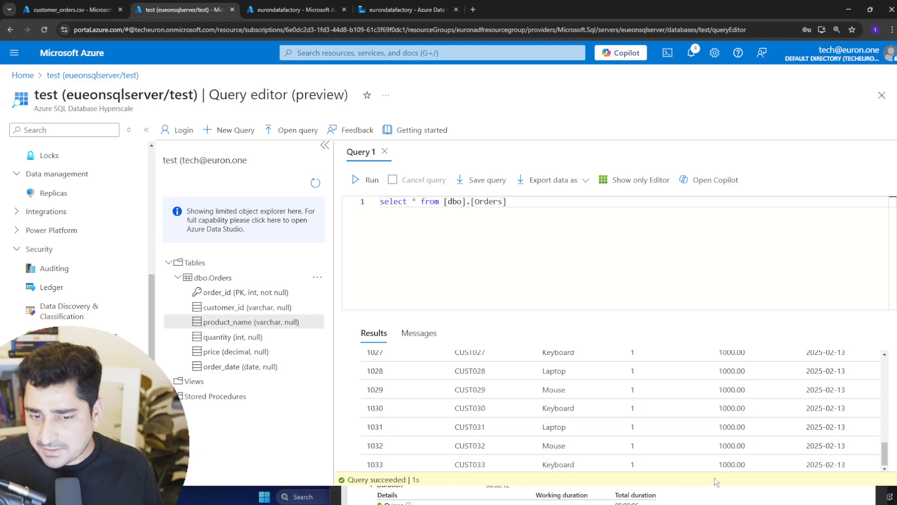
left_click(746, 499)
left_click(876, 185)
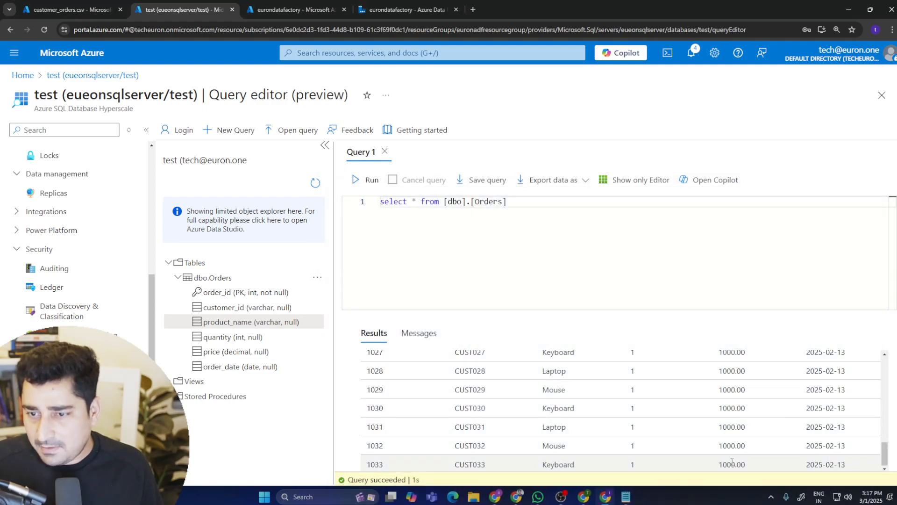
Step: Scroll through the results to confirm orders 1005 through 1033 are present
scroll(687, 416, "up", 8)
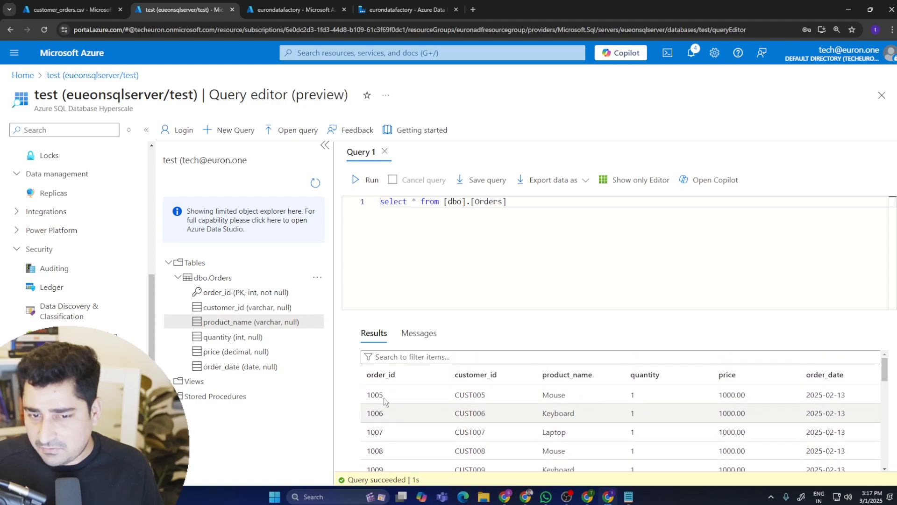
left_click_drag(372, 394, 825, 442)
left_click(810, 434)
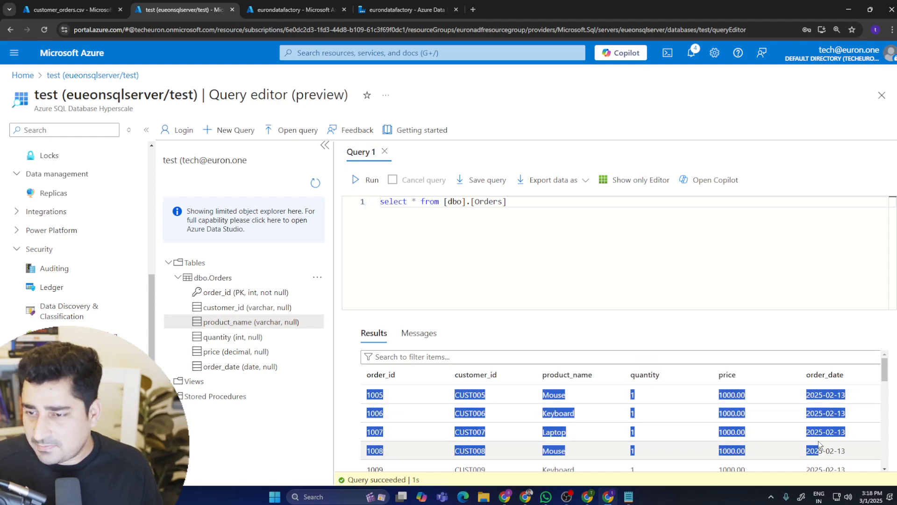
left_click(825, 442)
scroll(828, 430, "down", 5)
scroll(829, 431, "down", 6)
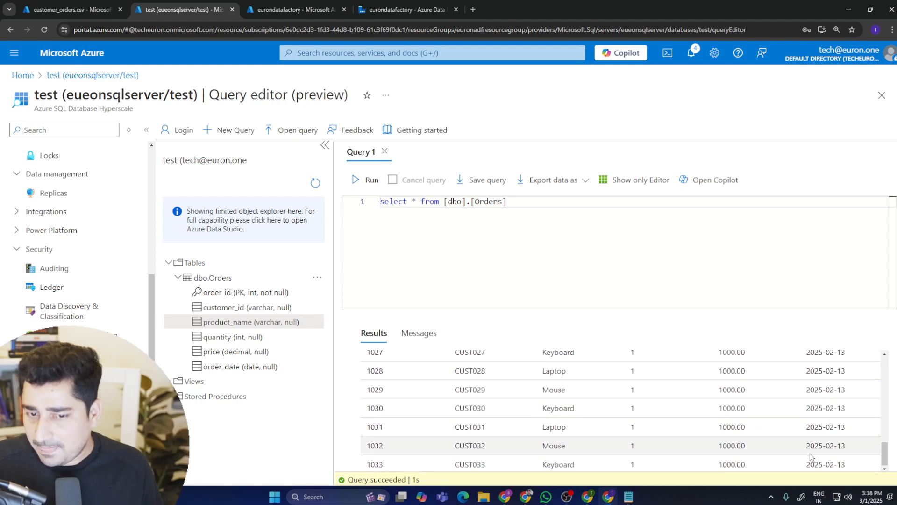
left_click_drag(850, 464, 406, 359)
left_click(576, 409)
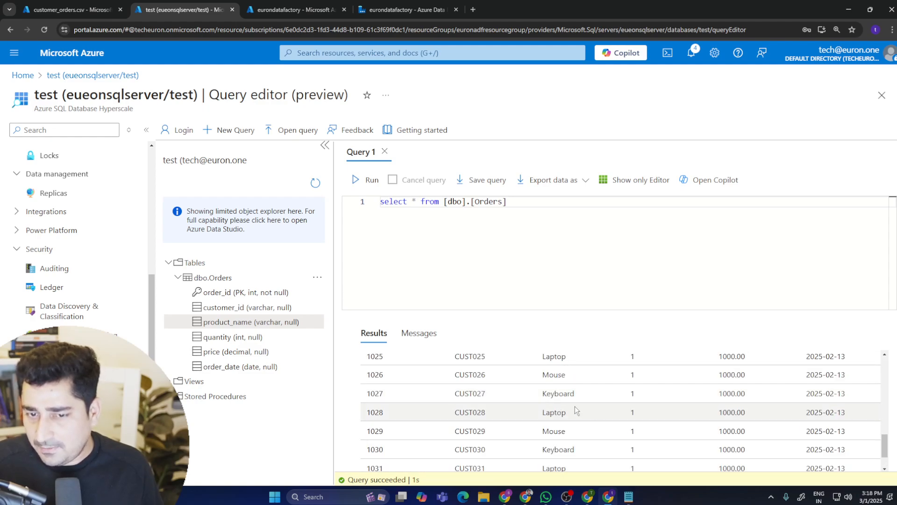
scroll(589, 408, "up", 9)
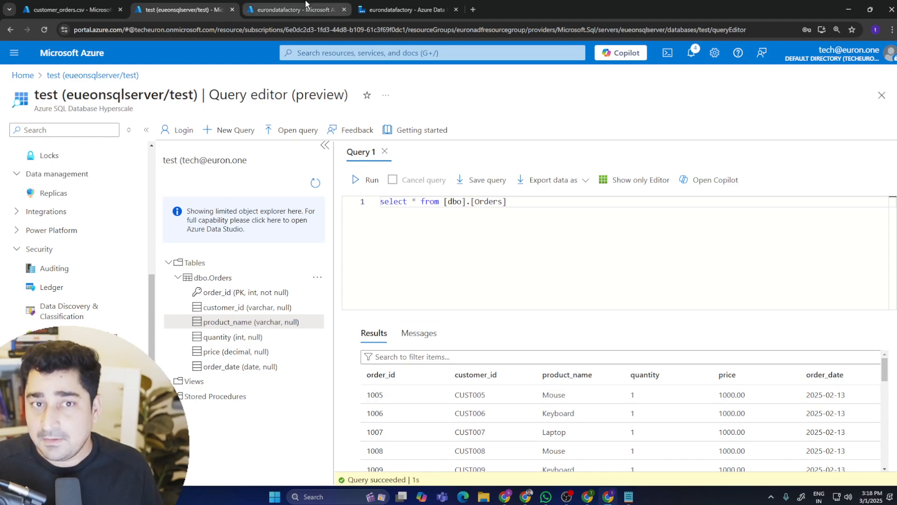
Step: Open hourlytriger from pipeline1's Trigger New/Edit list, then cancel and close without changes
left_click(405, 9)
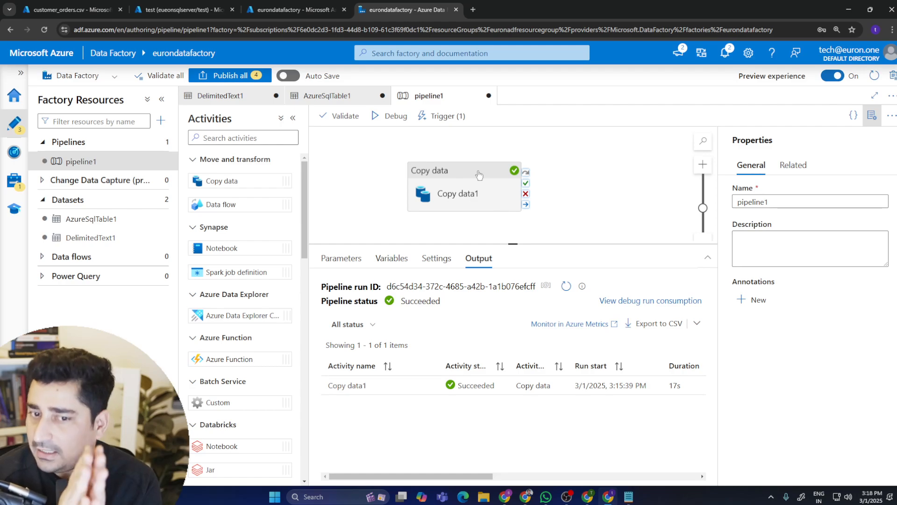
left_click(444, 116)
left_click(459, 156)
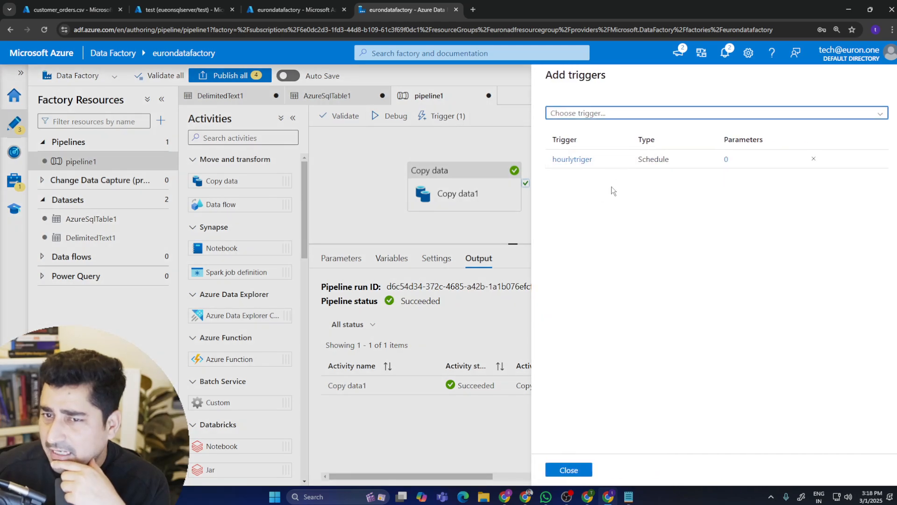
left_click(578, 165)
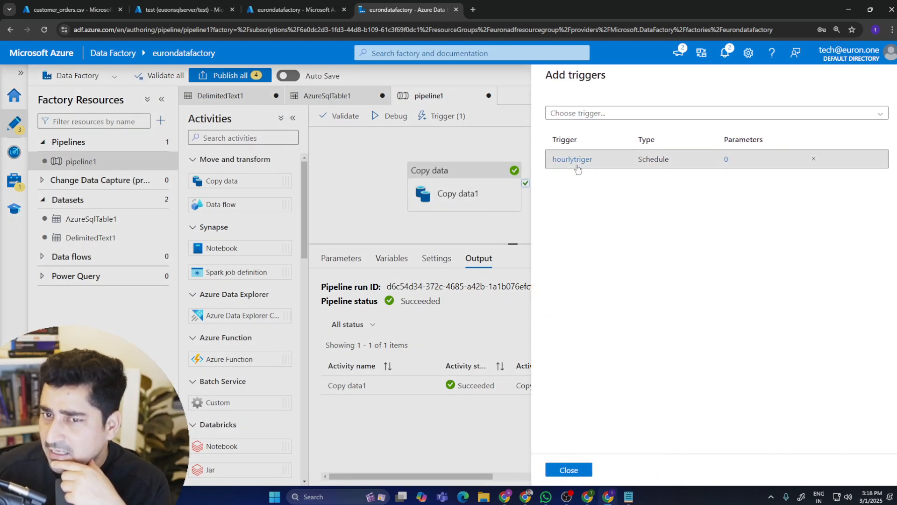
left_click(573, 158)
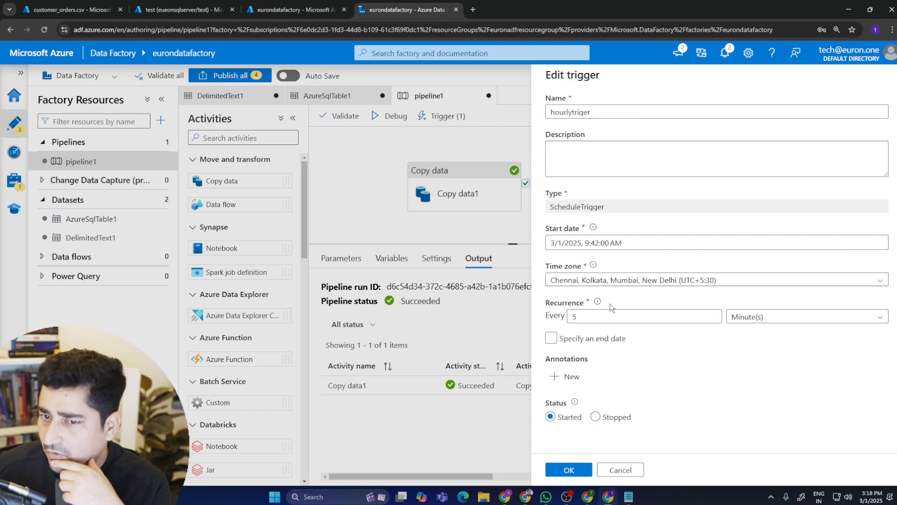
left_click(622, 470)
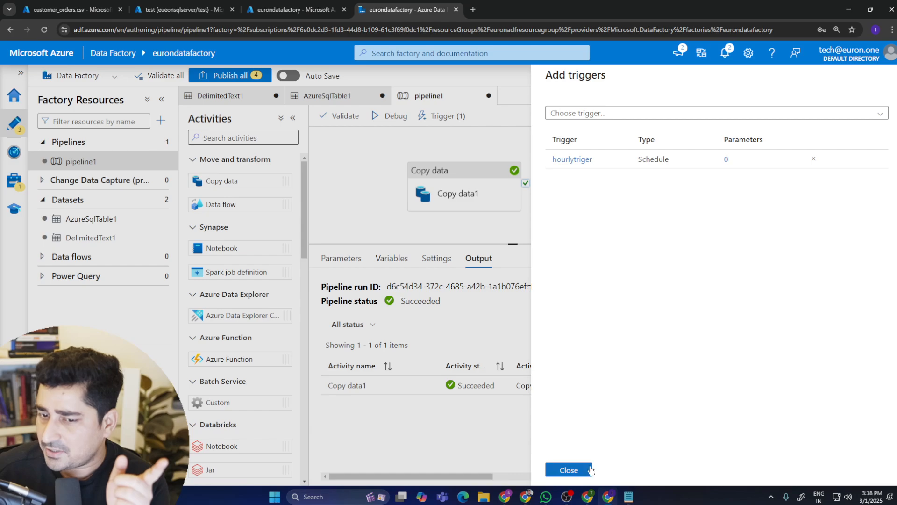
left_click(589, 469)
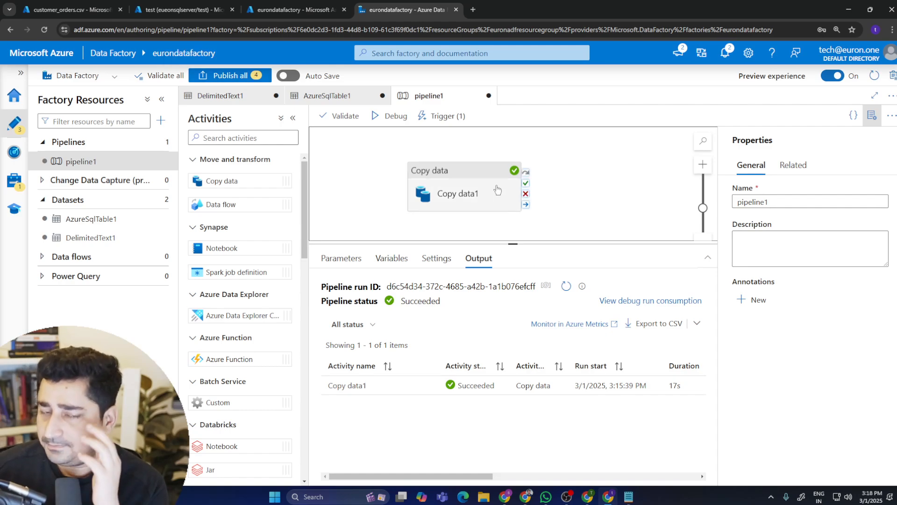
Step: Reopen hourlytriger, toggle the end date on and off, and save it every 5 minutes with no end date
left_click(442, 116)
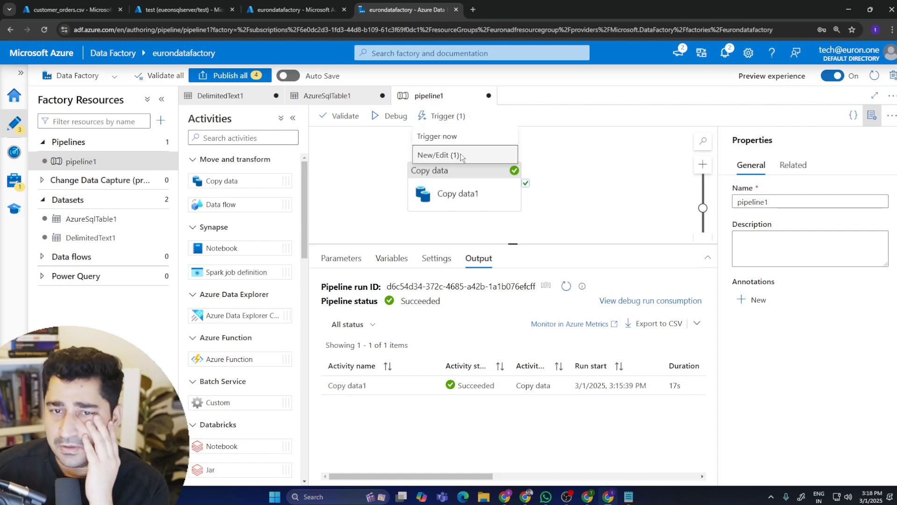
left_click(460, 154)
left_click(574, 158)
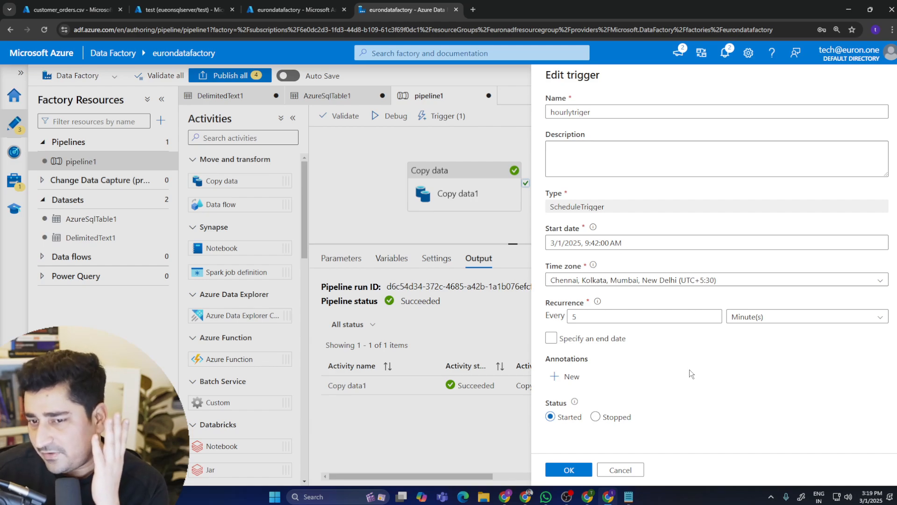
left_click(552, 339)
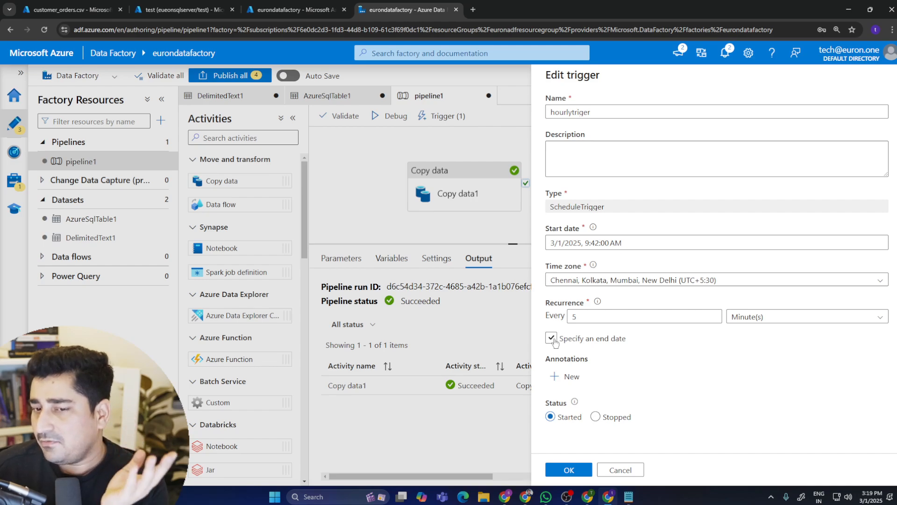
left_click(552, 339)
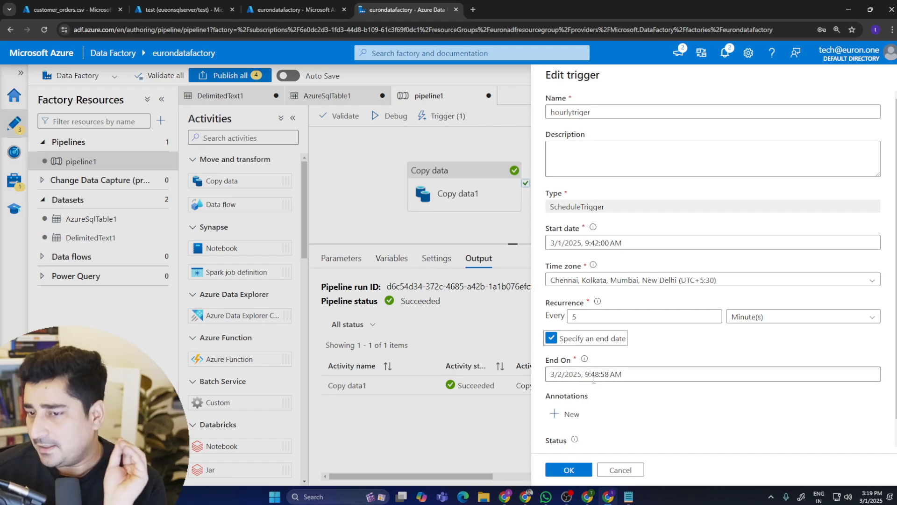
scroll(607, 369, "down", 1)
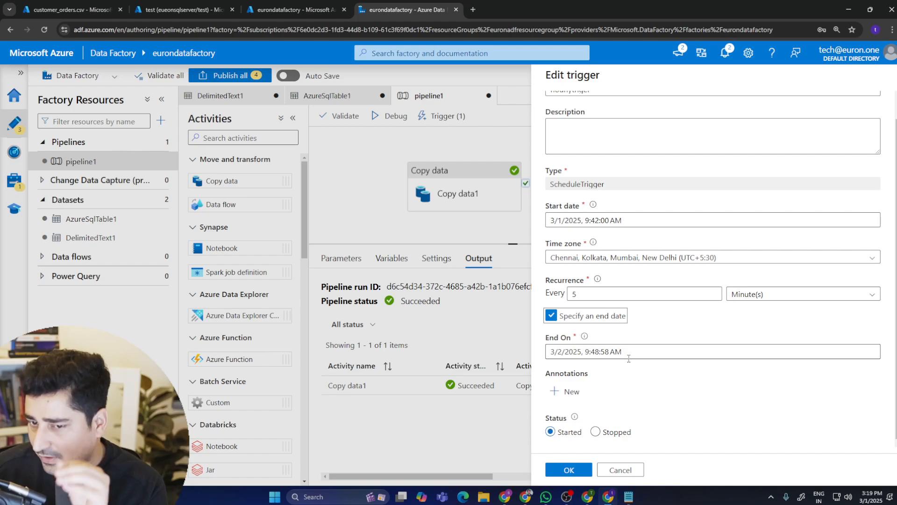
left_click(552, 315)
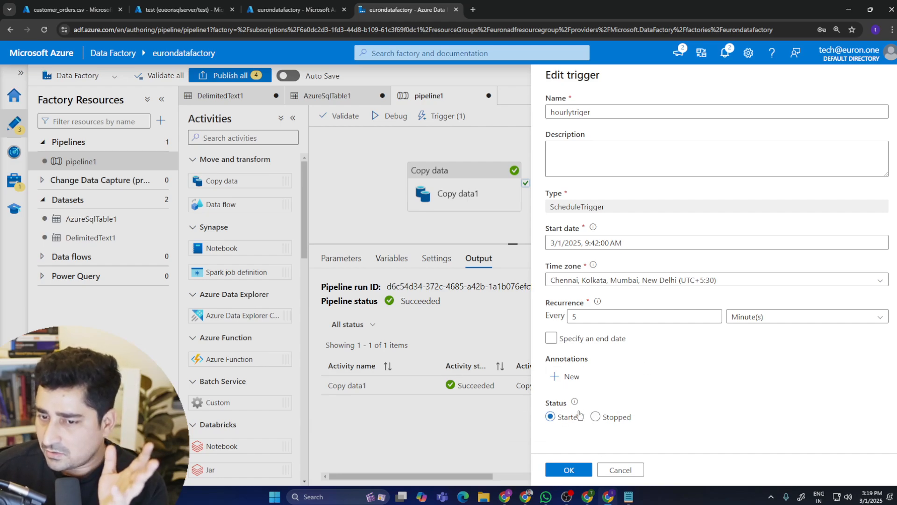
left_click(581, 470)
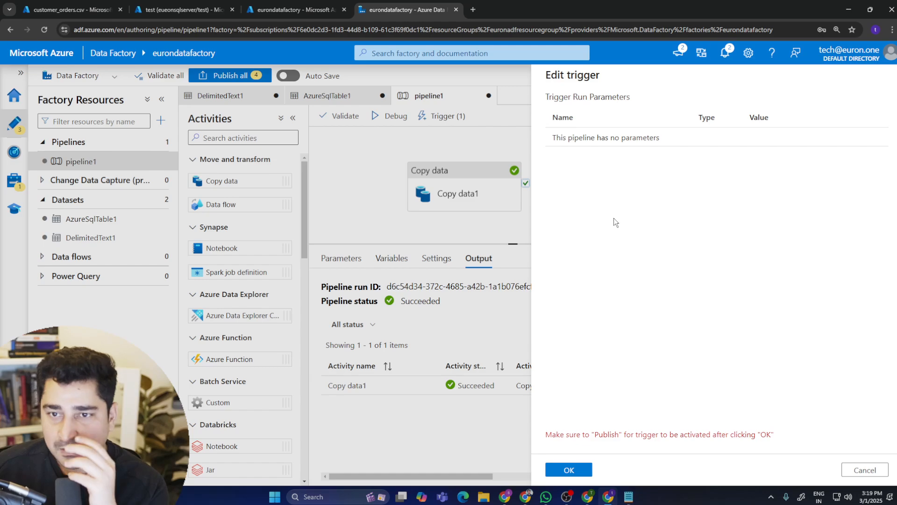
left_click(580, 470)
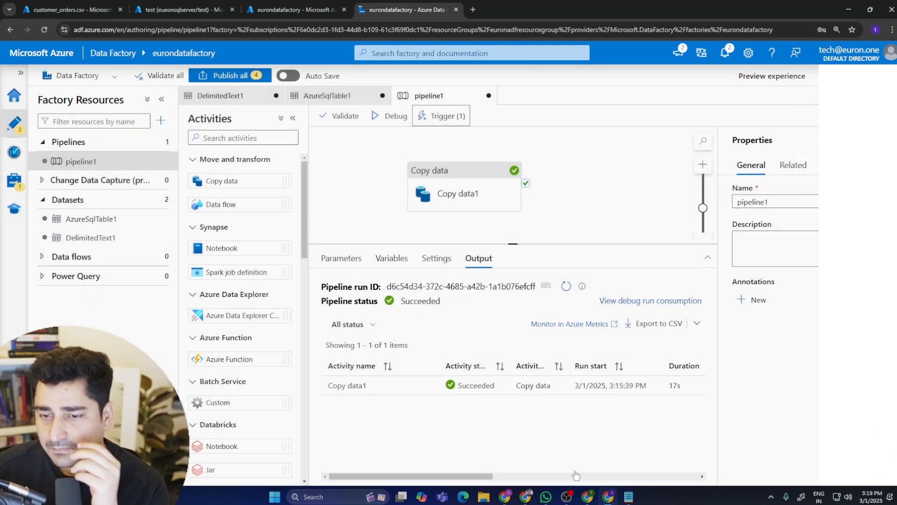
Step: Publish the four changes: pipeline1, DelimitedText1, AzureSqlTable1 and hourlytriger
left_click(242, 77)
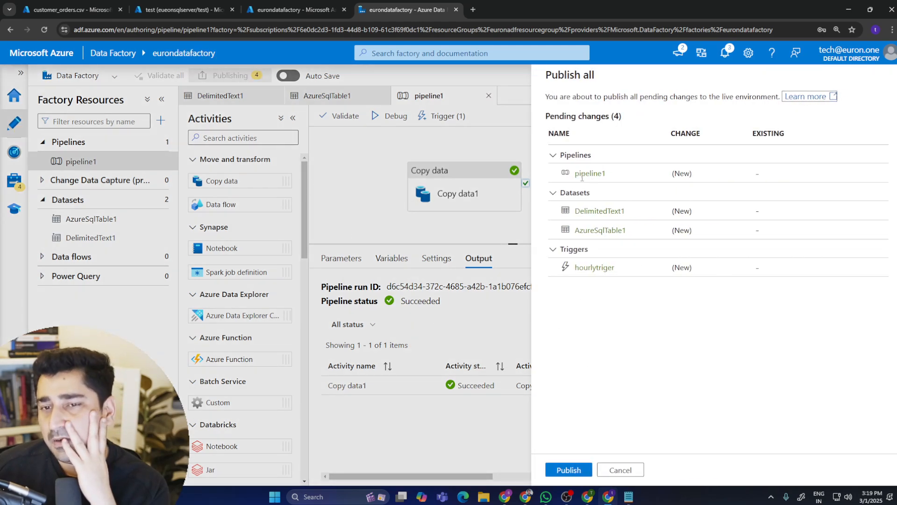
left_click_drag(582, 178, 722, 179)
left_click_drag(577, 210, 709, 231)
left_click_drag(576, 267, 729, 276)
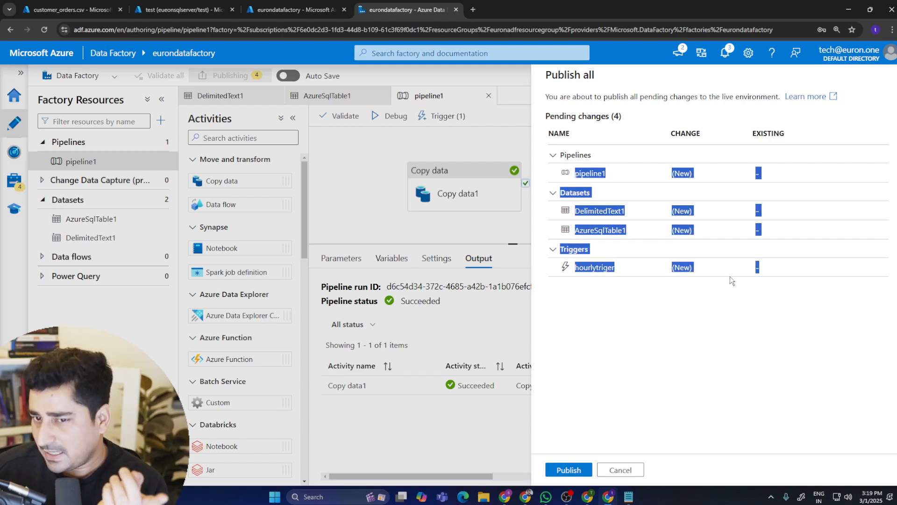
left_click(727, 276)
left_click(568, 470)
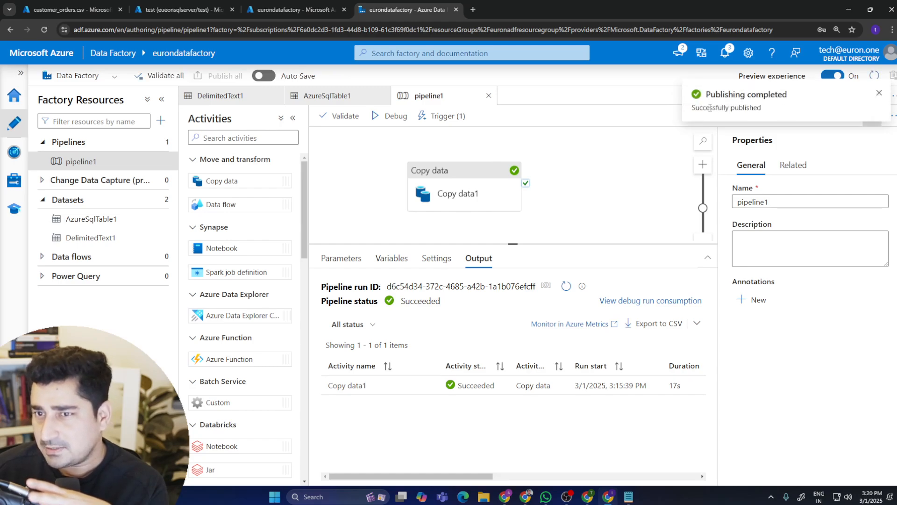
left_click_drag(695, 109, 688, 81)
left_click(580, 174)
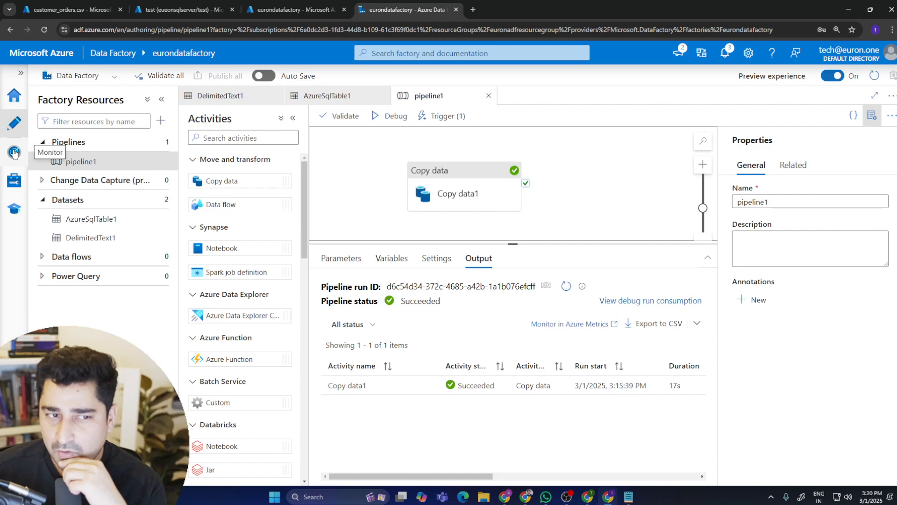
Step: Open Monitor's triggered Pipeline runs list, which shows no runs in the last 24 hours
left_click(23, 74)
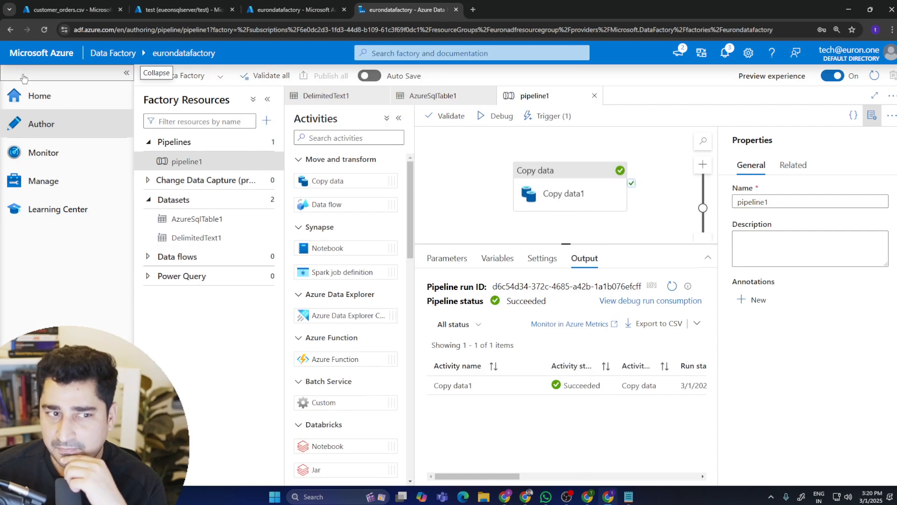
left_click(52, 155)
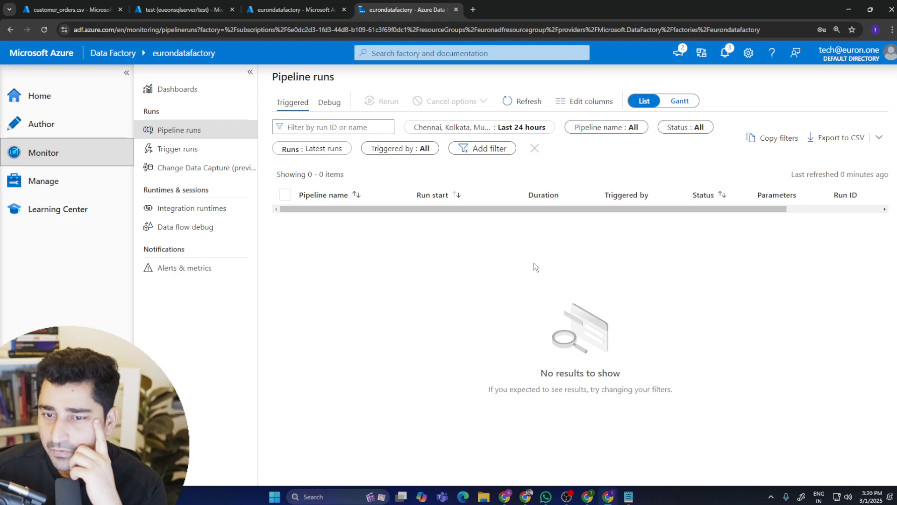
left_click_drag(706, 389, 383, 344)
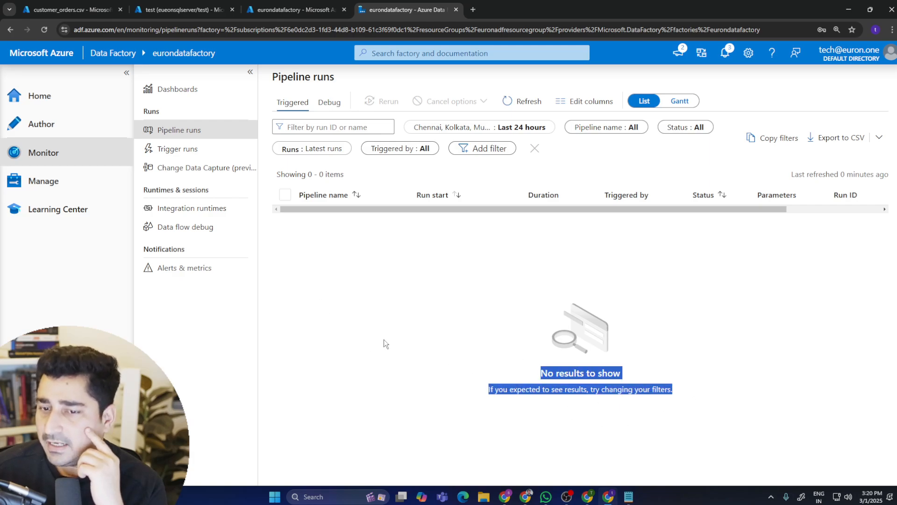
left_click(366, 324)
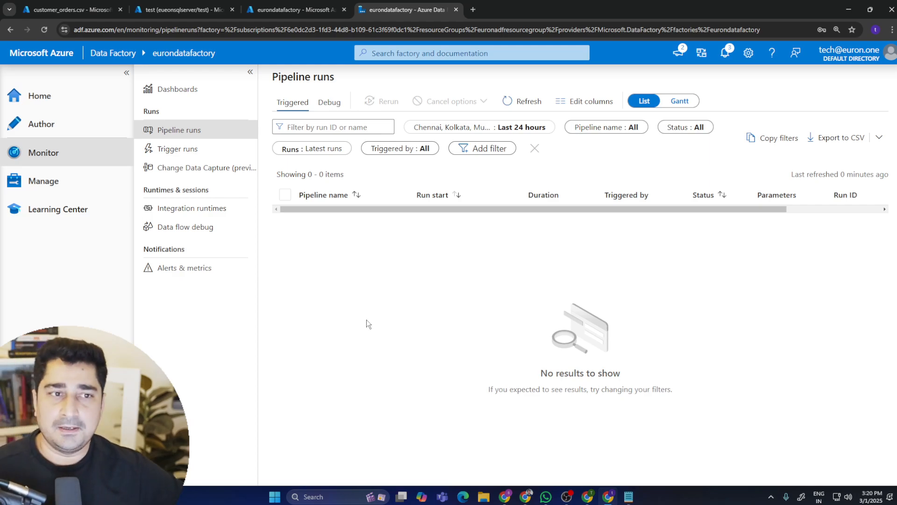
Step: Start an on-demand run of the published pipeline1 with Trigger now
left_click(75, 127)
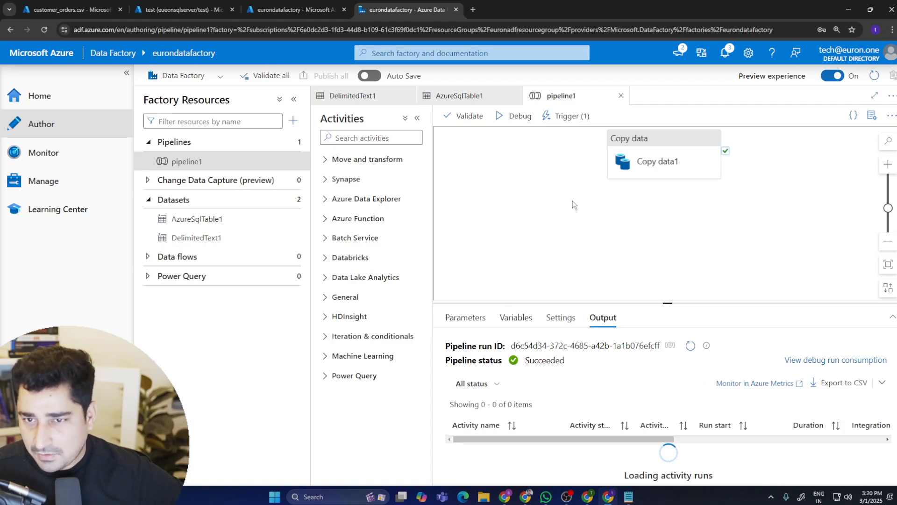
left_click(573, 116)
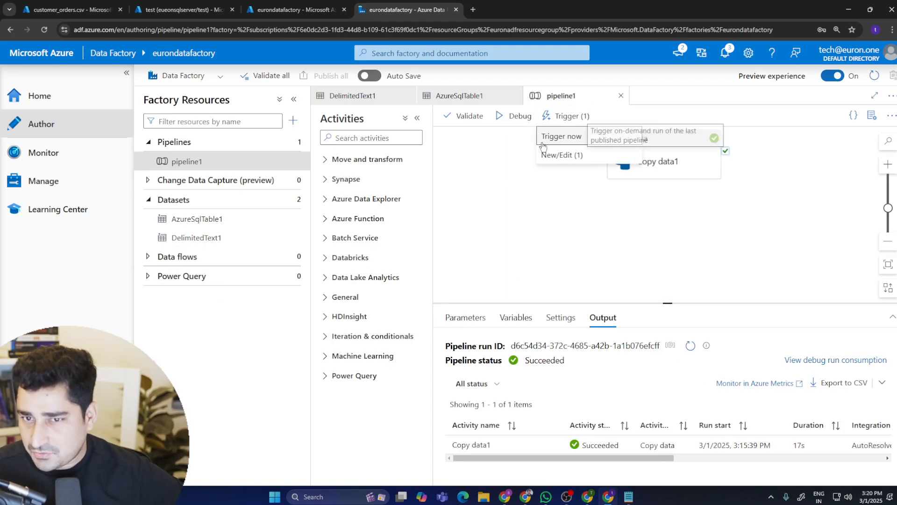
left_click(571, 136)
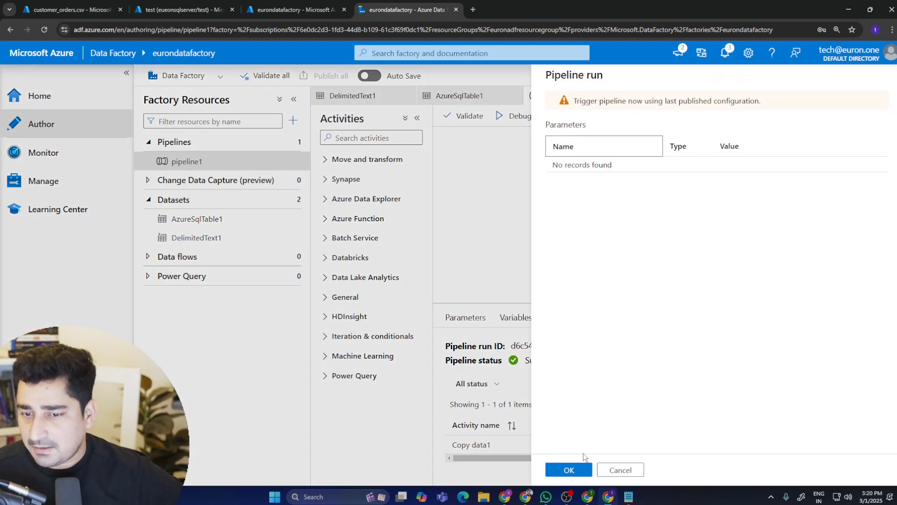
left_click(574, 469)
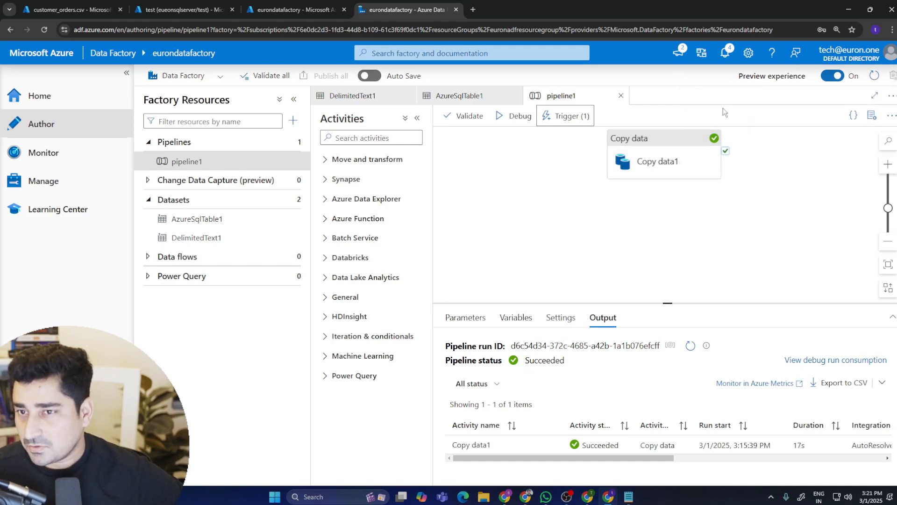
Step: Find the Manual trigger run in Pipeline runs and open its activity details with Copy data1 queued
left_click(54, 155)
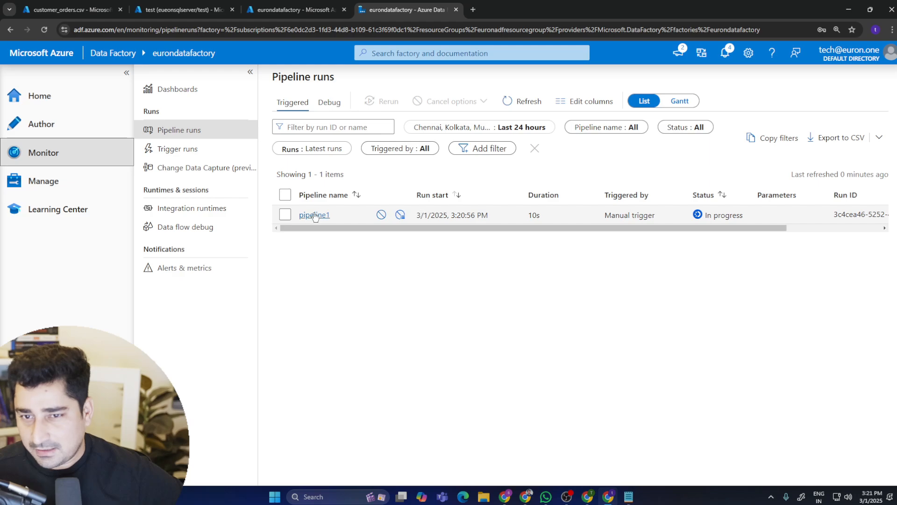
left_click_drag(657, 215, 613, 222)
left_click(622, 214)
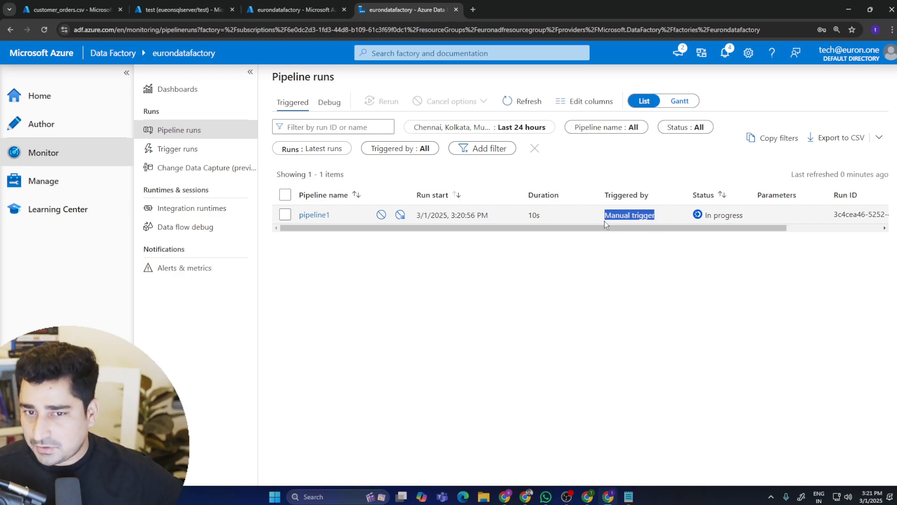
double_click(624, 215)
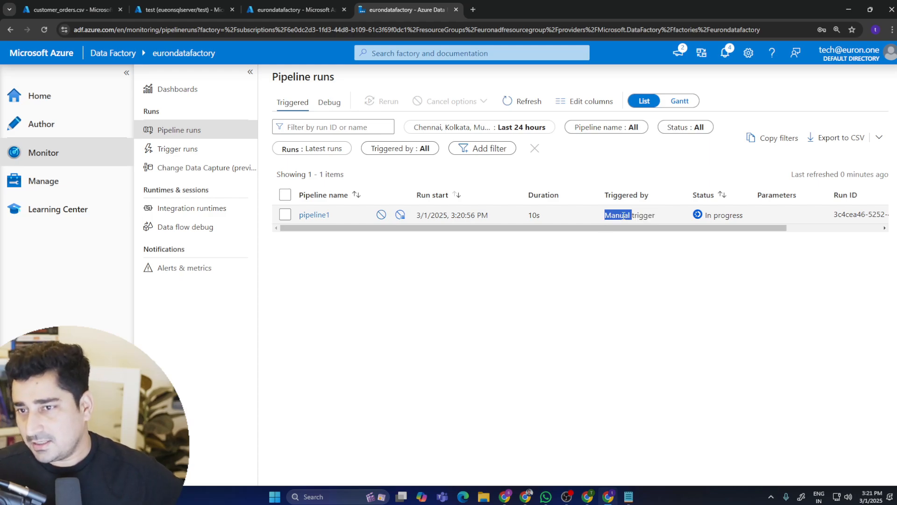
double_click(638, 215)
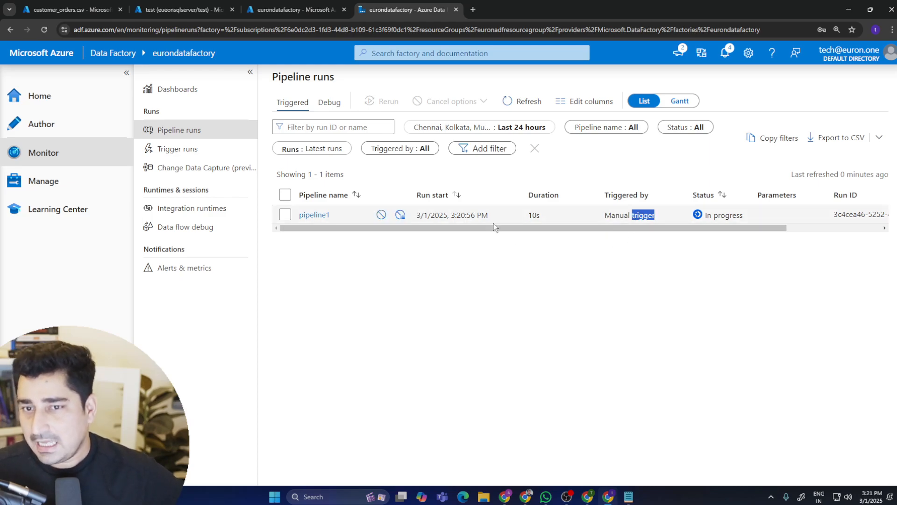
left_click_drag(519, 227, 472, 248)
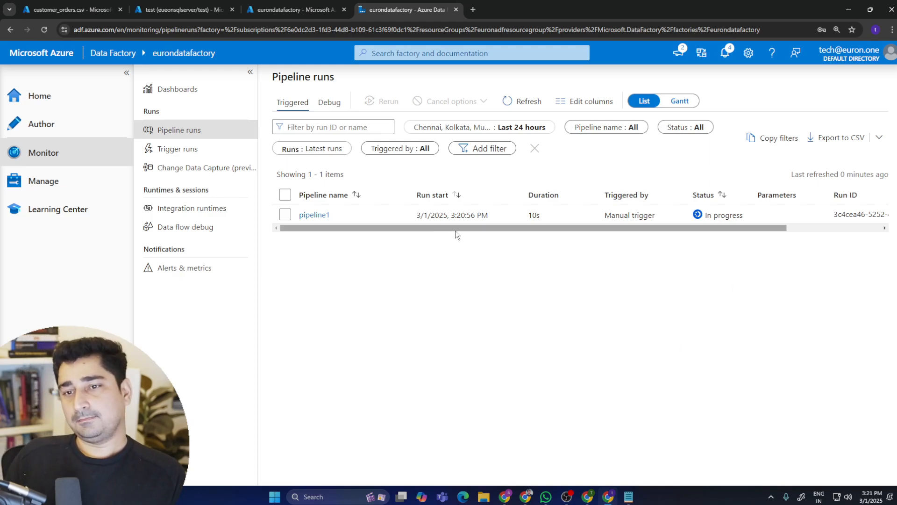
left_click(314, 215)
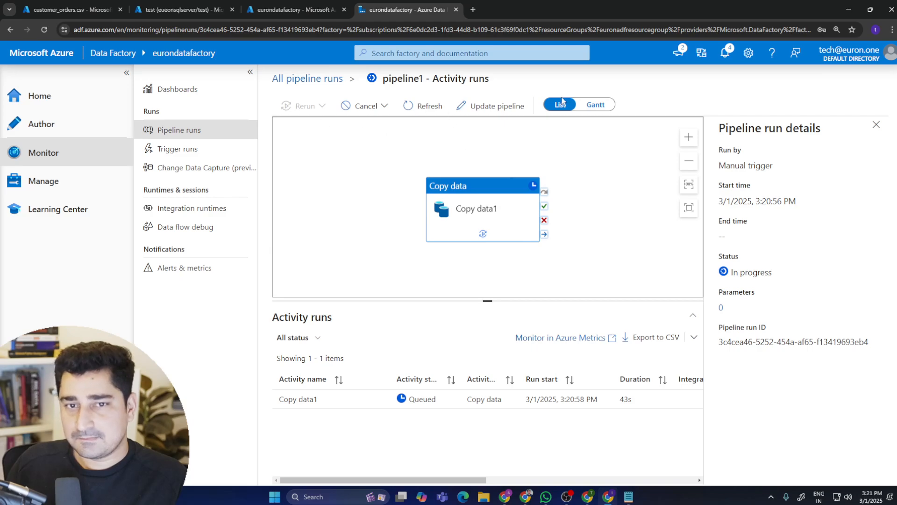
Step: Browse the Trigger runs, Change Data Capture, Integration runtimes and Dashboards pages, then return to Pipeline runs
left_click(189, 150)
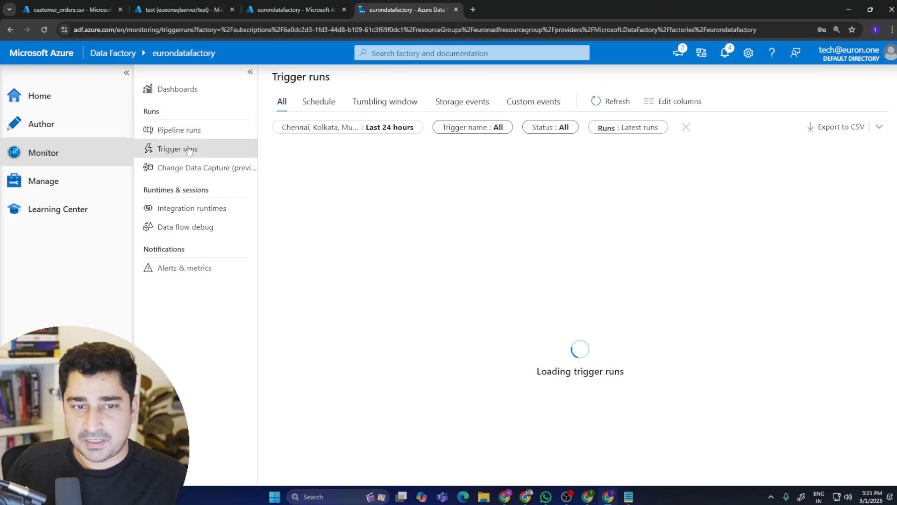
left_click(206, 173)
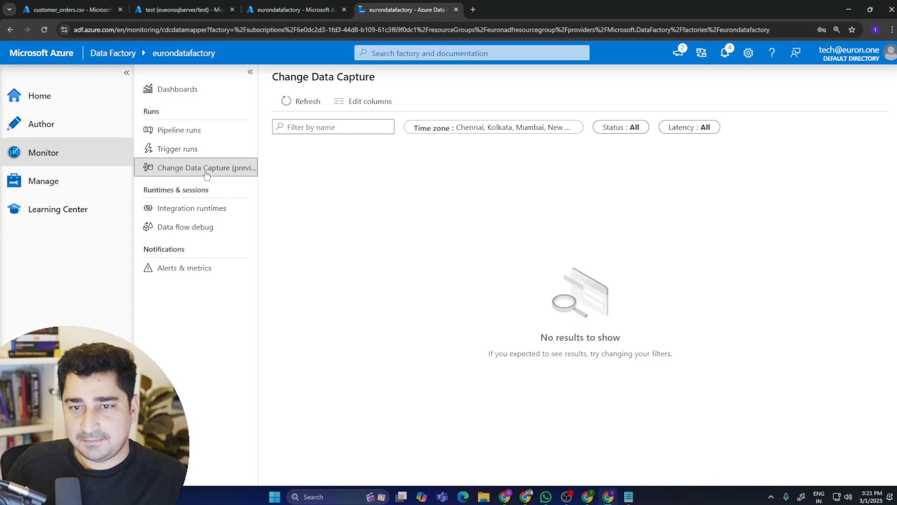
left_click(224, 213)
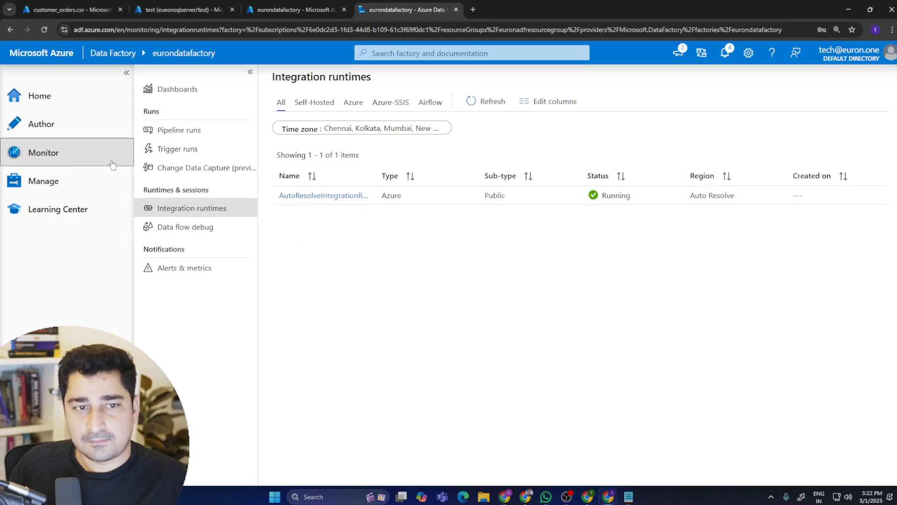
left_click(181, 94)
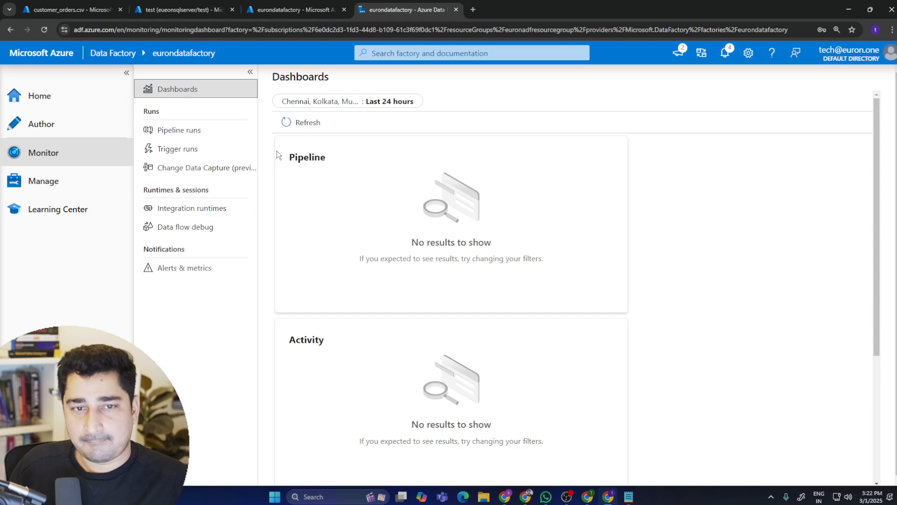
left_click(193, 129)
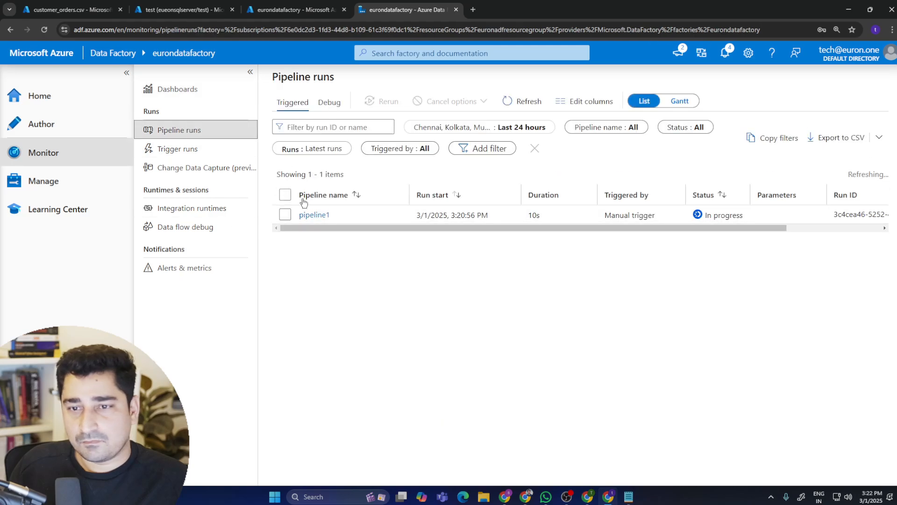
Step: Open the pipeline1 run's activity details and select the Copy data1 activity
left_click_drag(763, 228, 794, 229)
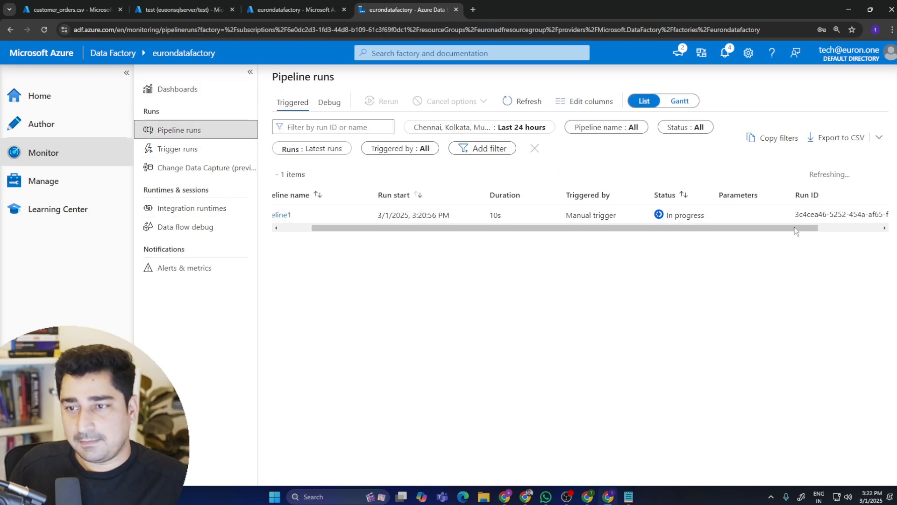
left_click(315, 212)
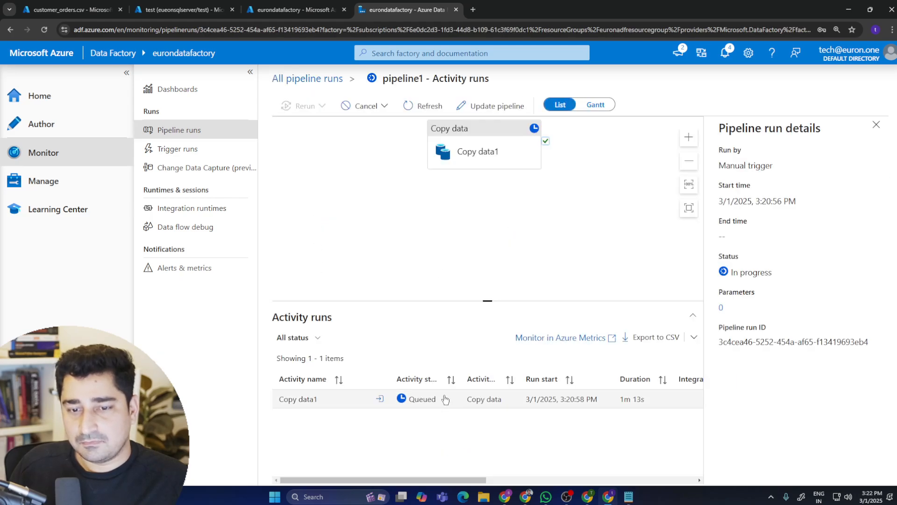
left_click(475, 124)
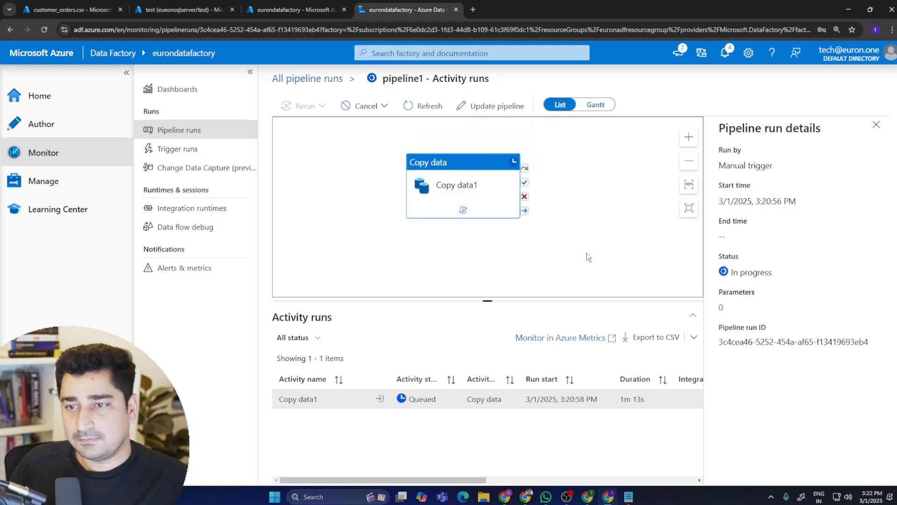
Step: Copy the pipeline run ID, view its metrics in Azure Metrics, and return to Data Factory
left_click_drag(720, 201, 805, 197)
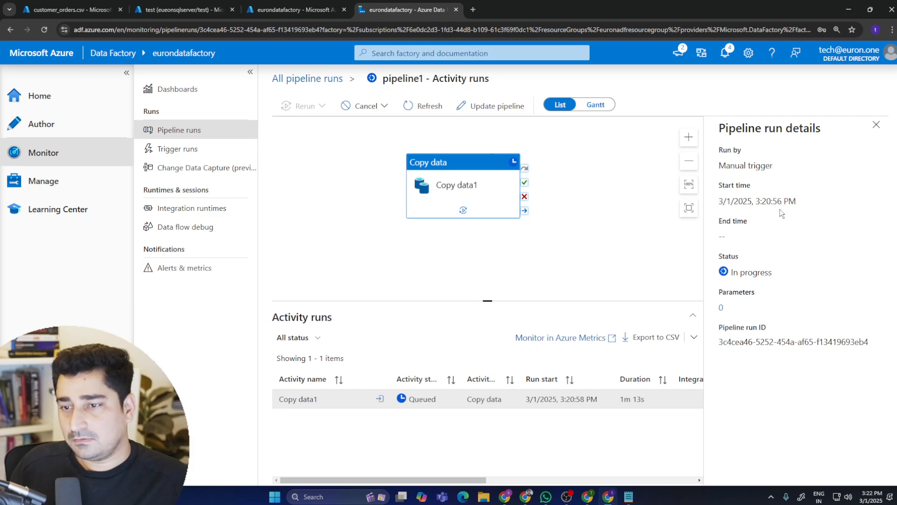
left_click(803, 353)
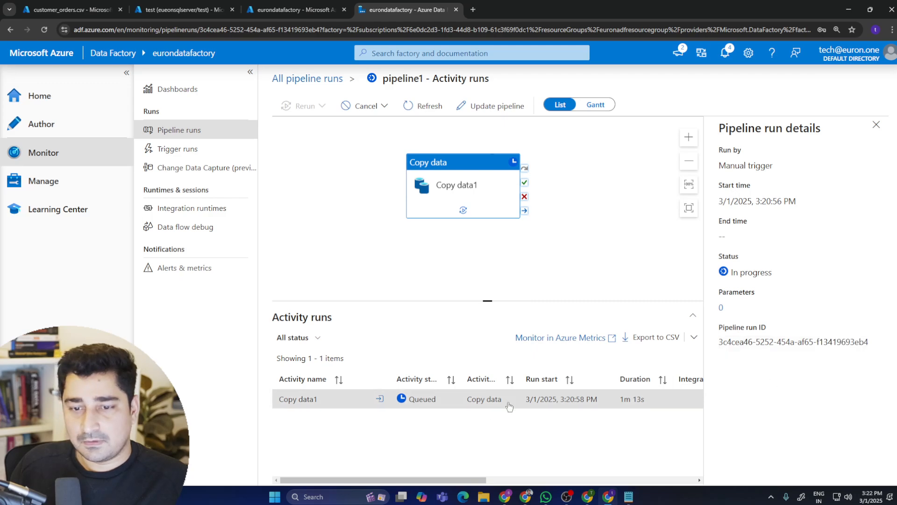
left_click(582, 342)
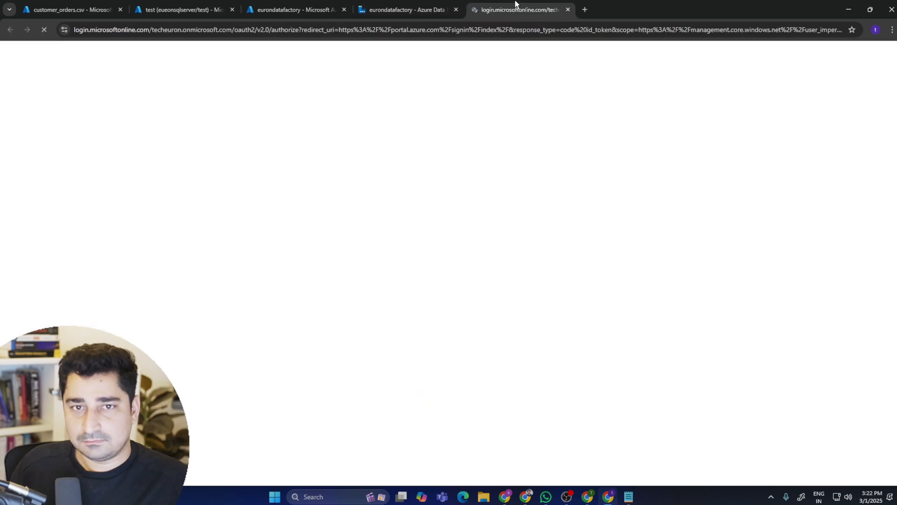
left_click(417, 6)
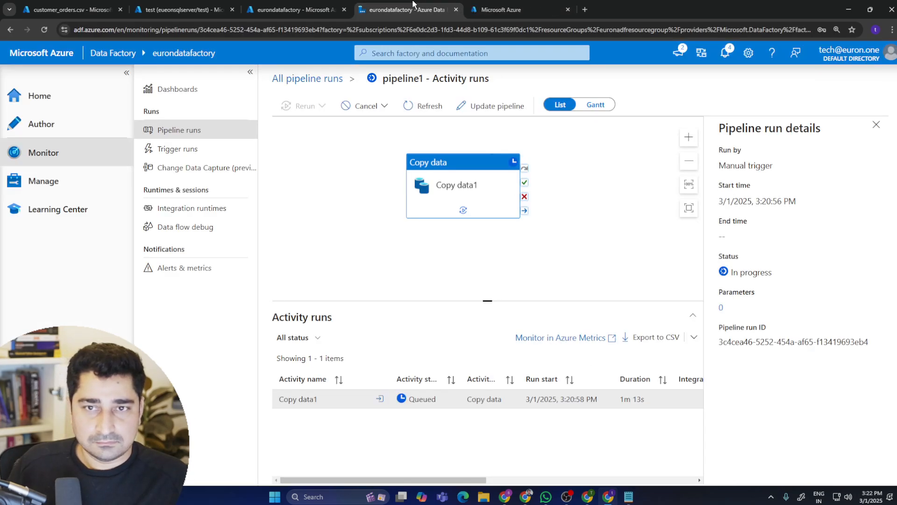
left_click(64, 154)
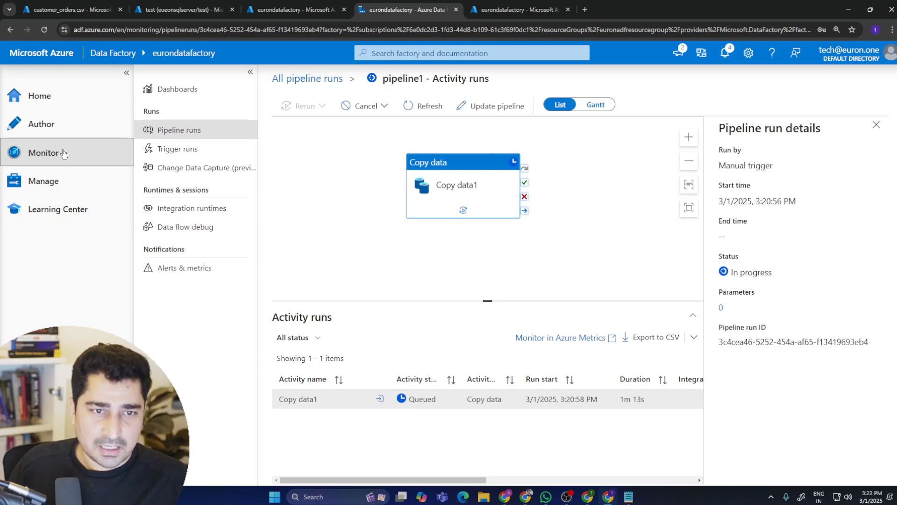
Step: Inspect Copy data1 in the pipeline1 editor, then reopen the run's activity details, now Failed
left_click(54, 122)
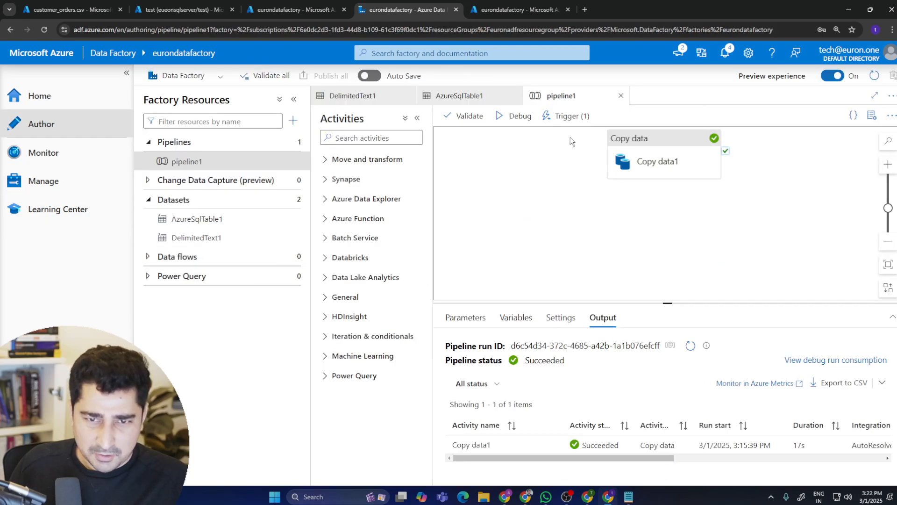
left_click(666, 164)
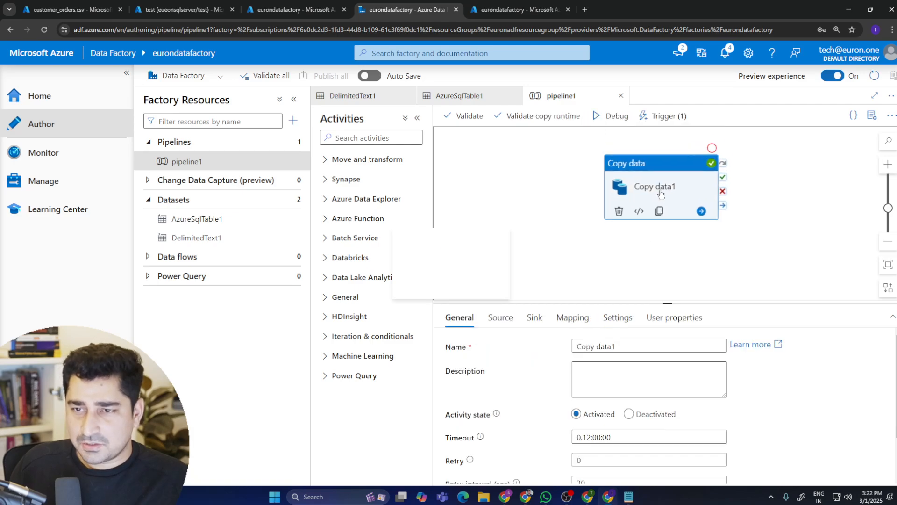
left_click(527, 234)
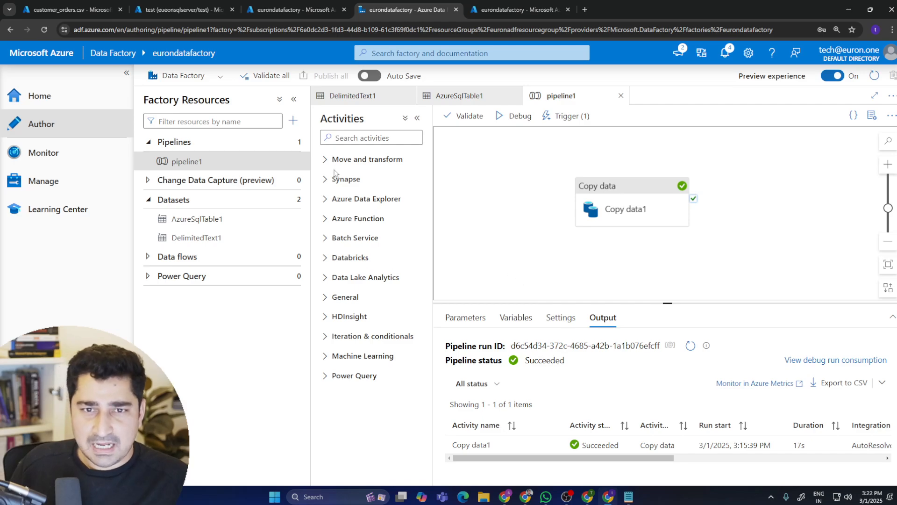
left_click(56, 153)
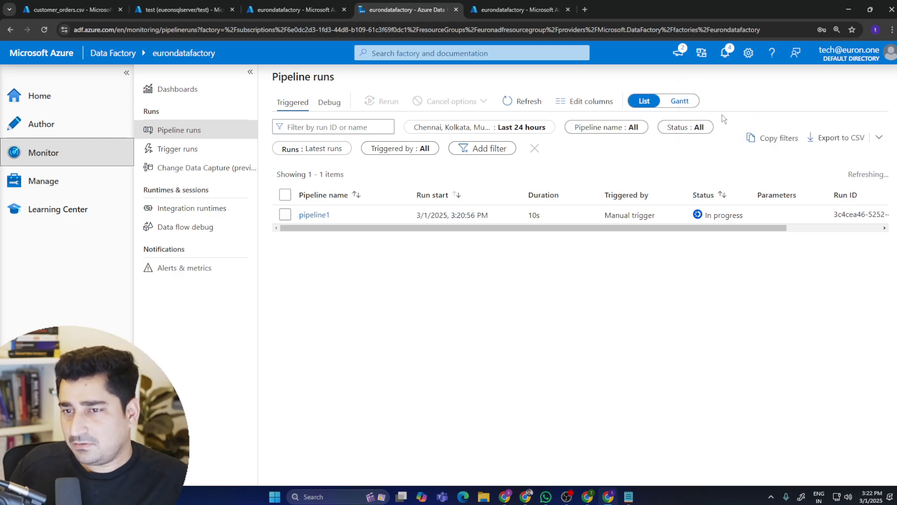
left_click(322, 216)
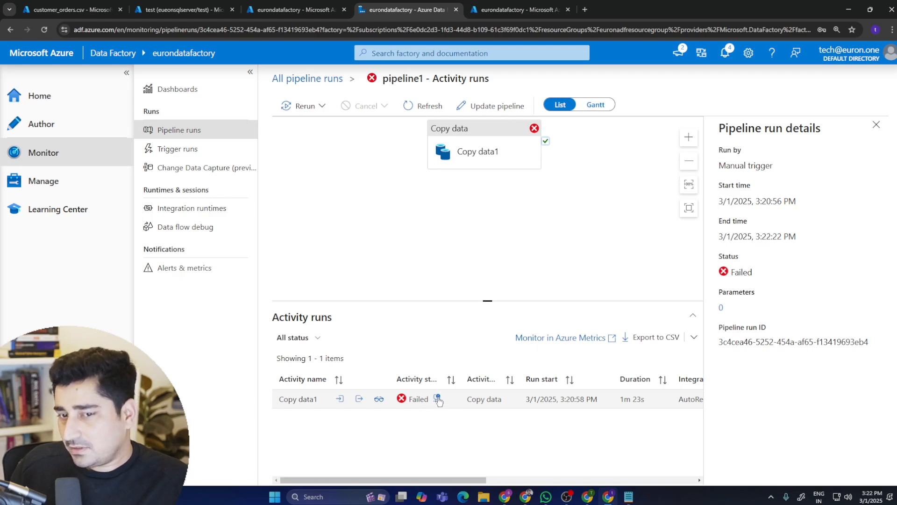
Step: Copy Copy data1's error text about duplicate primary key 1005 in dbo.Orders, then close it
left_click(438, 398)
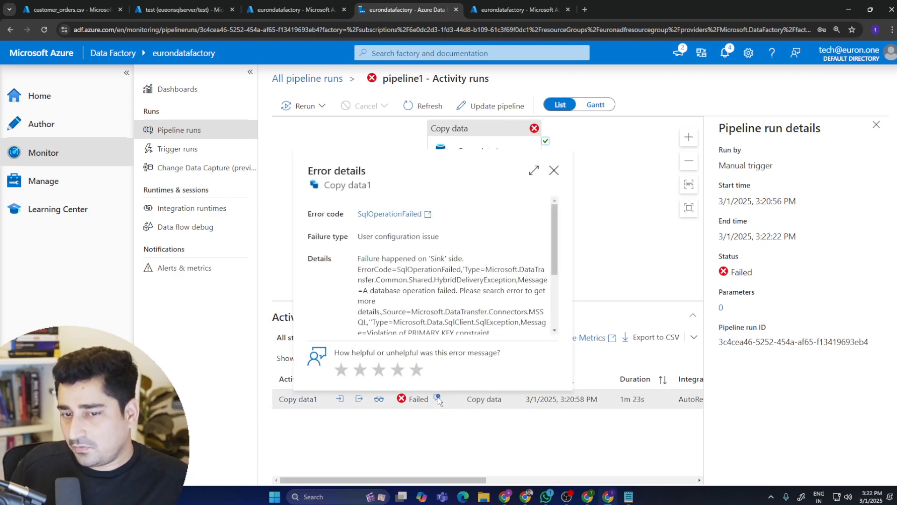
left_click_drag(554, 225, 556, 254)
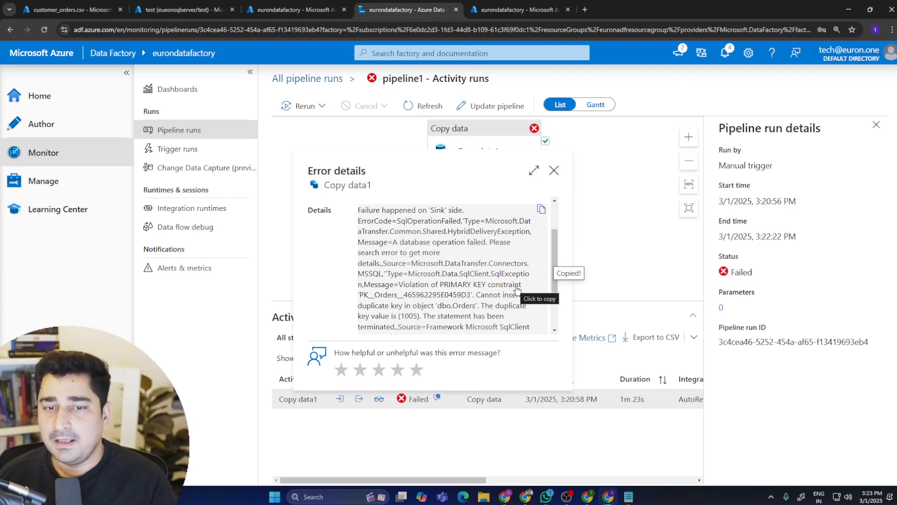
scroll(498, 276, "down", 1)
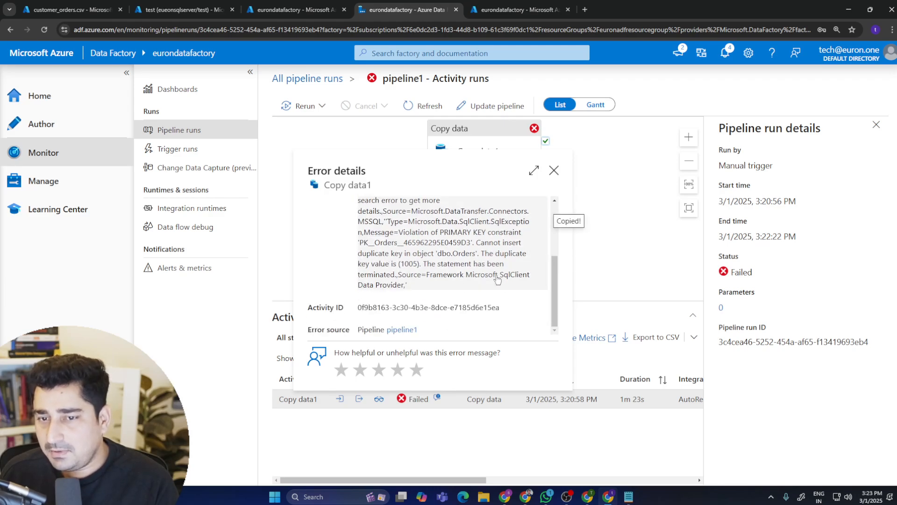
scroll(486, 262, "up", 2)
scroll(487, 255, "down", 2)
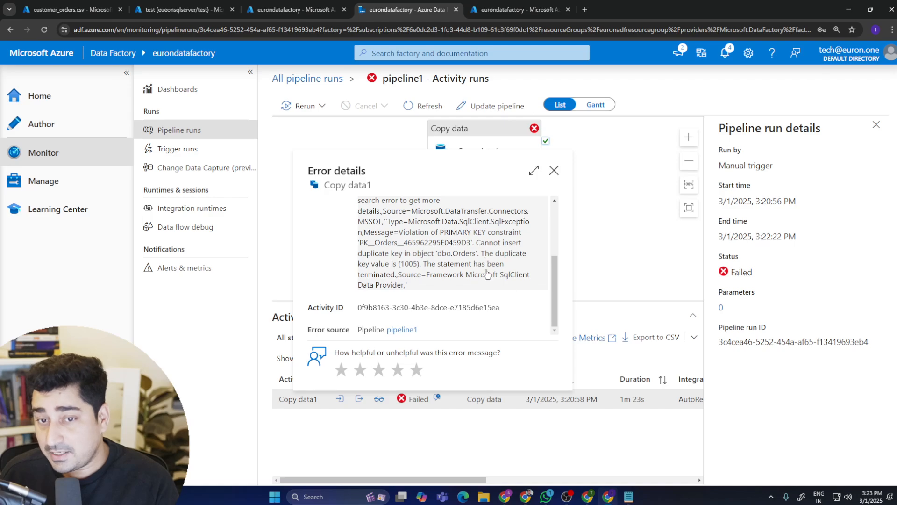
left_click(467, 285)
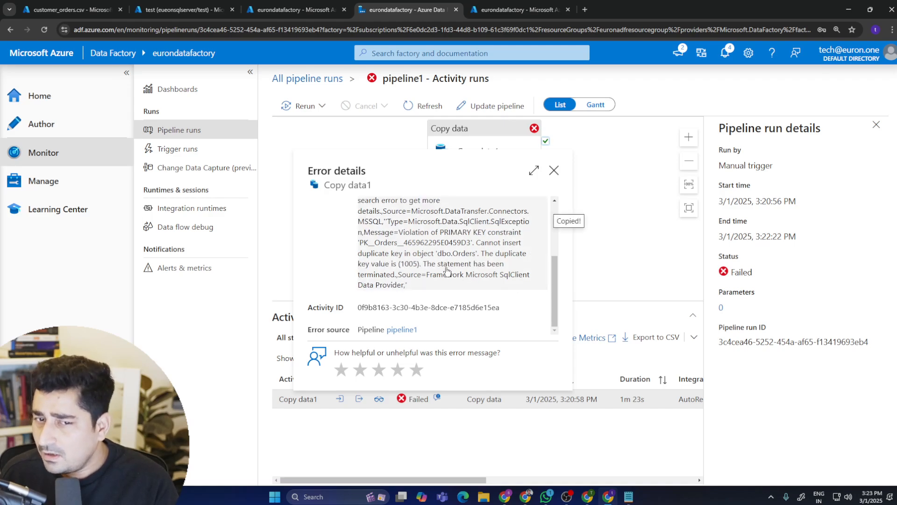
scroll(491, 292, "up", 2)
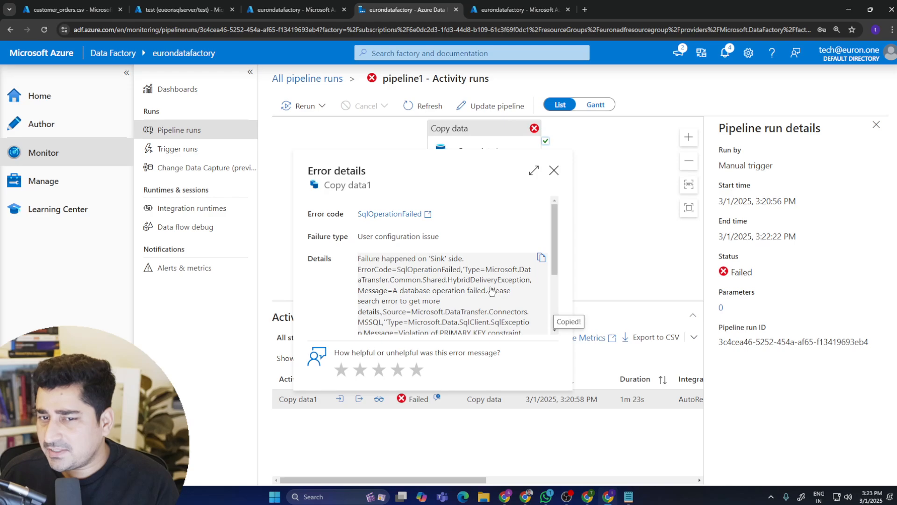
mouse_move(556, 230)
left_mouse_down()
mouse_move(553, 304)
mouse_move(556, 217)
left_mouse_up()
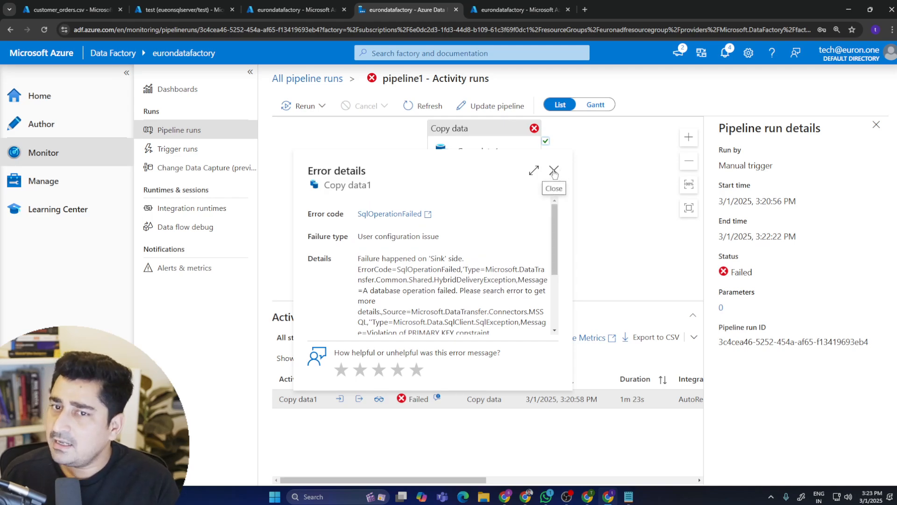
left_click(554, 171)
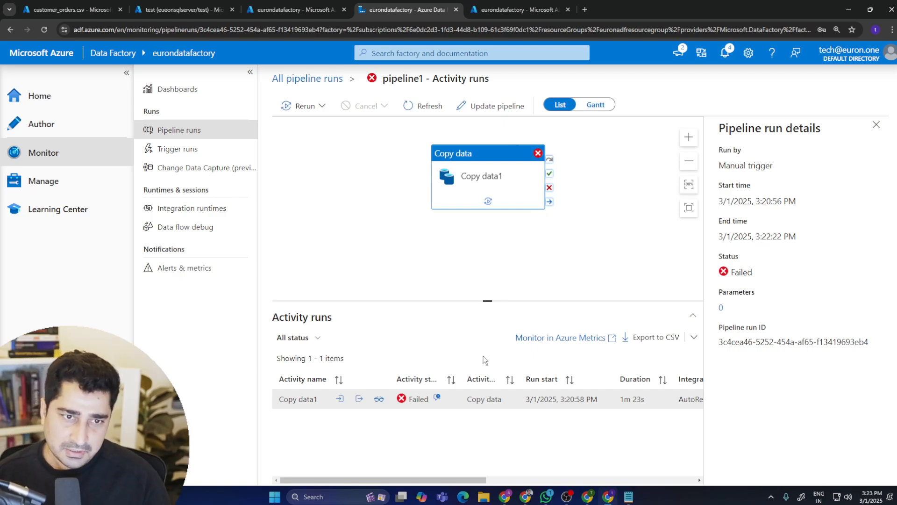
Step: Leave the customer_orders.csv blob view and return to the test container's file list
left_click(72, 9)
left_click(289, 343)
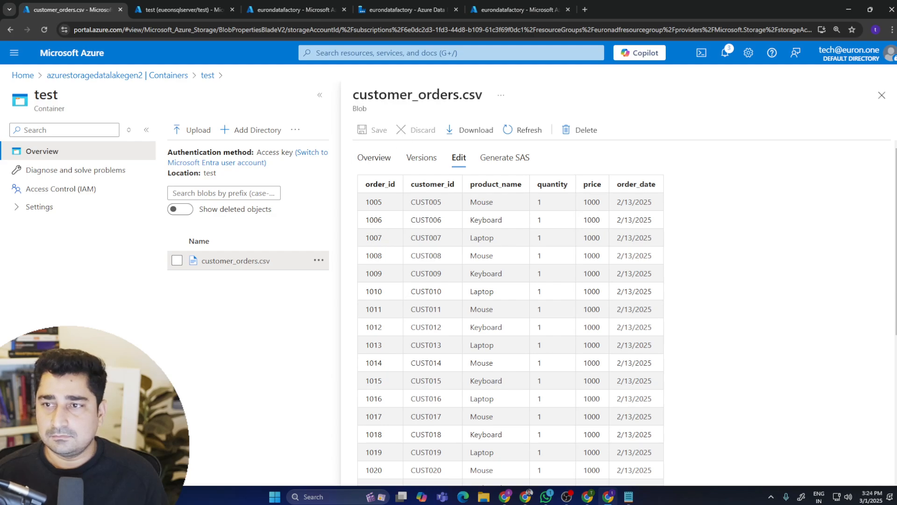
left_click(882, 95)
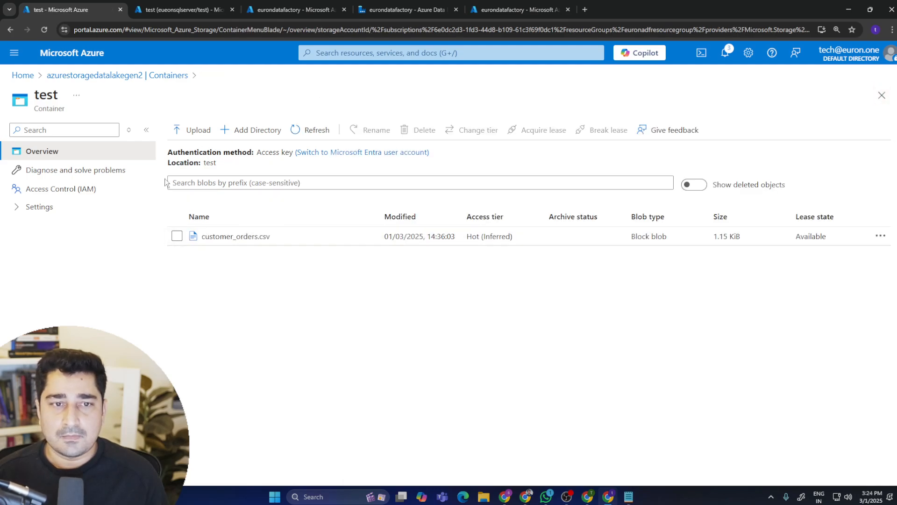
Step: Delete customer_orders.csv from the container and open the local copy from File Explorer
left_click(176, 236)
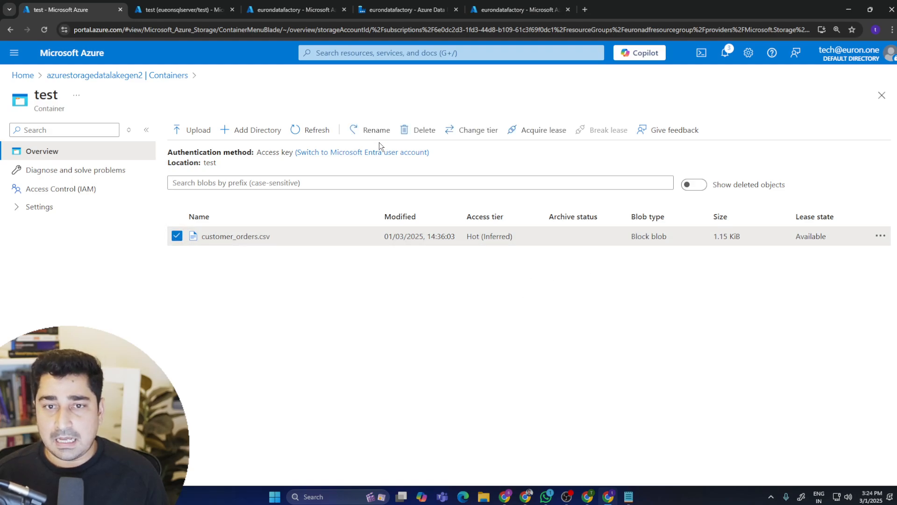
left_click(419, 130)
left_click(442, 351)
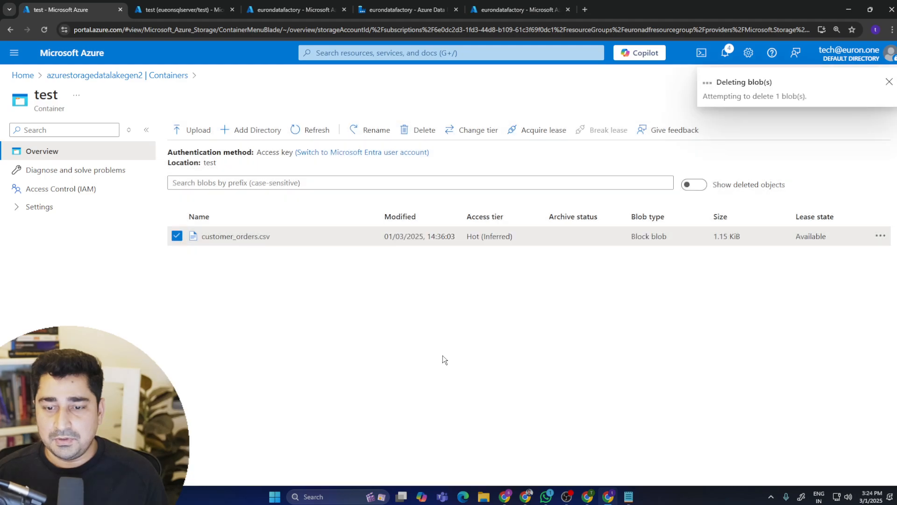
left_click(483, 497)
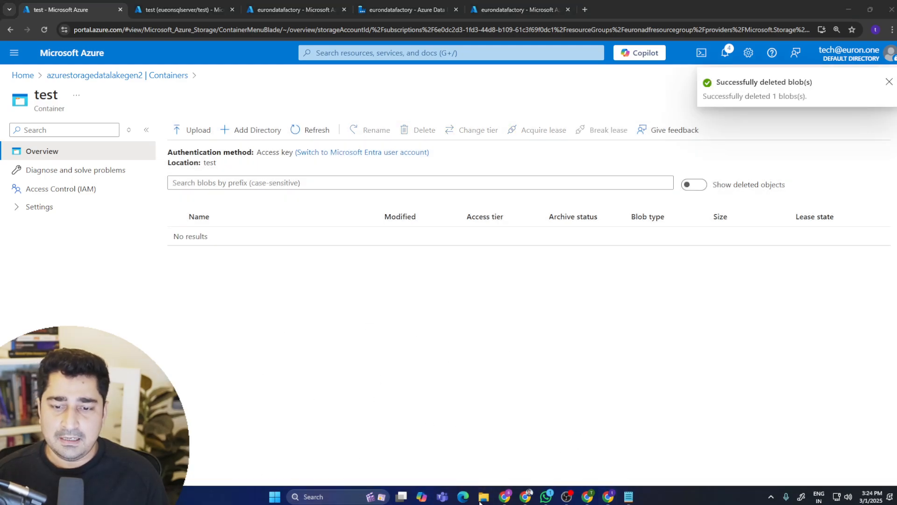
left_click(159, 149)
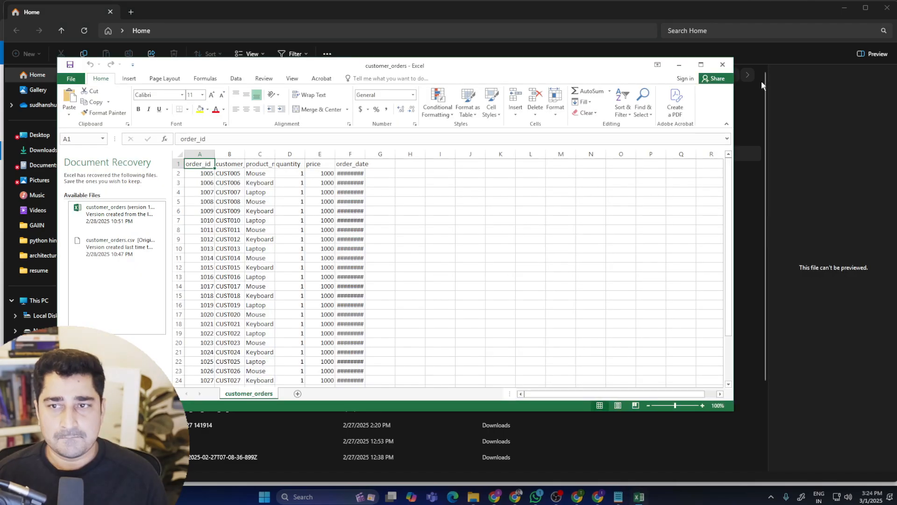
Step: Maximize Excel, review the order rows, and delete the order 1009 row
left_click(701, 64)
left_click(172, 248)
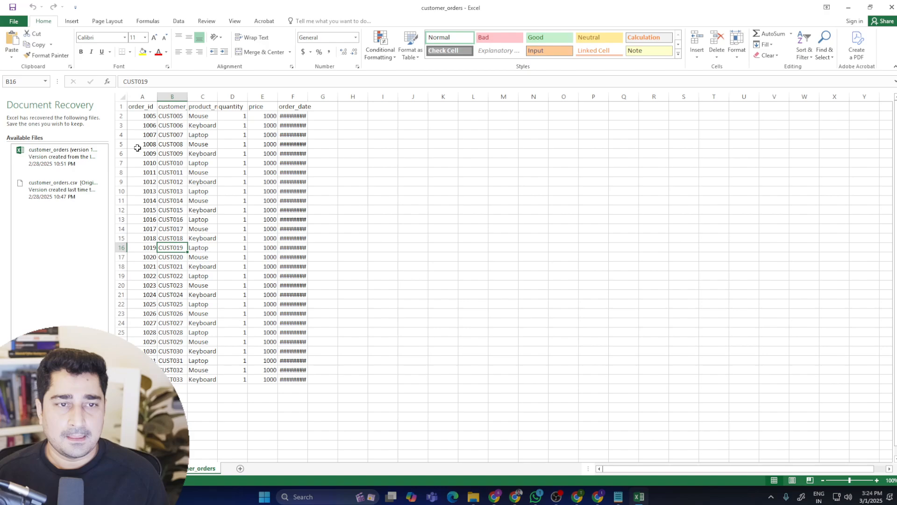
left_click(136, 117)
scroll(228, 251, "down", 5)
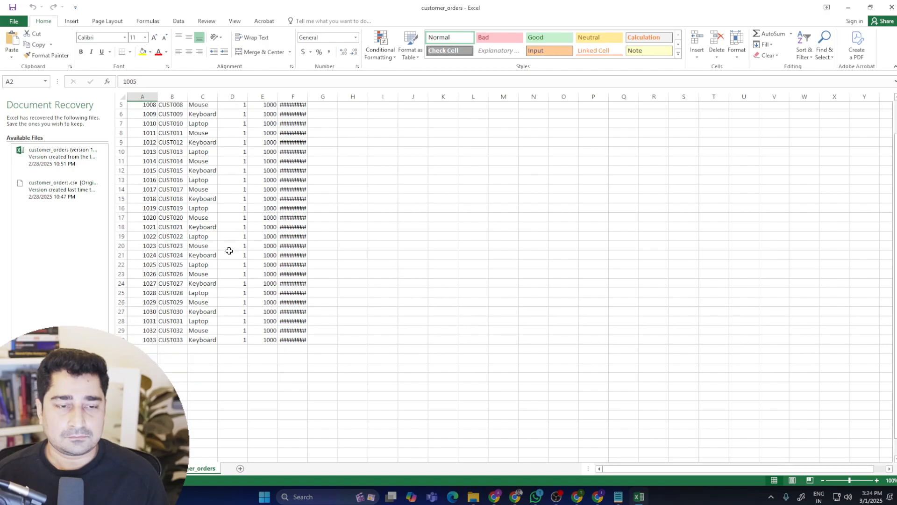
left_click_drag(169, 144, 164, 219)
left_click(121, 210)
left_click_drag(143, 162, 154, 444)
scroll(263, 332, "up", 20)
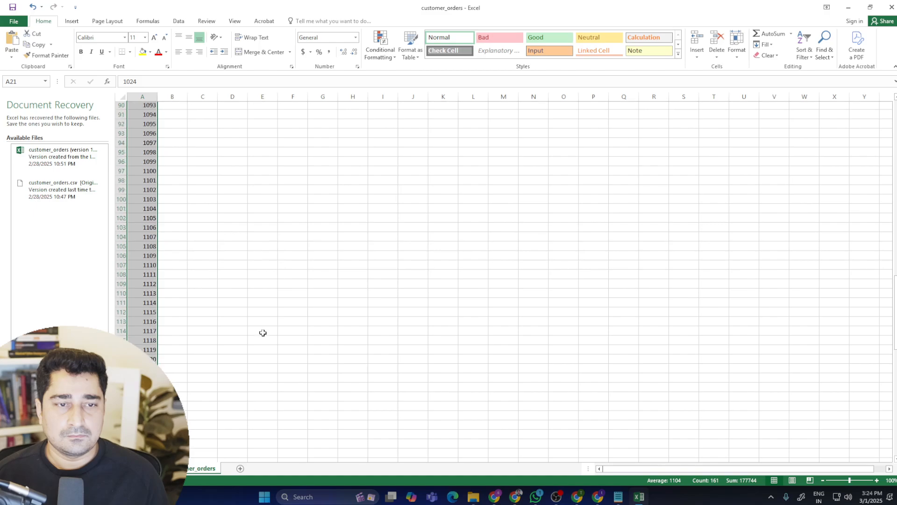
scroll(263, 333, "up", 12)
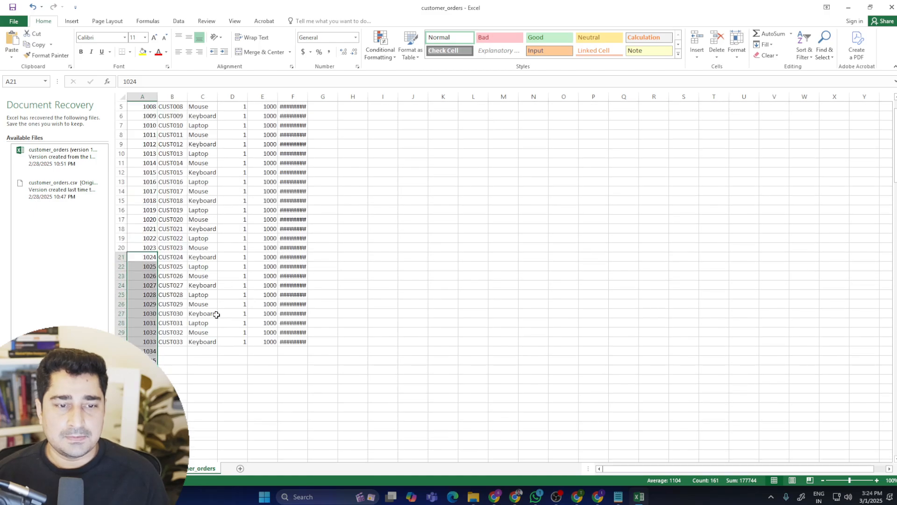
left_click_drag(319, 341, 97, 115)
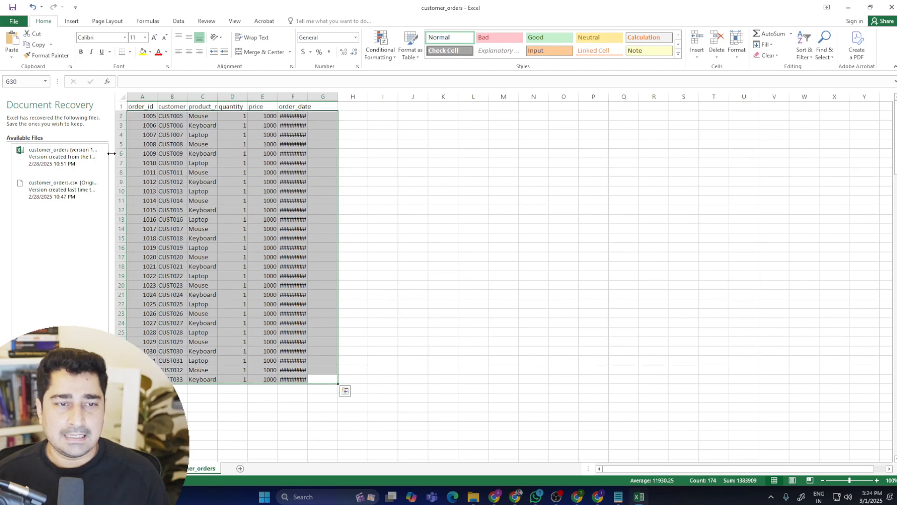
right_click(119, 153)
left_click(143, 232)
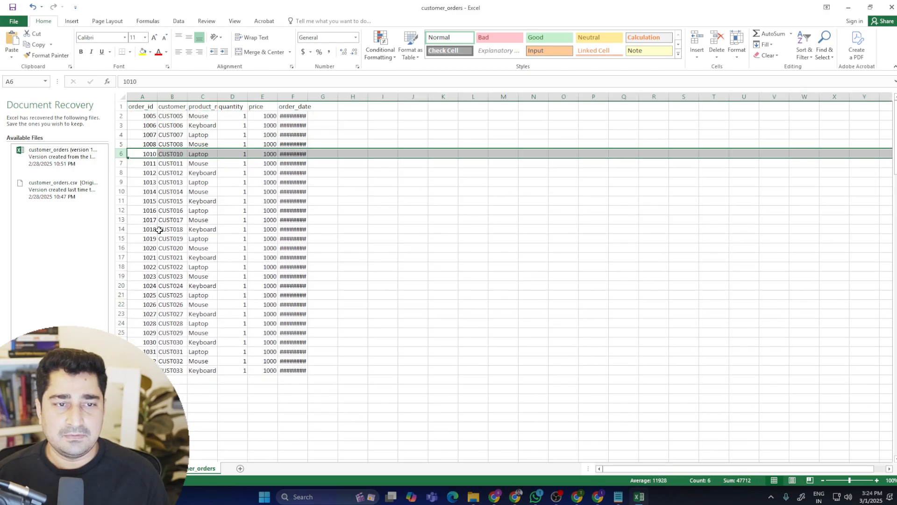
left_click(232, 267)
Step: Copy the last six orders' details and paste them starting at cell B30
left_click_drag(121, 370, 100, 112)
left_click(229, 382)
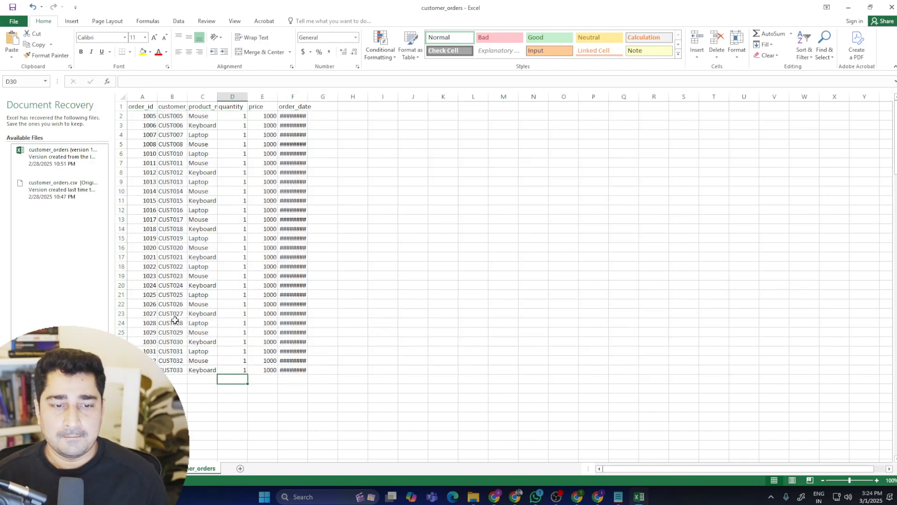
left_click_drag(177, 323, 294, 369)
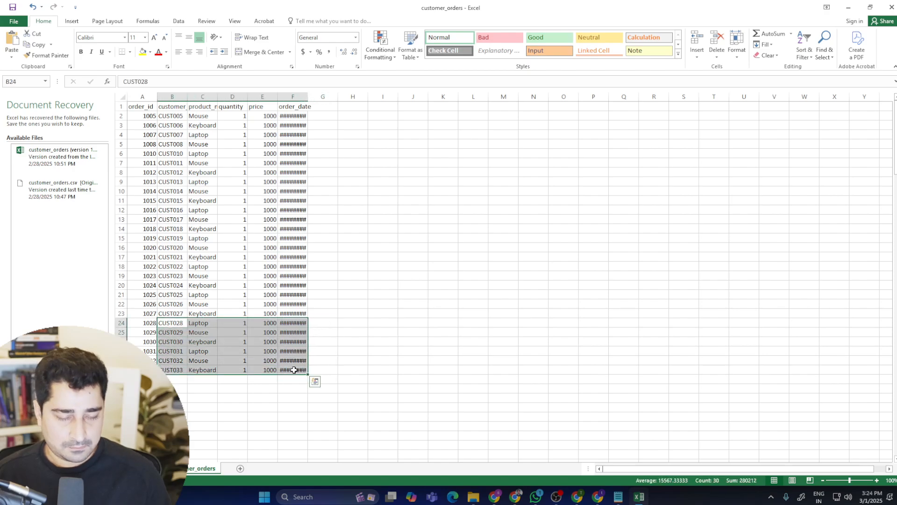
key("ctrl+c")
left_click(190, 379)
key("ctrl+v")
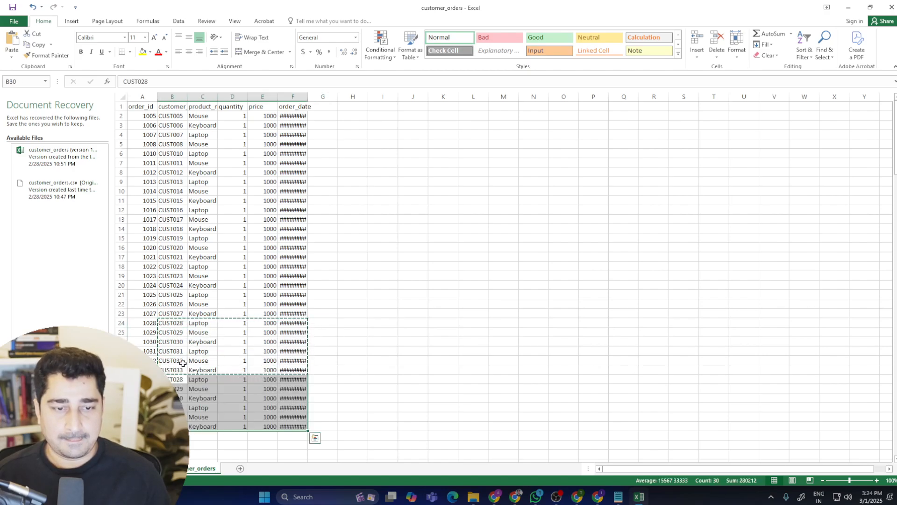
Step: Delete the order 1005 row and rows 2 to 30, leaving order details B2:F5
left_click_drag(295, 370, 118, 114)
right_click(118, 114)
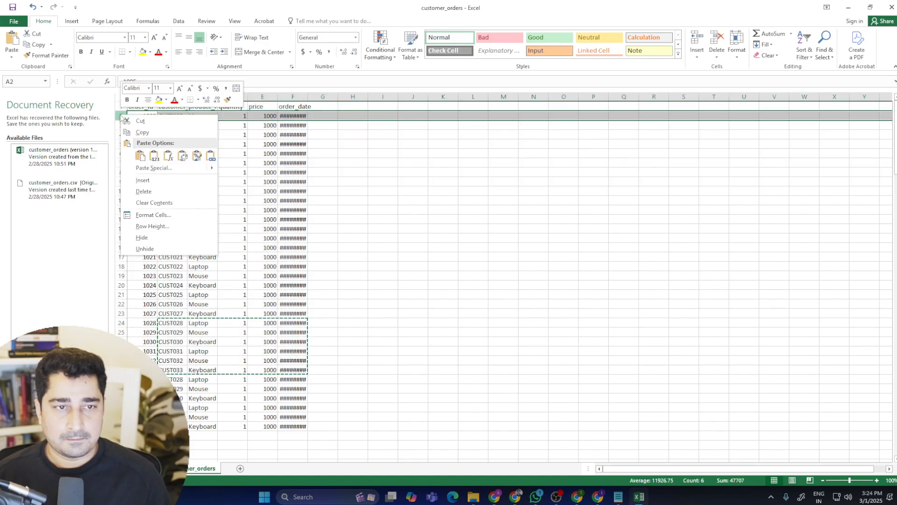
left_click(157, 198)
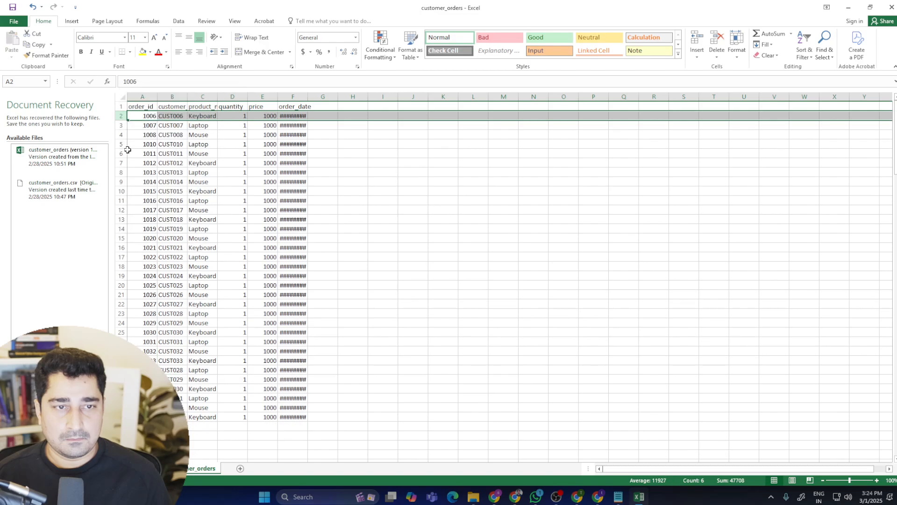
left_click(231, 304)
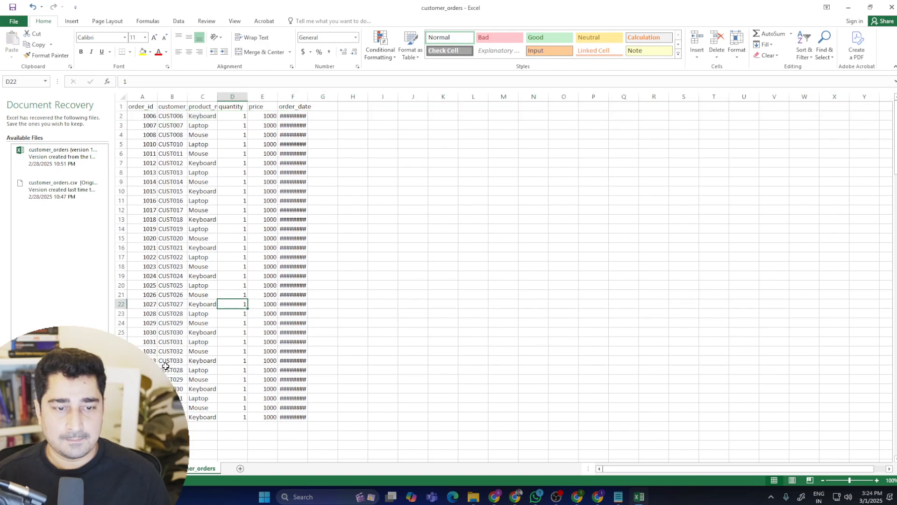
left_click_drag(118, 116, 118, 379)
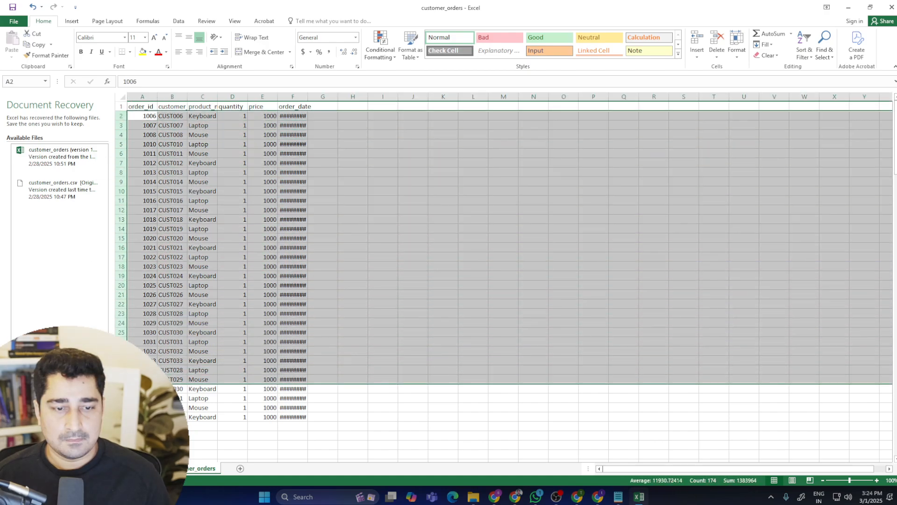
right_click(120, 376)
left_click(144, 305)
left_click(260, 257)
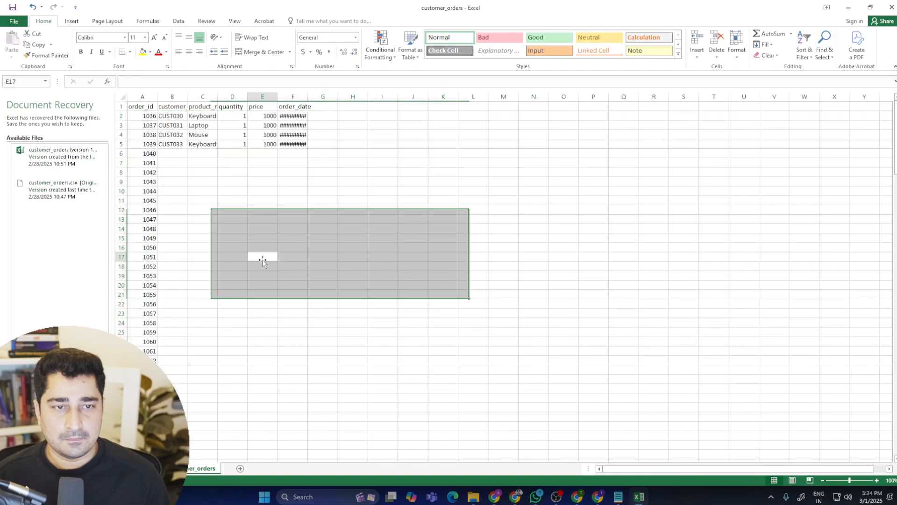
mouse_move(168, 115)
left_mouse_down()
mouse_move(306, 145)
mouse_move(308, 450)
mouse_move(267, 444)
left_mouse_up()
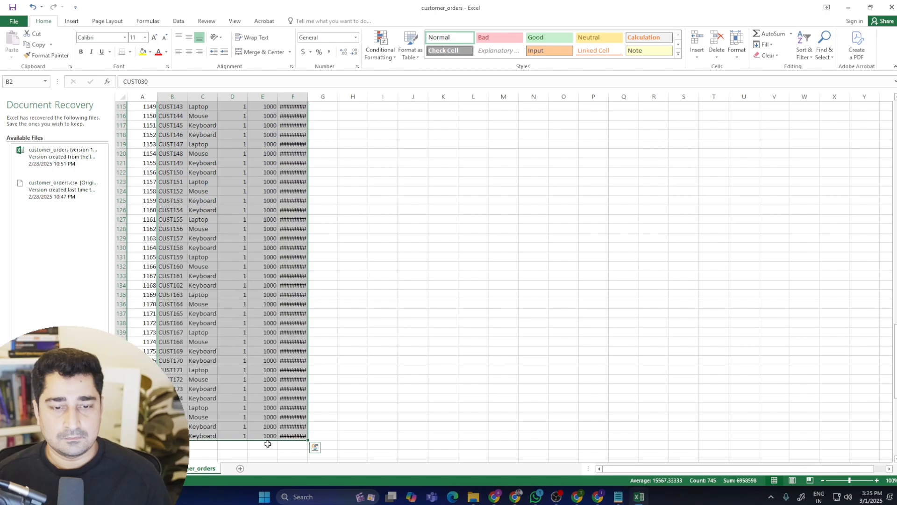
left_click(450, 352)
Step: Save customer_orders in CSV format and minimize Excel
key("ctrl+s")
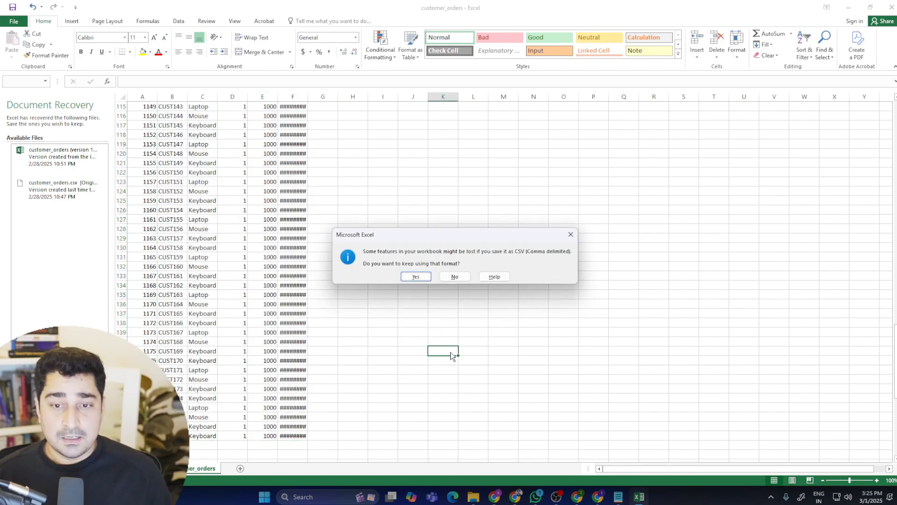
left_click(404, 274)
left_click(237, 298)
scroll(363, 307, "up", 20)
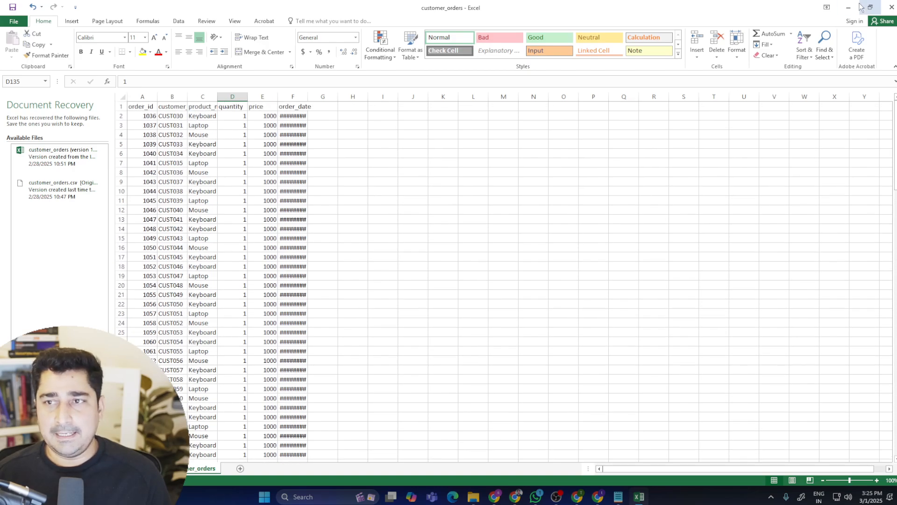
left_click(886, 7)
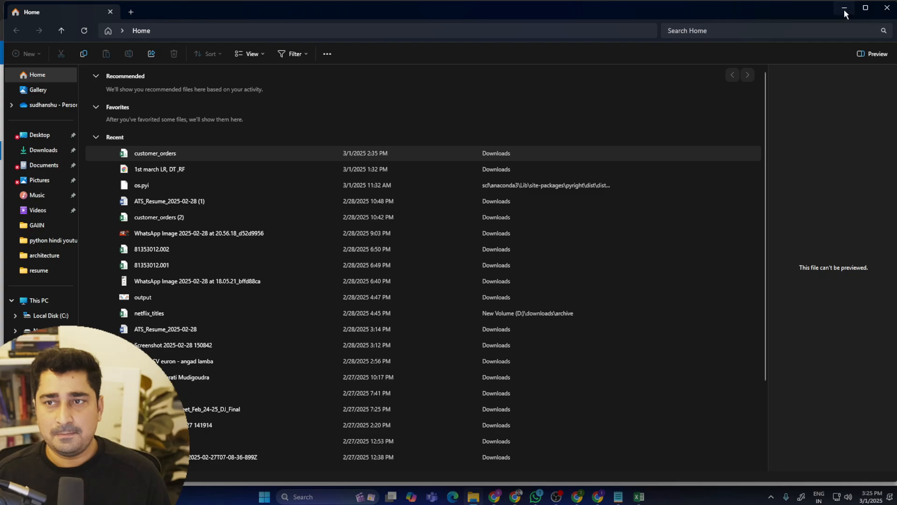
Step: Upload the local customer_orders file into the test container, then go back to the data factory
left_click(844, 9)
left_click(192, 129)
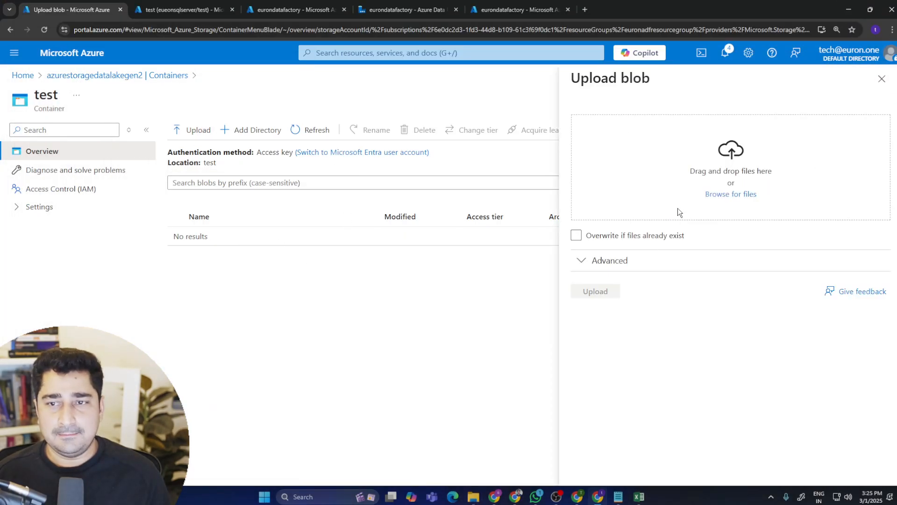
left_click(735, 195)
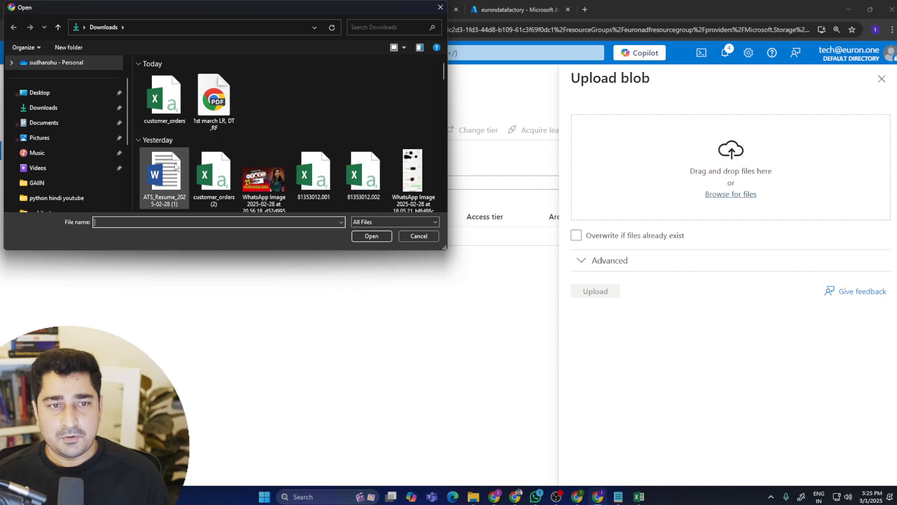
left_click(182, 102)
left_click(372, 236)
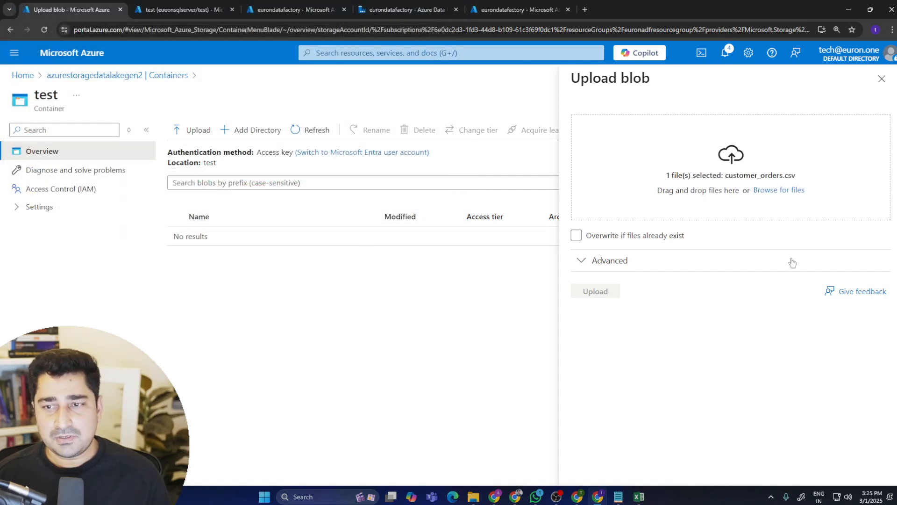
left_click(593, 294)
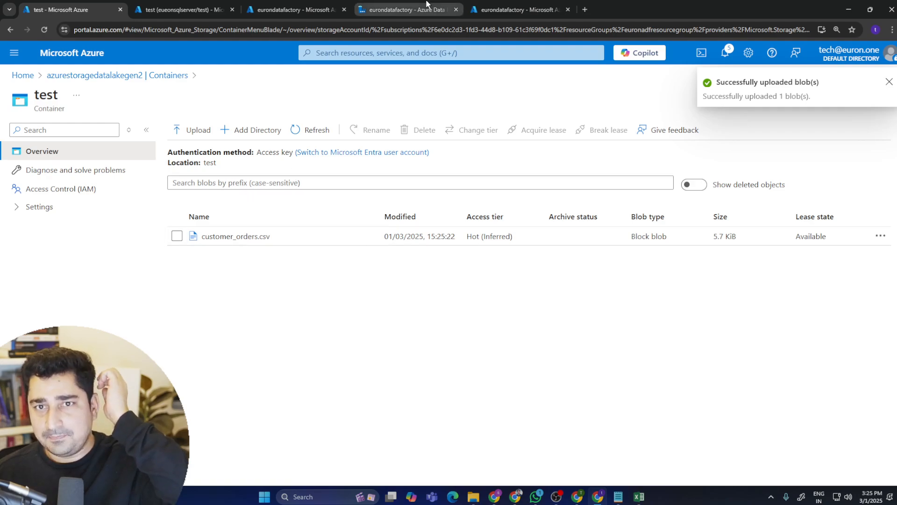
left_click(439, 9)
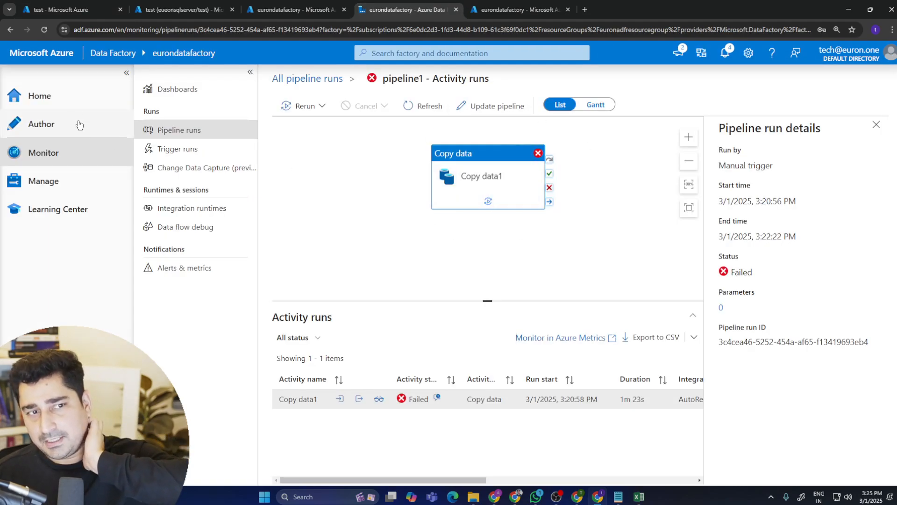
Step: Check pipeline1's new in-progress run in Pipeline runs, then open Alerts & metrics
left_click(62, 139)
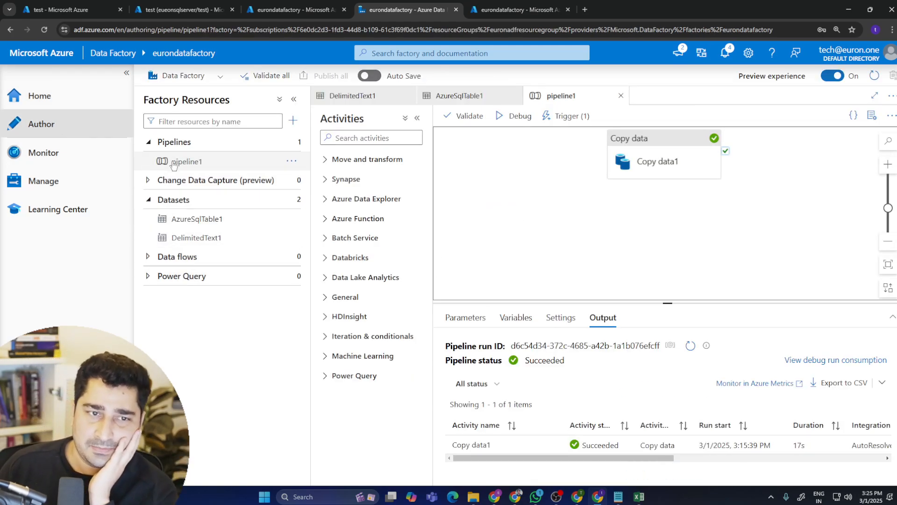
left_click(63, 152)
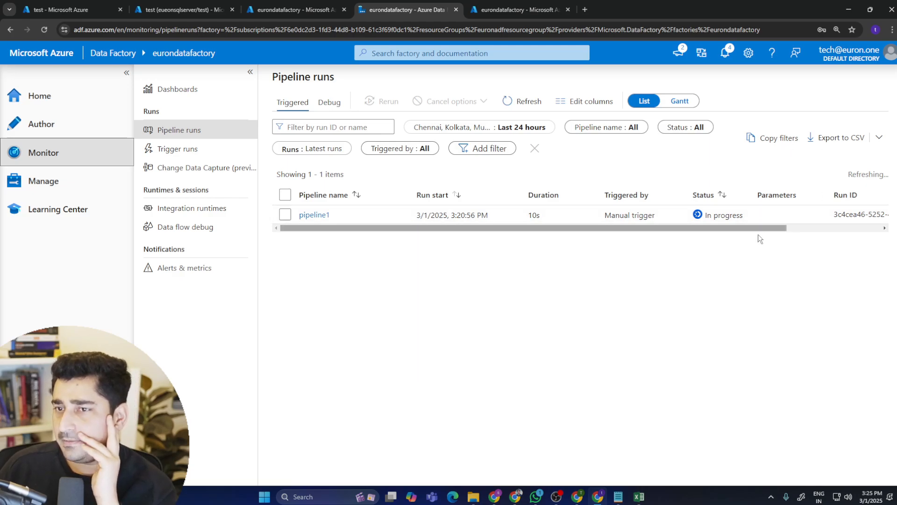
left_click(828, 227)
left_click_drag(828, 227, 736, 227)
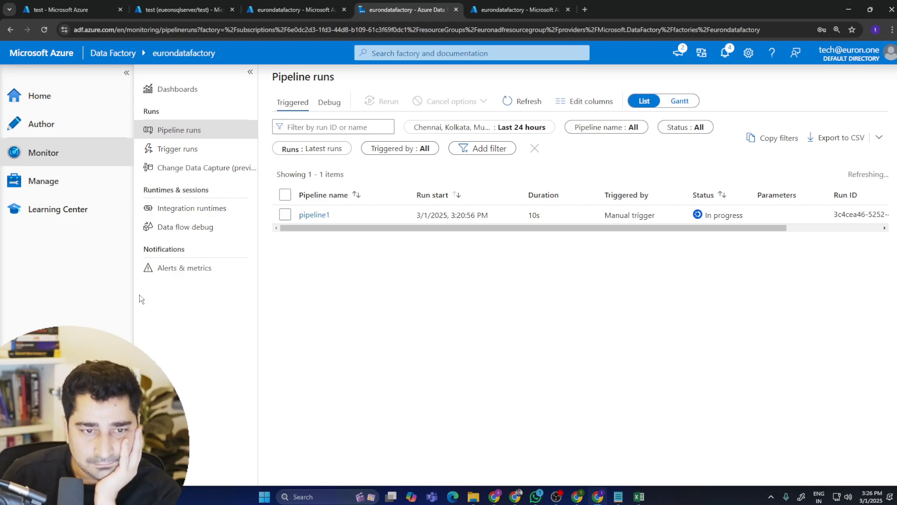
left_click(220, 268)
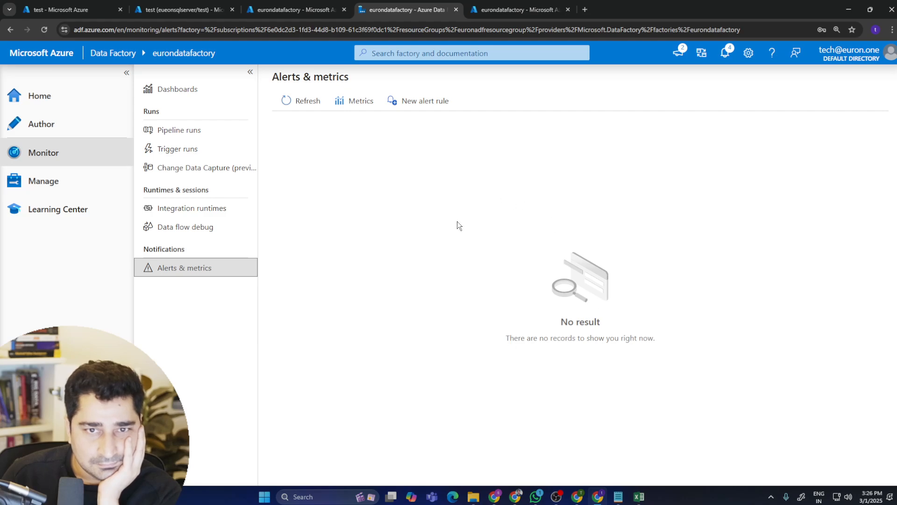
Step: Start a new alert rule and its notification setup, then cancel both panels
left_click(403, 100)
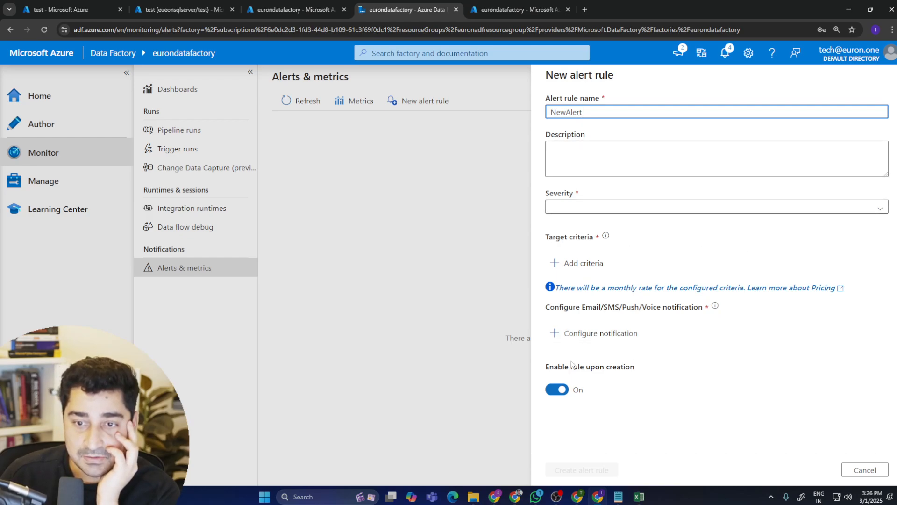
left_click(628, 342)
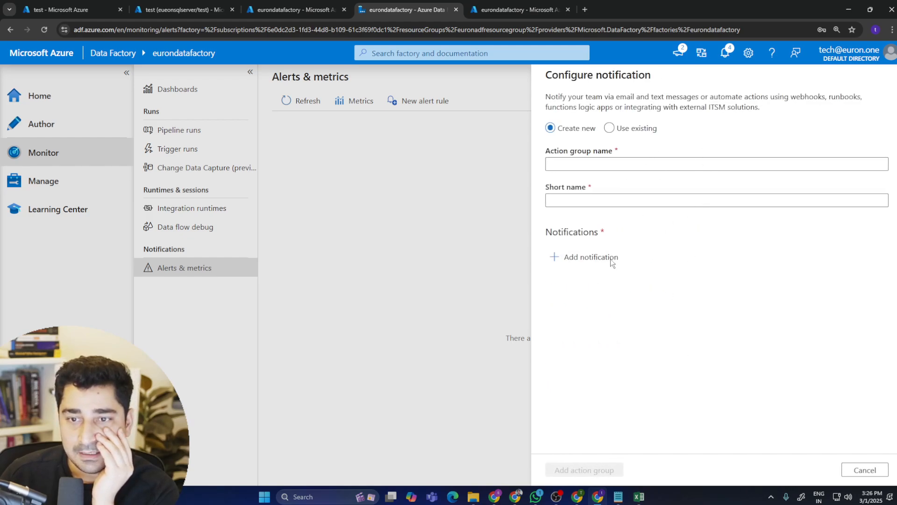
left_click(876, 477)
left_click(873, 473)
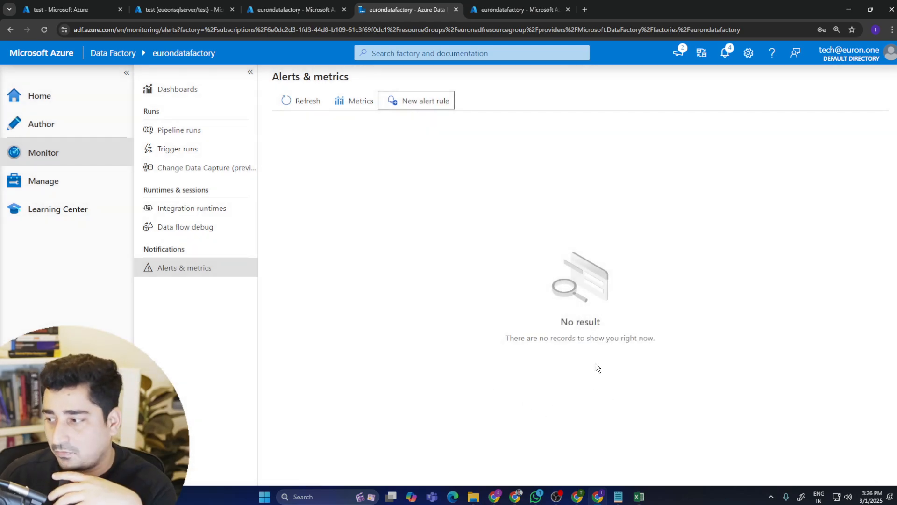
left_click_drag(526, 320, 700, 348)
left_click(701, 348)
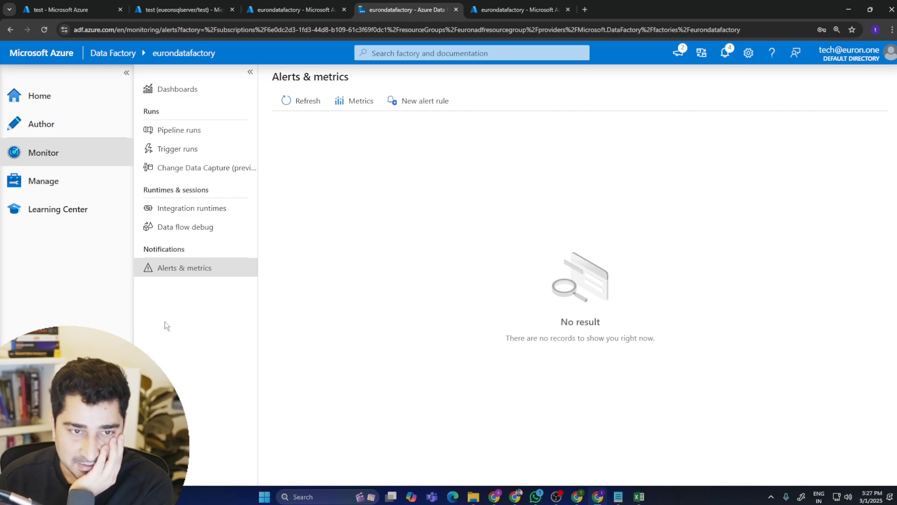
left_click(60, 186)
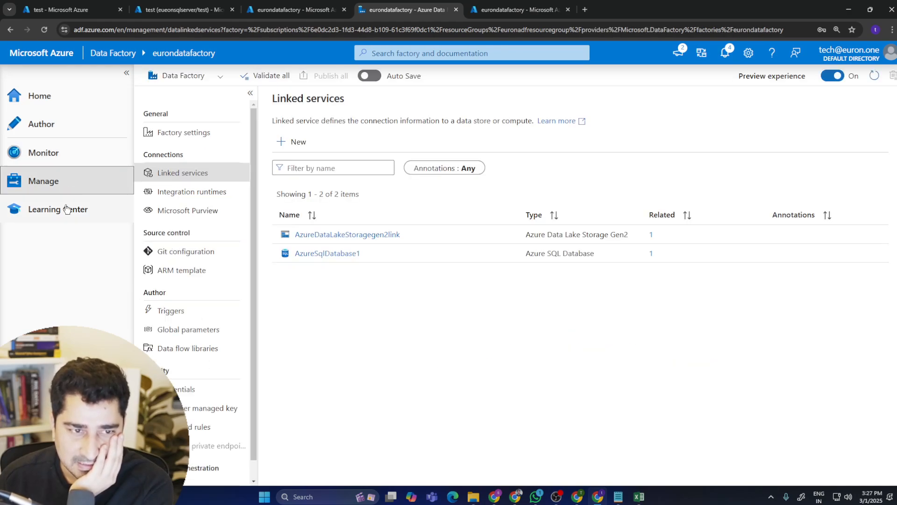
left_click(59, 132)
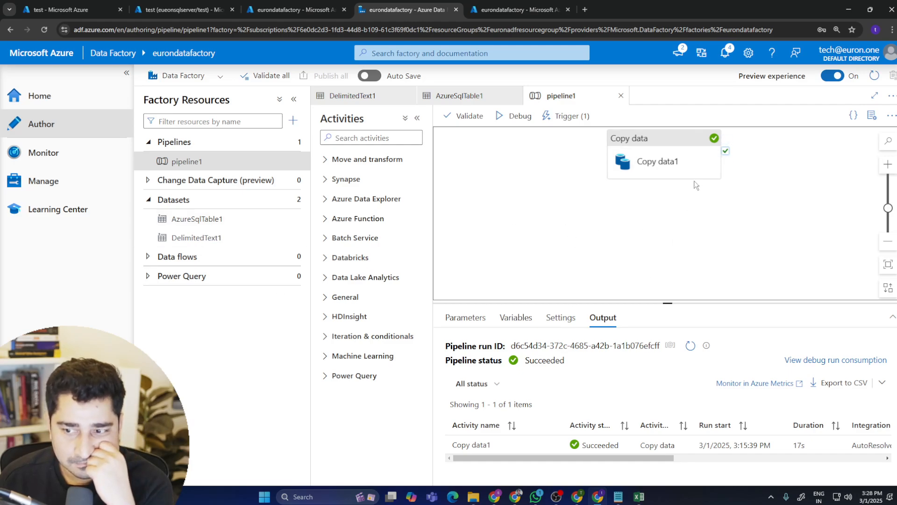
left_click_drag(673, 158, 650, 192)
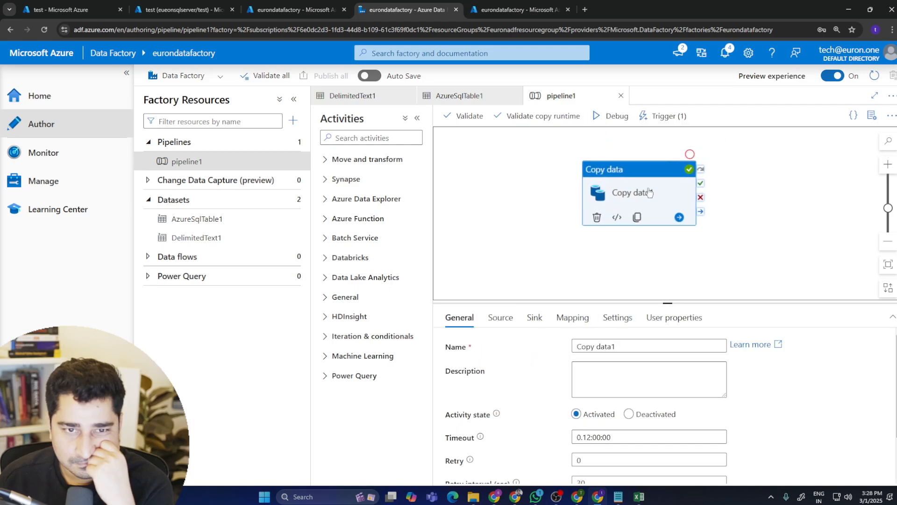
left_click(86, 153)
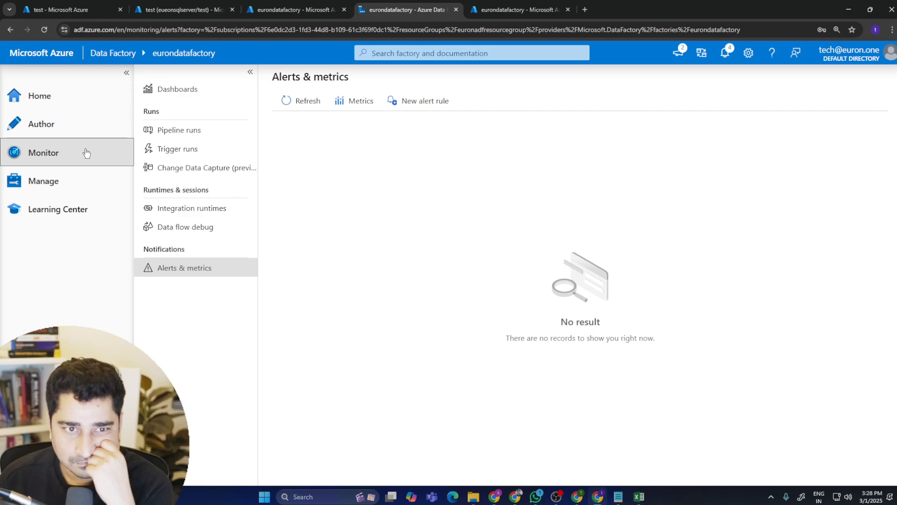
Step: Review pipeline1's three runs: two failed and hourlytriger's latest one succeeded
left_click(211, 125)
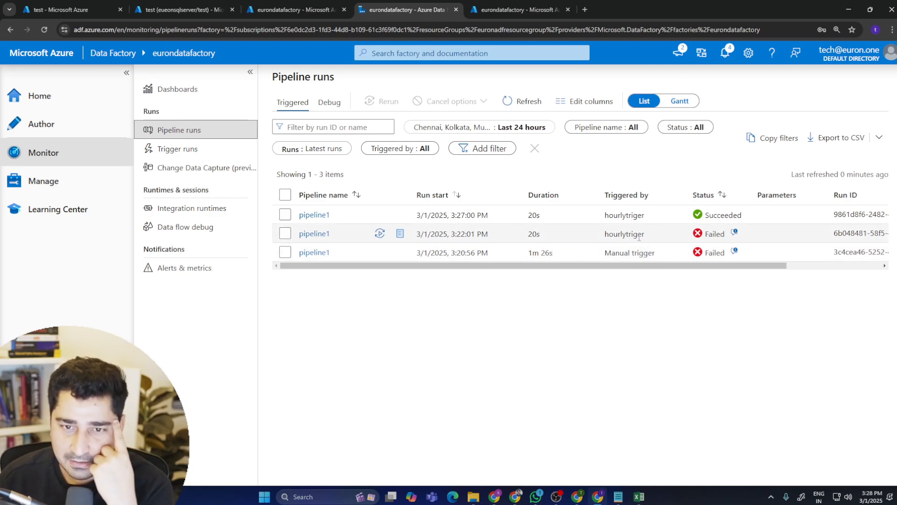
left_click_drag(605, 234, 643, 233)
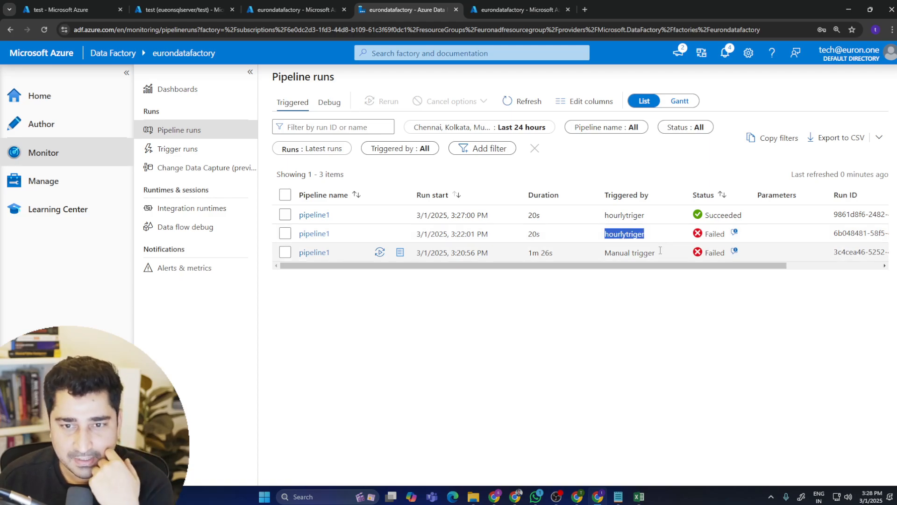
left_click(628, 233)
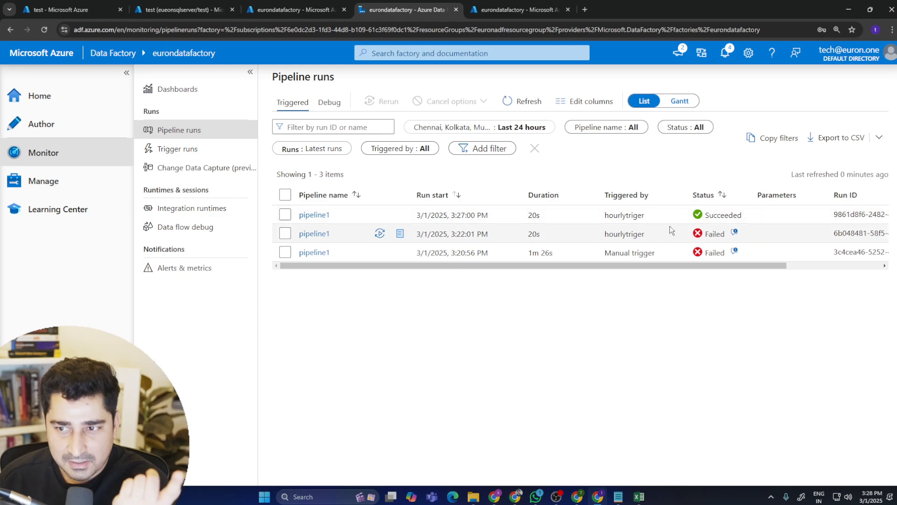
left_click_drag(596, 215, 650, 215)
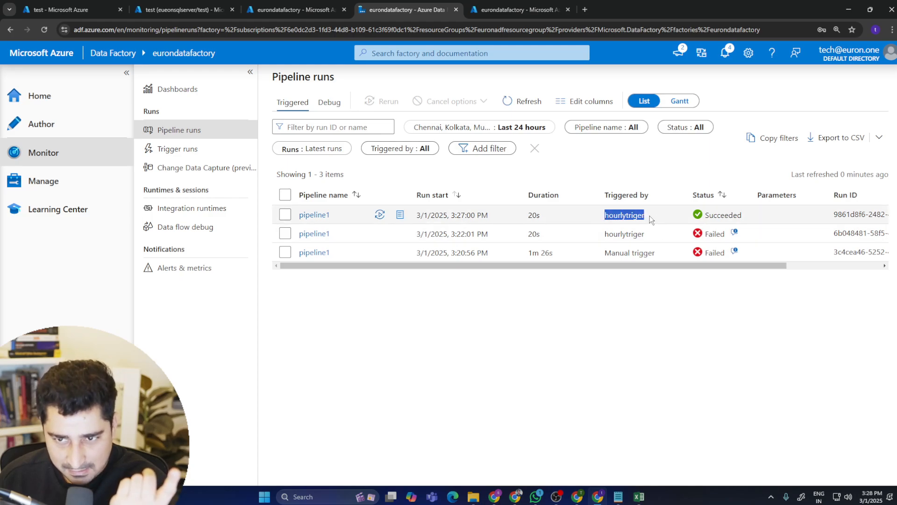
left_click(736, 213)
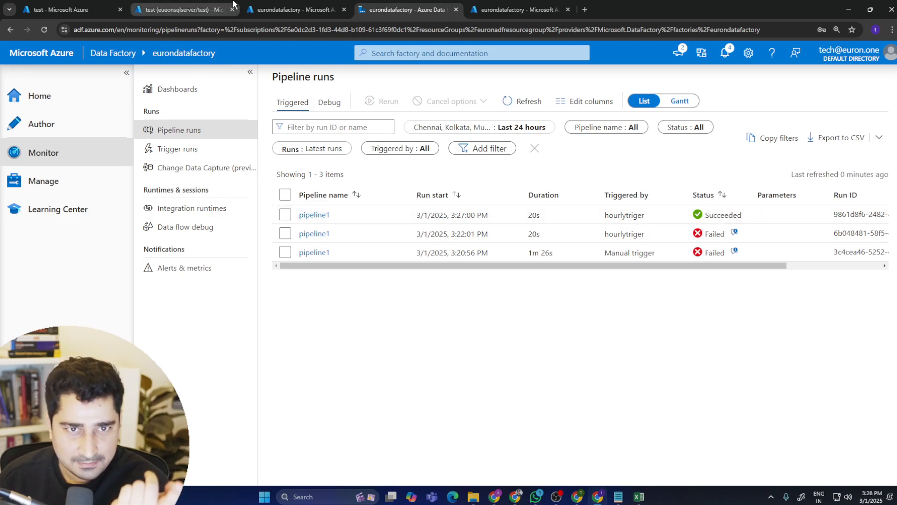
left_click(259, 6)
Step: Rerun the dbo.Orders query and load more result batches down to order 1184
left_click(182, 5)
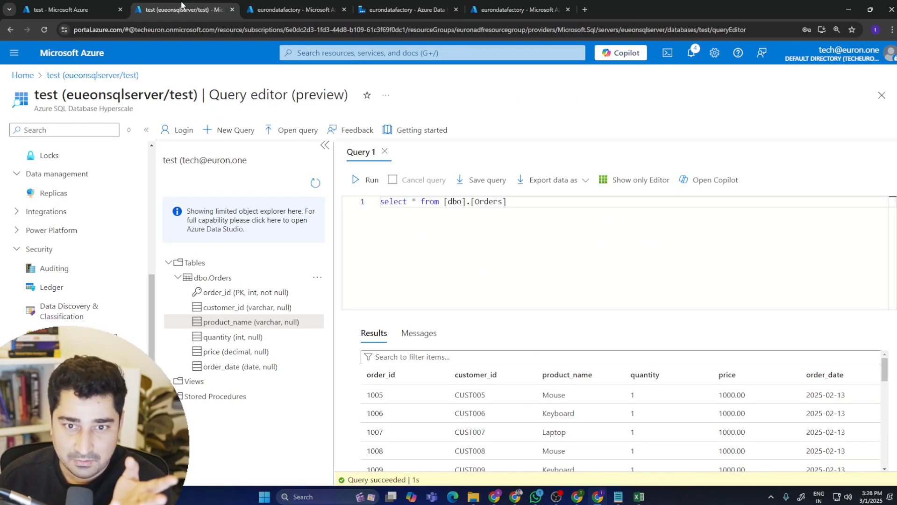
left_click(373, 181)
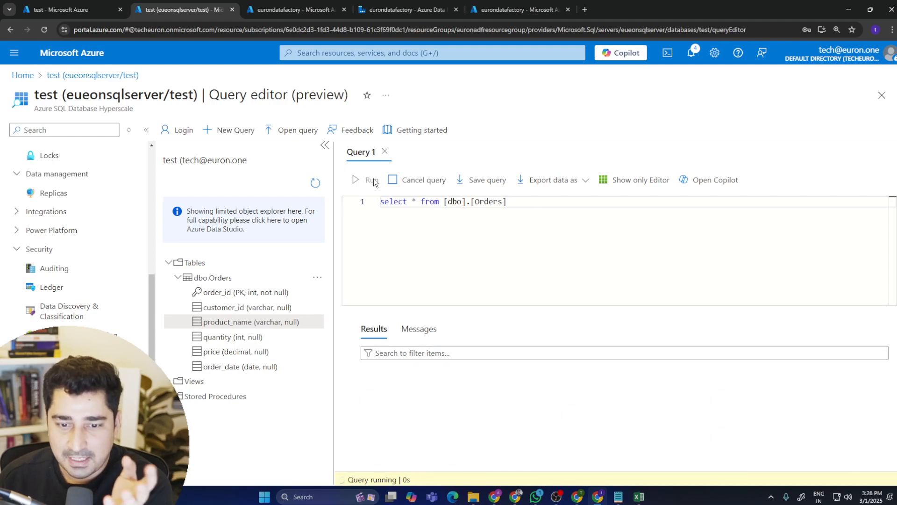
scroll(785, 414, "down", 15)
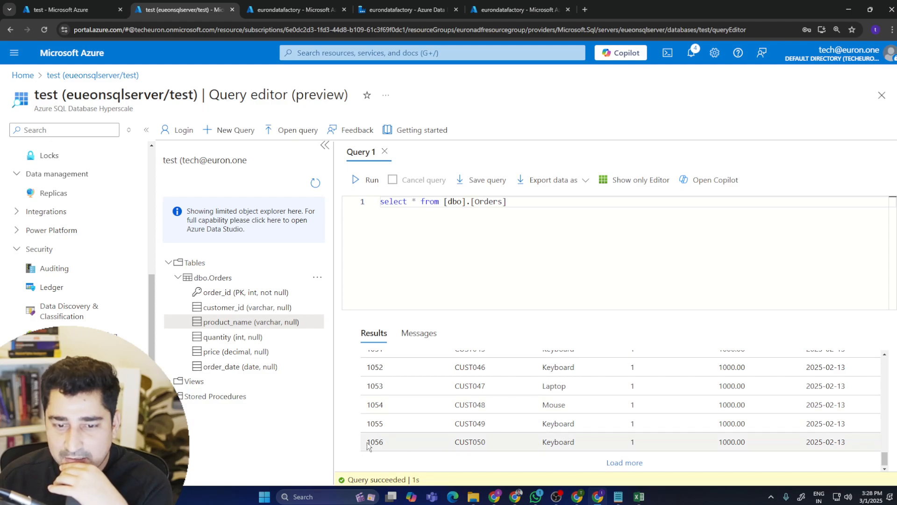
left_click(621, 462)
scroll(564, 423, "down", 10)
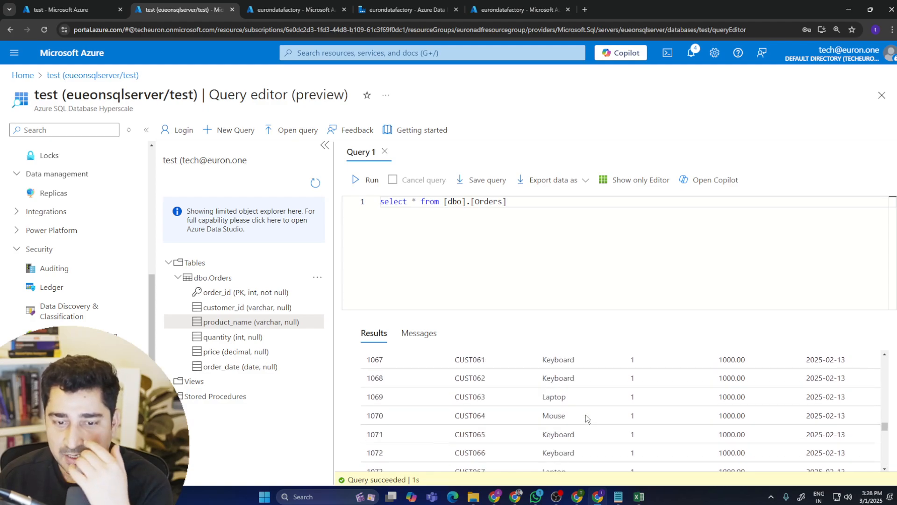
scroll(564, 423, "down", 3)
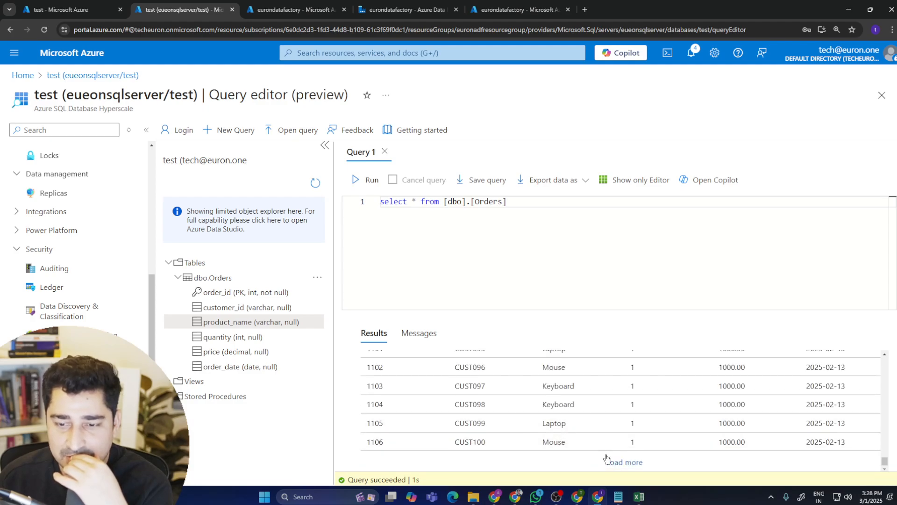
left_click(626, 463)
scroll(624, 465, "down", 10)
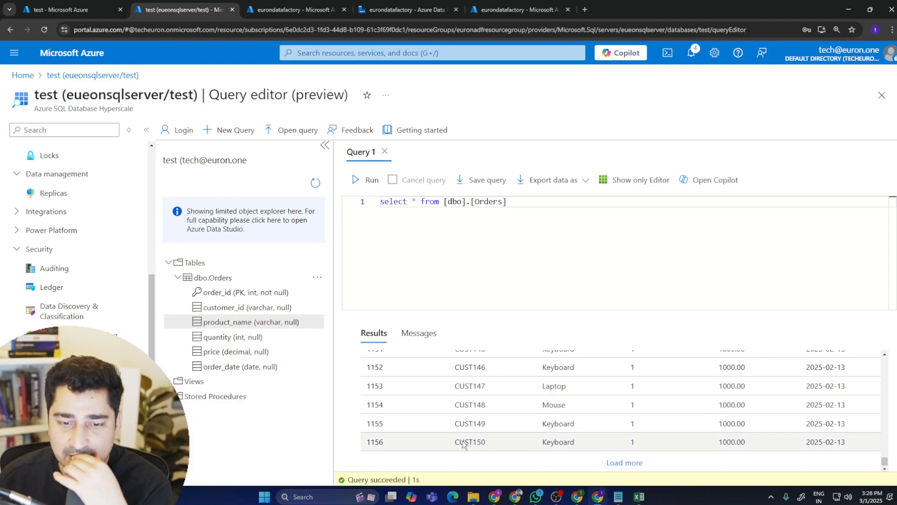
left_click(621, 464)
scroll(552, 424, "down", 5)
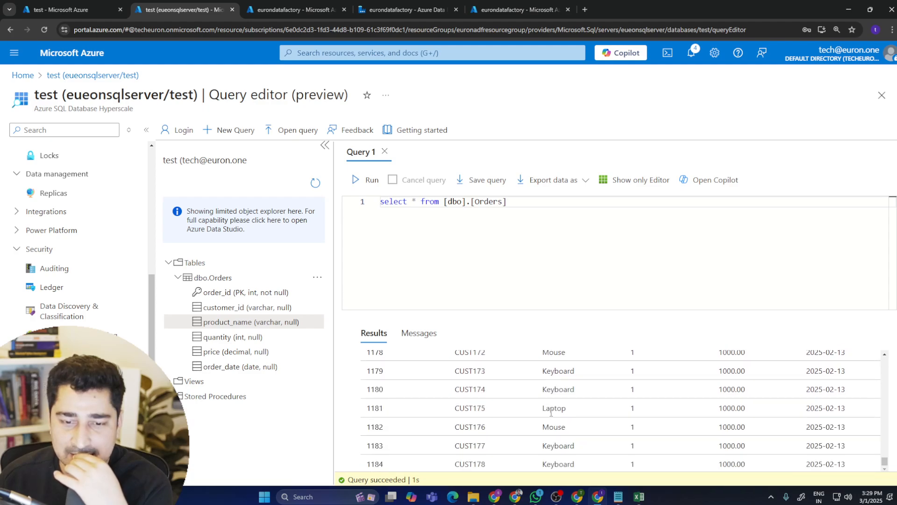
Step: Select result rows 1181 to 1184, then return to Data Factory's Pipeline runs list
left_click_drag(369, 464, 884, 473)
left_click_drag(823, 463, 362, 412)
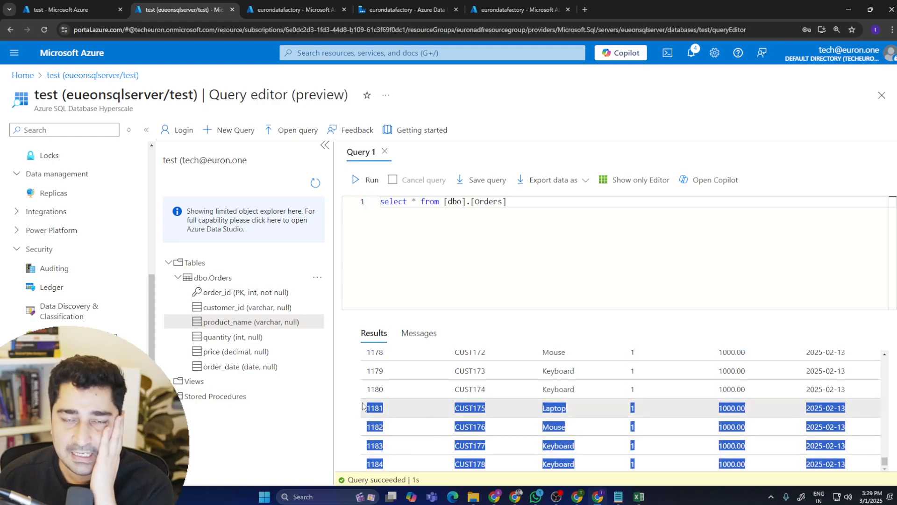
left_click(363, 412)
left_click(293, 6)
left_click(412, 8)
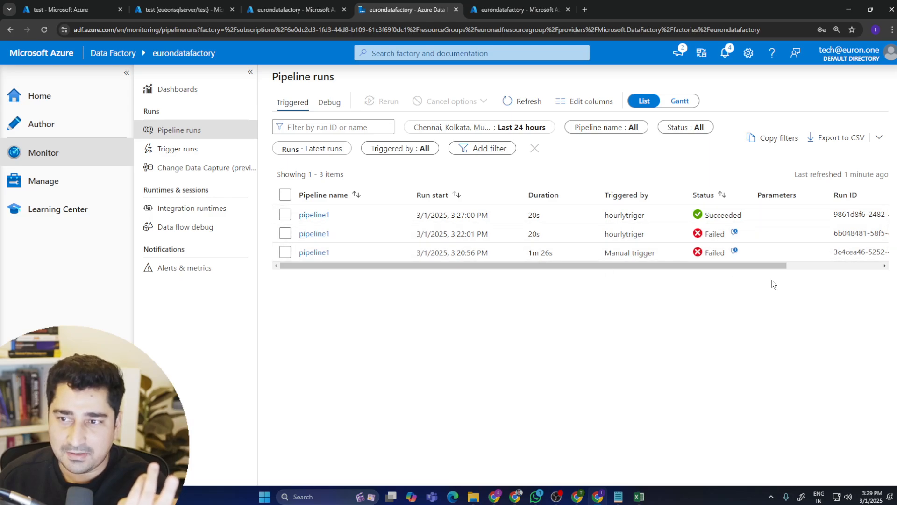
left_click(807, 267)
left_click_drag(807, 267, 543, 287)
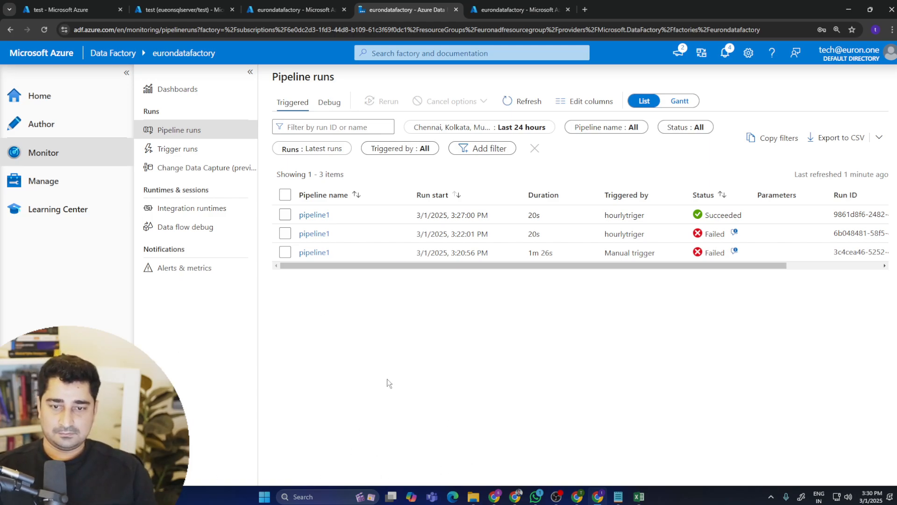
left_click(536, 496)
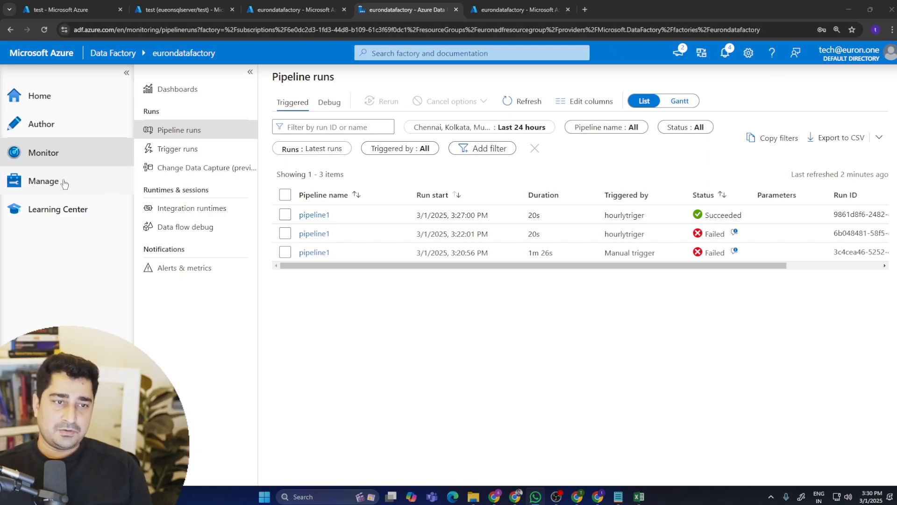
left_click(69, 123)
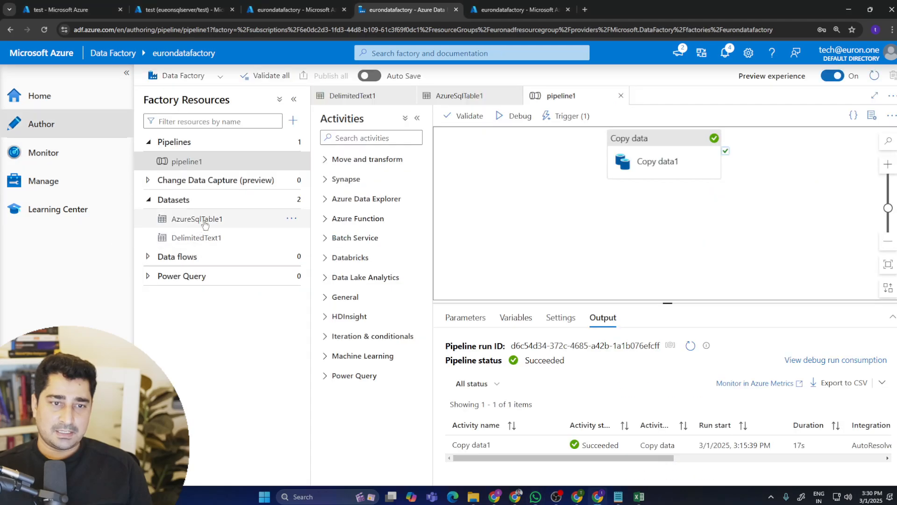
Step: Open DelimitedText1, then start a new Azure Data Lake Storage Gen2 dataset and cancel it
left_click(226, 242)
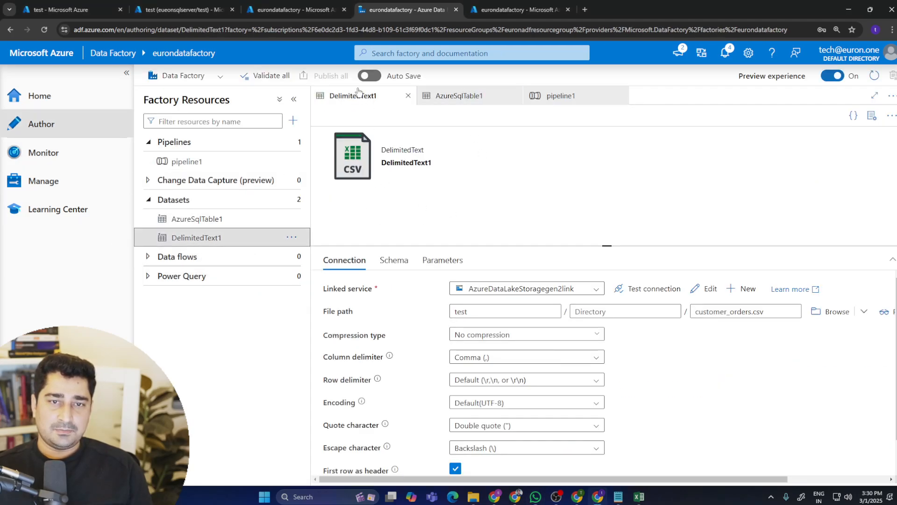
left_click(291, 200)
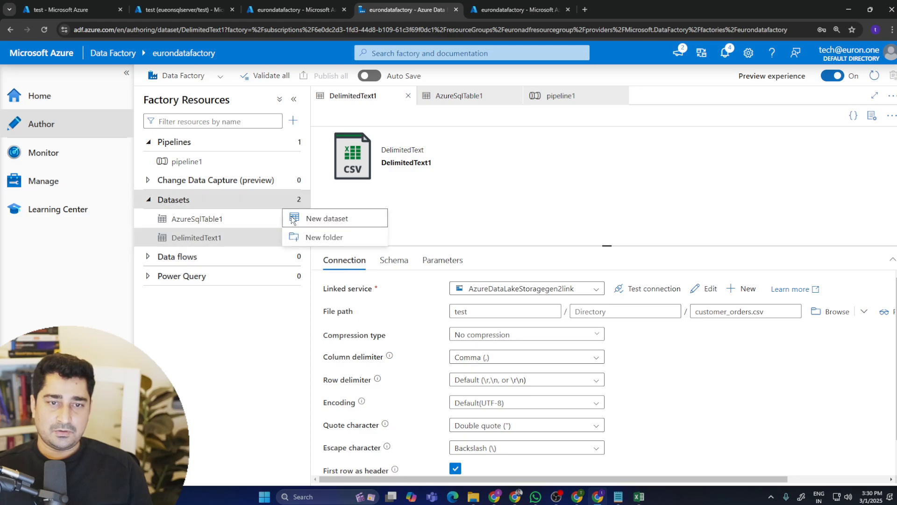
left_click(323, 220)
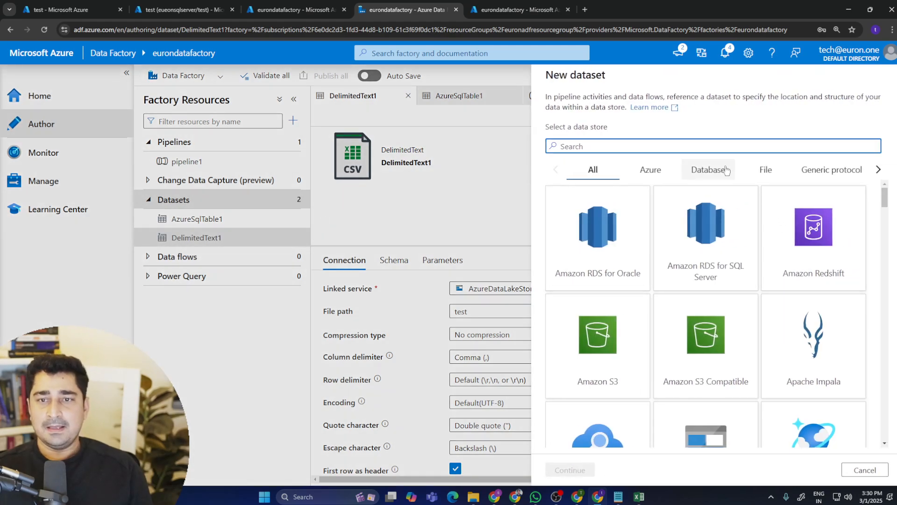
type("data")
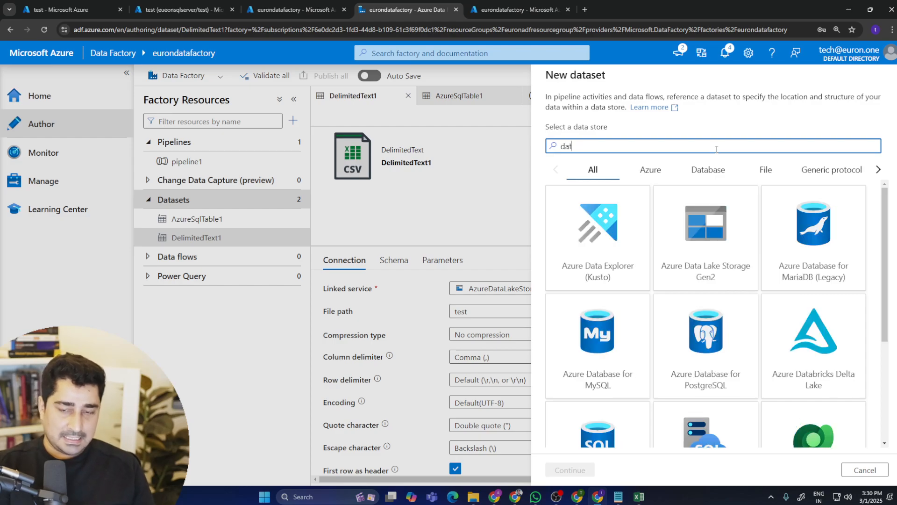
left_click(710, 240)
left_click(578, 470)
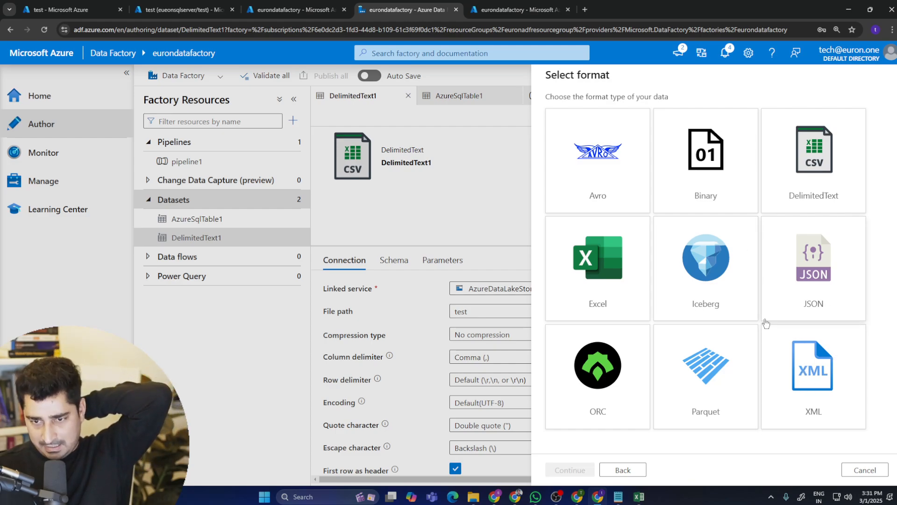
left_click(865, 469)
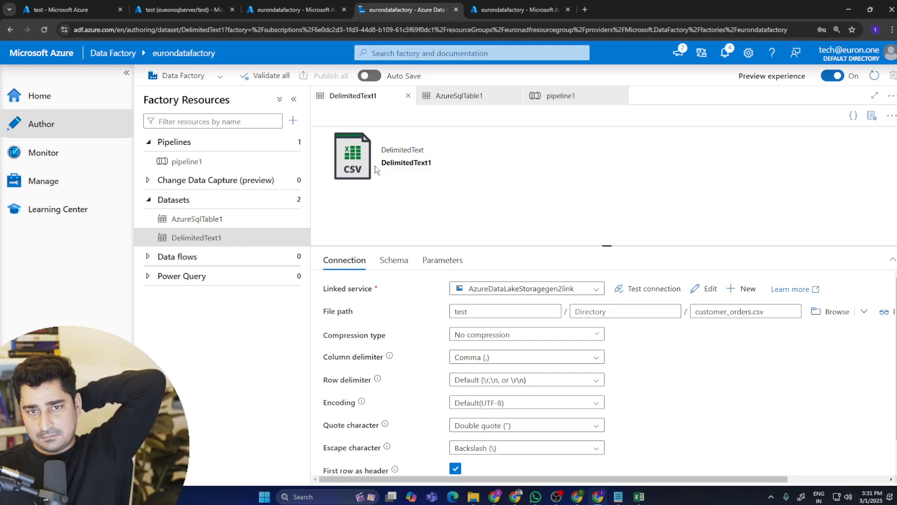
Step: Close the AzureSqlTable1, DelimitedText1 and pipeline1 editor tabs
left_click(457, 97)
left_click(597, 96)
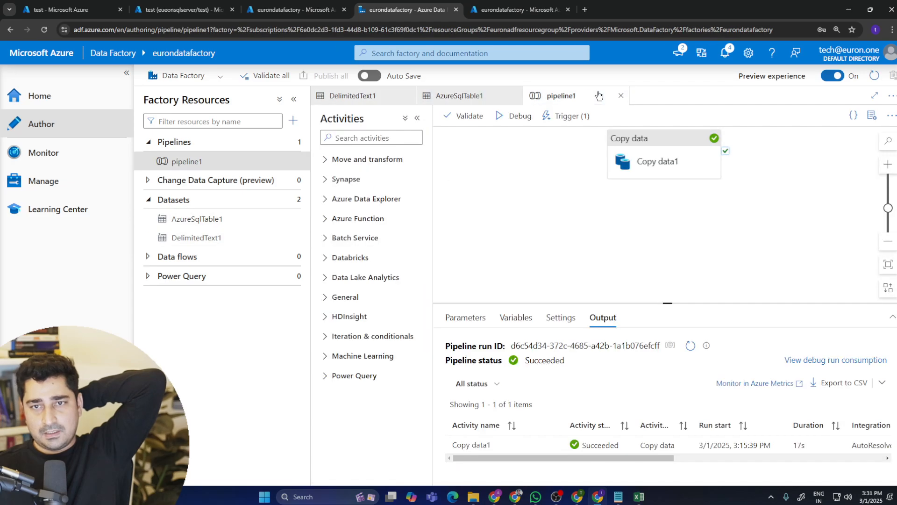
left_click(514, 96)
left_click(377, 95)
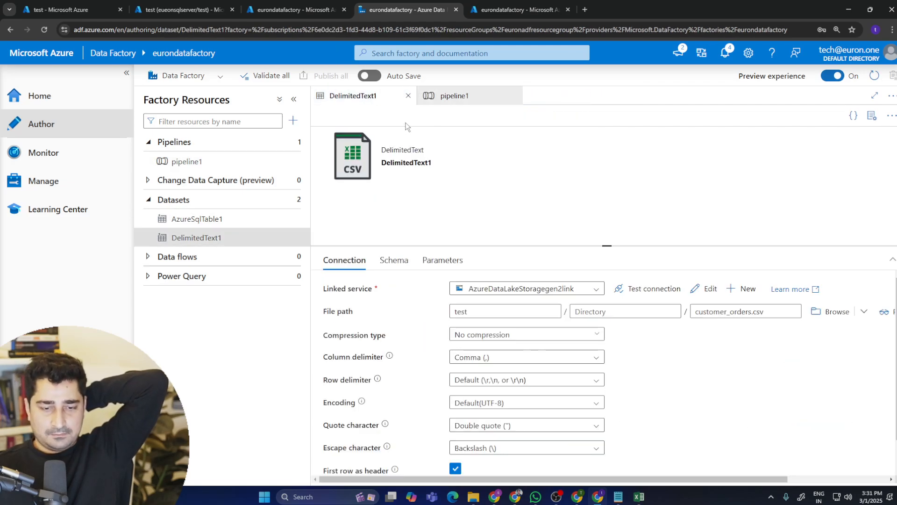
left_click(408, 98)
left_click(408, 97)
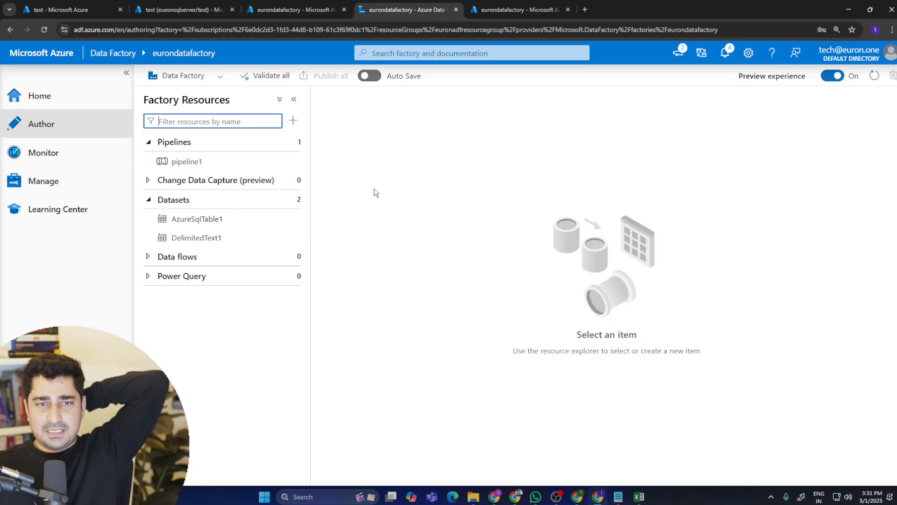
Step: Start a new Azure Data Lake Storage Gen2 dataset in DelimitedText format
left_click(291, 196)
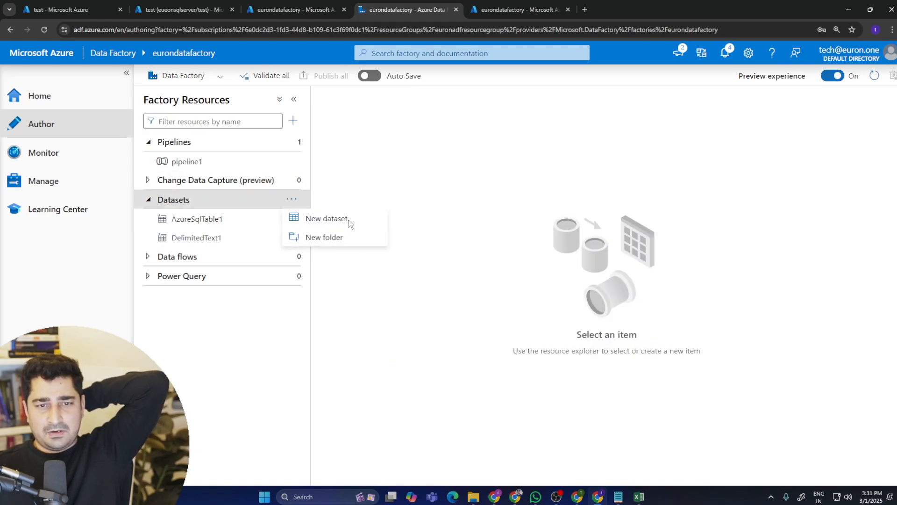
left_click(348, 220)
type("data")
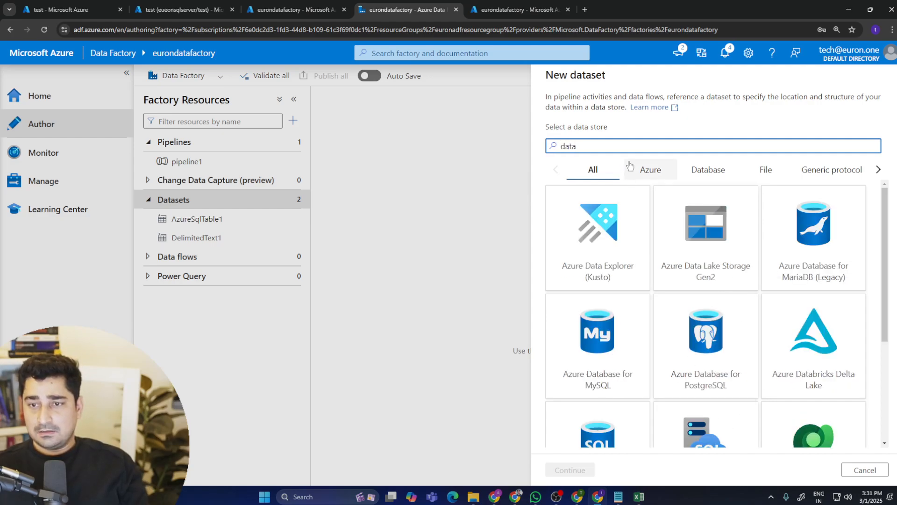
left_click(692, 222)
left_click(584, 471)
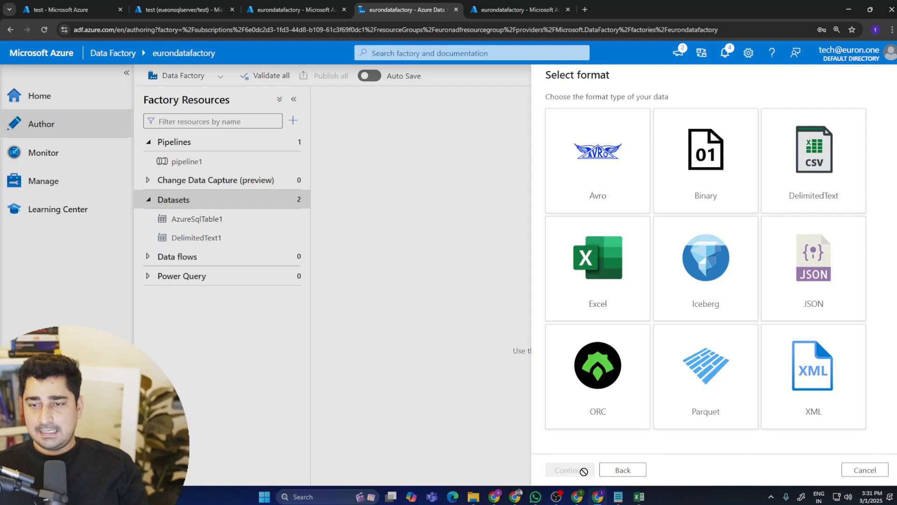
left_click(795, 176)
left_click(590, 468)
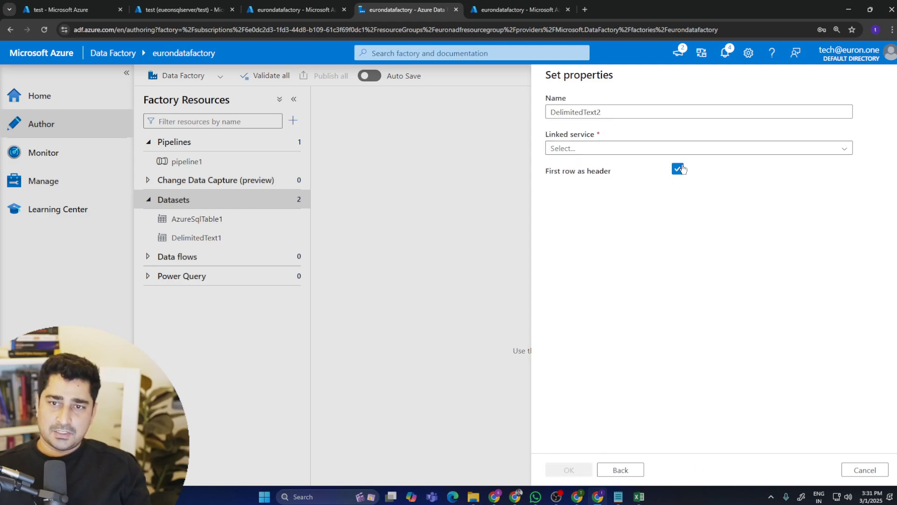
Step: Check the linked services list, discard the DelimitedText2 draft, and go to Home
left_click(691, 148)
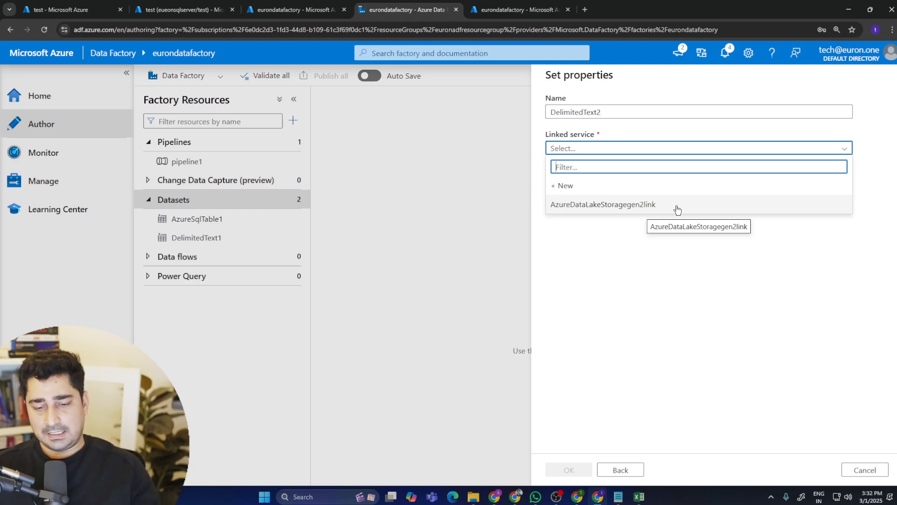
left_click(767, 354)
left_click(865, 469)
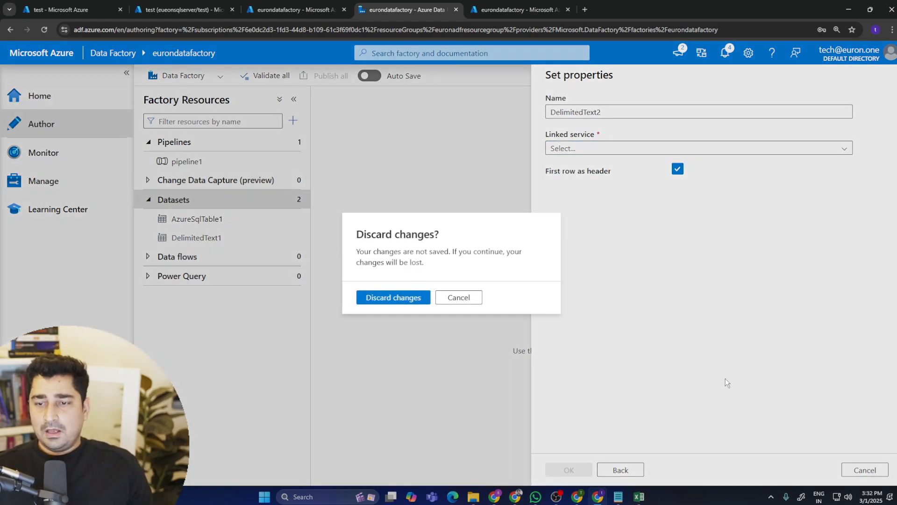
left_click(403, 298)
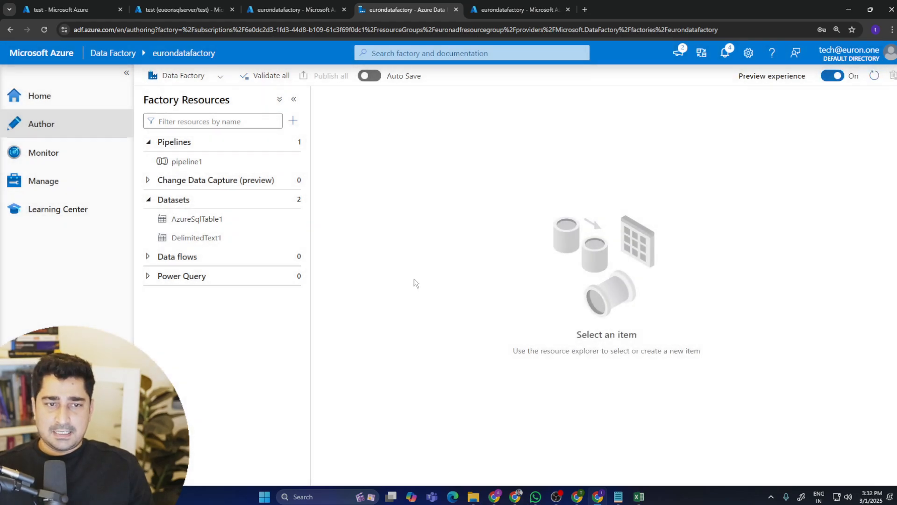
left_click(59, 98)
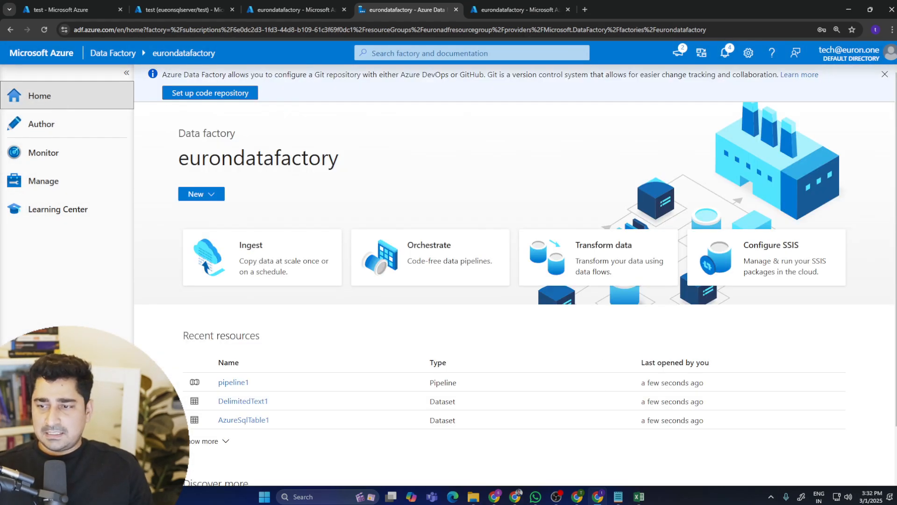
key("ctrl+shift+1")
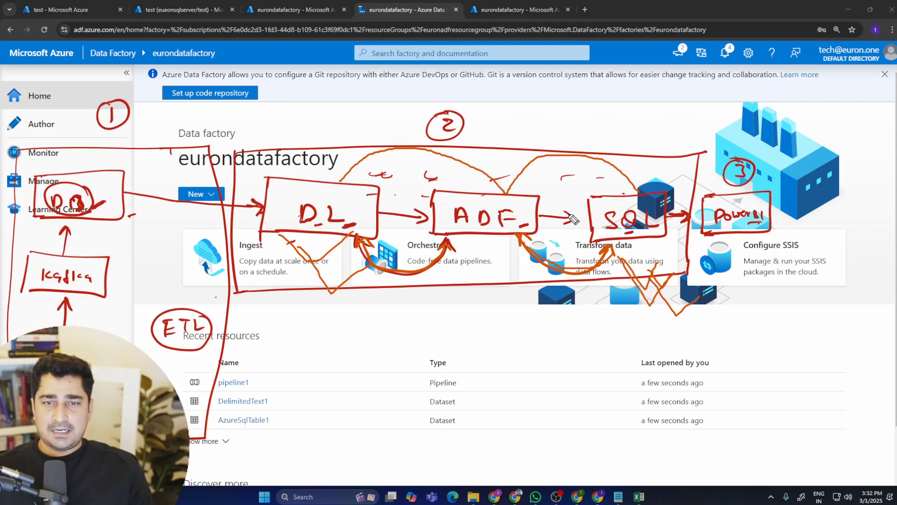
left_click_drag(102, 137, 164, 136)
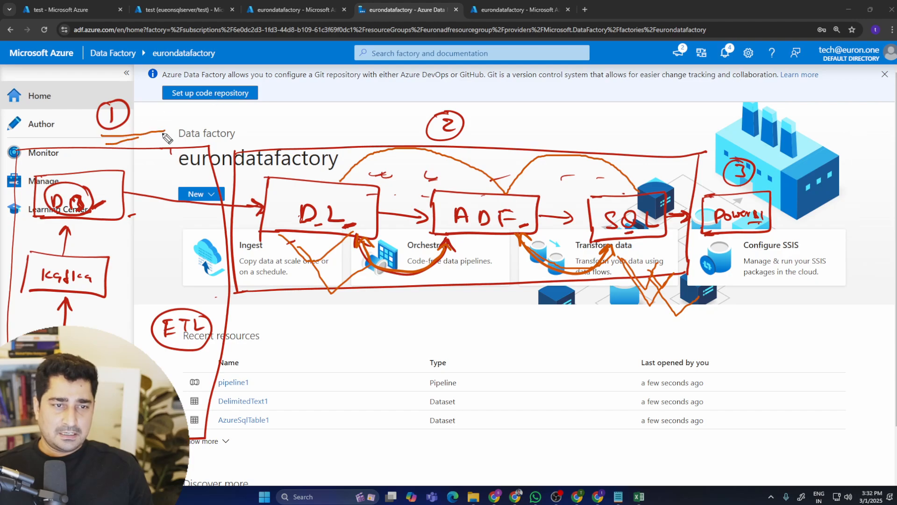
mouse_move(120, 92)
left_mouse_down()
mouse_move(121, 145)
mouse_move(124, 89)
left_mouse_up()
mouse_move(479, 112)
left_mouse_down()
mouse_move(432, 107)
mouse_move(466, 151)
mouse_move(486, 111)
left_mouse_up()
mouse_move(776, 152)
left_mouse_down()
mouse_move(714, 169)
mouse_move(717, 189)
mouse_move(771, 158)
left_mouse_up()
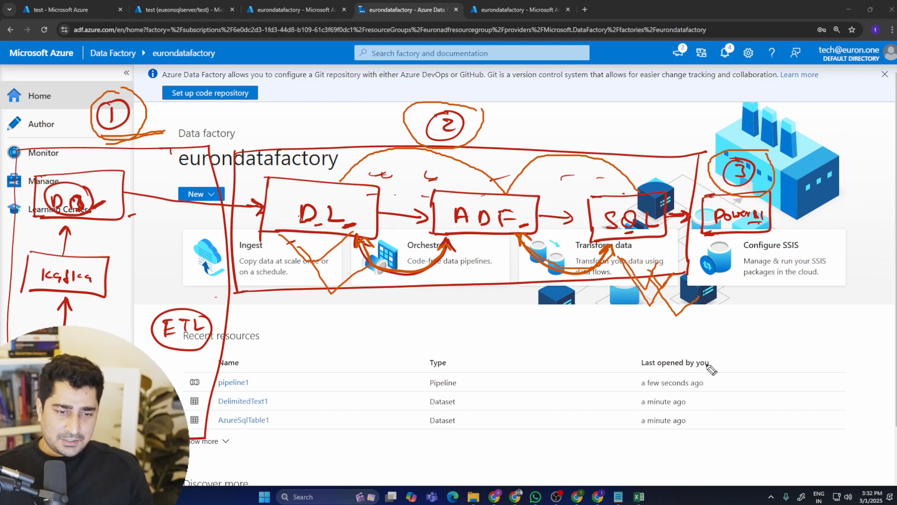
mouse_move(752, 241)
left_mouse_down()
mouse_move(786, 262)
mouse_move(770, 261)
mouse_move(836, 240)
left_mouse_up()
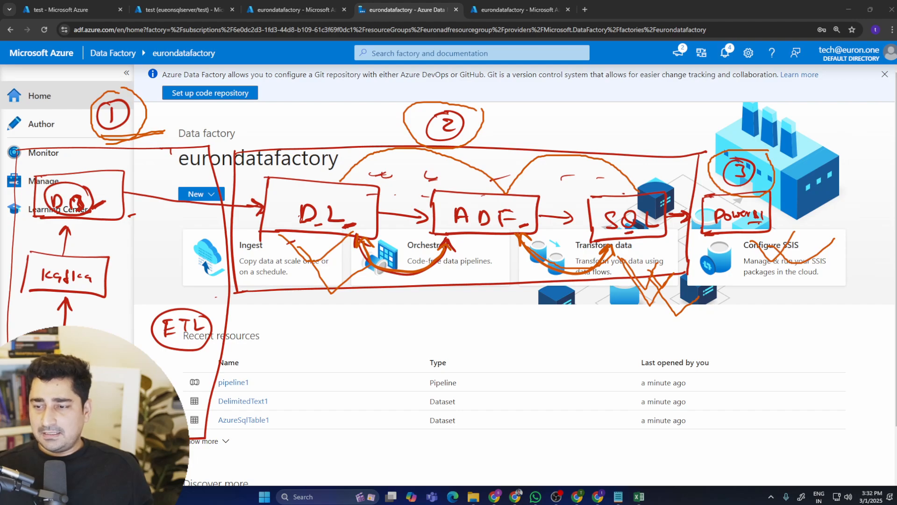
key("Escape")
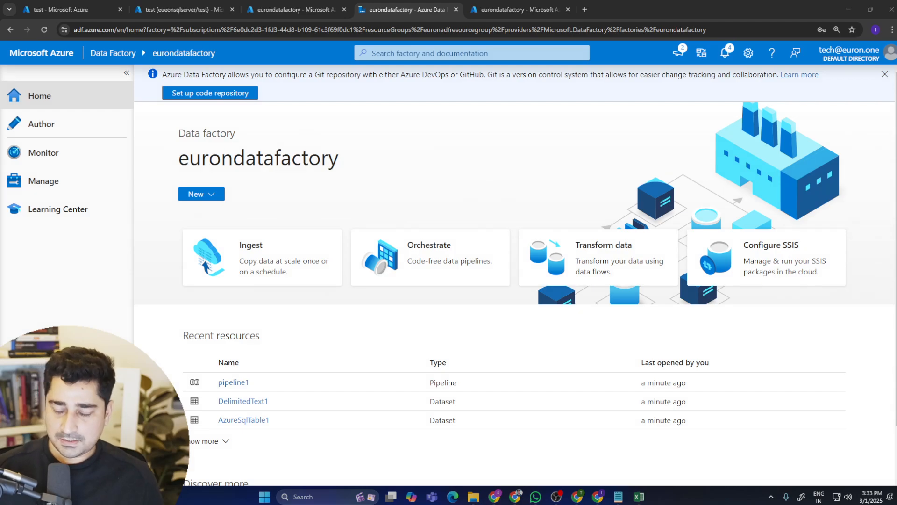
Step: Launch Scrble Ink and start a blank page, discarding unsaved changes
key("super")
type("scrble ink")
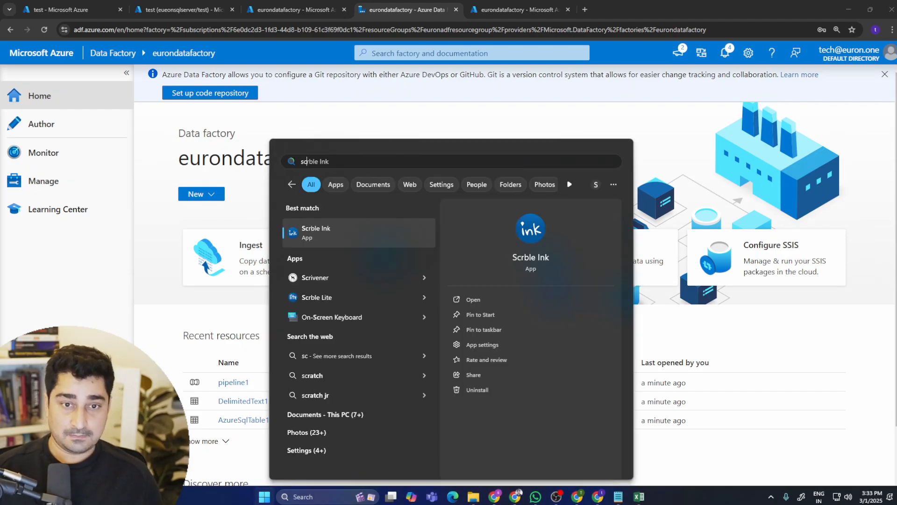
key("Return")
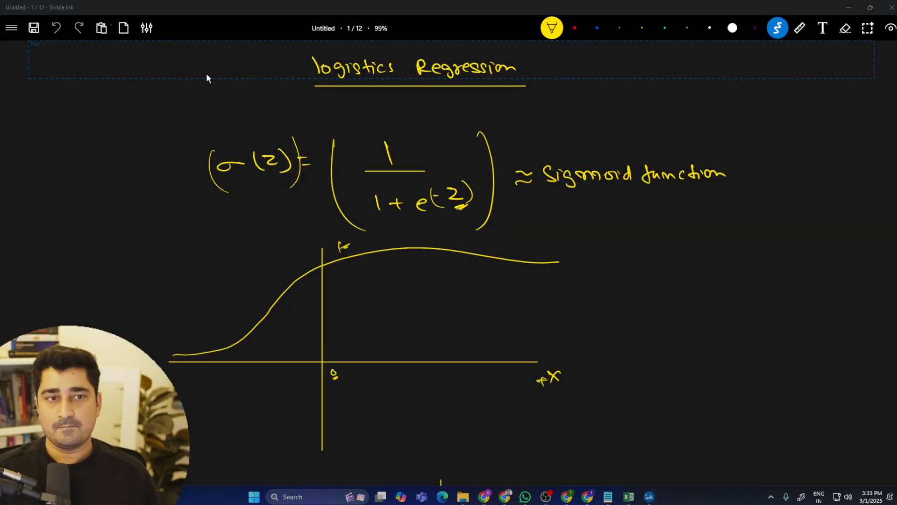
left_click(124, 28)
left_click(174, 89)
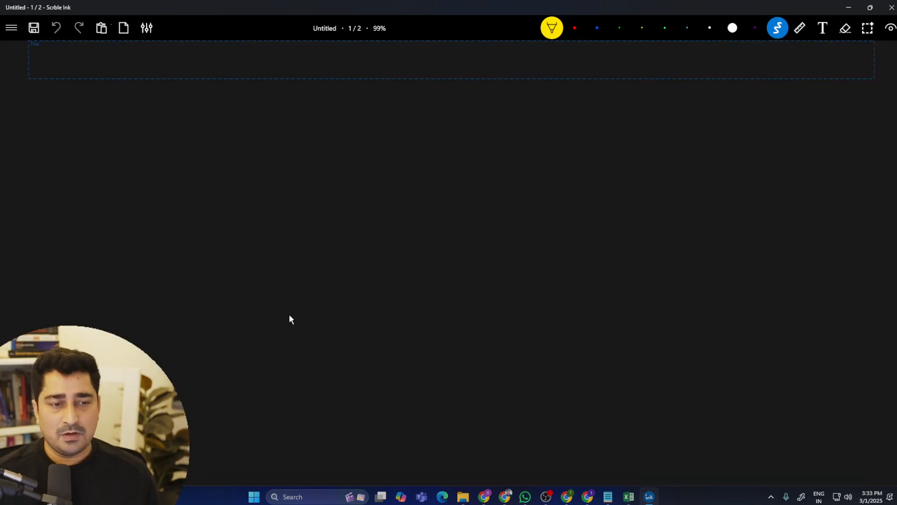
Step: Draw the UI box, switching the pen to Ink to line mode
left_click_drag(45, 116, 43, 151)
mouse_move(46, 118)
left_mouse_down()
mouse_move(61, 119)
mouse_move(50, 153)
mouse_move(87, 131)
left_mouse_up()
left_click_drag(82, 132, 89, 144)
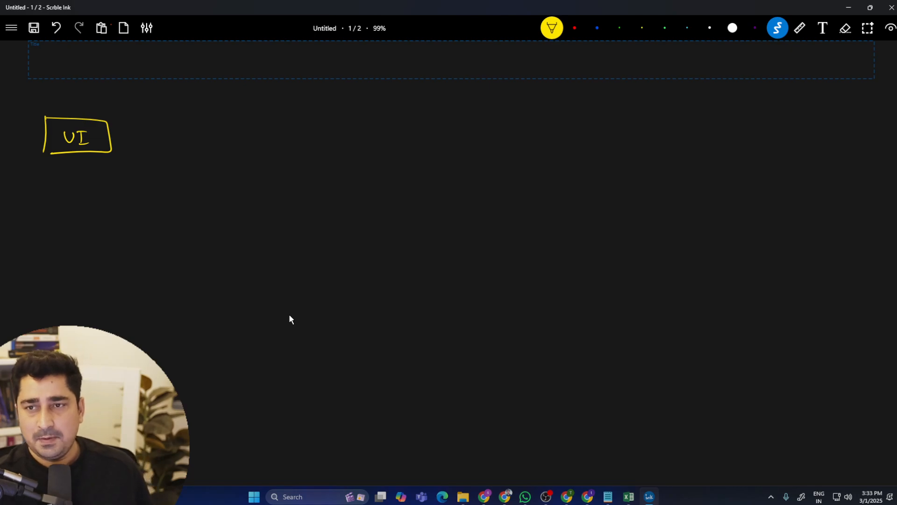
left_click(778, 29)
left_click(778, 102)
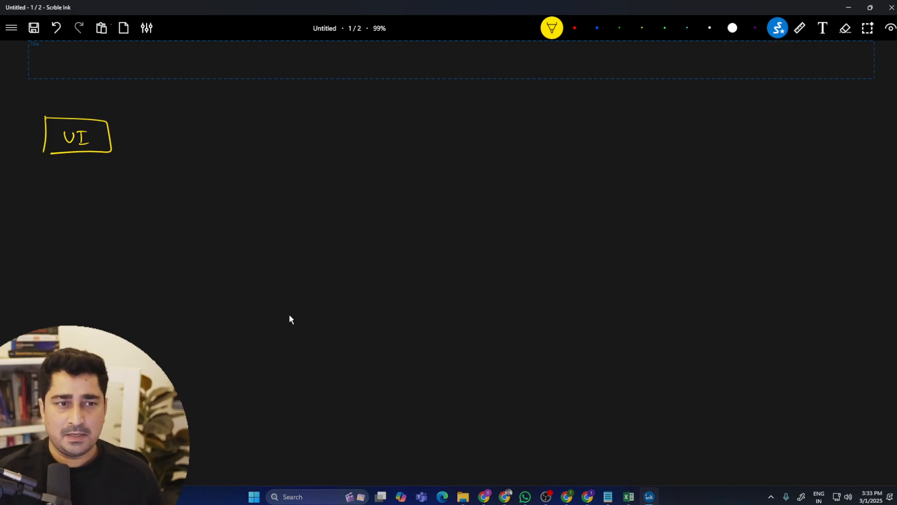
left_click_drag(43, 153, 54, 154)
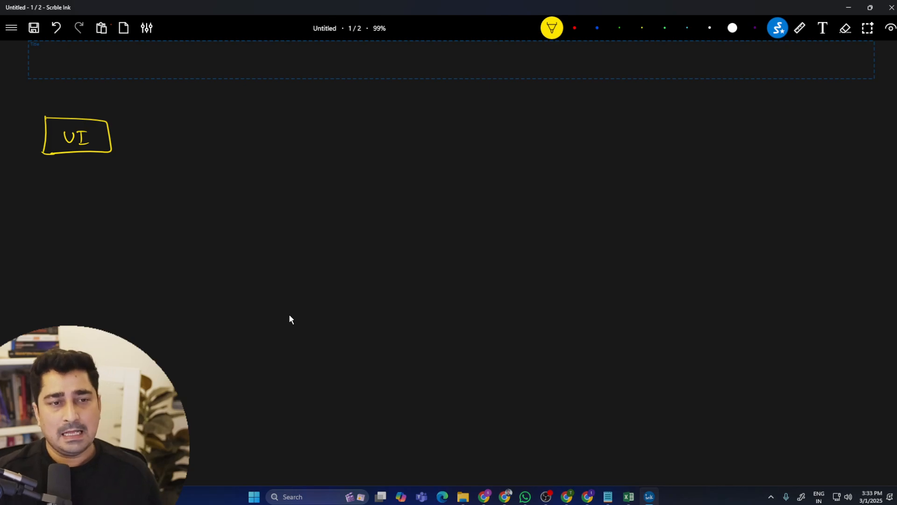
Step: Draw an arrow from UI to a second box labelled Kafka
mouse_move(112, 137)
left_mouse_down()
mouse_move(149, 140)
mouse_move(143, 146)
left_mouse_up()
left_click_drag(160, 124, 164, 152)
mouse_move(163, 122)
left_mouse_down()
mouse_move(174, 120)
mouse_move(187, 152)
mouse_move(171, 151)
left_mouse_up()
mouse_move(185, 133)
left_mouse_down()
mouse_move(186, 143)
mouse_move(204, 142)
left_mouse_up()
mouse_move(212, 131)
left_mouse_down()
mouse_move(208, 143)
mouse_move(214, 136)
left_mouse_up()
left_click_drag(215, 134, 222, 141)
mouse_move(226, 137)
left_mouse_down()
mouse_move(278, 137)
mouse_move(298, 148)
mouse_move(318, 118)
mouse_move(374, 147)
mouse_move(296, 147)
mouse_move(315, 127)
mouse_move(321, 139)
mouse_move(337, 139)
left_mouse_up()
Step: Label the third box Az DB, write Datalake above it, and tidy the Kafka box
mouse_move(337, 130)
left_mouse_down()
mouse_move(337, 140)
mouse_move(363, 143)
left_mouse_up()
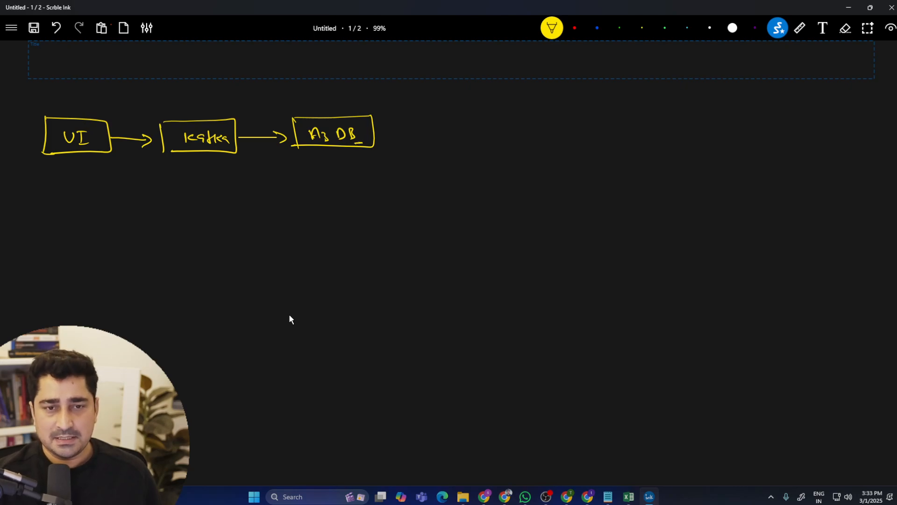
left_click_drag(306, 104, 323, 111)
left_click_drag(326, 108, 339, 110)
left_click_drag(339, 107, 354, 109)
left_click_drag(355, 106, 362, 109)
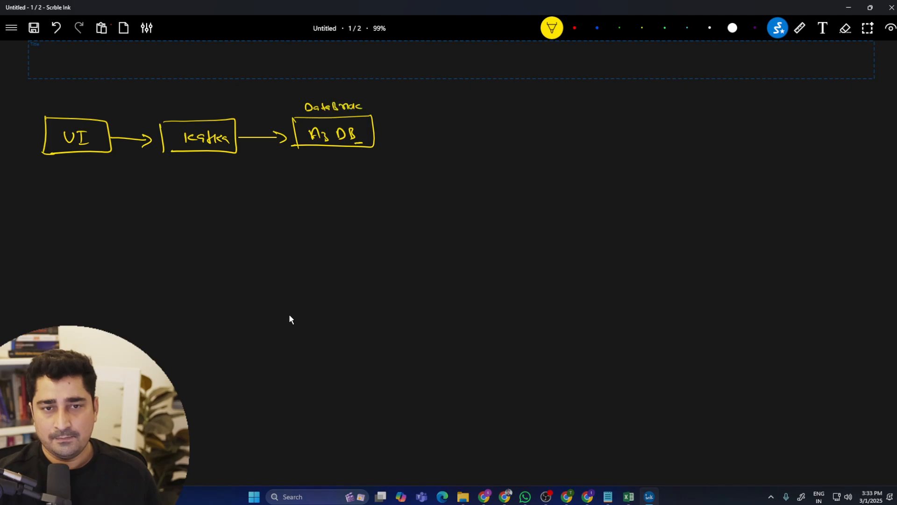
mouse_move(166, 151)
left_mouse_down()
mouse_move(178, 150)
mouse_move(170, 121)
left_mouse_up()
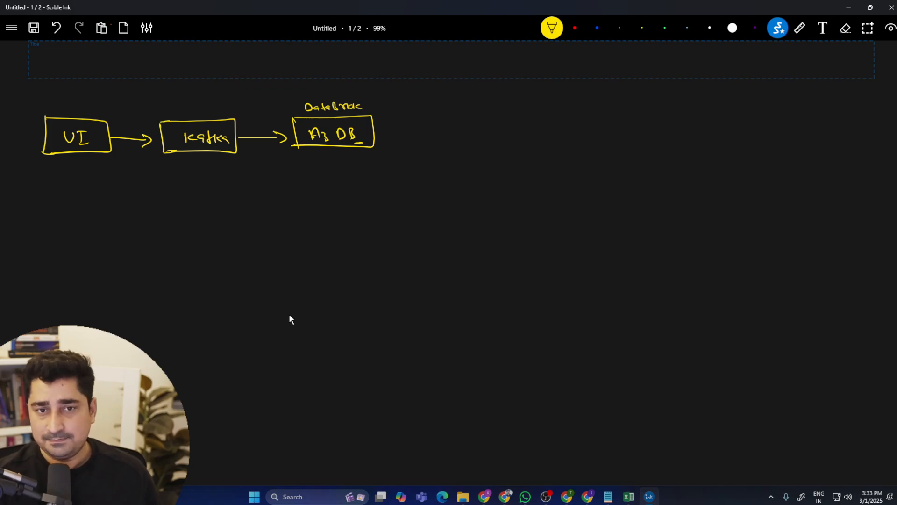
Step: Draw a fourth box labelled Datalake blob with .csv and .xls written above it
mouse_move(375, 134)
left_mouse_down()
mouse_move(411, 131)
mouse_move(408, 139)
left_mouse_up()
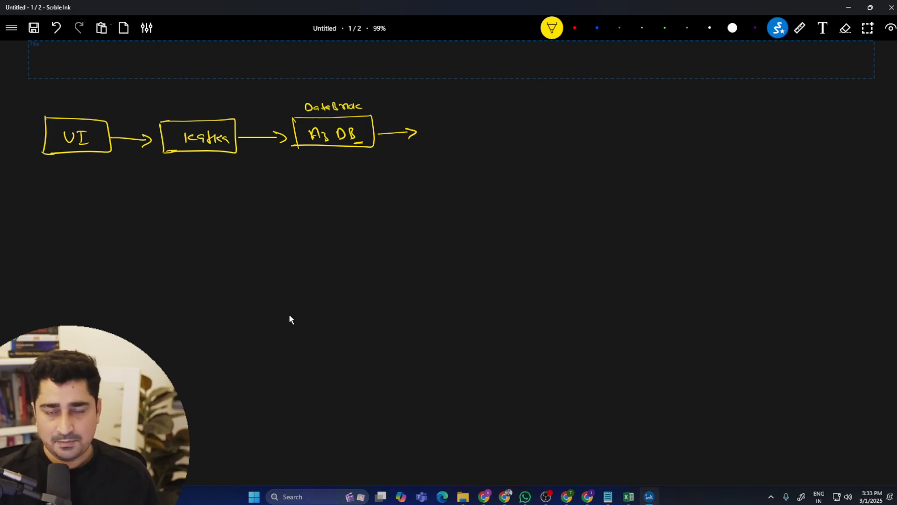
mouse_move(425, 115)
left_mouse_down()
mouse_move(425, 149)
mouse_move(435, 113)
mouse_move(501, 113)
left_mouse_up()
left_click_drag(423, 150, 505, 150)
left_click_drag(499, 114, 504, 150)
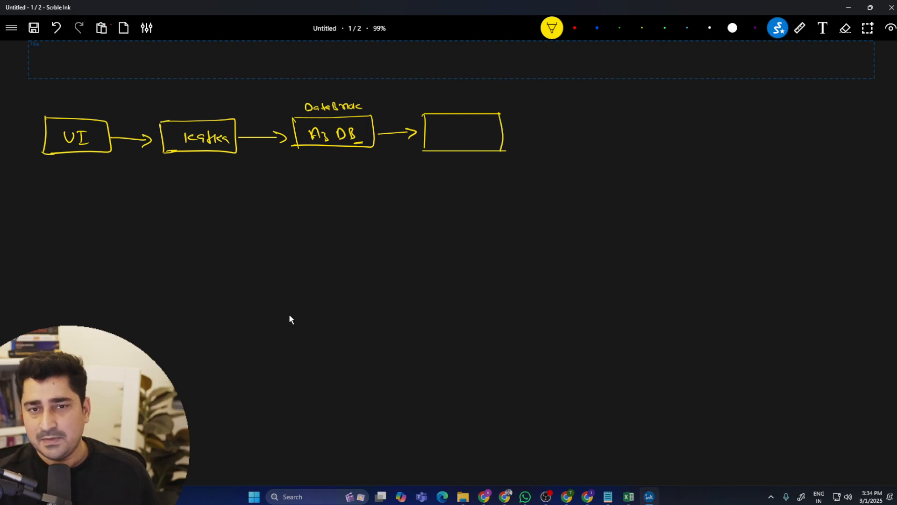
left_click(432, 107)
left_click_drag(443, 102, 445, 110)
mouse_move(451, 103)
left_mouse_down()
mouse_move(488, 112)
mouse_move(457, 143)
left_mouse_up()
mouse_move(461, 130)
left_mouse_down()
mouse_move(464, 142)
mouse_move(479, 143)
left_mouse_up()
left_click_drag(437, 116, 437, 126)
mouse_move(438, 116)
left_mouse_down()
mouse_move(440, 125)
mouse_move(487, 124)
left_mouse_up()
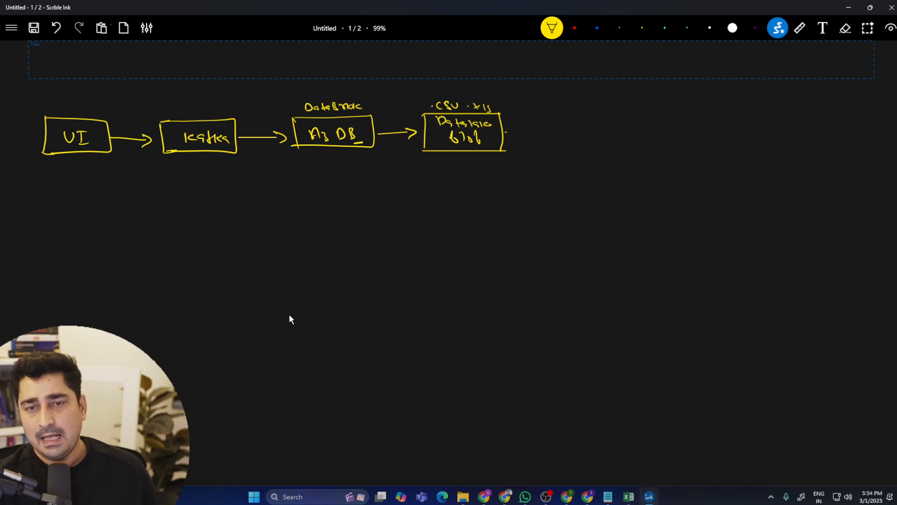
Step: Add an arrow from Datalake blob to a new box labelled ADF
left_click_drag(506, 132, 529, 130)
left_click_drag(526, 124, 543, 146)
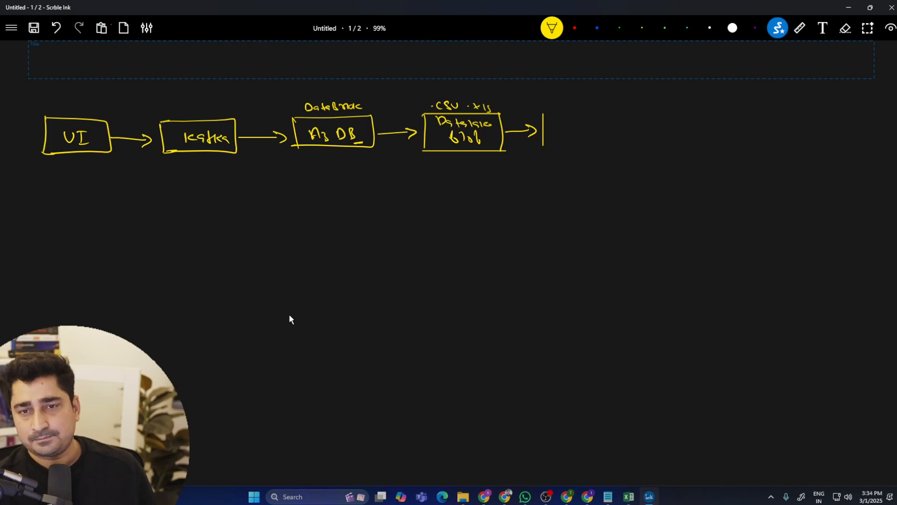
mouse_move(543, 114)
left_mouse_down()
mouse_move(617, 106)
mouse_move(617, 146)
left_mouse_up()
left_click_drag(541, 149, 617, 147)
mouse_move(564, 129)
left_mouse_down()
mouse_move(564, 139)
mouse_move(568, 125)
left_mouse_up()
mouse_move(569, 125)
left_mouse_down()
mouse_move(576, 138)
mouse_move(587, 127)
left_mouse_up()
mouse_move(592, 128)
left_mouse_down()
mouse_move(593, 136)
mouse_move(648, 125)
mouse_move(647, 134)
mouse_move(665, 140)
left_mouse_up()
Step: Draw the SQL and Power BI boxes after ADF to complete the chain
mouse_move(666, 108)
left_mouse_down()
mouse_move(717, 106)
mouse_move(719, 142)
left_mouse_up()
mouse_move(718, 142)
left_mouse_down()
mouse_move(665, 142)
mouse_move(675, 136)
left_mouse_up()
mouse_move(696, 126)
left_mouse_down()
mouse_move(691, 134)
mouse_move(697, 126)
left_mouse_up()
mouse_move(704, 124)
left_mouse_down()
mouse_move(706, 133)
mouse_move(749, 125)
mouse_move(764, 144)
left_mouse_up()
left_click_drag(762, 104, 818, 103)
left_click_drag(817, 104, 817, 139)
mouse_move(817, 140)
left_mouse_down()
mouse_move(766, 142)
mouse_move(769, 123)
mouse_move(813, 128)
left_mouse_up()
left_click(807, 123)
left_click_drag(797, 134, 814, 133)
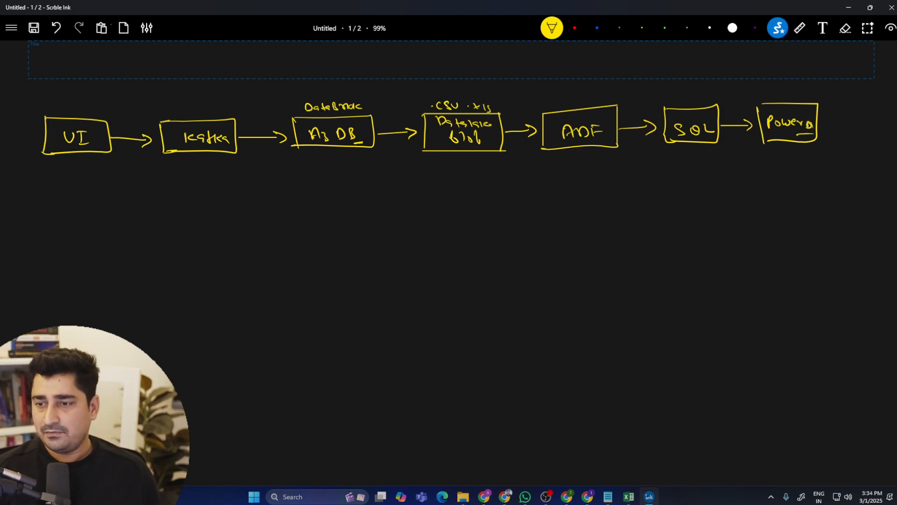
key("super")
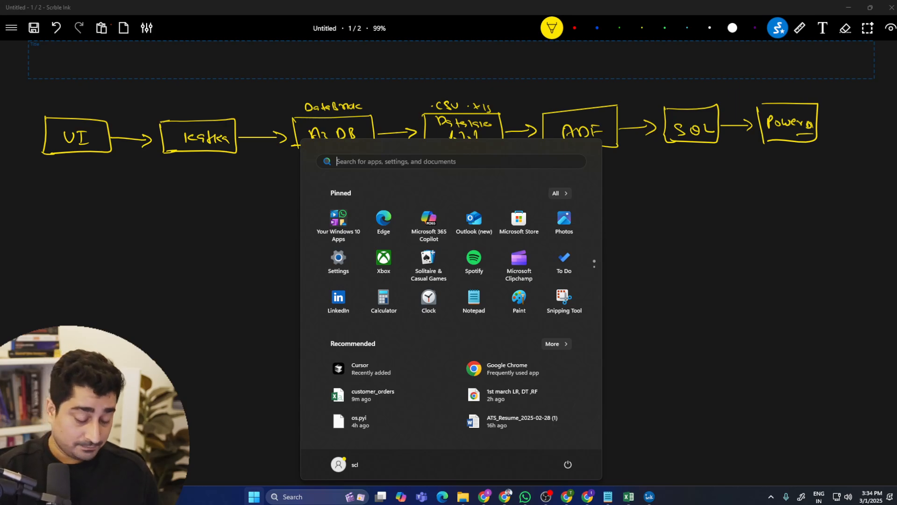
Step: Launch Snipping Tool and snip the region around the pipeline diagram
type("sni")
key("Return")
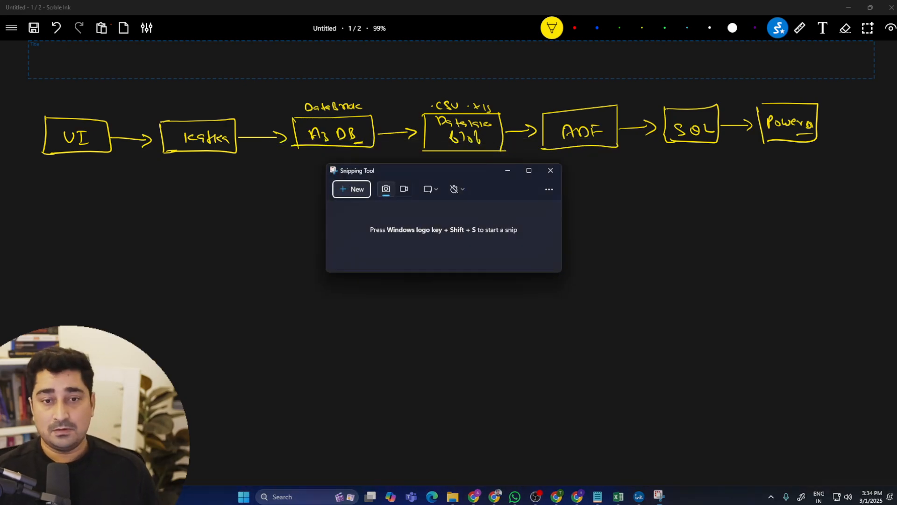
left_click(352, 189)
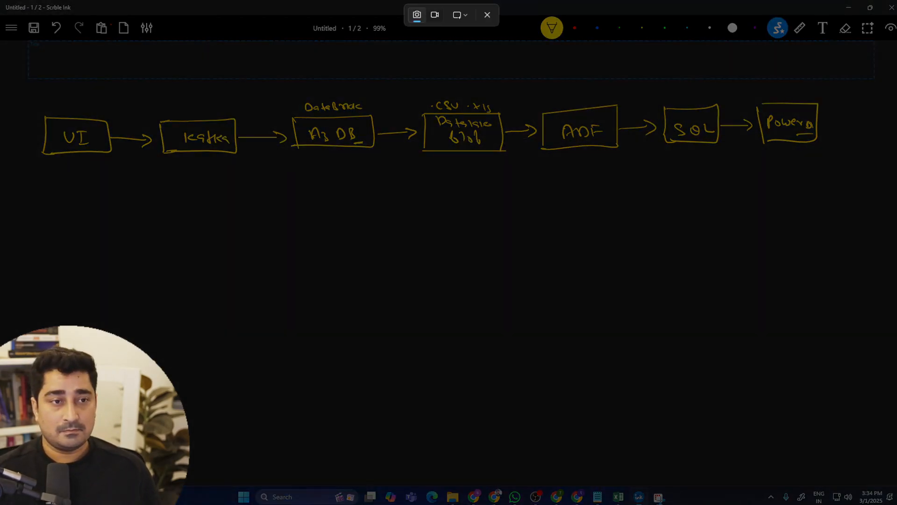
left_click_drag(15, 79, 848, 215)
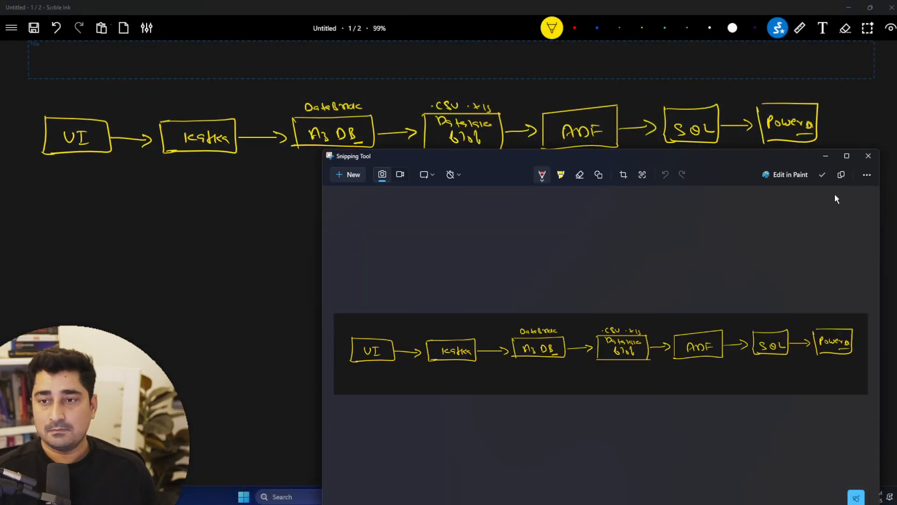
left_click(868, 156)
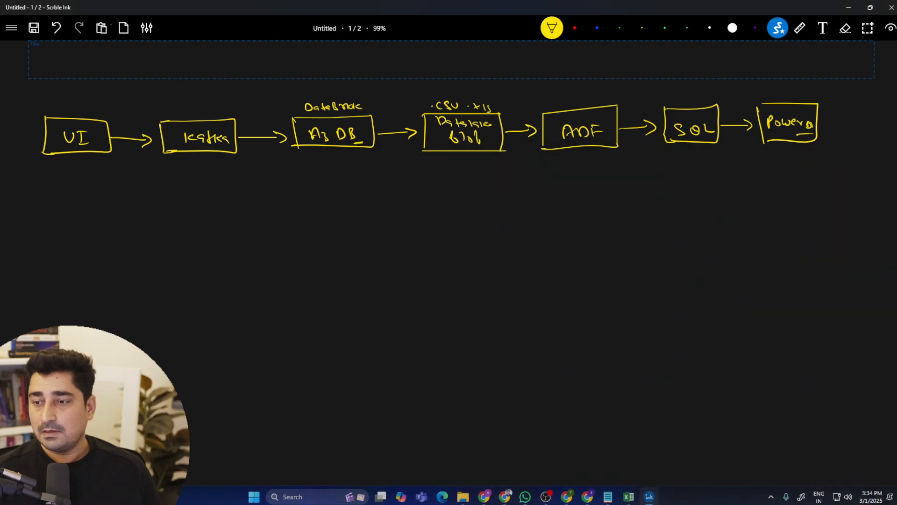
Step: Minimize Scrble Ink to reveal the Data Factory home page
key("alt+Tab")
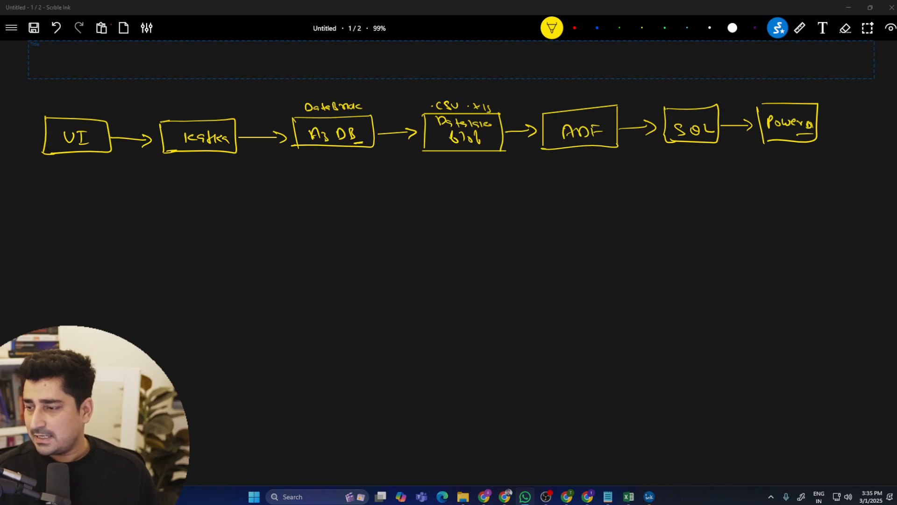
left_click(660, 258)
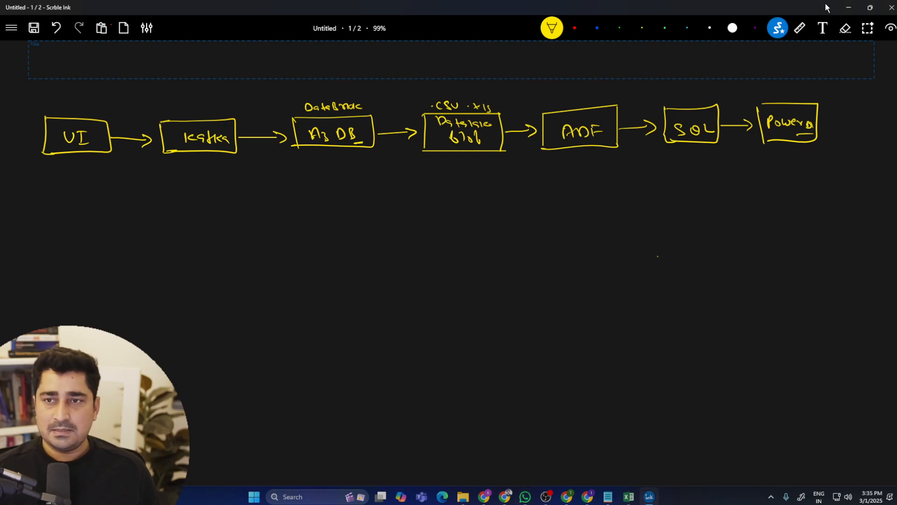
left_click(848, 8)
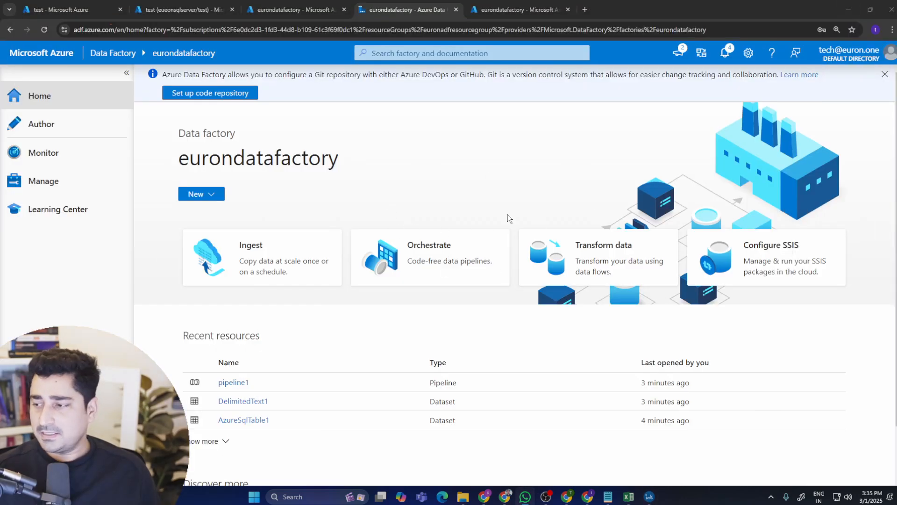